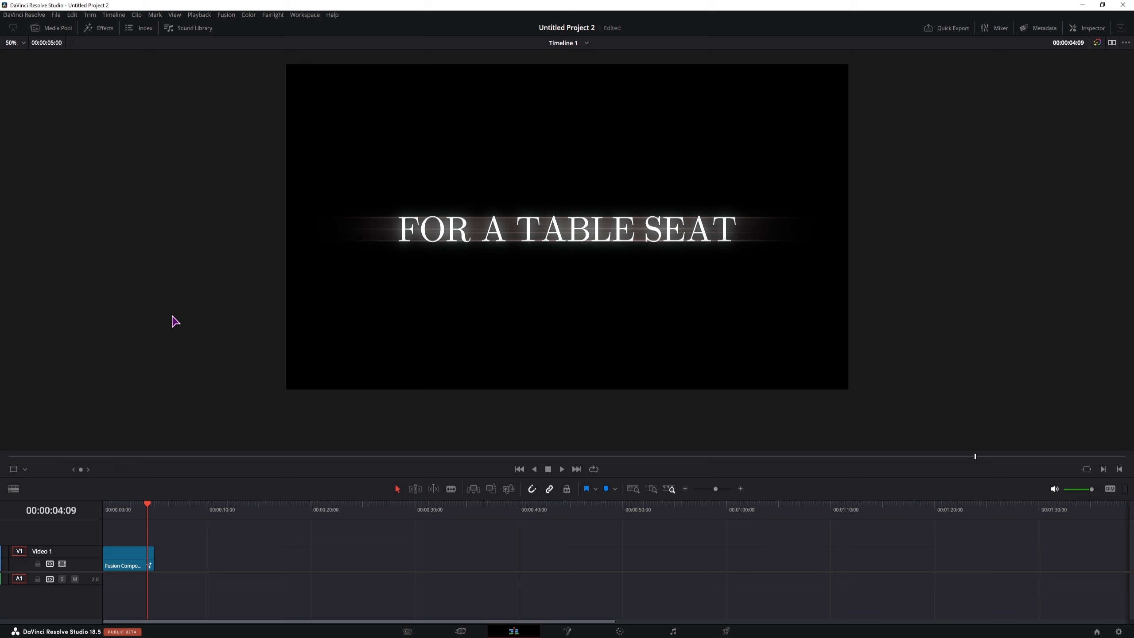
Step: Create a new five-second Fusion composition clip at 30 fps in the media pool
left_click(53, 28)
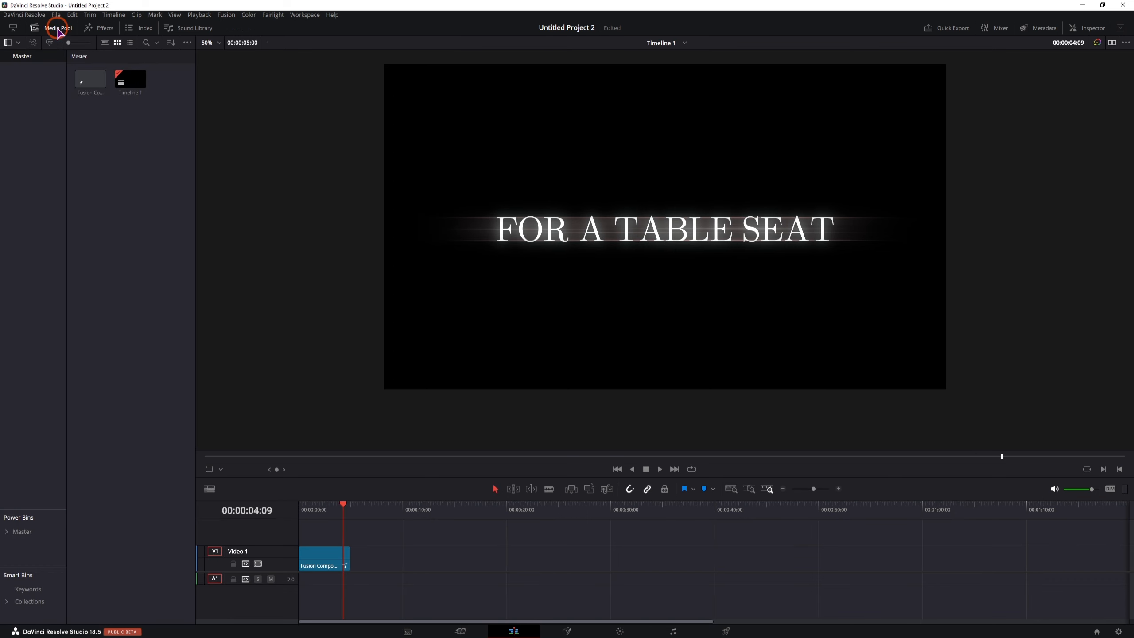
right_click(115, 185)
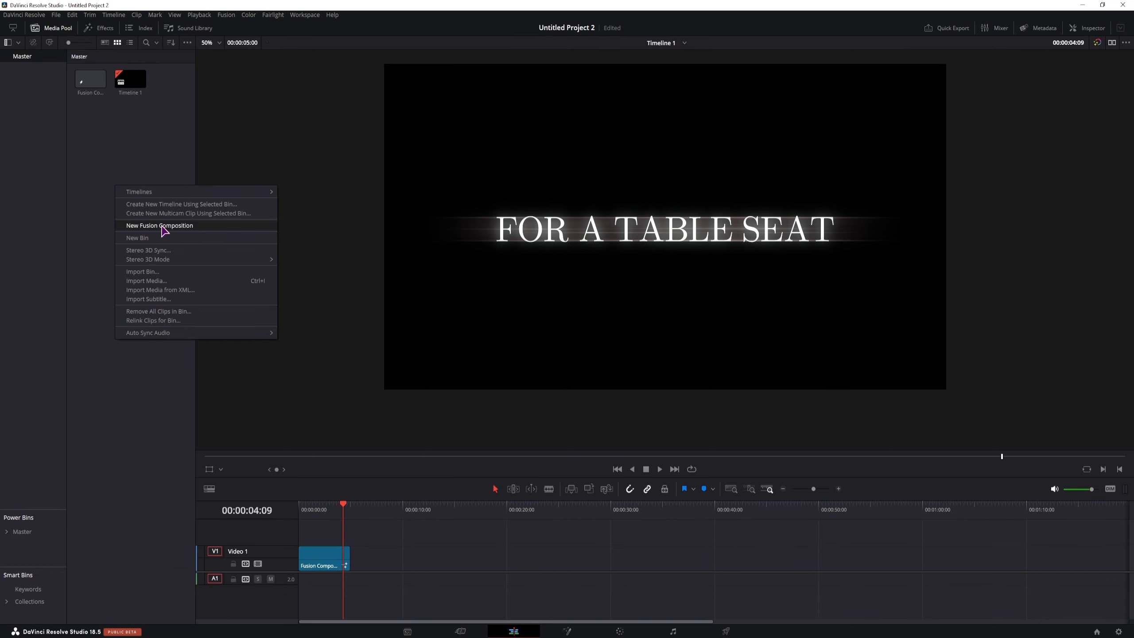
left_click(161, 226)
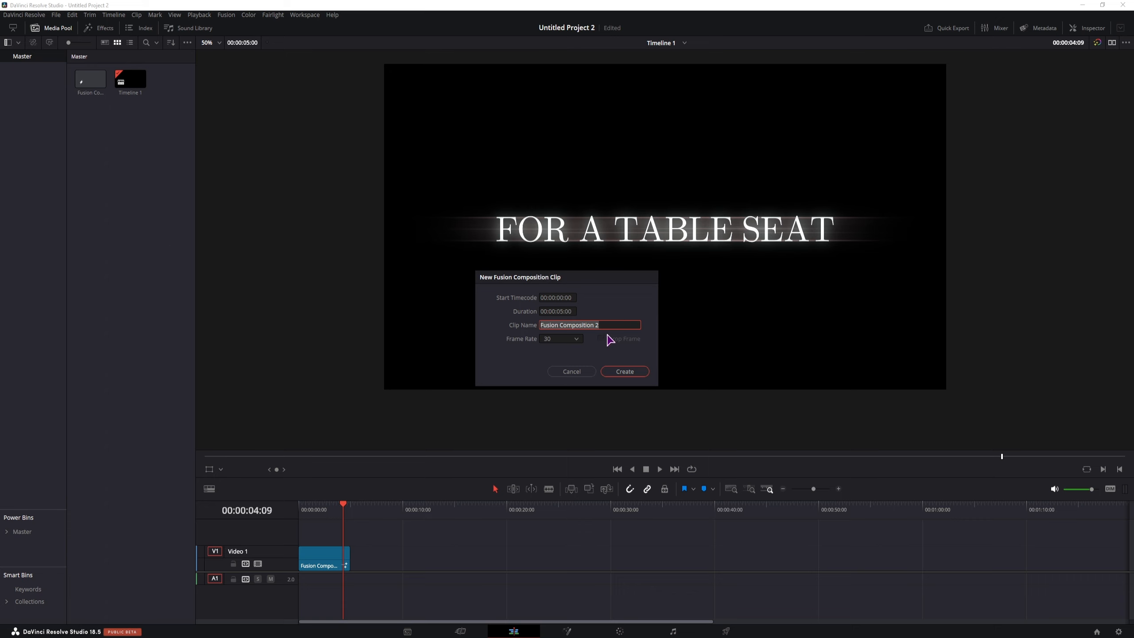
left_click(564, 313)
left_click(563, 314)
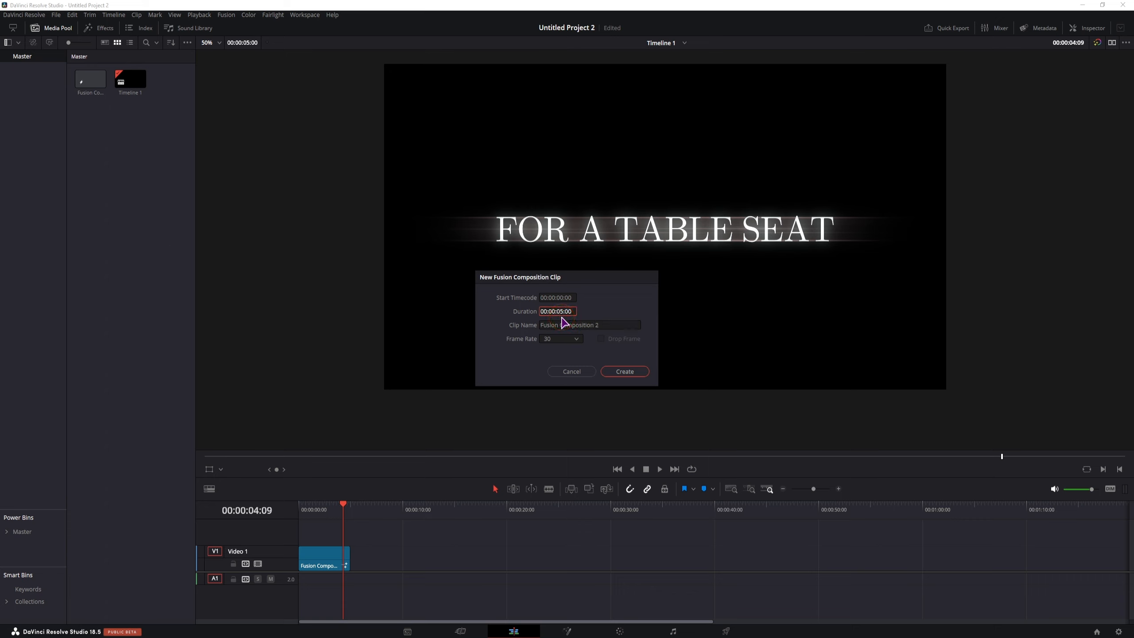
left_click(630, 377)
Step: Place the new Fusion composition on track V1 after the existing clip, at about 00:00:12:02, and open it for node editing
left_click_drag(130, 79, 432, 569)
left_click(431, 513)
left_click(440, 562)
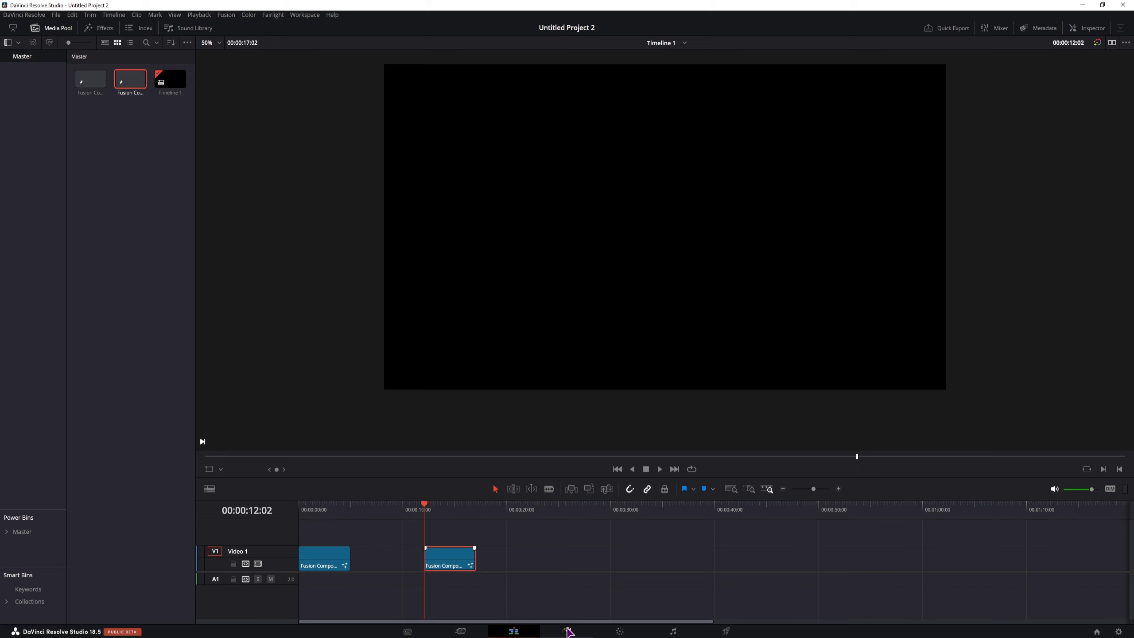
left_click(568, 632)
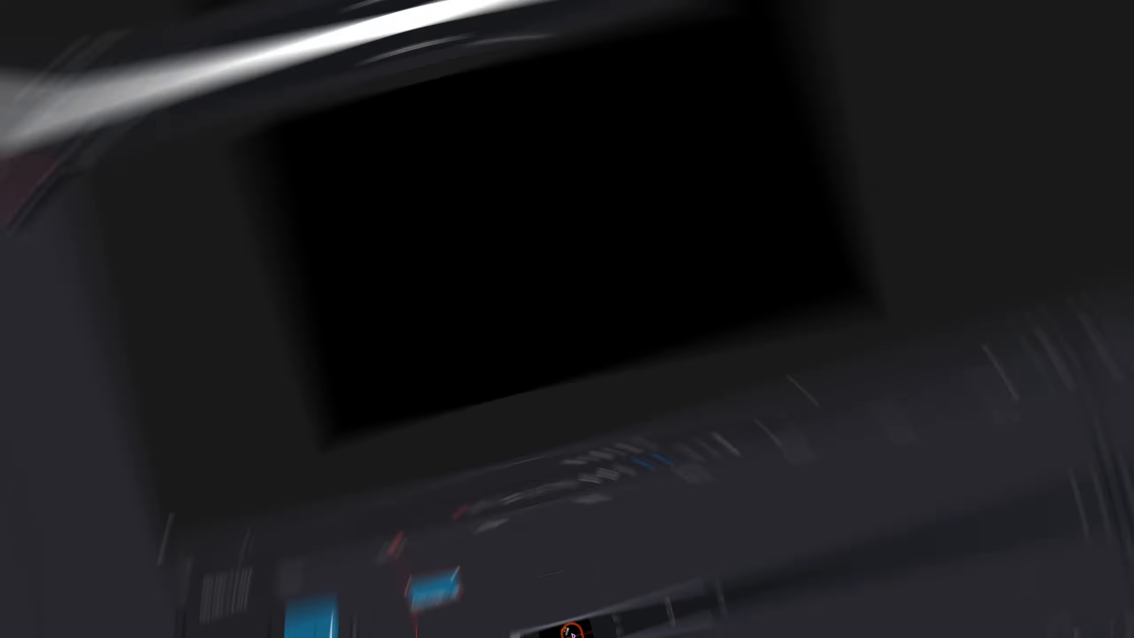
left_click(514, 533)
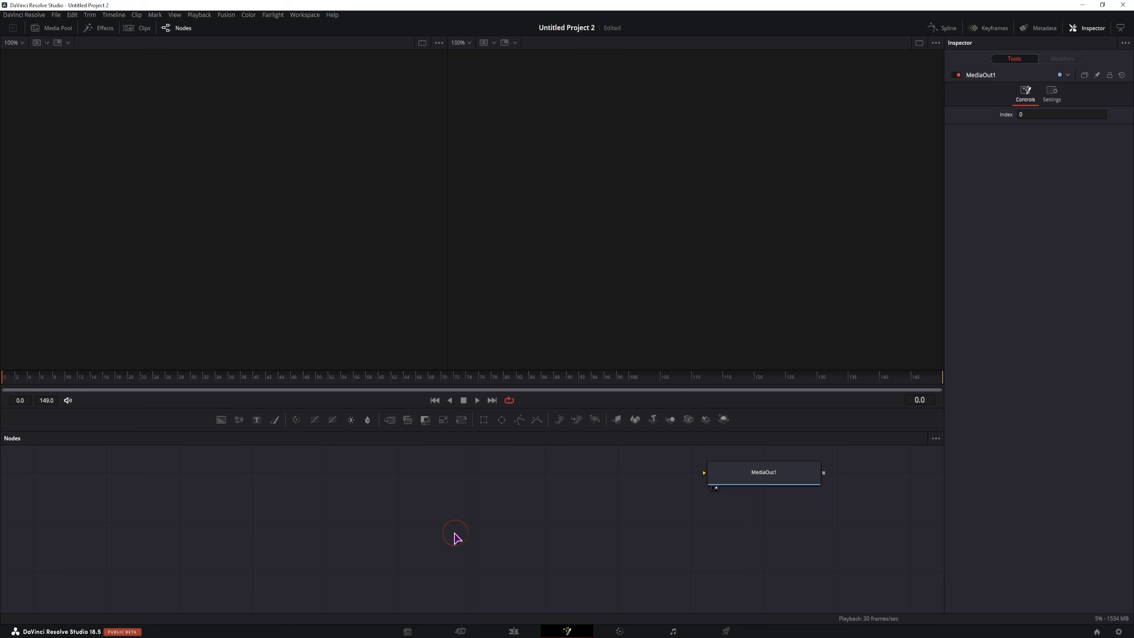
Step: Add a Text+ node to the composition and set its text to INTRO
left_click_drag(257, 420, 373, 490)
left_click(1001, 192)
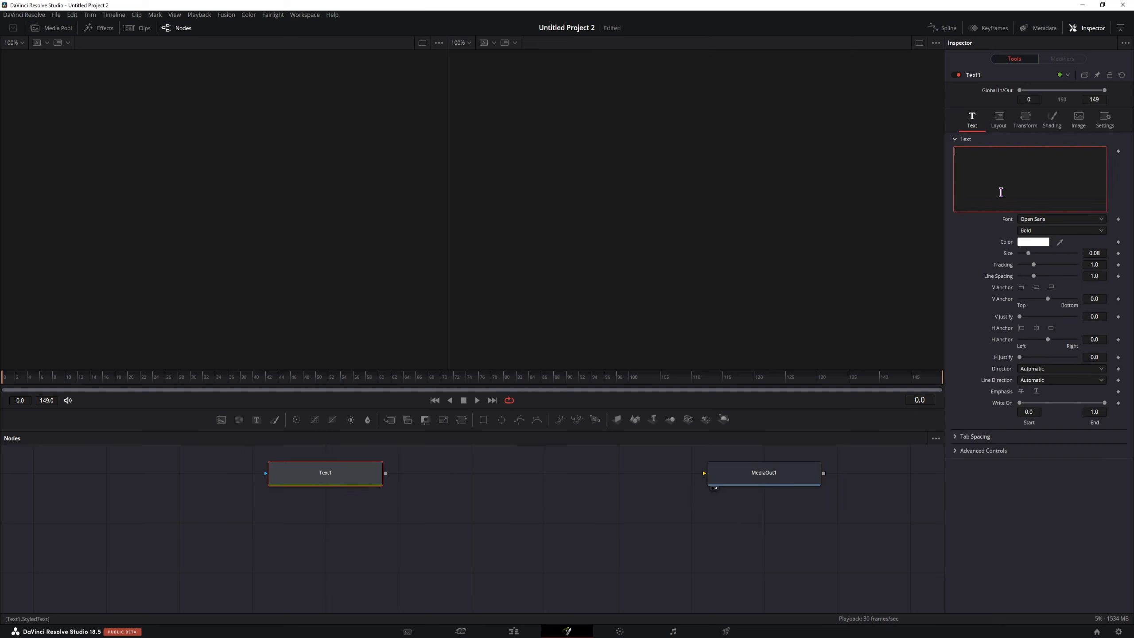
type("INTRO")
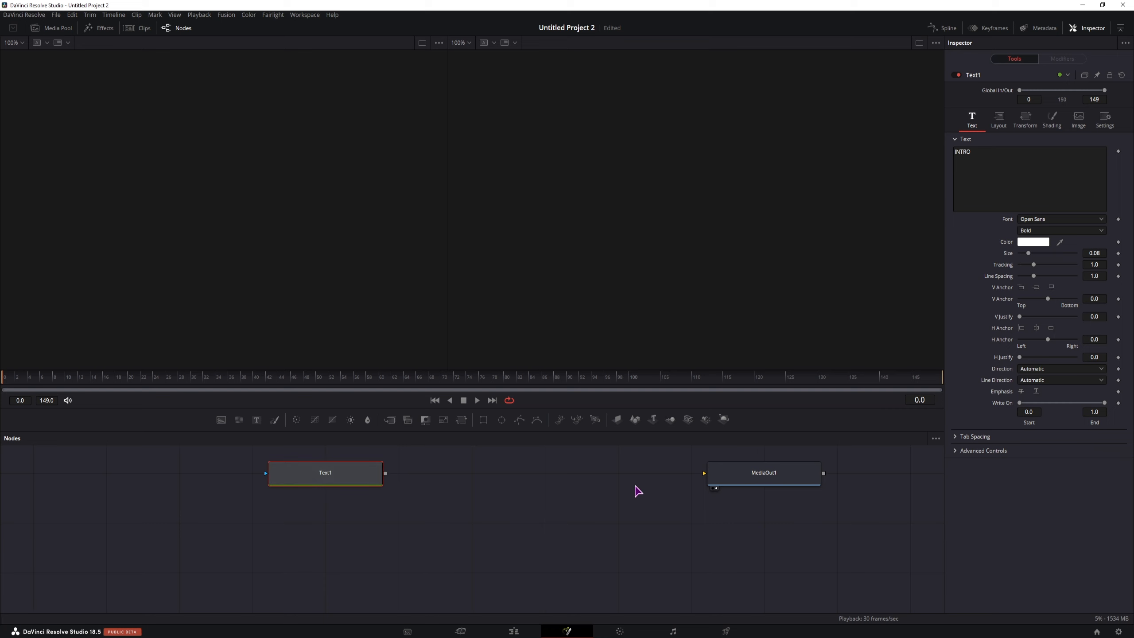
Step: Connect the text node to MediaOut1 and try out the opacity of its white solid fill
left_click(1054, 122)
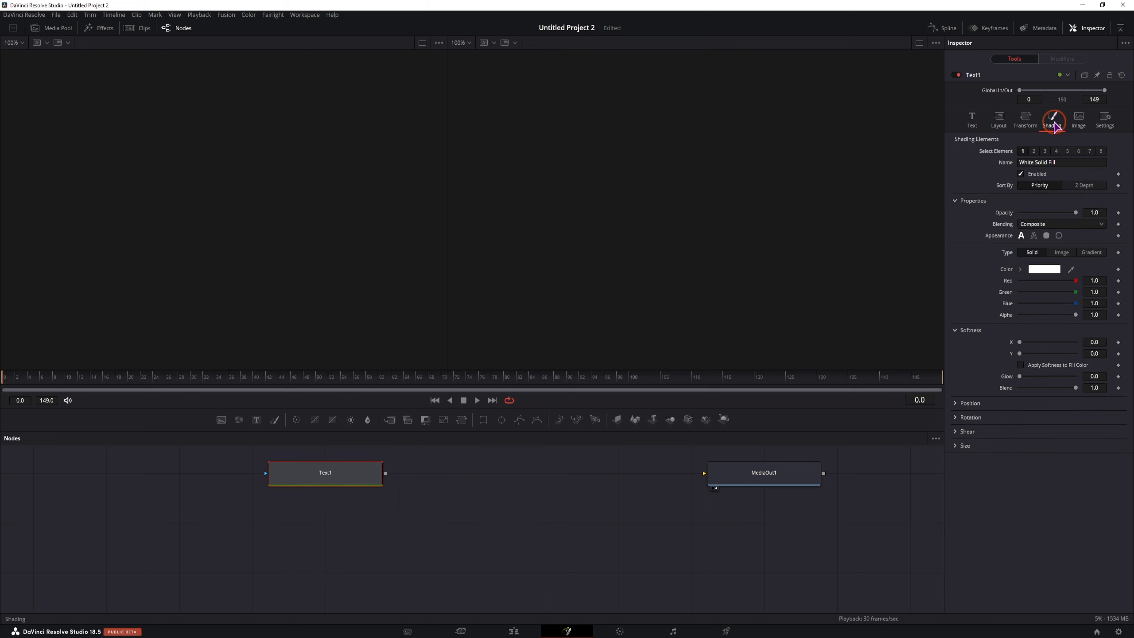
left_click(1077, 214)
left_click_drag(1080, 218, 1119, 227)
left_click_drag(387, 474, 705, 473)
left_click_drag(1079, 217, 1113, 221)
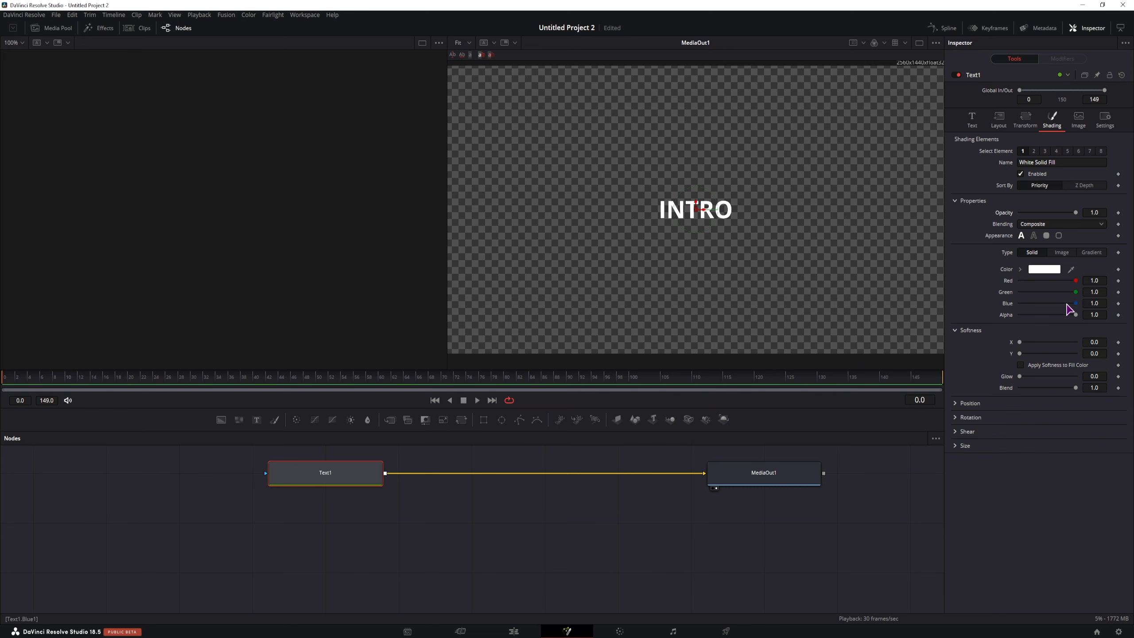
Step: Keyframe the text's opacity from 0 at frame 0 to 1.0 at frame 10 and play back the fade-in
left_click(1119, 213)
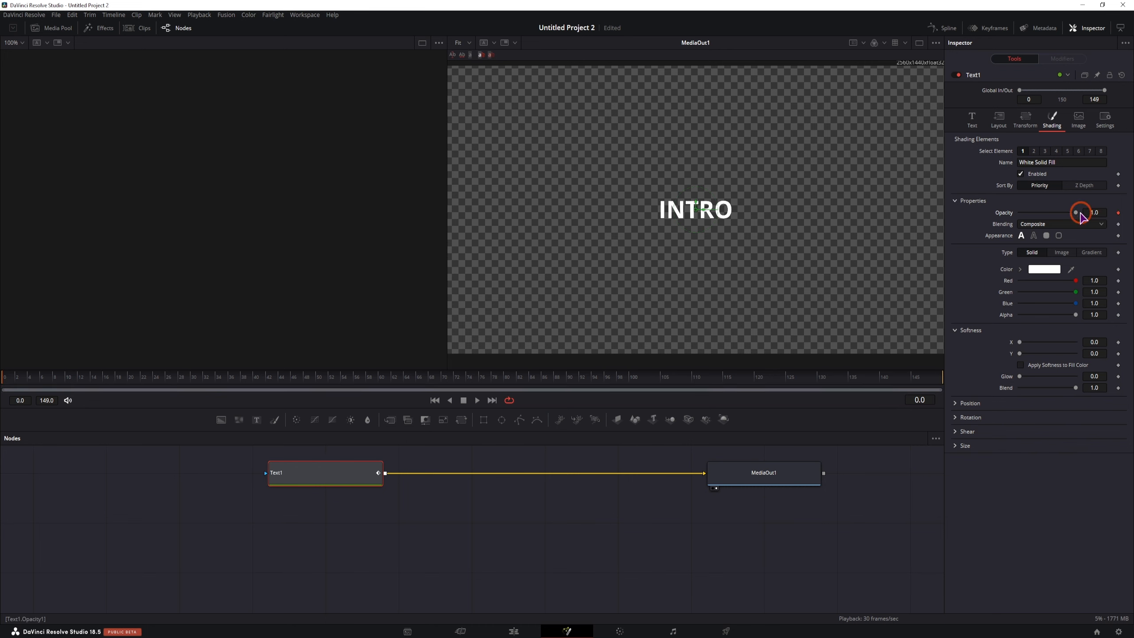
left_click_drag(1076, 213, 1018, 213)
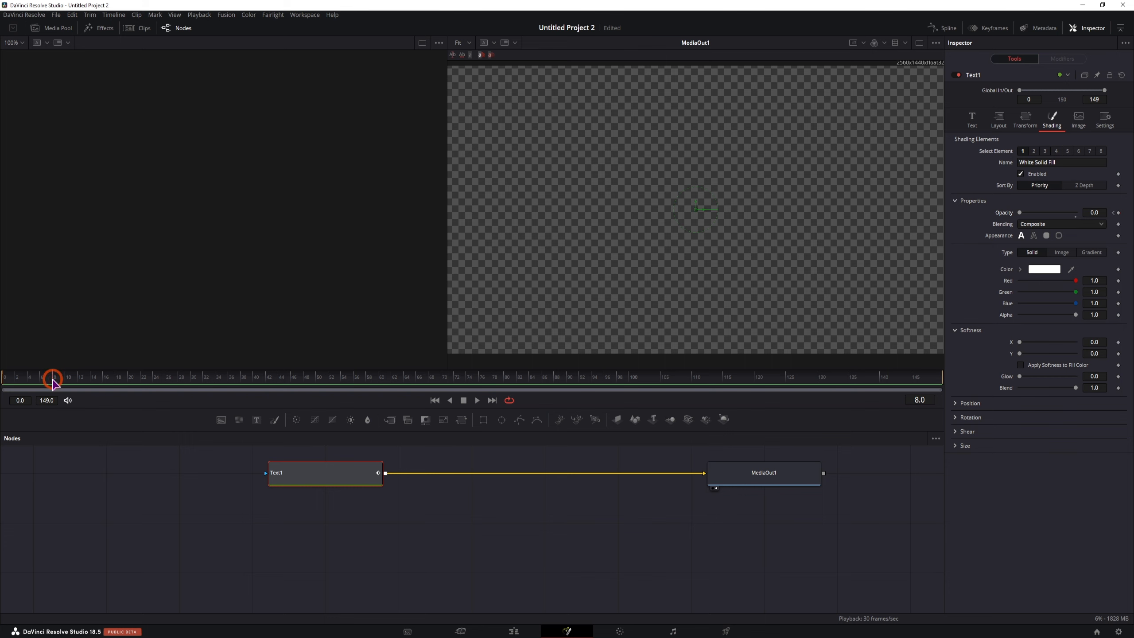
left_click_drag(53, 383, 68, 384)
left_click_drag(1026, 214, 1108, 213)
left_click(17, 381)
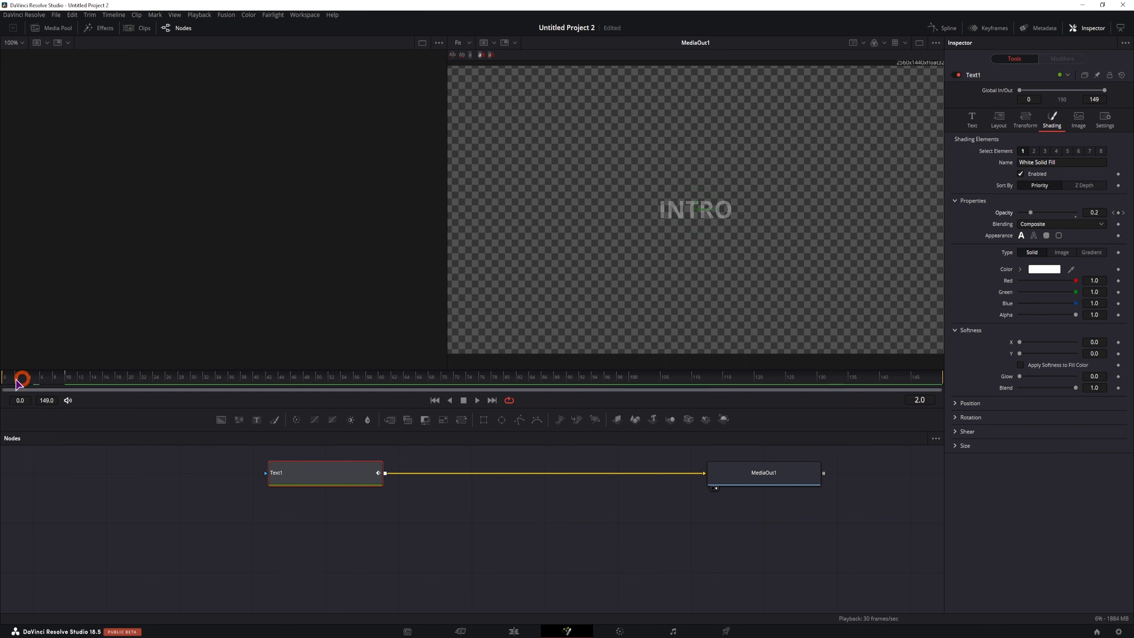
key("space")
key("space")
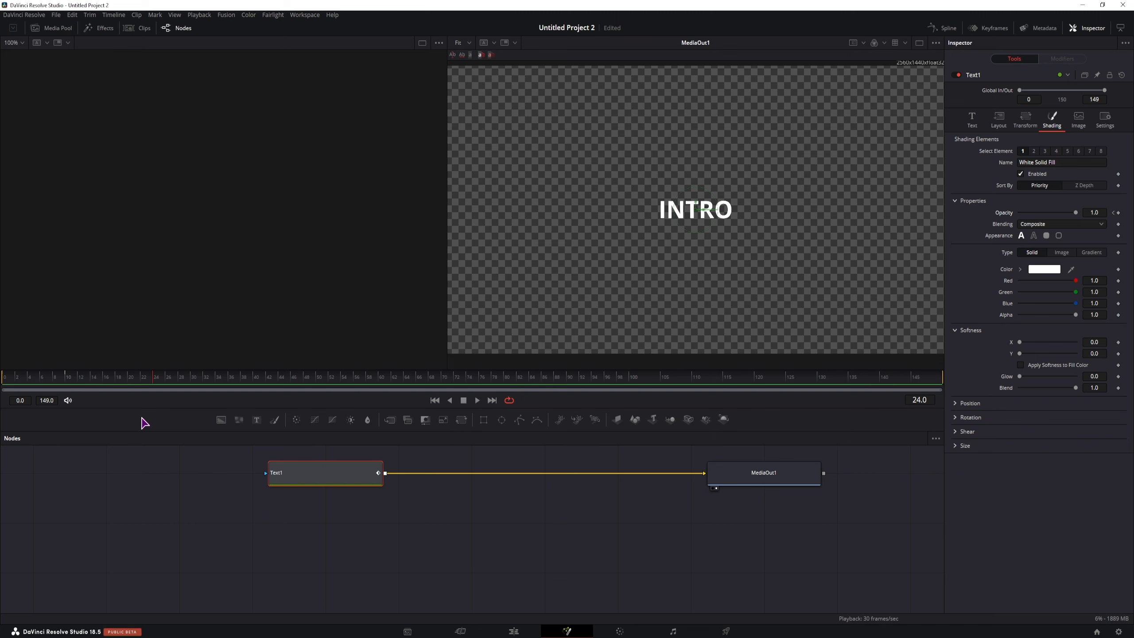
Step: Keyframe the text's opacity at 1.0 on frame 140 and fade it to zero near the end of the composition
left_click(67, 381)
left_click_drag(67, 381, 259, 389)
left_click_drag(259, 379, 315, 383)
left_click(632, 384)
mouse_move(903, 383)
left_mouse_down()
mouse_move(943, 382)
mouse_move(895, 386)
left_mouse_up()
left_click(883, 382)
left_click(1119, 213)
left_click(893, 379)
left_click(942, 380)
left_click_drag(1075, 213, 976, 240)
Step: Scrub through the composition to check the text's fade-in and fade-out
left_click(871, 377)
left_click_drag(21, 378, 63, 382)
left_click(810, 381)
left_click(942, 380)
left_click(761, 379)
left_click(306, 380)
Step: At frame 50, tilt the characters' X rotation to about 87.6 and set their Y pivot to 0.018
left_click(319, 383)
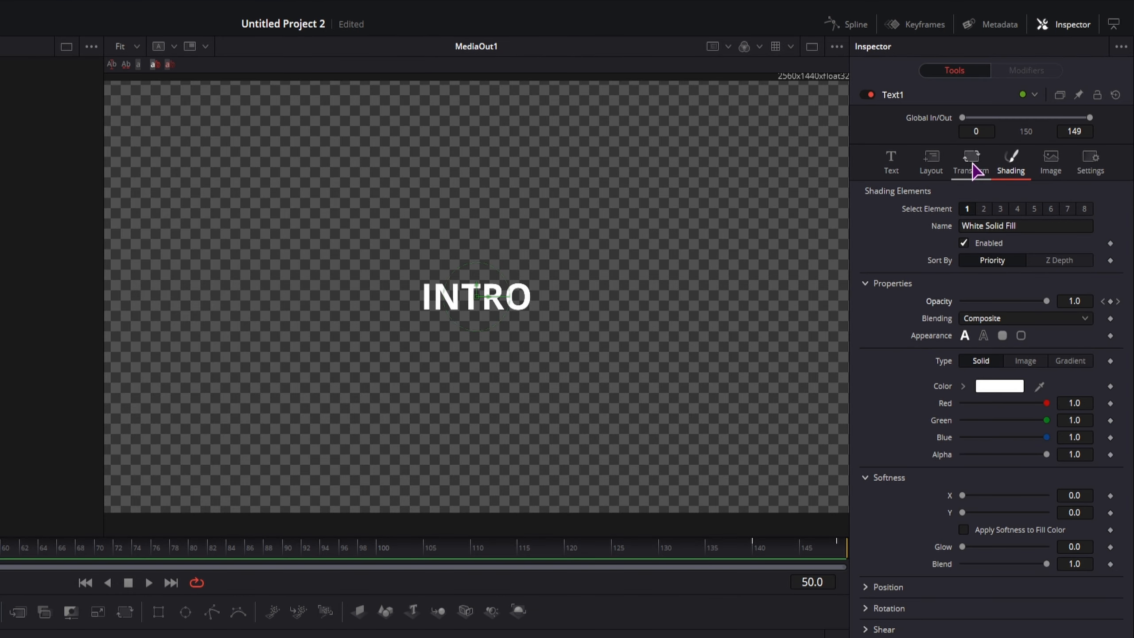
left_click(1025, 120)
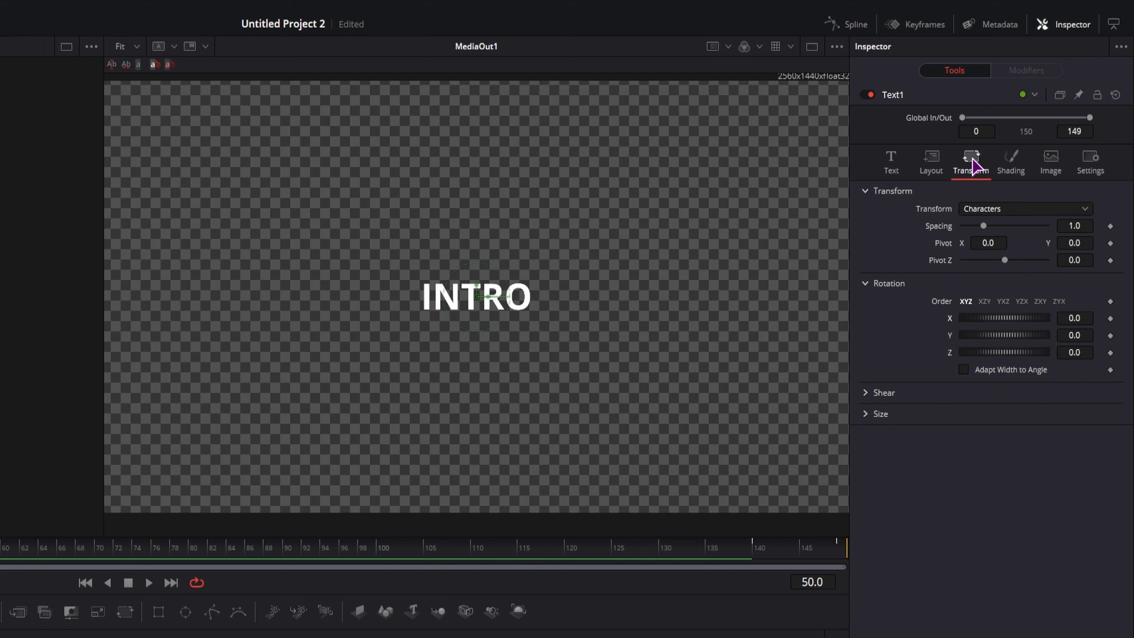
mouse_move(988, 322)
left_mouse_down()
mouse_move(1020, 320)
mouse_move(998, 323)
left_mouse_up()
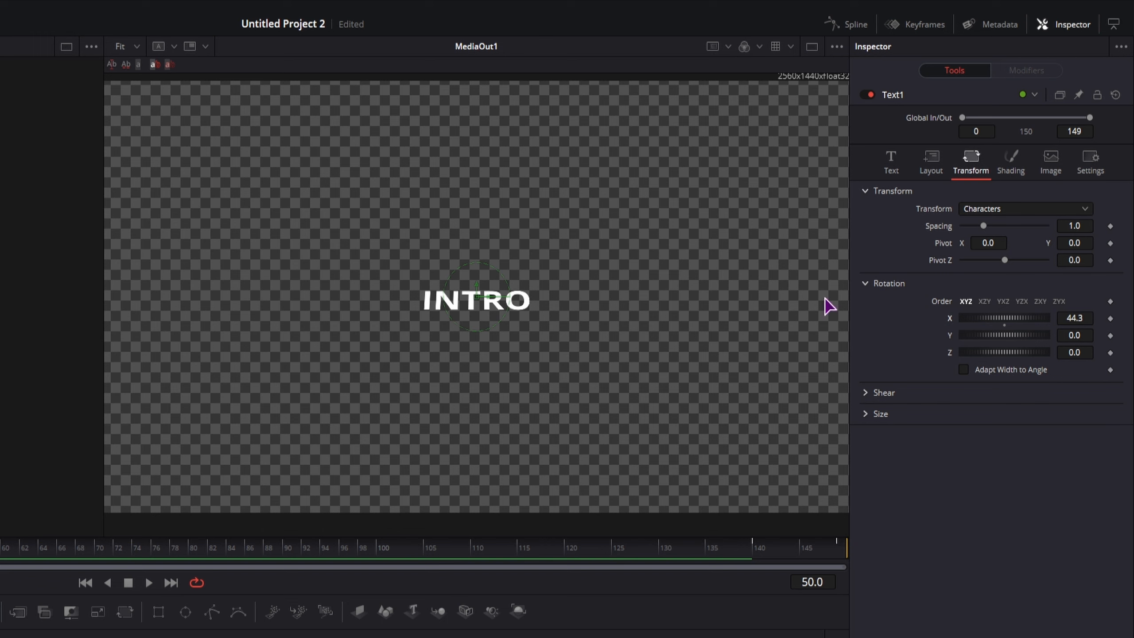
left_click_drag(1076, 243, 1088, 244)
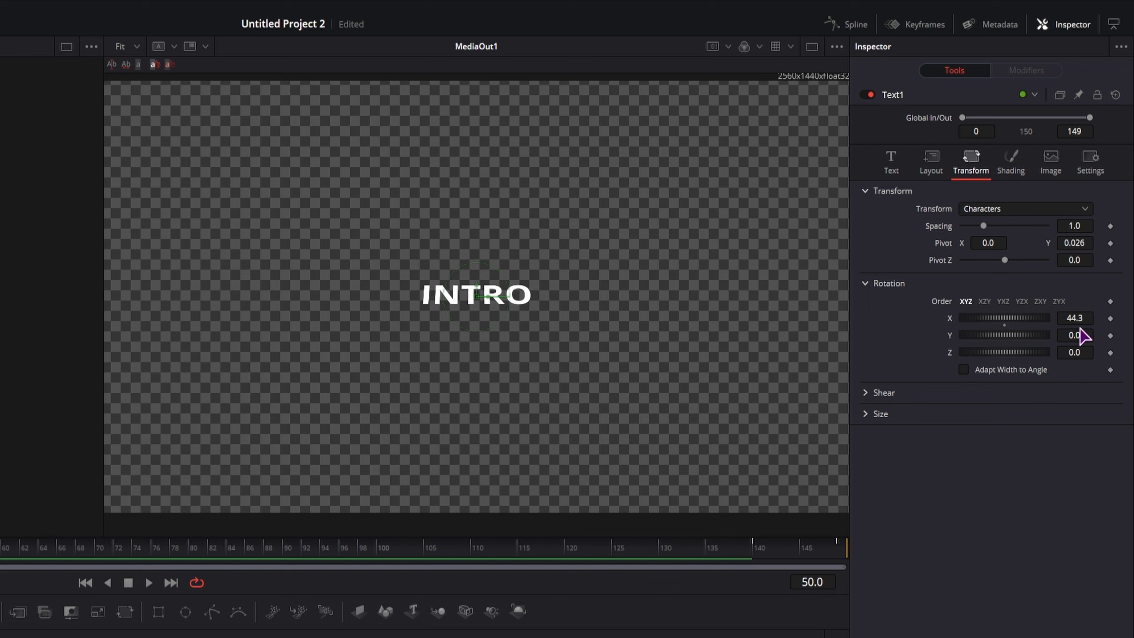
left_click_drag(1075, 318, 1100, 318)
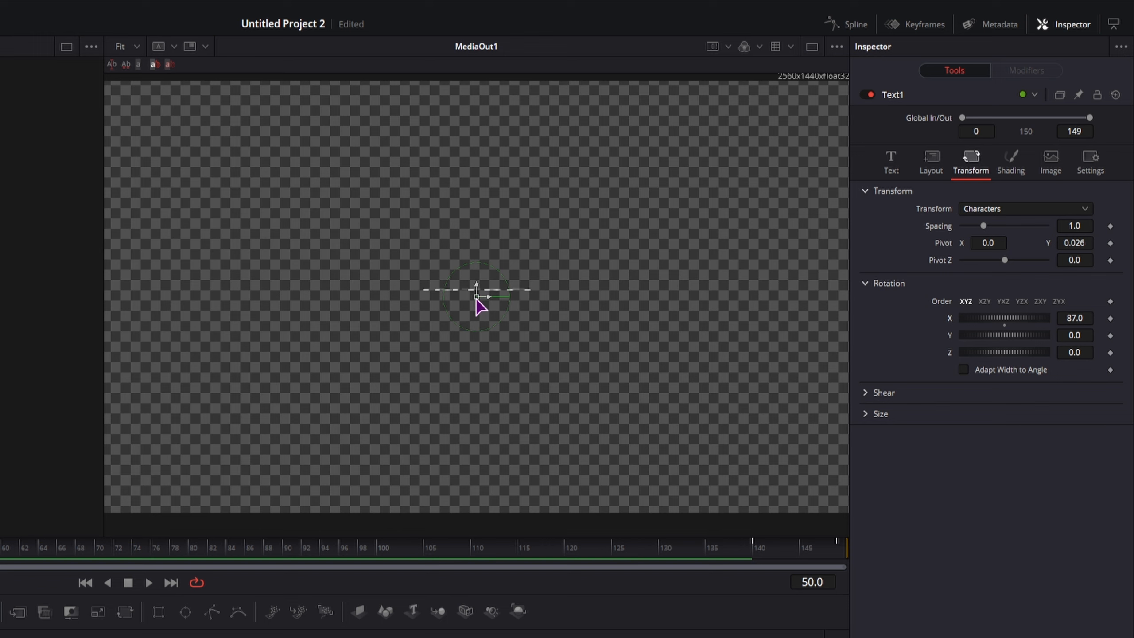
left_click_drag(1079, 246, 1070, 246)
mouse_move(1076, 319)
left_mouse_down()
mouse_move(1010, 318)
mouse_move(1079, 320)
left_mouse_up()
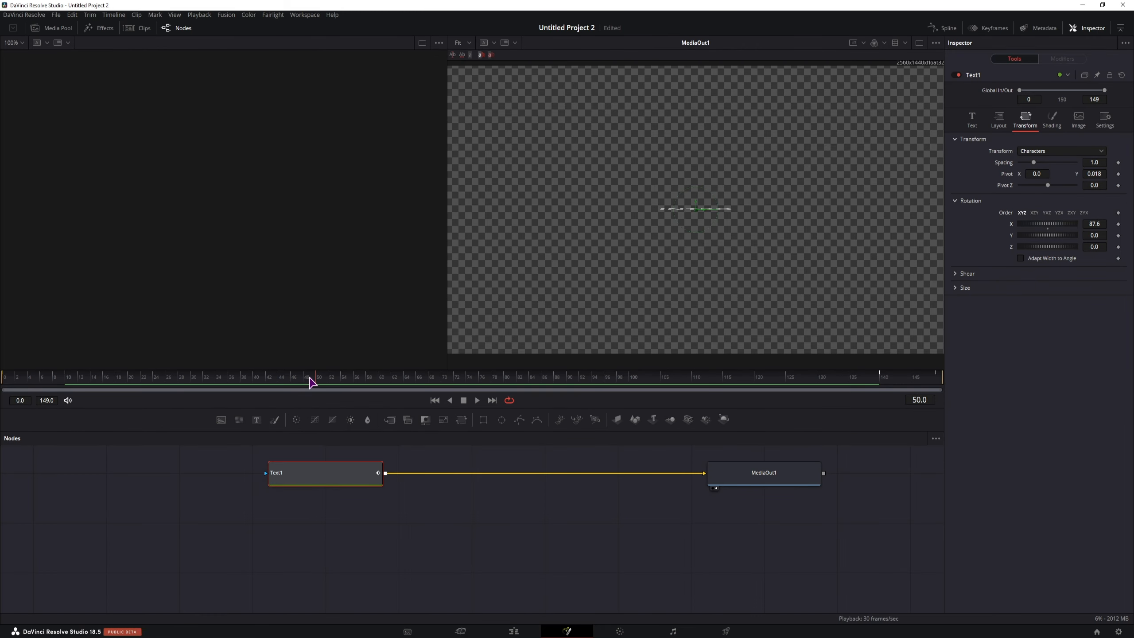
Step: At frame 46, set the characters' X rotation to 0 and keyframe it
left_click_drag(311, 378, 308, 383)
left_click(1102, 224)
type("0")
key("Tab")
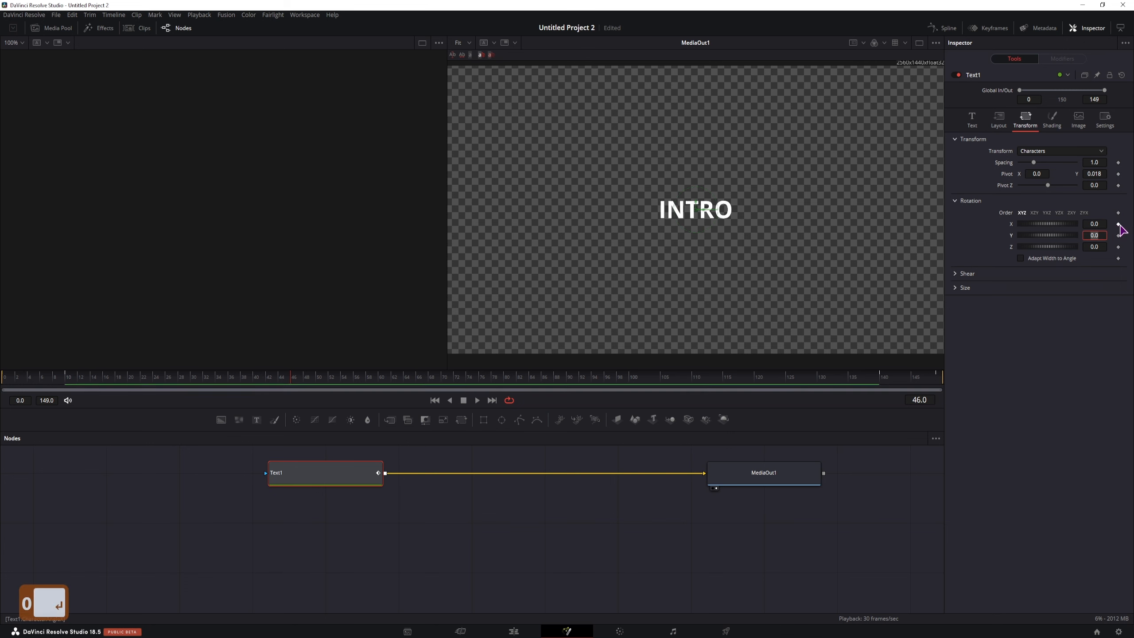
Step: At frame 49, set the characters' X rotation to -90
left_click(316, 380)
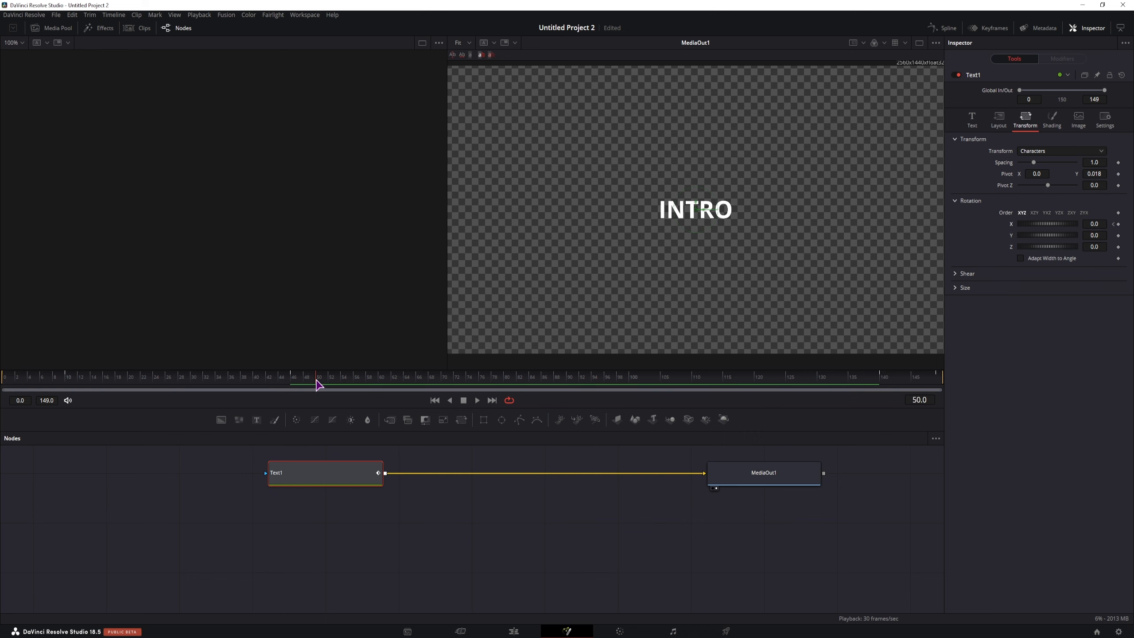
key("Left")
left_click_drag(1095, 224, 1058, 224)
double_click(1102, 224)
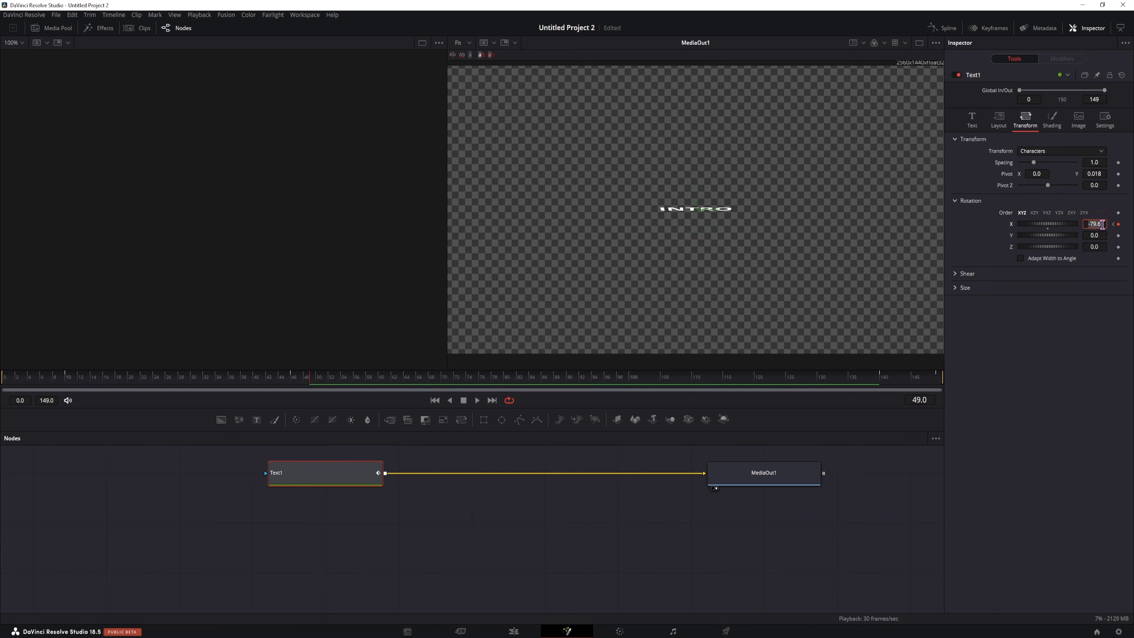
Step: Keyframe the characters' Y size at 1.0 on frame 46 and raise it to the slider's maximum on frame 49
left_click_drag(311, 385, 291, 390)
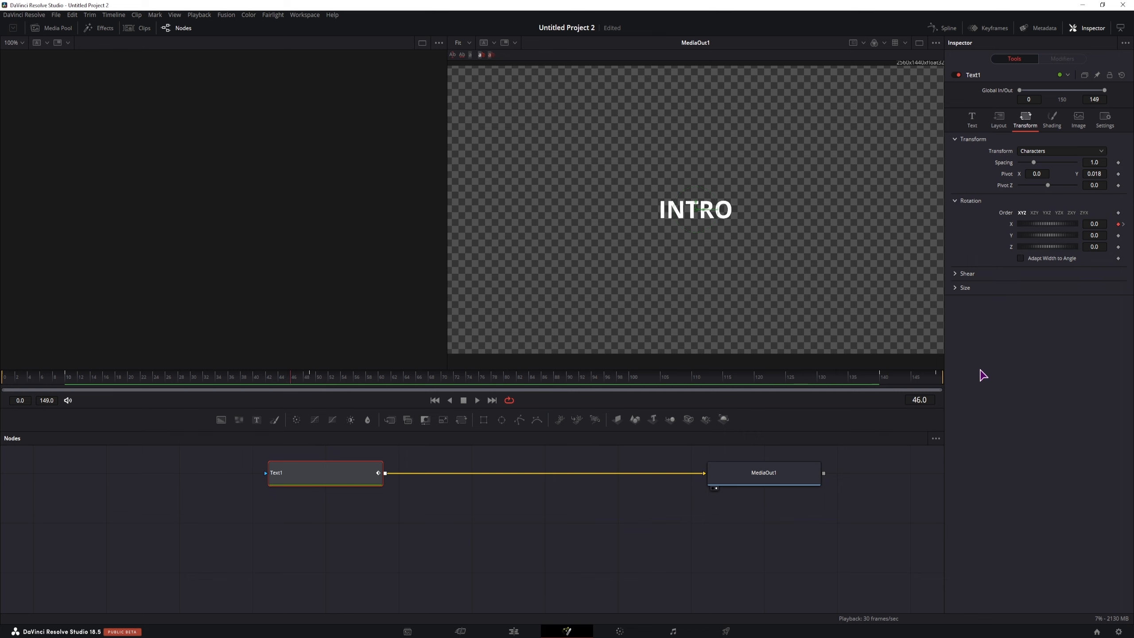
left_click(956, 288)
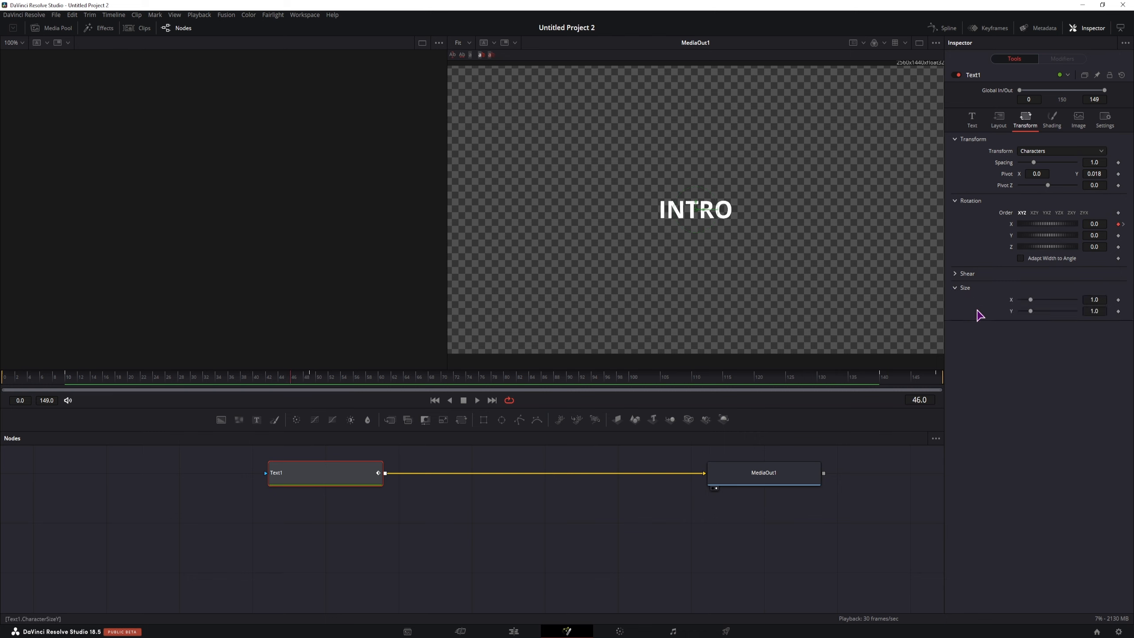
mouse_move(1032, 315)
left_mouse_down()
mouse_move(1071, 316)
mouse_move(1032, 318)
left_mouse_up()
left_click(1031, 316)
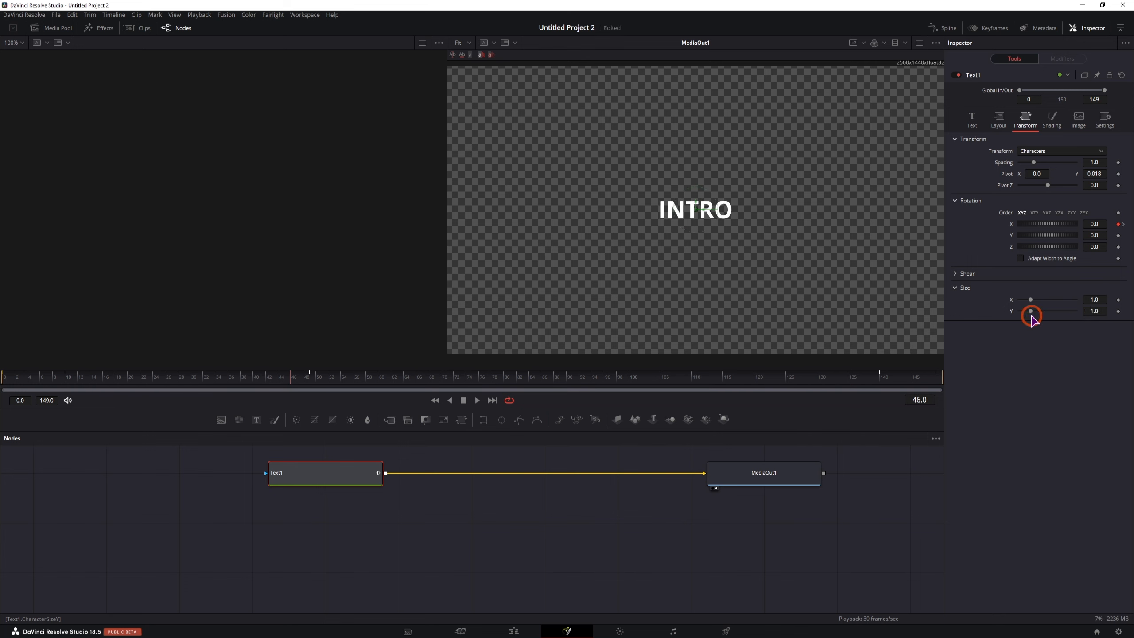
left_click(1119, 311)
left_click(313, 379)
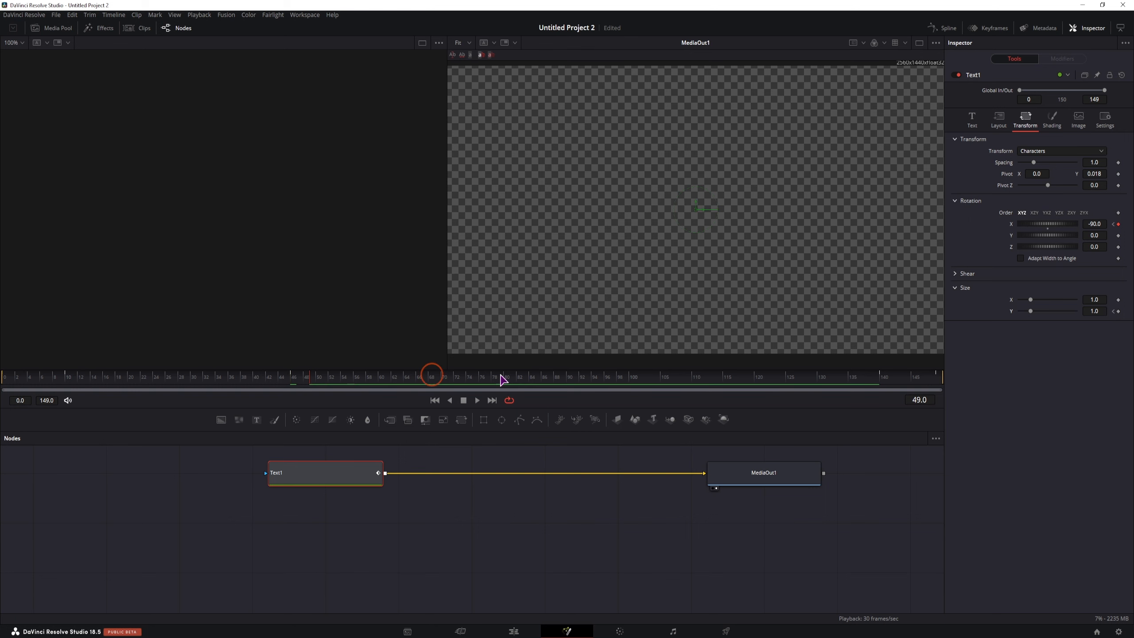
left_click_drag(1033, 311, 1109, 319)
Step: Preview the flip from about frame 44, and set the characters' Y size to 3 at frame 49
left_click(276, 379)
key("space")
key("space")
left_click_drag(276, 379, 313, 388)
left_click(1095, 312)
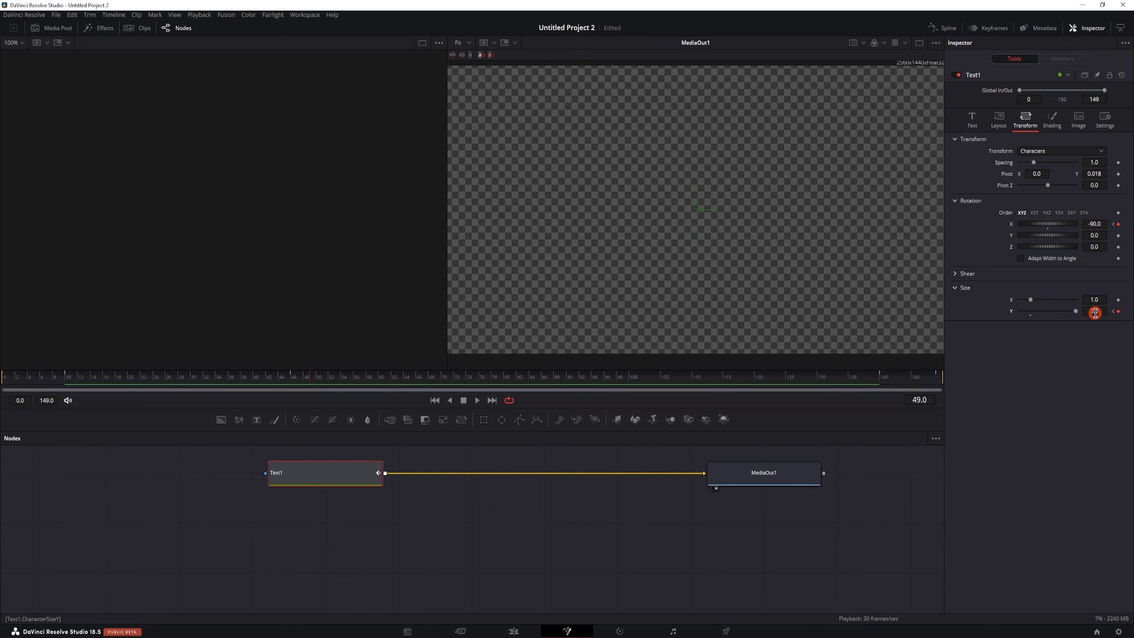
type("3")
left_click(1066, 388)
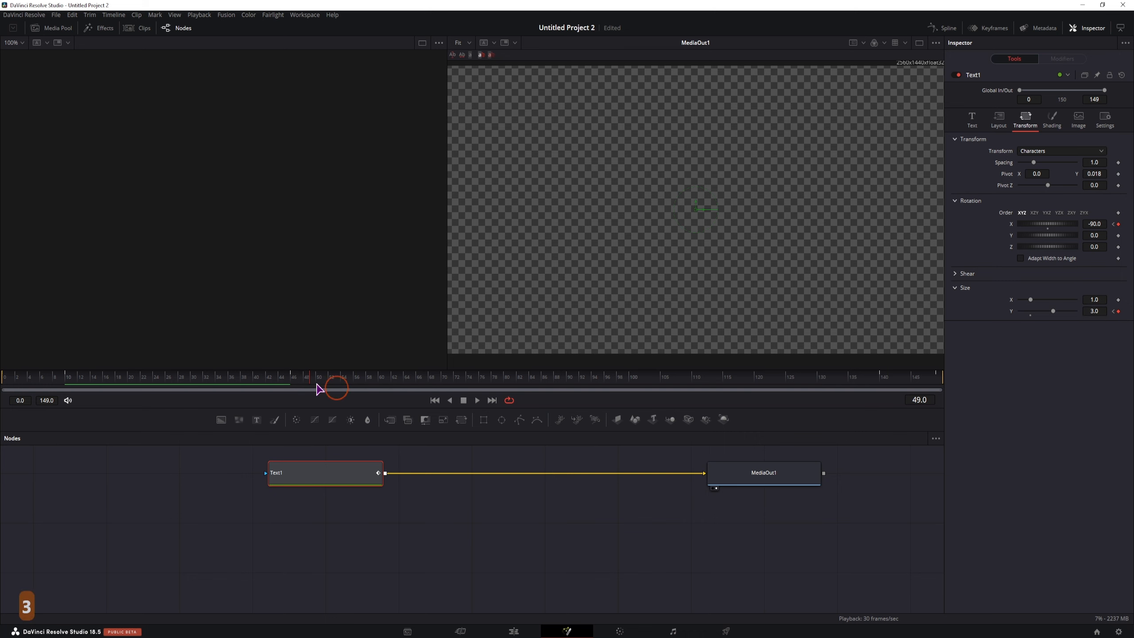
Step: Add hold keyframes at frame 51 for the characters' Y size of 3.0 and X rotation of -90
left_click(276, 378)
left_click_drag(275, 378, 318, 385)
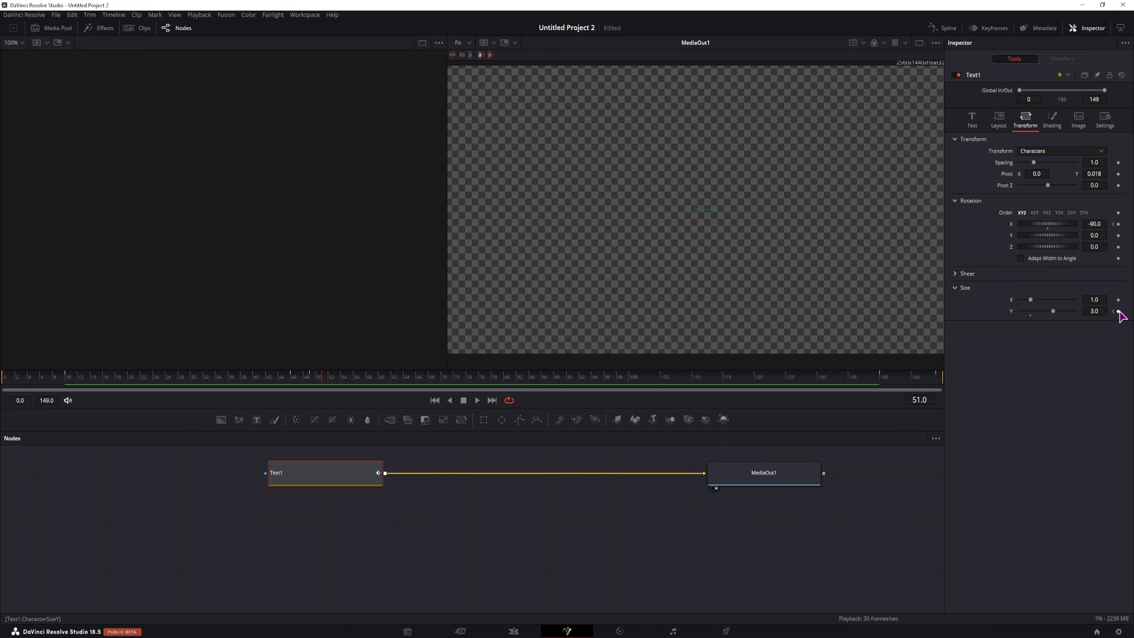
left_click(1119, 224)
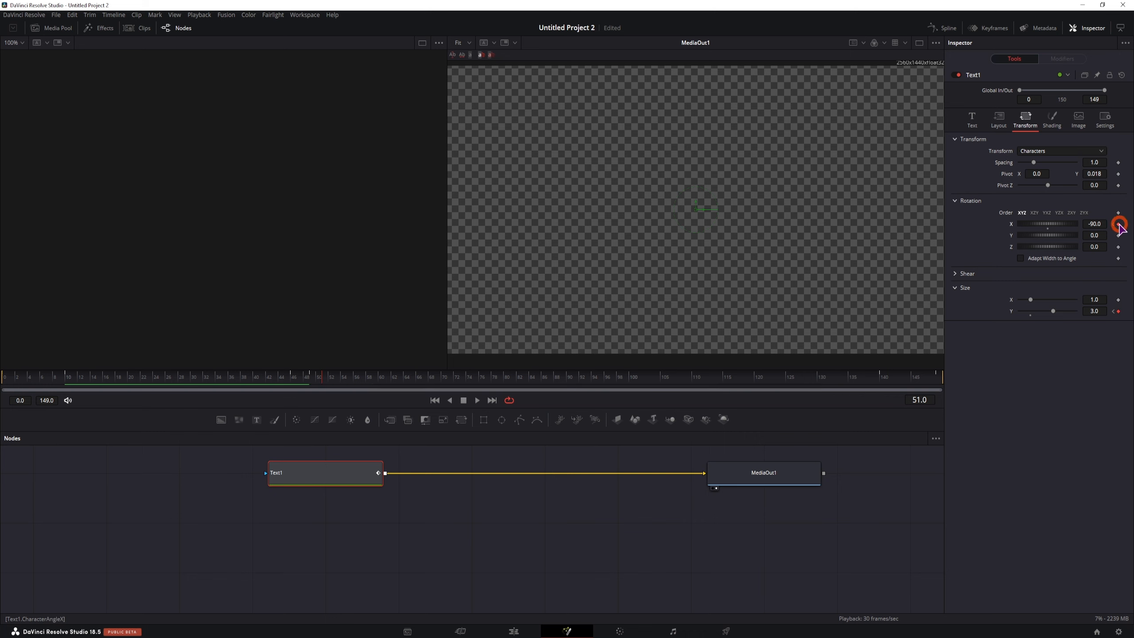
Step: At frame 54, set the characters' Y size to 1.0 and X rotation to 0
left_click_drag(330, 385, 341, 385)
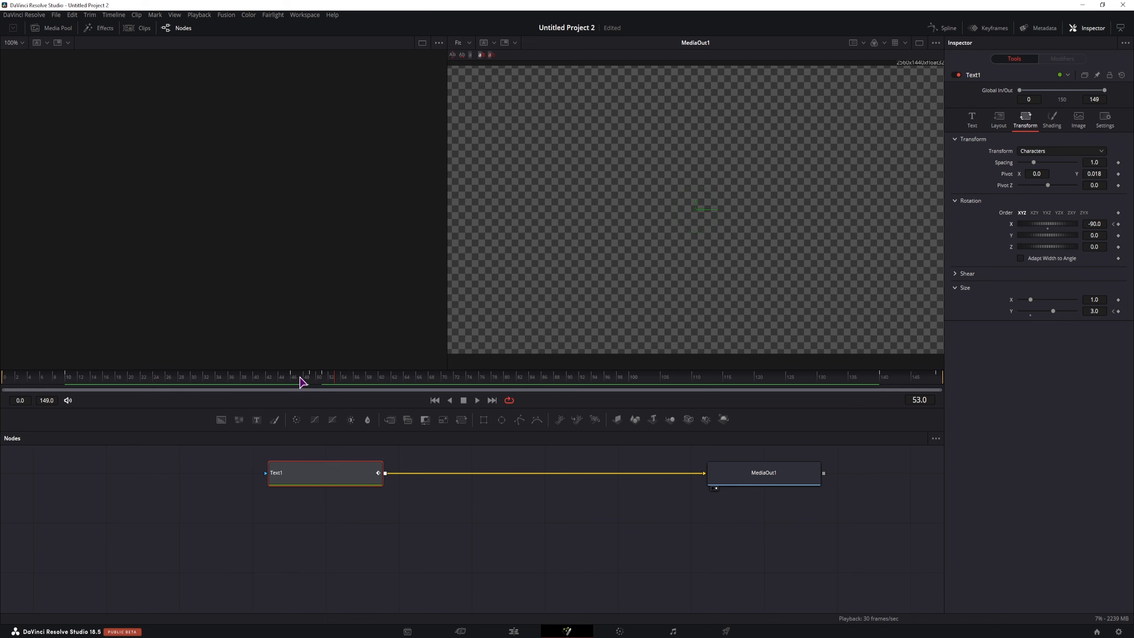
left_click_drag(338, 379, 337, 380)
left_click(1031, 312)
left_click(1102, 225)
type("0")
key("Return")
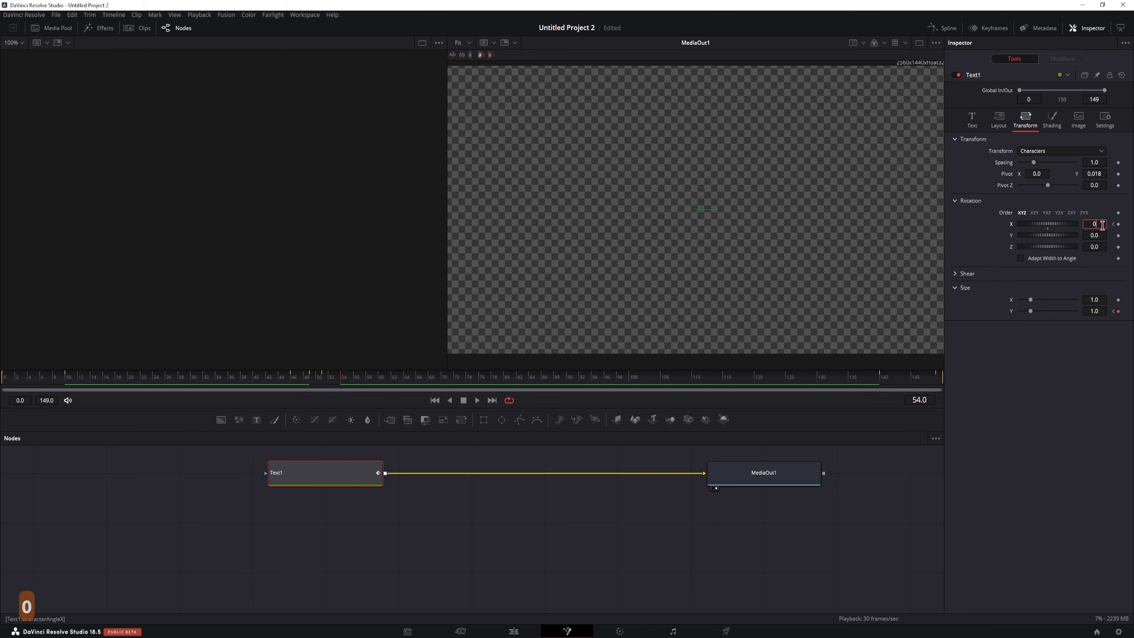
left_click(1094, 223)
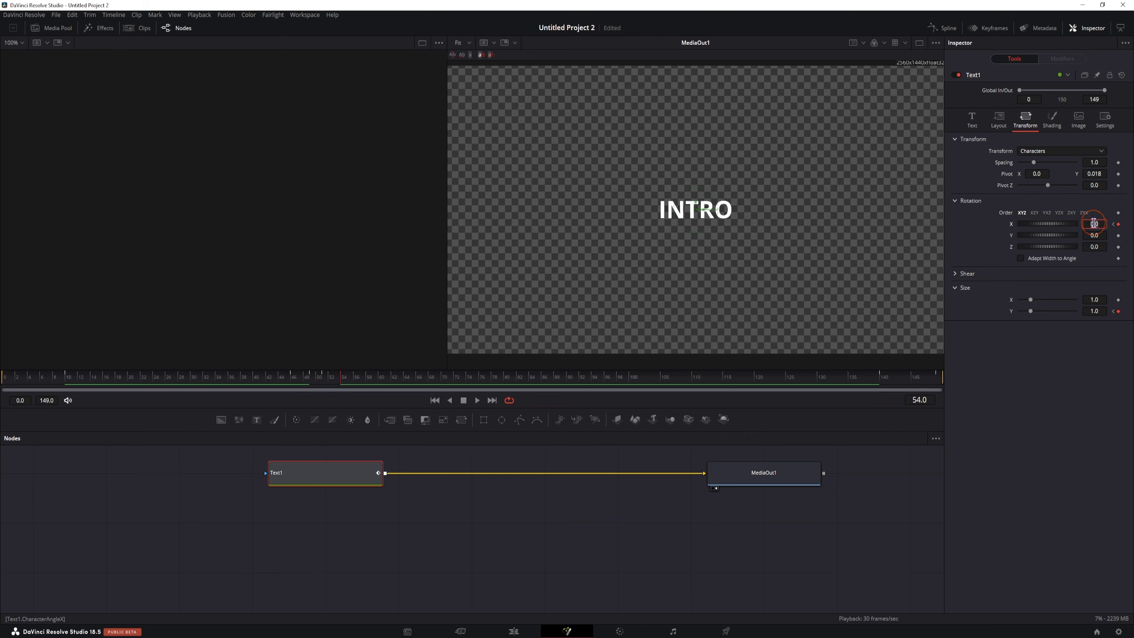
Step: Try a value of -180 for the characters' X rotation at frame 54
type("-180")
key("Return")
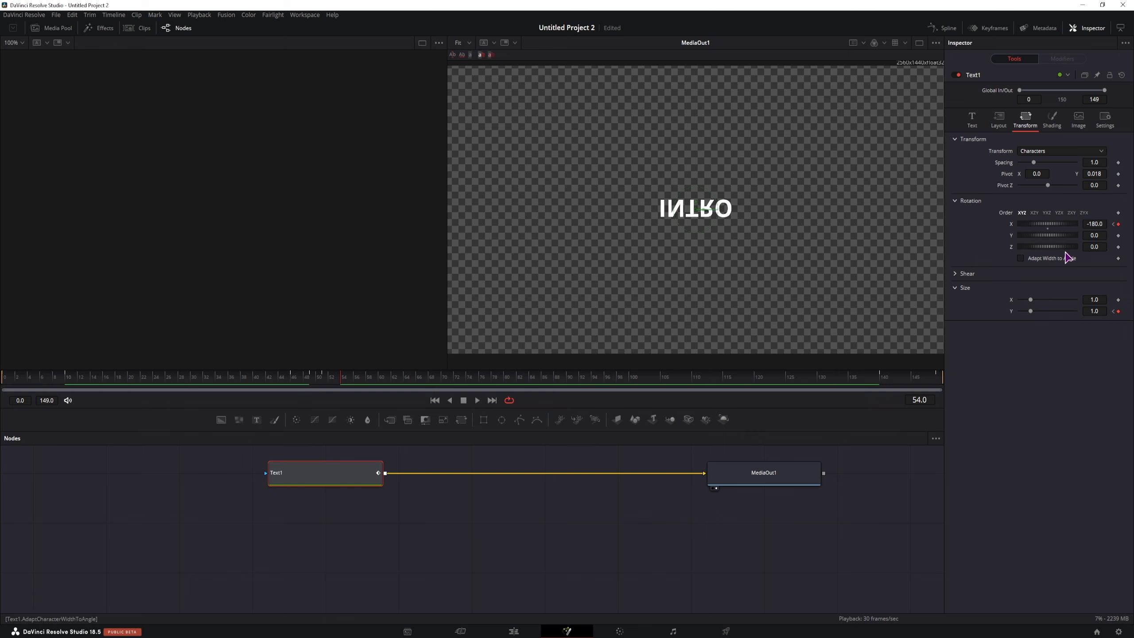
left_click(1097, 233)
Step: Play back the character flip from about frame 40
left_click(256, 378)
key("space")
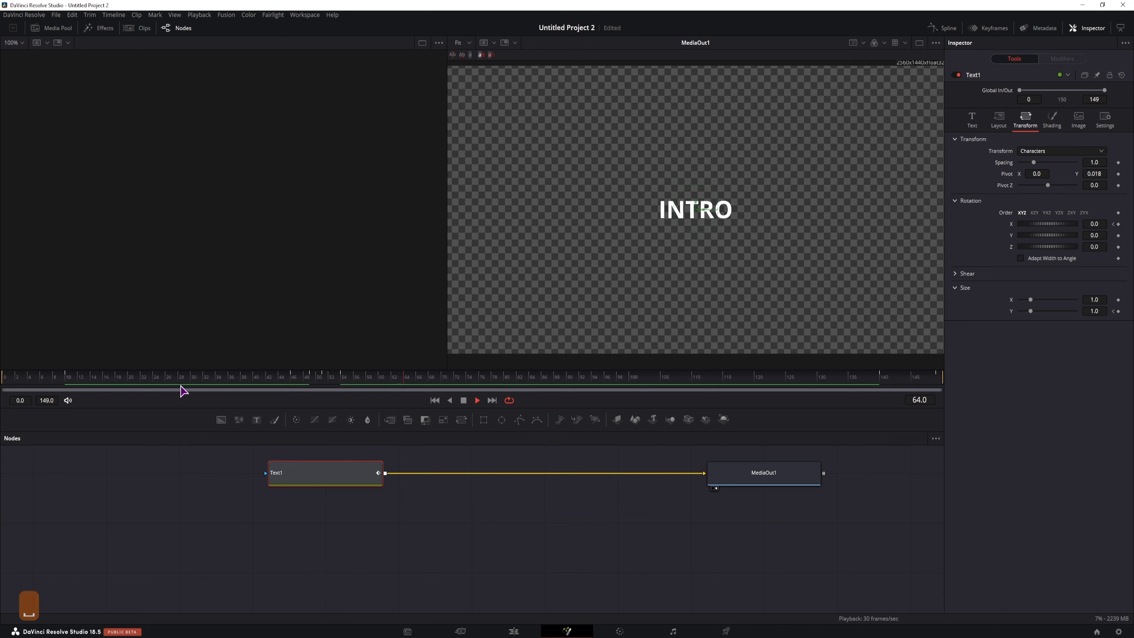
key("space")
key("space")
left_click(543, 465)
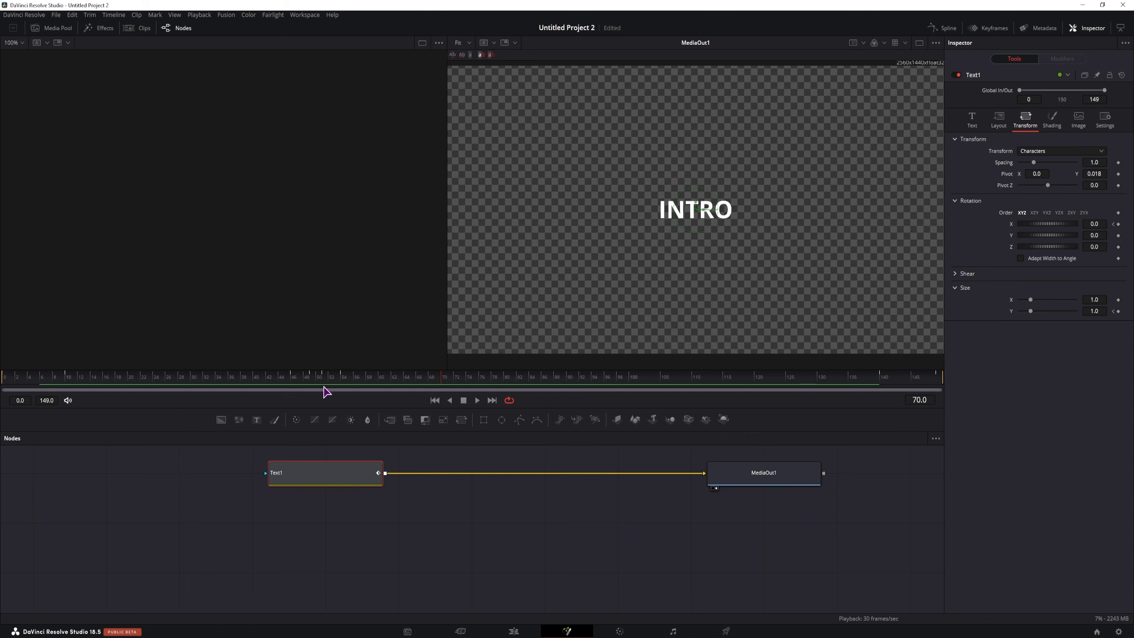
Step: Add a keyframe for the text content INTRO at frame 49
left_click(310, 378)
mouse_move(310, 378)
left_mouse_down()
mouse_move(329, 380)
mouse_move(315, 380)
left_mouse_up()
left_click(972, 119)
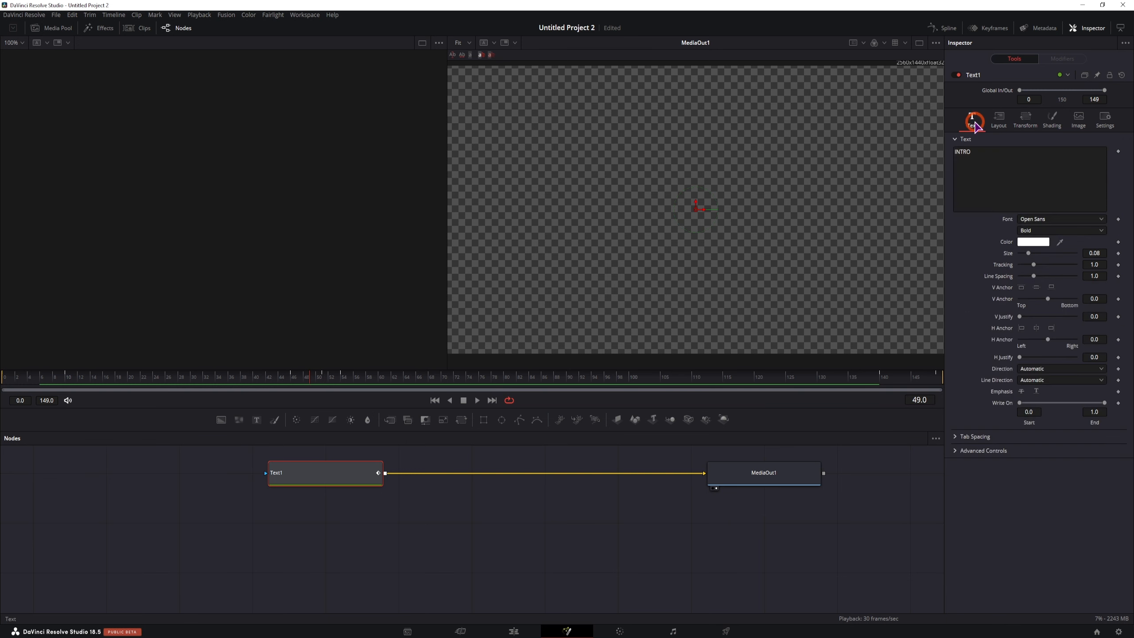
left_click(1119, 152)
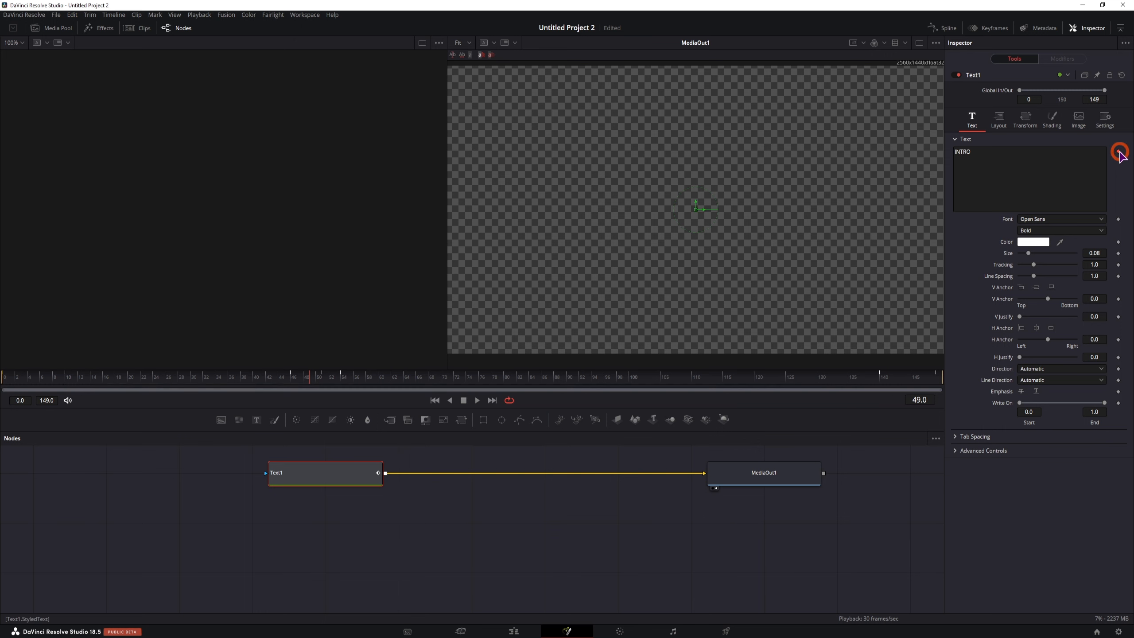
Step: At frame 50, change Text1's text to MIDPOINT
left_click(317, 383)
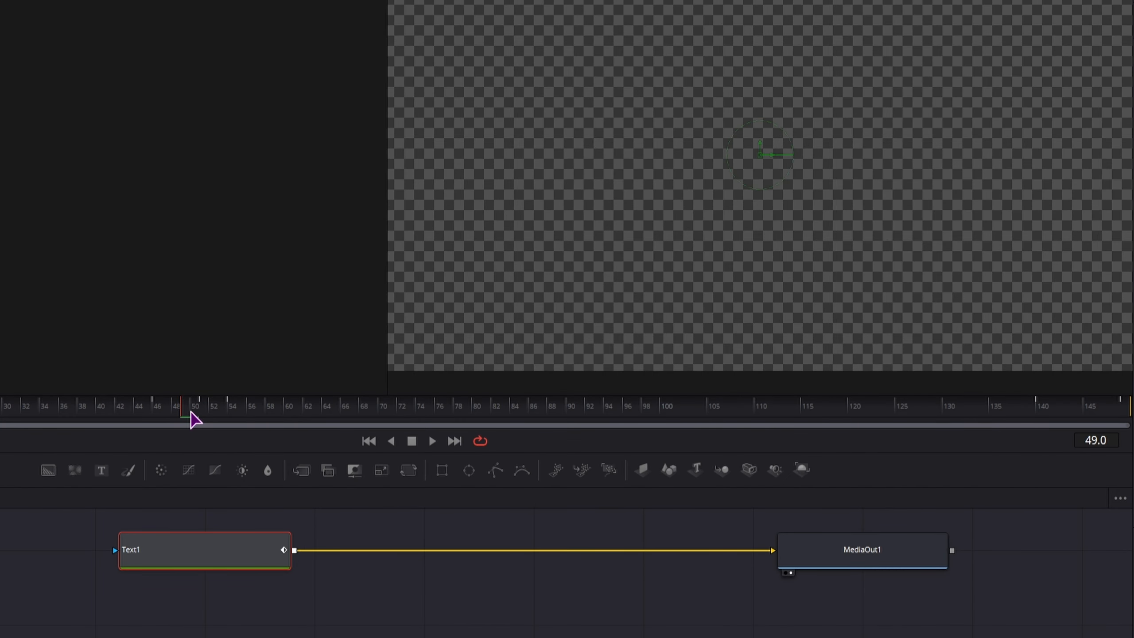
left_click(191, 413)
left_click(996, 161)
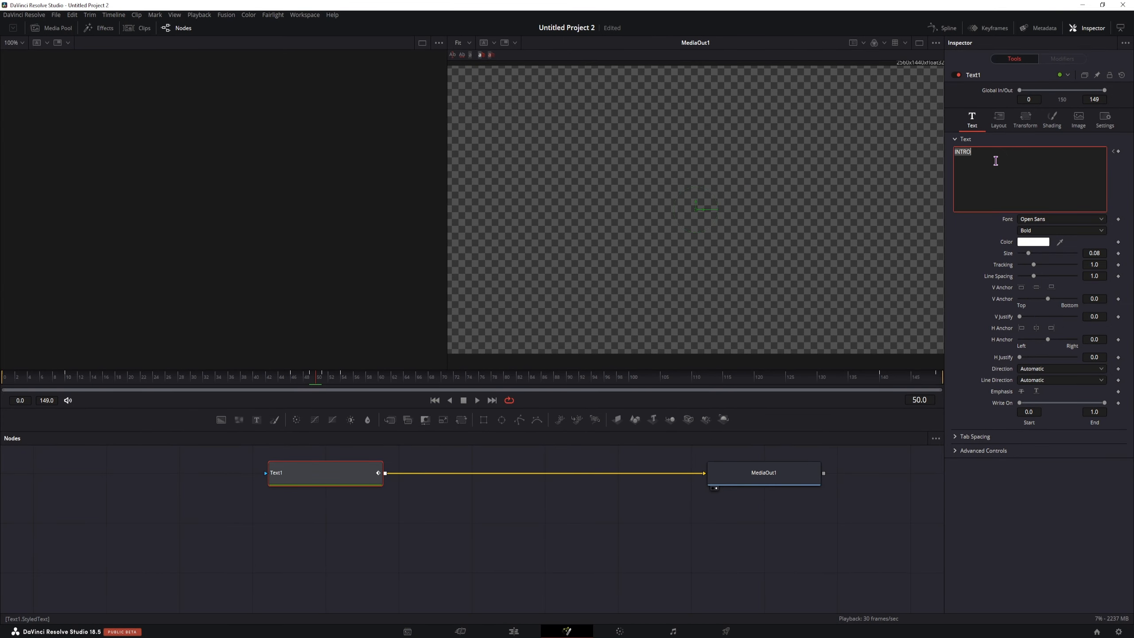
type("MIDPOINT")
left_click(1049, 517)
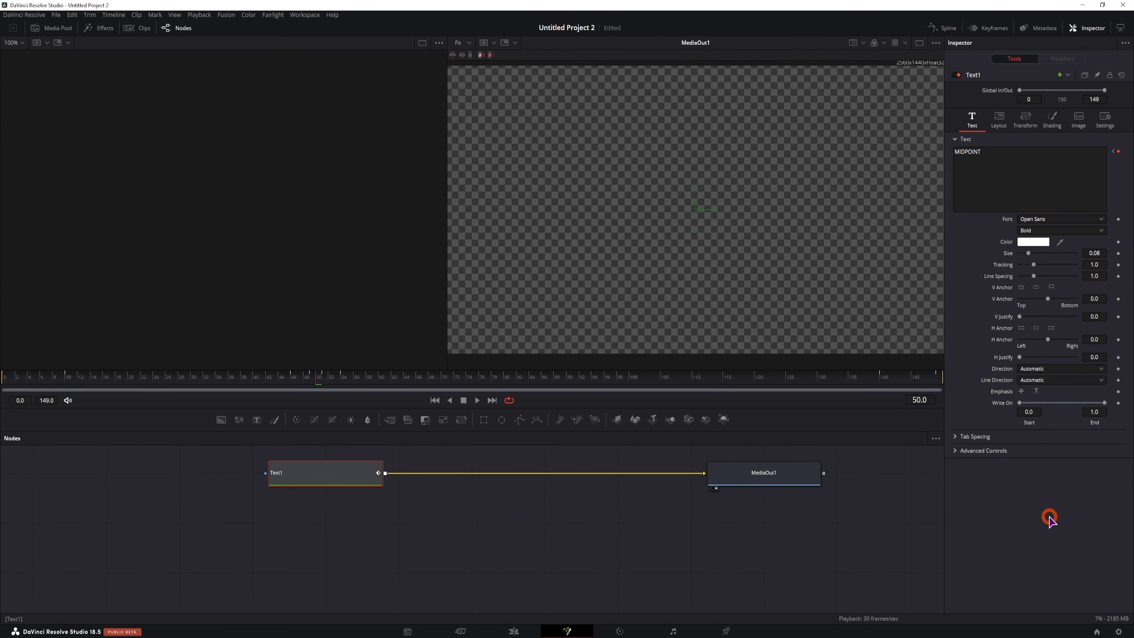
Step: Play back the text change several times from just before the flip, starting at about frame 40
left_click_drag(320, 383, 261, 390)
left_click(481, 534)
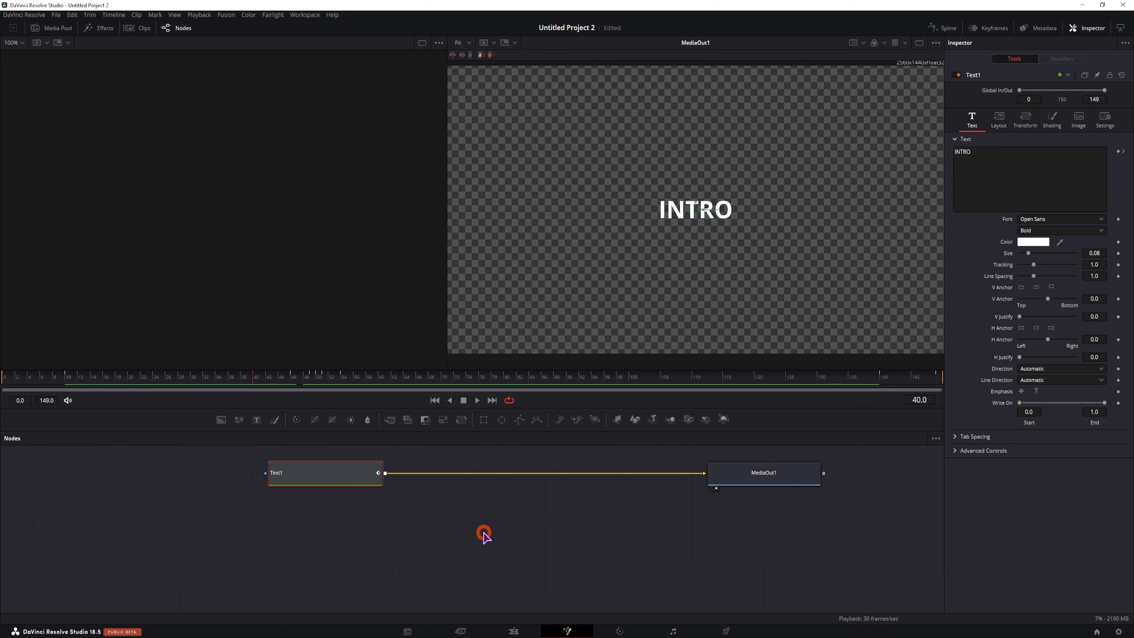
key("space")
left_click(278, 378)
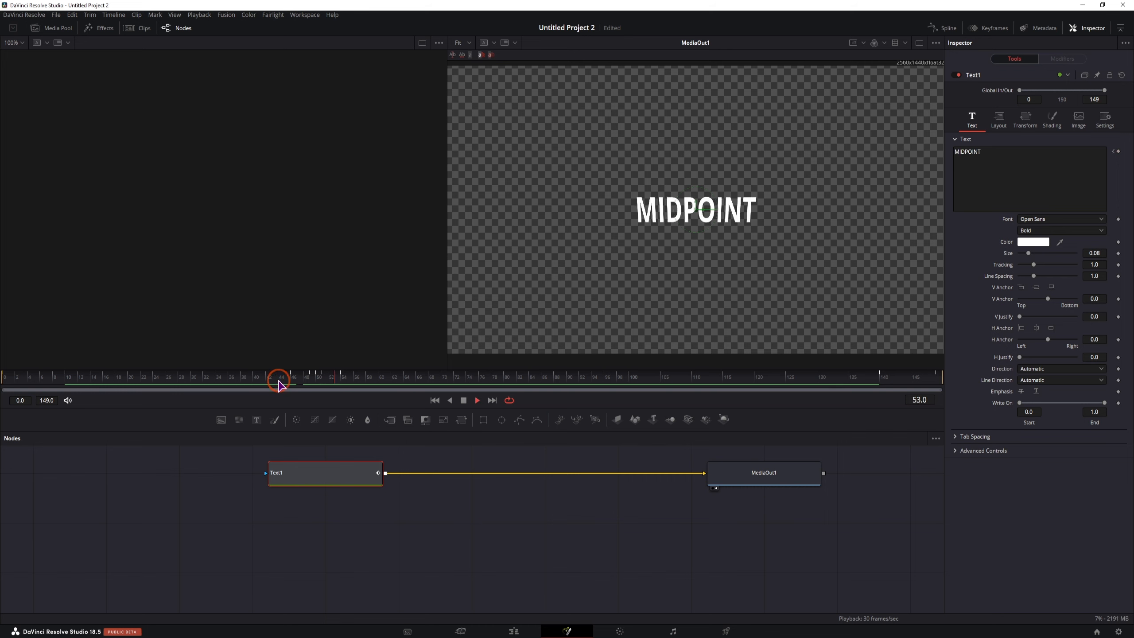
left_click(273, 379)
key("space")
left_click(306, 383)
key("space")
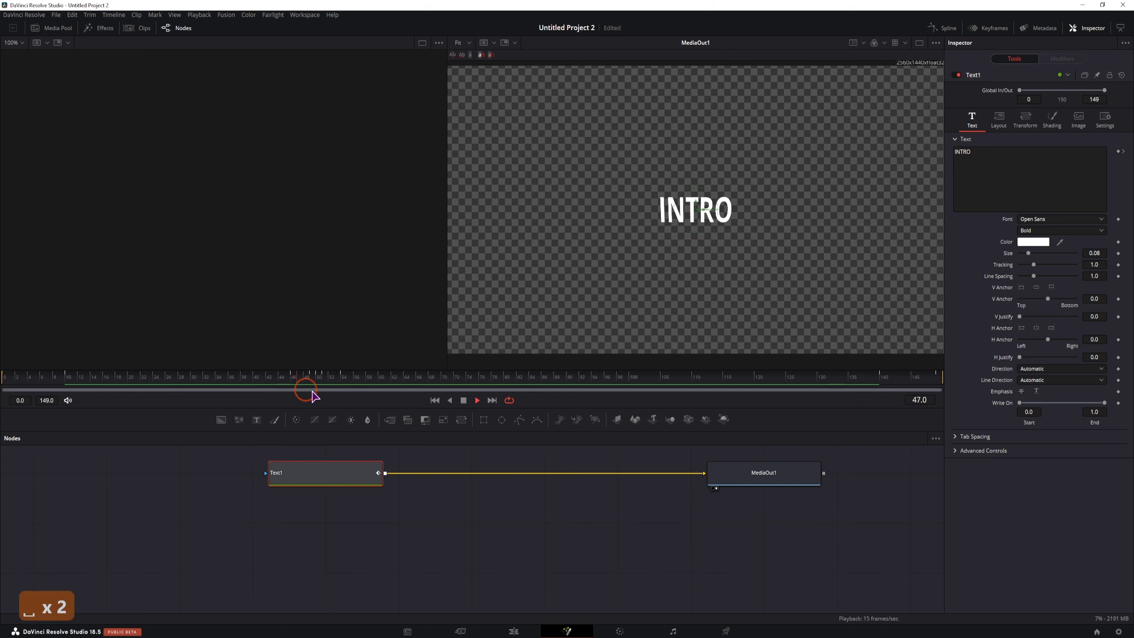
key("space")
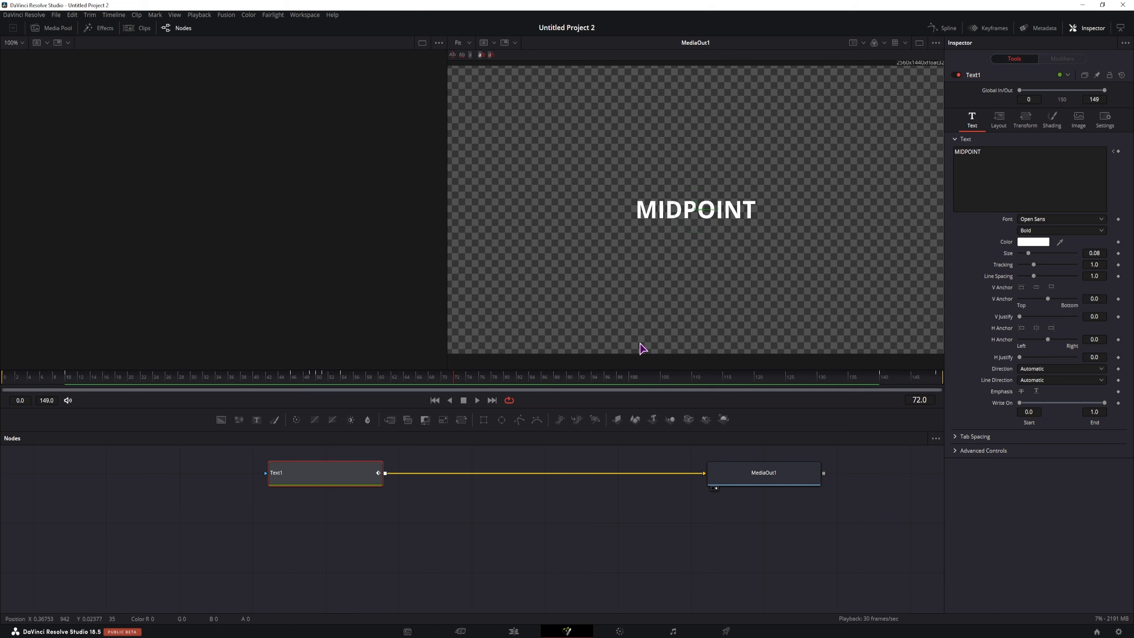
Step: Open the Keyframes editor, expand Text1's animated parameters and fit its keyframes in view
left_click(994, 28)
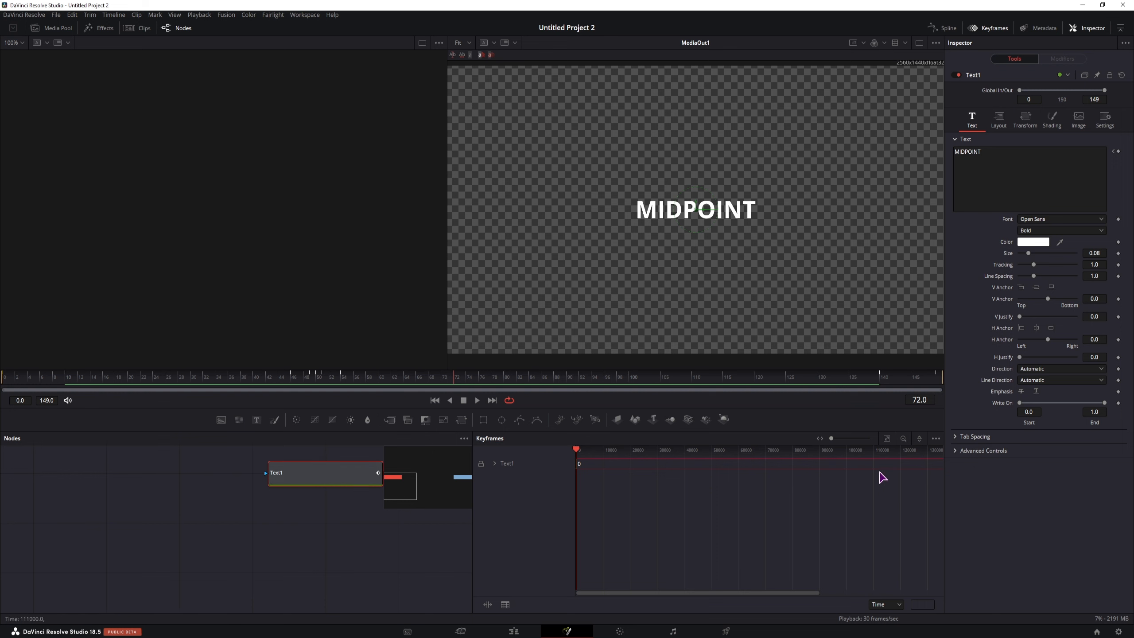
left_click(937, 439)
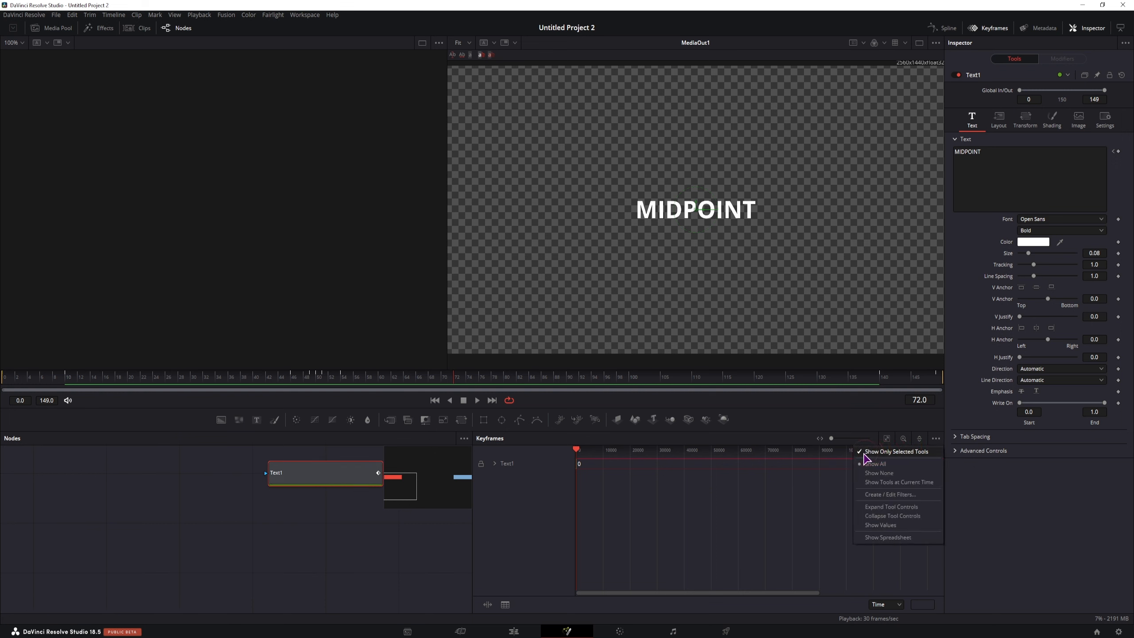
left_click(890, 453)
left_click(495, 464)
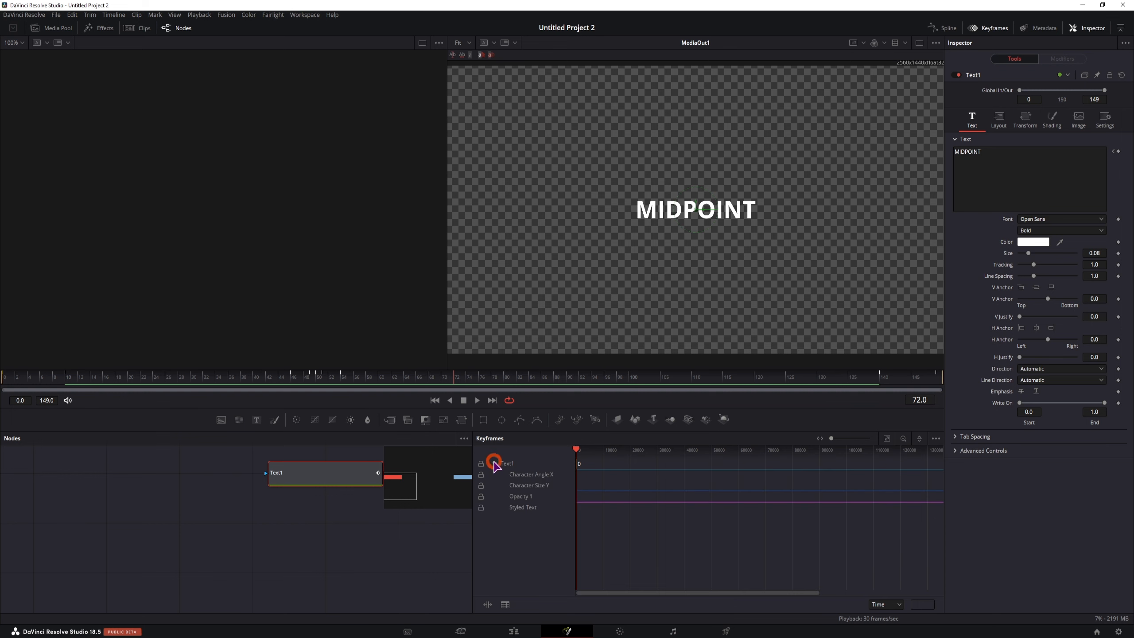
left_click(887, 439)
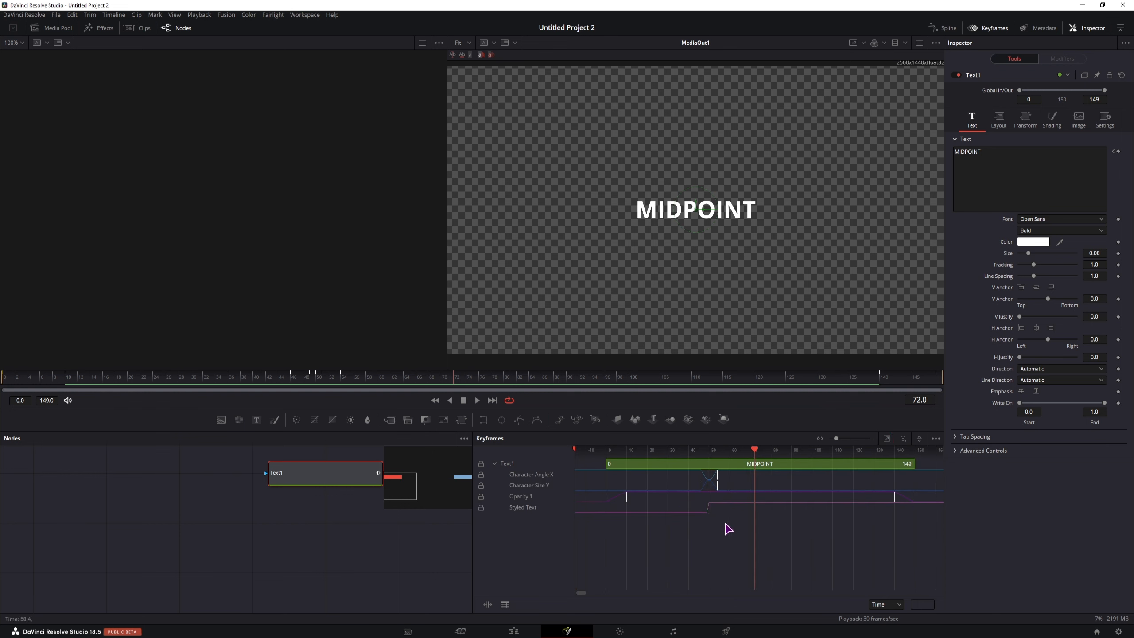
Step: Try to copy the flip's rotation, size and text keyframes together and paste them in one go
left_click_drag(722, 536, 720, 532)
left_click_drag(720, 533, 680, 474)
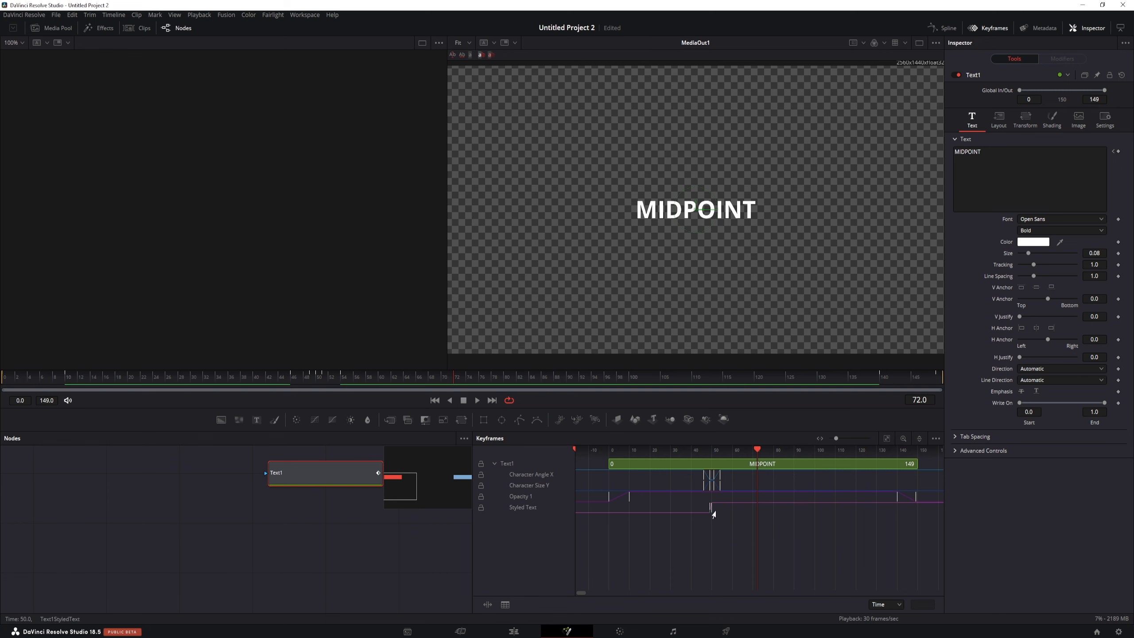
left_click_drag(734, 540, 693, 474)
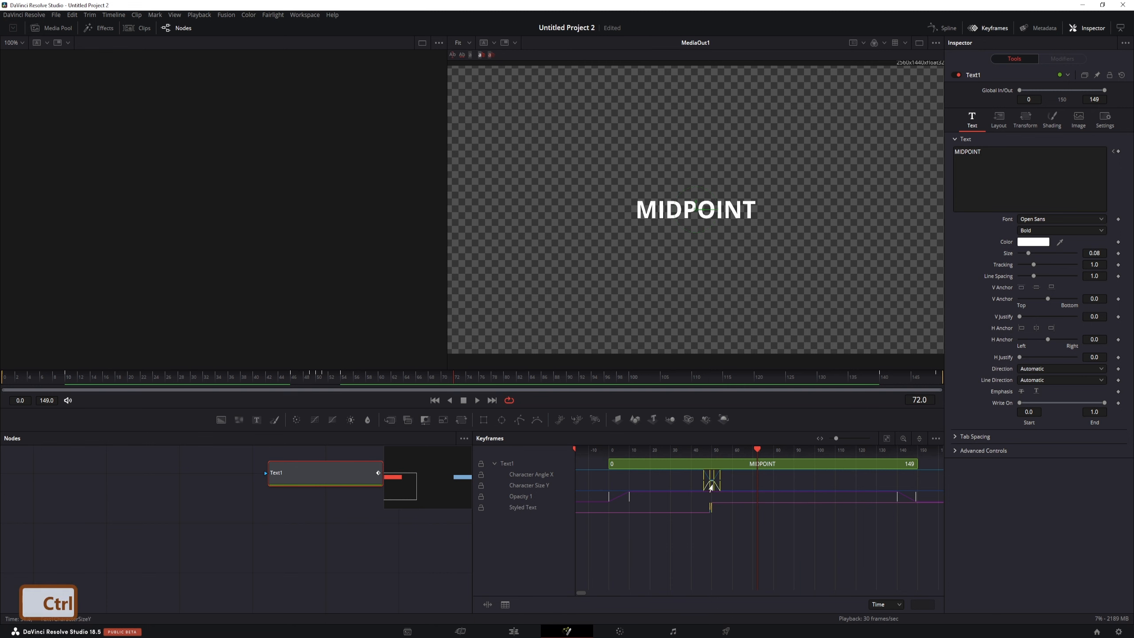
key("ctrl+c")
left_click(782, 476)
key("ctrl+v")
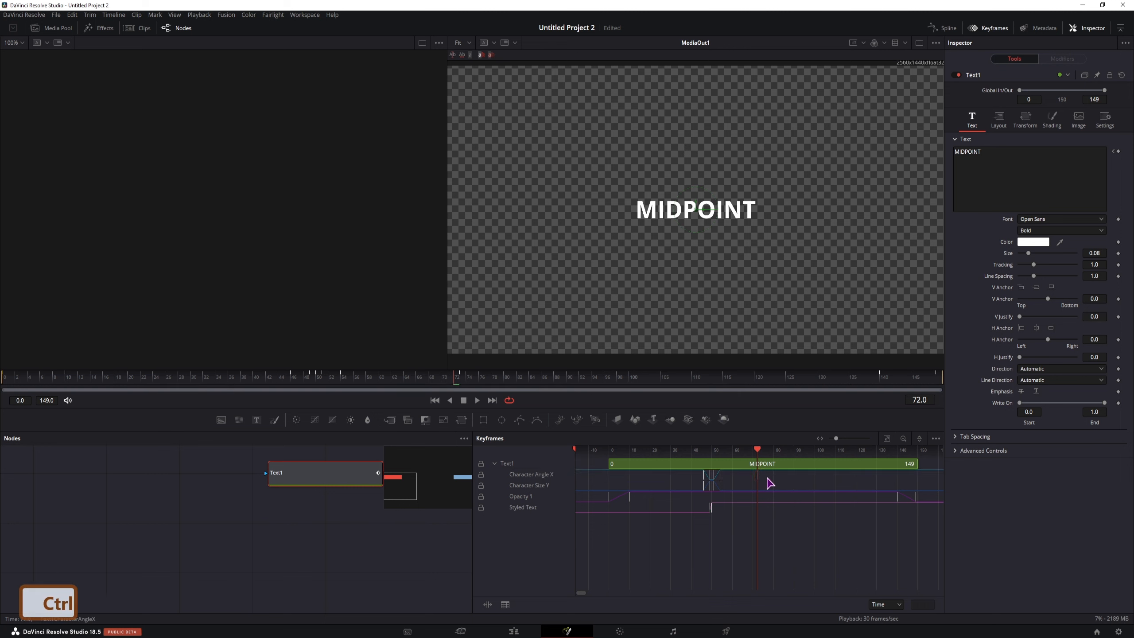
key("ctrl+z")
Step: Copy the Character Angle X and Character Size Y flip keyframes separately, pasting each set into its own track just after frame 72
left_click_drag(737, 476, 695, 479)
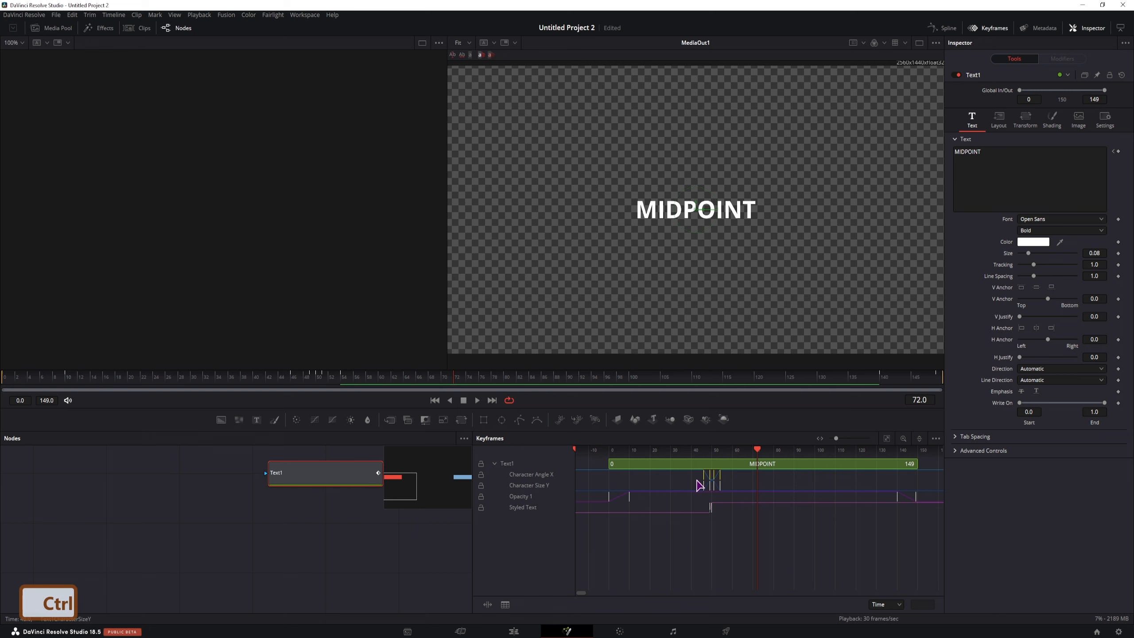
key("ctrl+c")
left_click(775, 479)
key("ctrl+v")
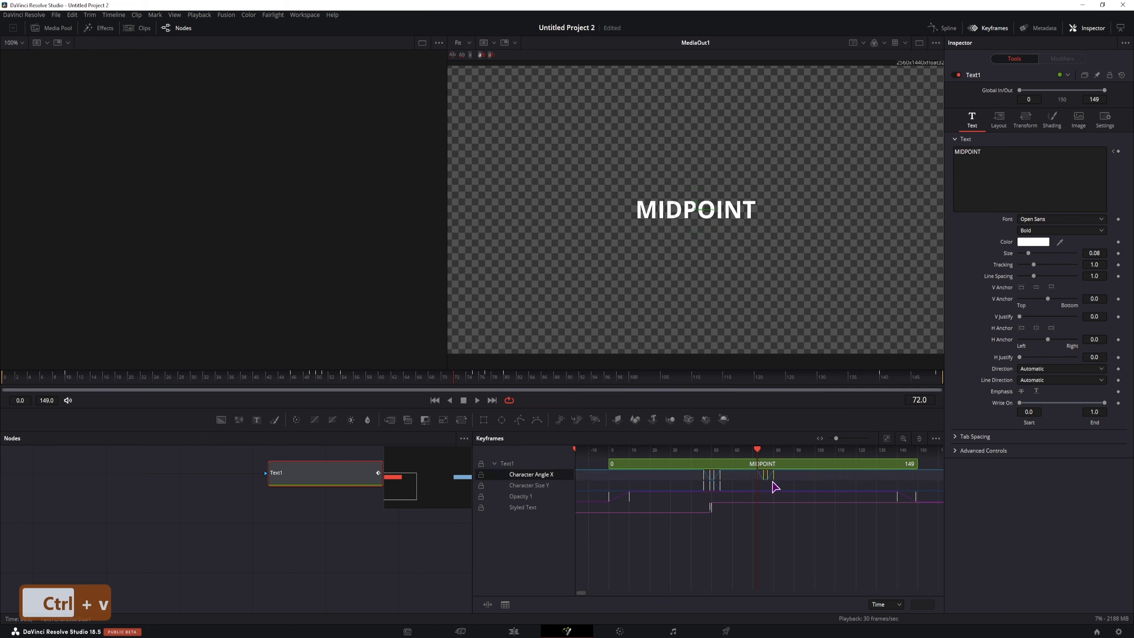
left_click_drag(737, 488, 701, 489)
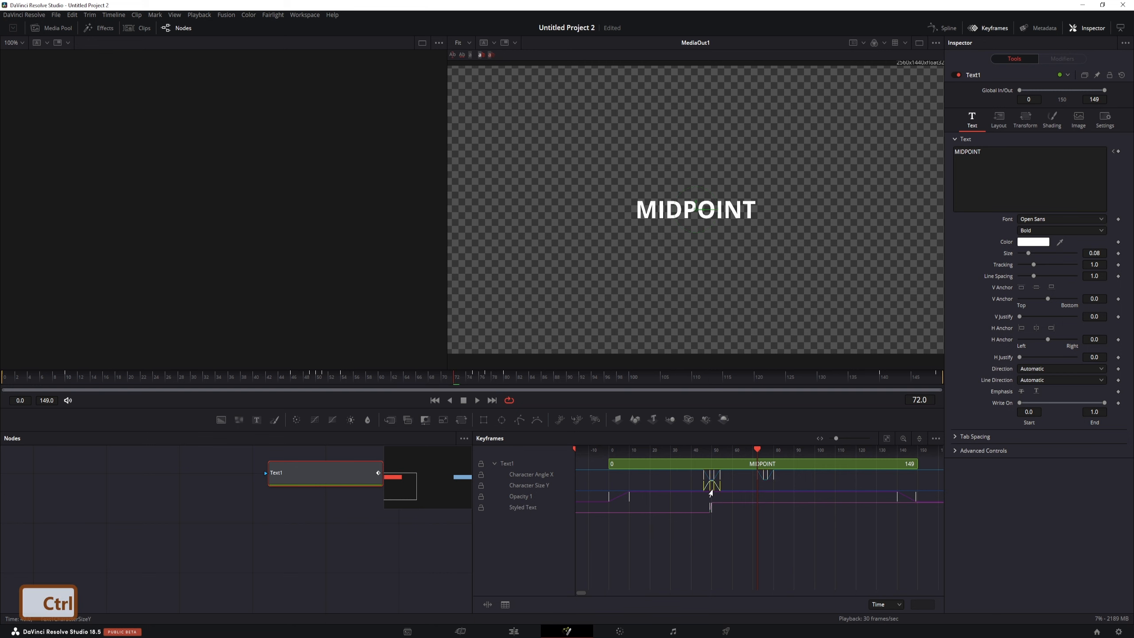
key("ctrl+c")
left_click(768, 485)
key("ctrl+v")
Step: Paste a copy of the Styled Text keyframes at frame 72, and move all pasted keyframes to start at about frame 98
left_click_drag(725, 507, 705, 519)
key("ctrl+c")
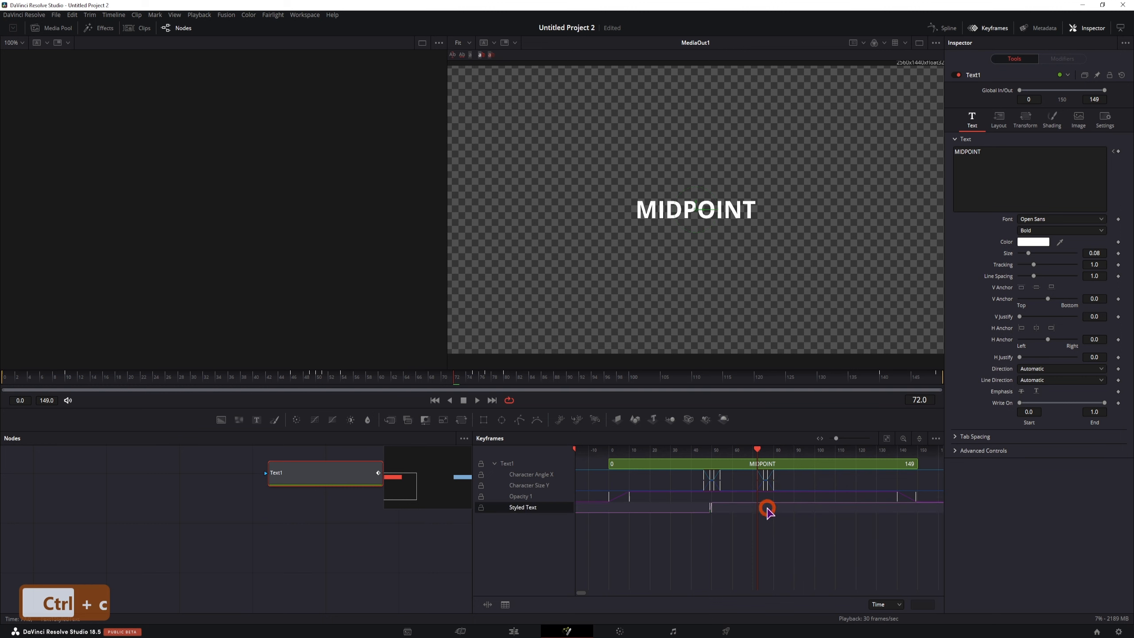
left_click(768, 510)
key("ctrl+v")
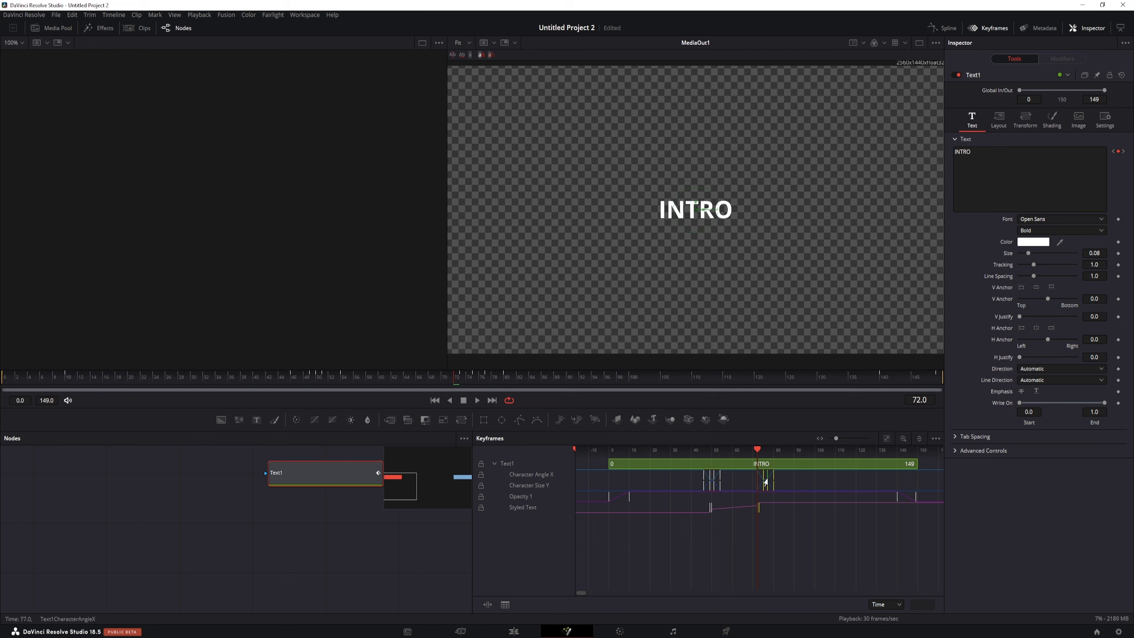
left_click_drag(764, 482, 818, 481)
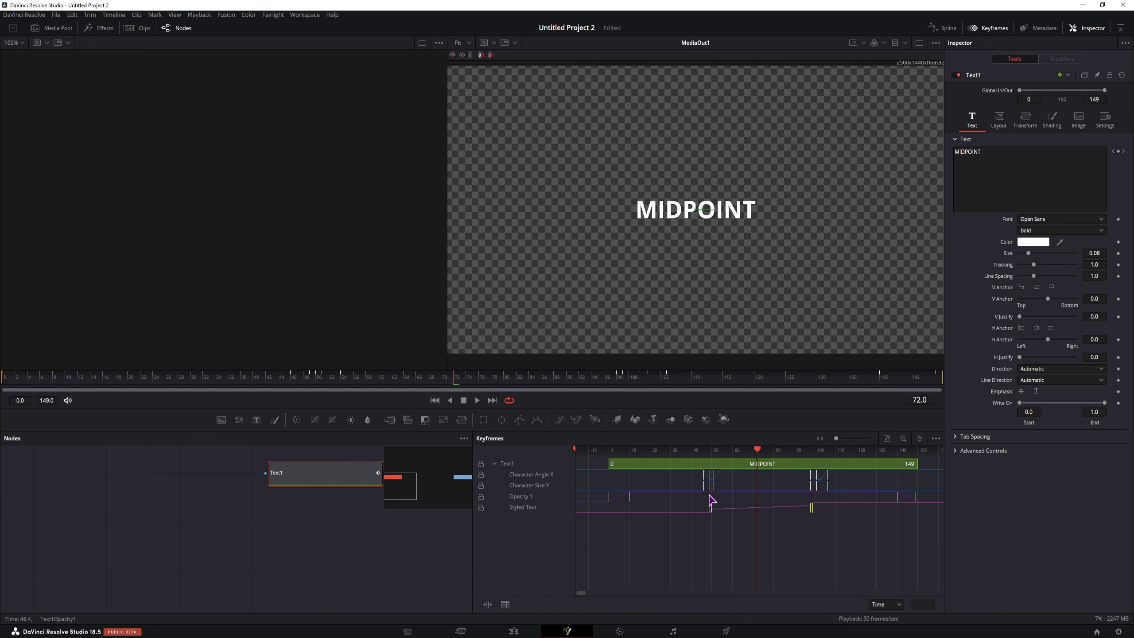
Step: Align the copied Styled Text keyframes with the middle of the second flip, at frames 101 and 102
scroll(823, 500, "left", 1)
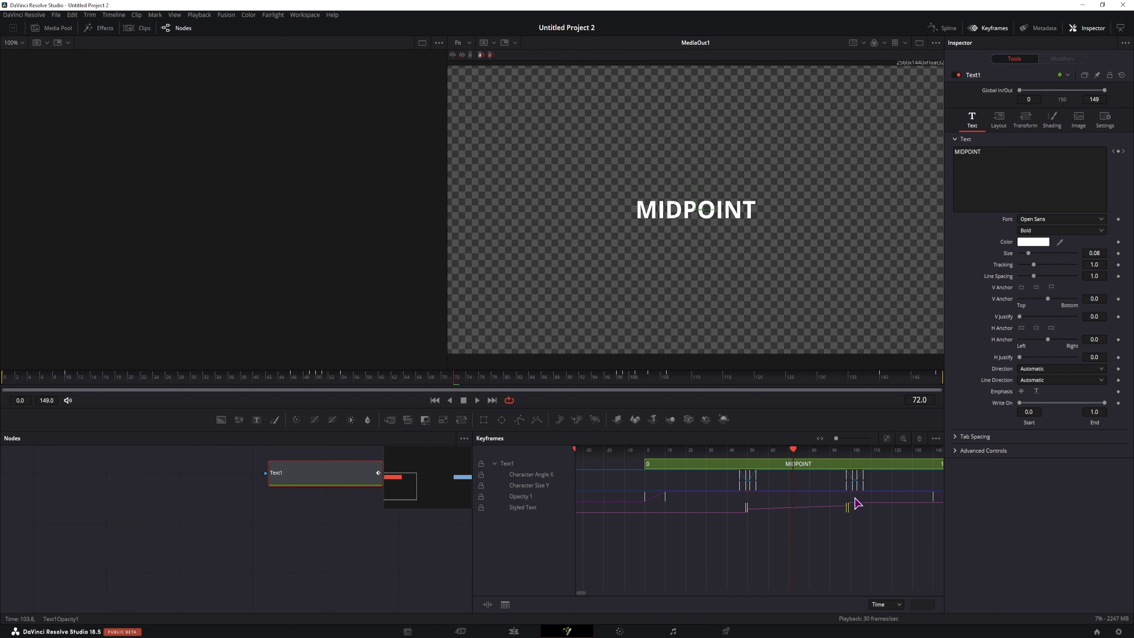
key("ctrl")
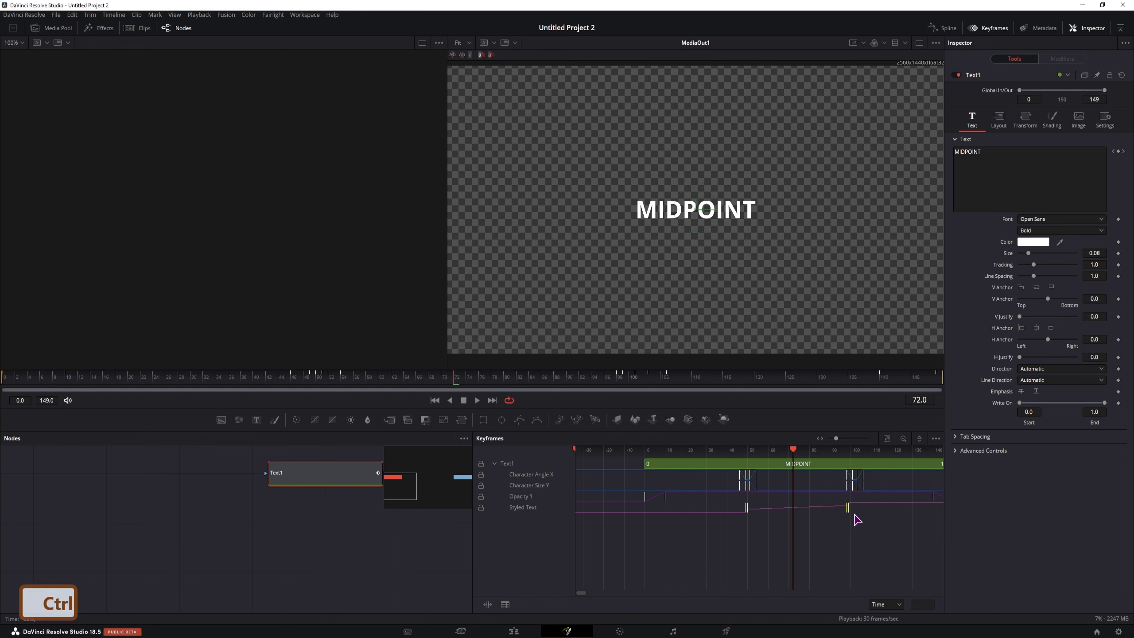
scroll(857, 519, "up", 3, "ctrl")
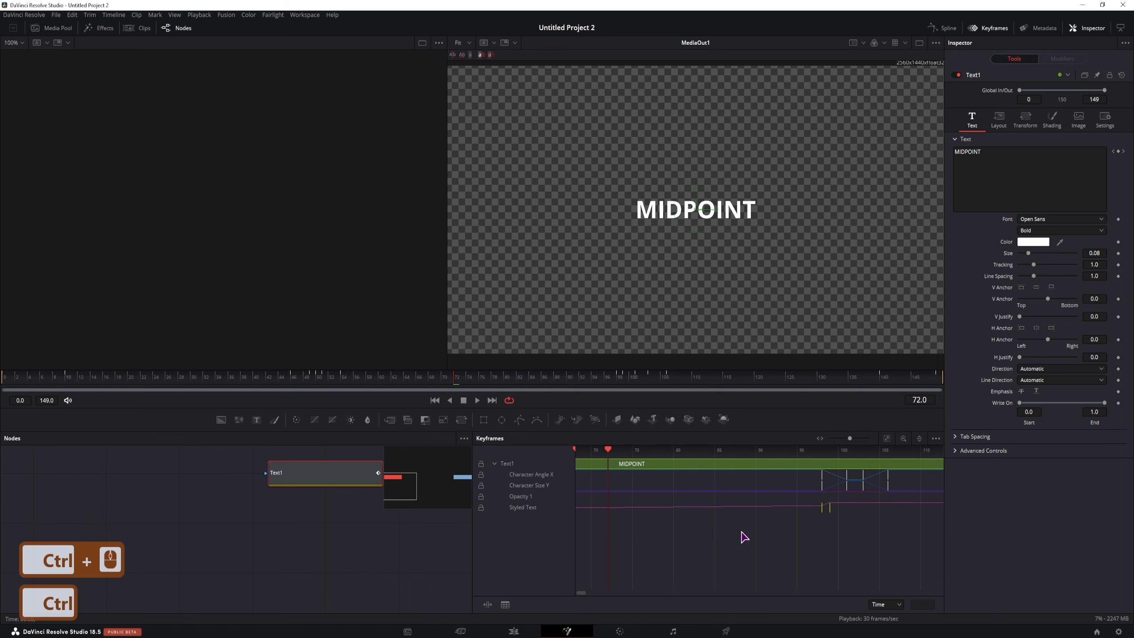
scroll(721, 530, "left", 5)
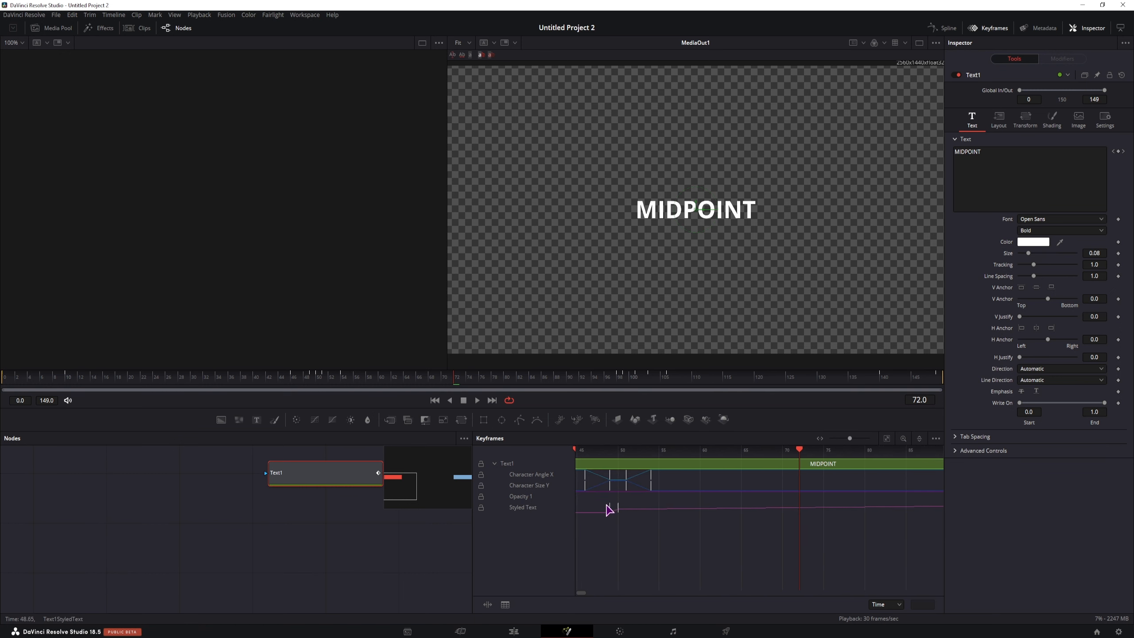
left_click_drag(867, 521, 623, 522)
mouse_move(786, 531)
left_mouse_down()
mouse_move(632, 528)
mouse_move(635, 510)
mouse_move(646, 512)
left_mouse_up()
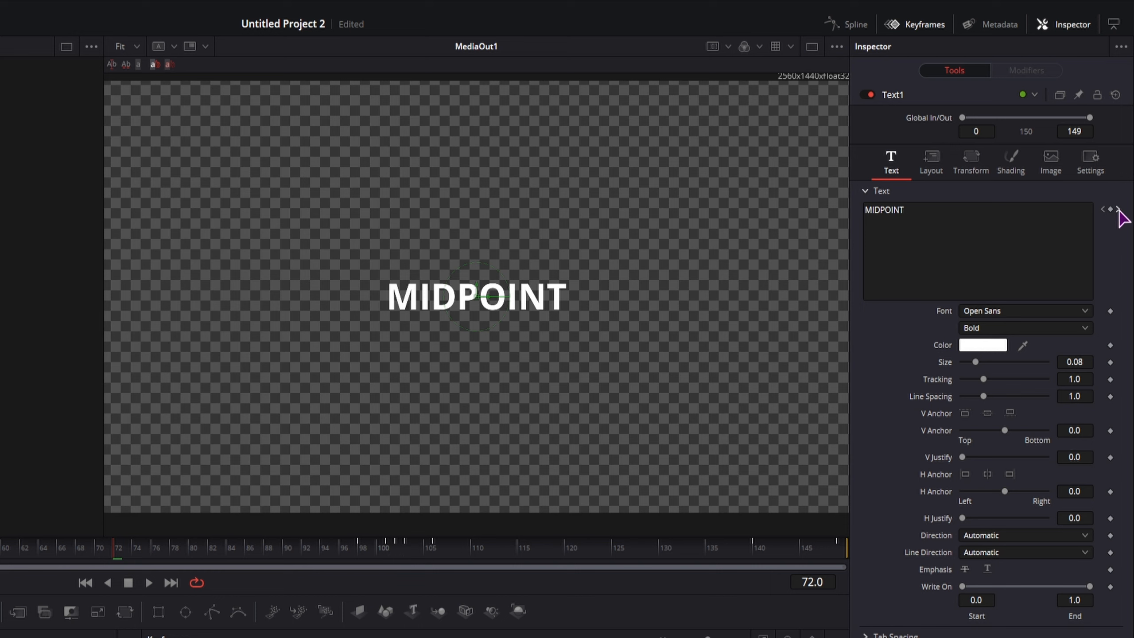
Step: Step through the Styled Text keyframes at frames 101 and 102, and change the text to ENDING at frame 102
left_click(1123, 151)
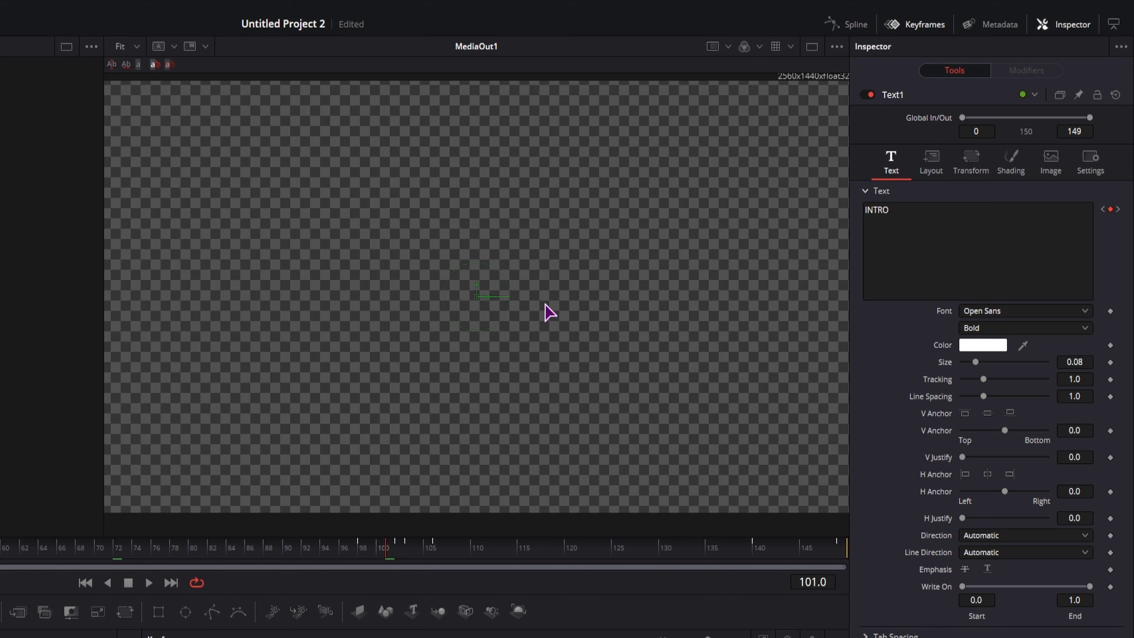
left_click(1120, 210)
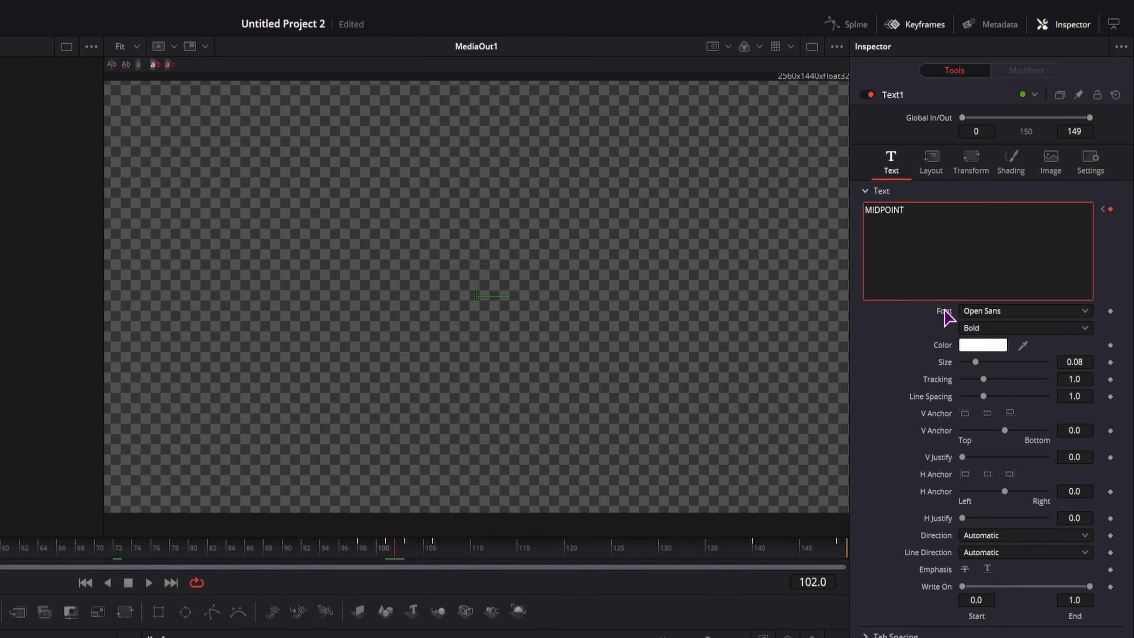
double_click(929, 213)
type("ENDING")
Step: Play the whole title animation from frame 0, and close the Keyframes editor
left_click(149, 496)
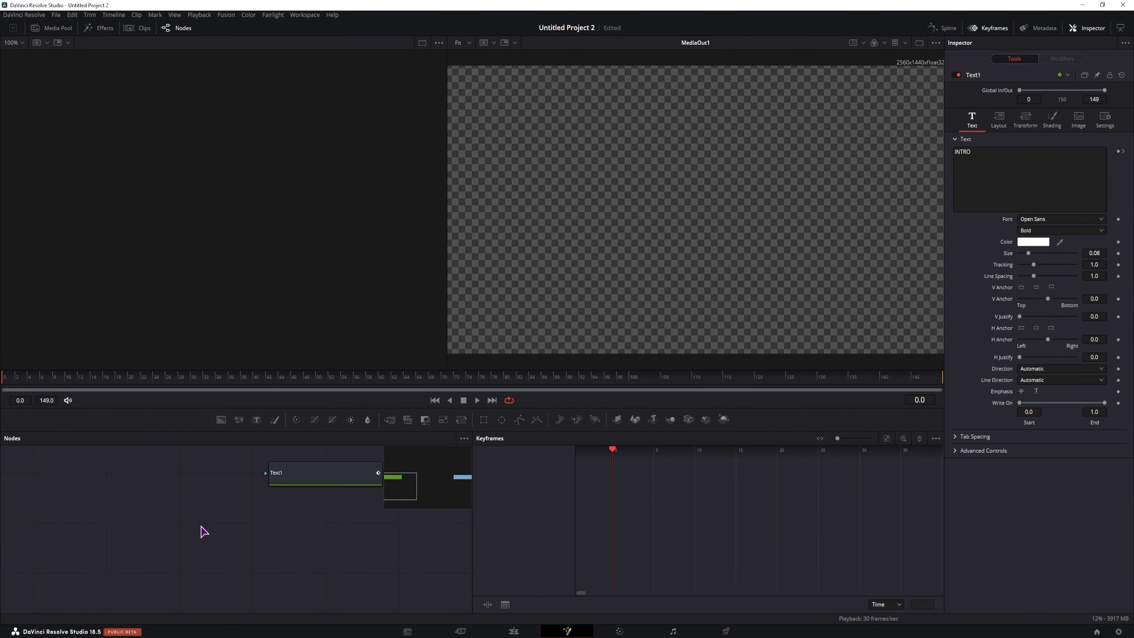
key("space")
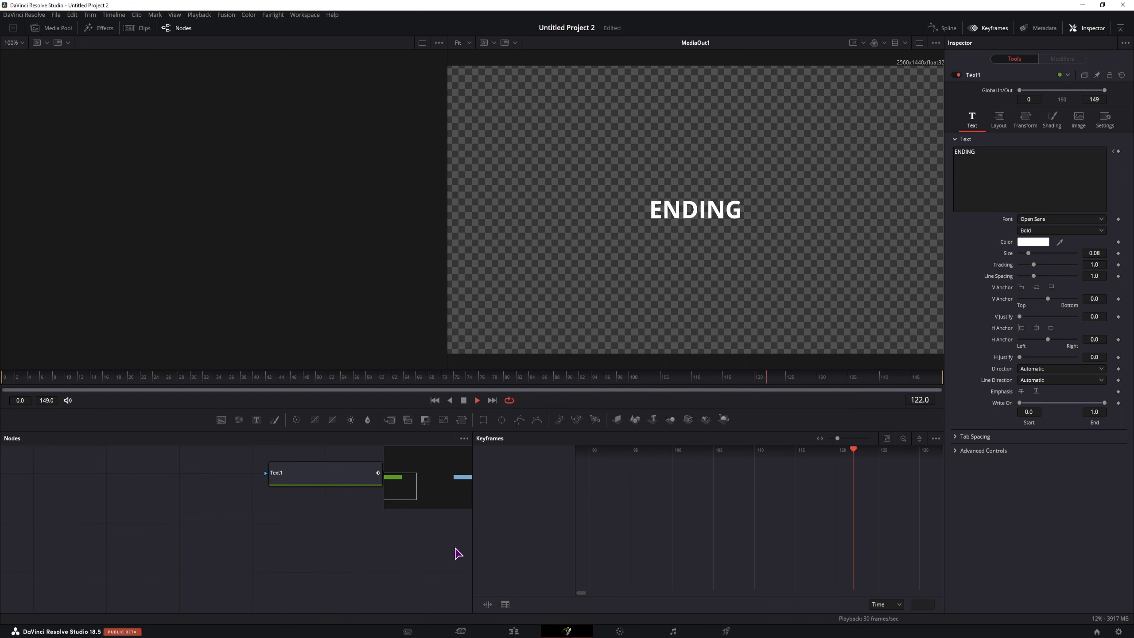
key("space")
left_click(994, 29)
left_click(605, 572)
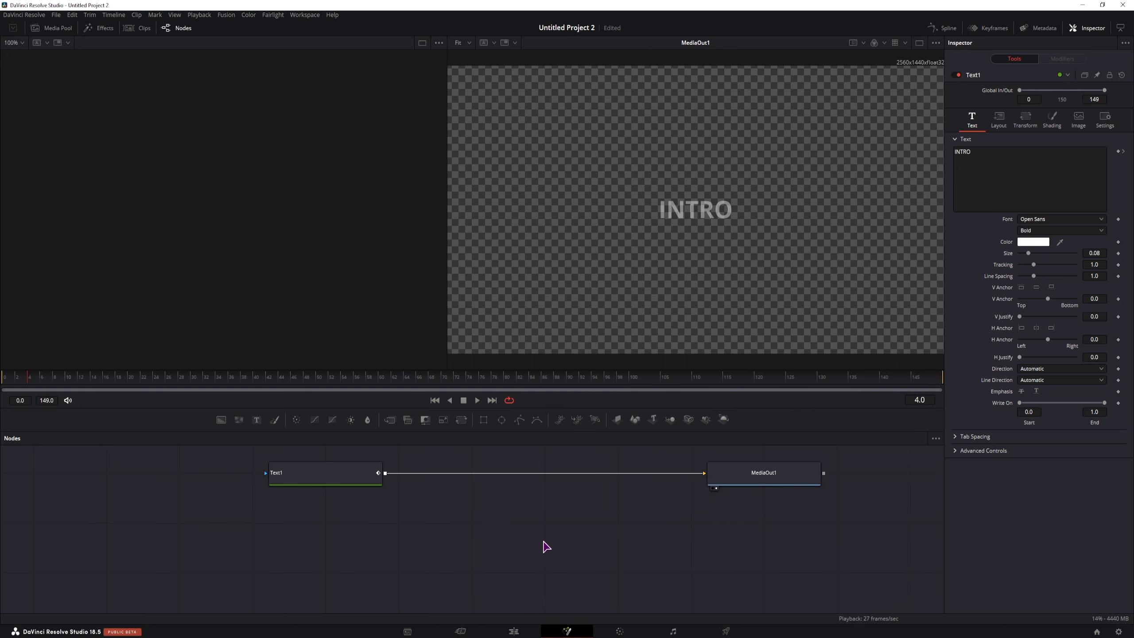
Step: Add a Blur node between the Text1 node and MediaOut1
left_click(324, 476)
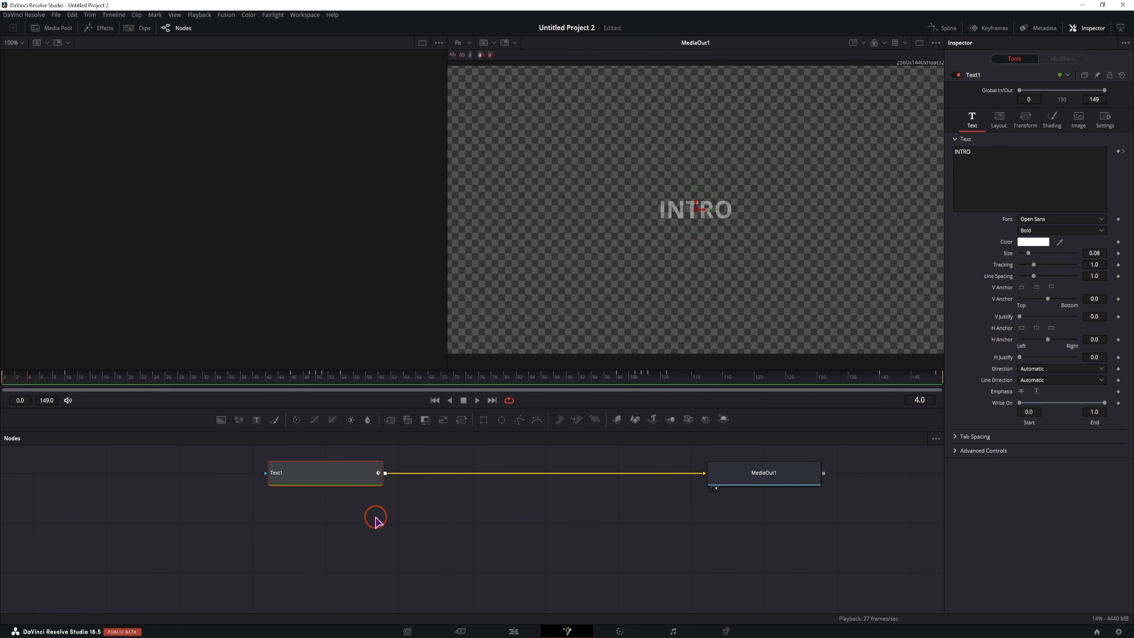
key("ctrl+space")
type("cus")
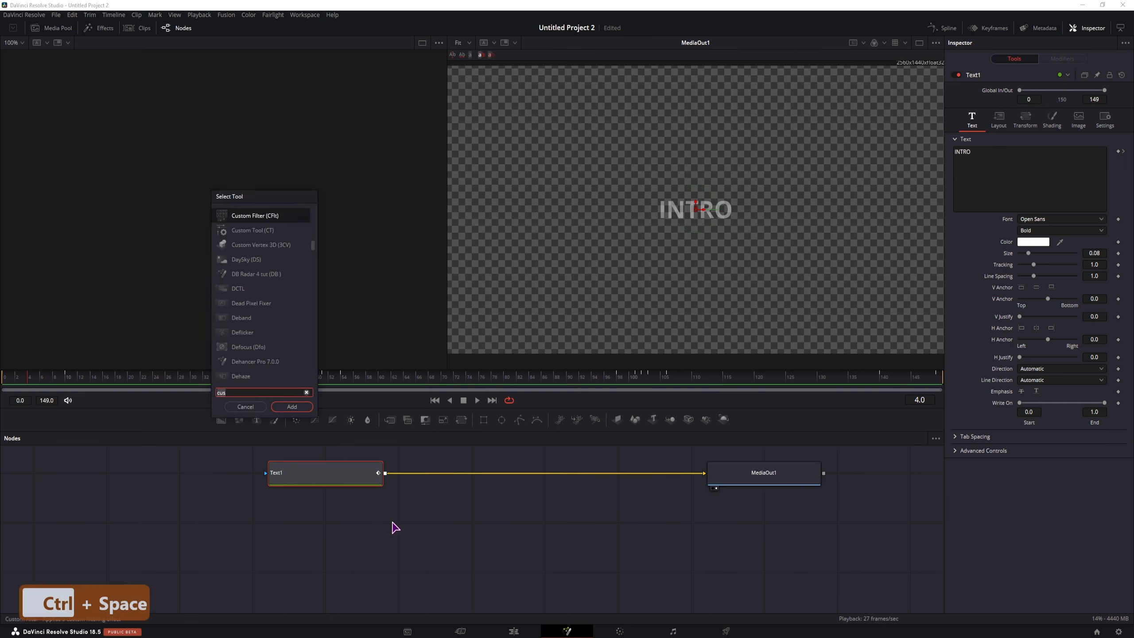
key("BackSpace")
key("BackSpace")
key("BackSpace")
type("blur")
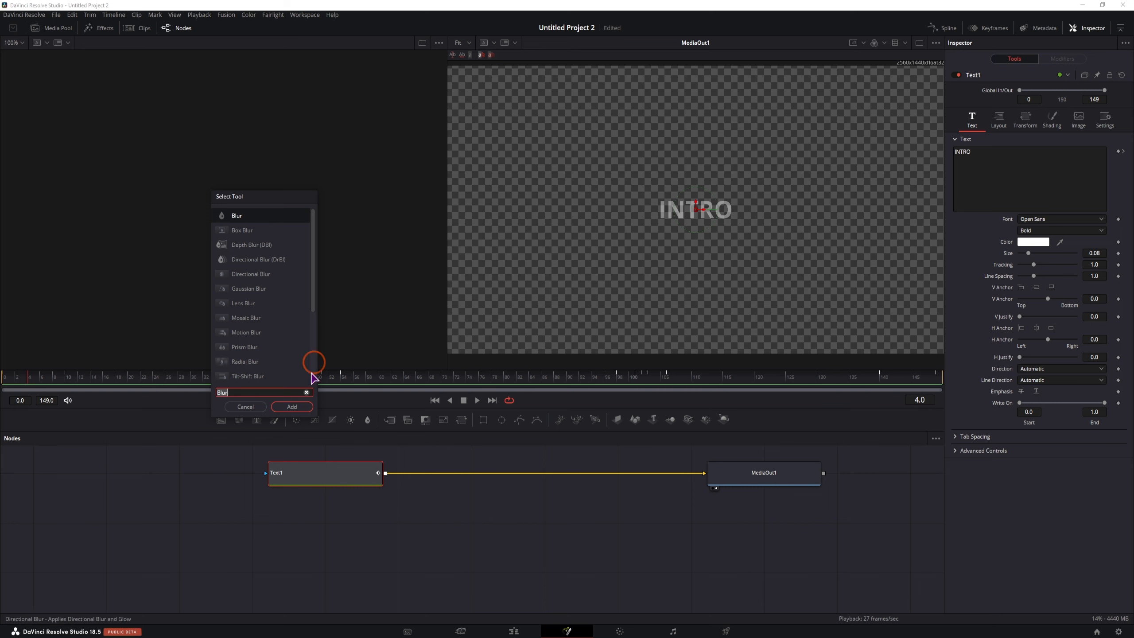
left_click(293, 406)
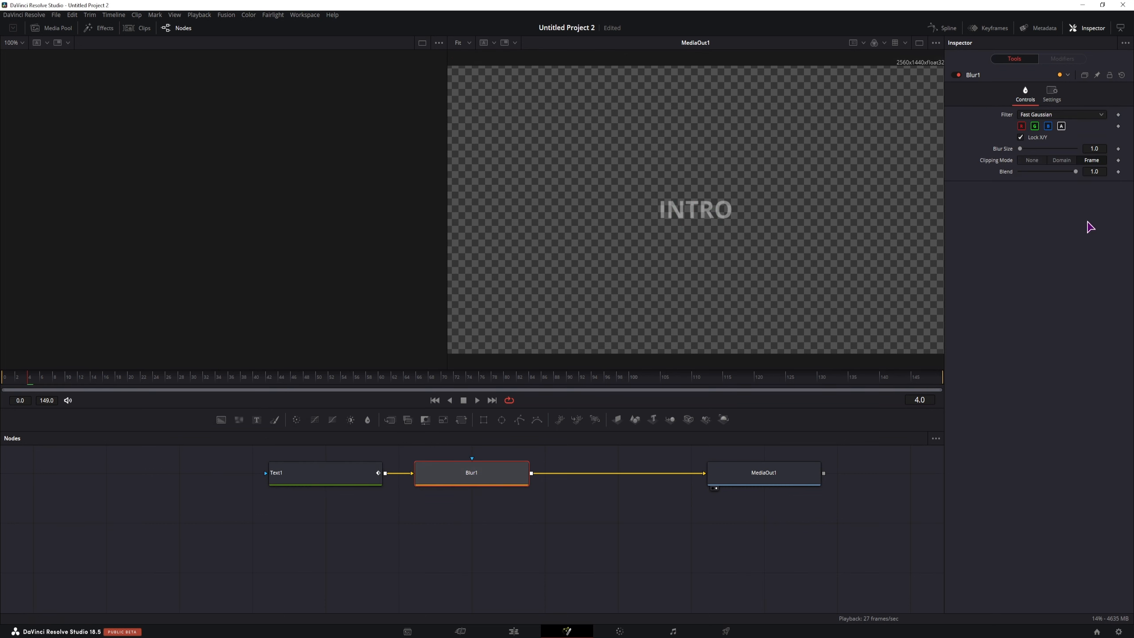
Step: Unlock the X and Y sizes of Blur1 and set the X Blur Size to 100, previewing it at frame 30
left_click(1021, 139)
left_click_drag(1021, 152, 1055, 169)
left_click_drag(89, 383, 191, 382)
left_click_drag(1044, 151, 1120, 149)
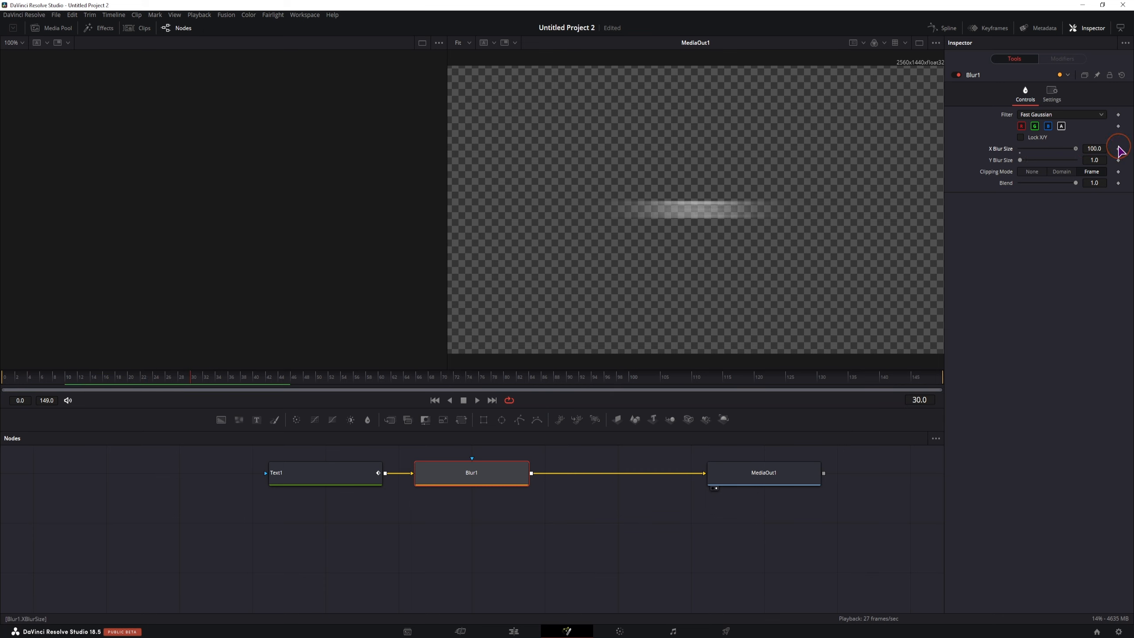
Step: Try a vertical-only blur with Y Blur Size 100, undo it, and leave the Y Blur Size at 0
left_click(1020, 153)
left_click_drag(1021, 159, 1122, 160)
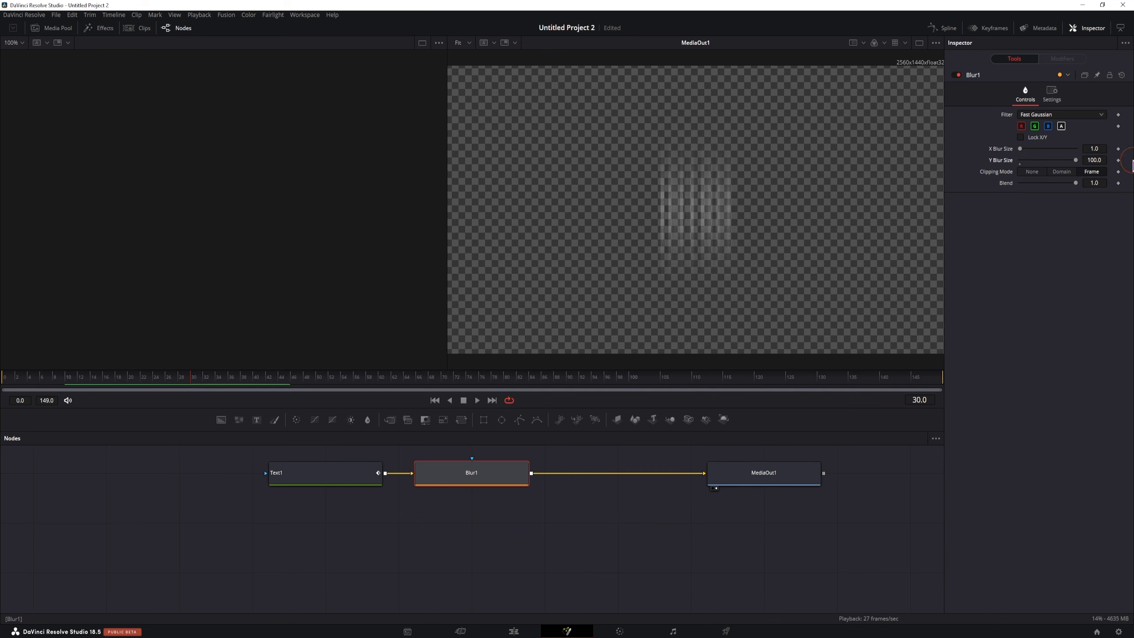
key("ctrl+z")
key("ctrl+z")
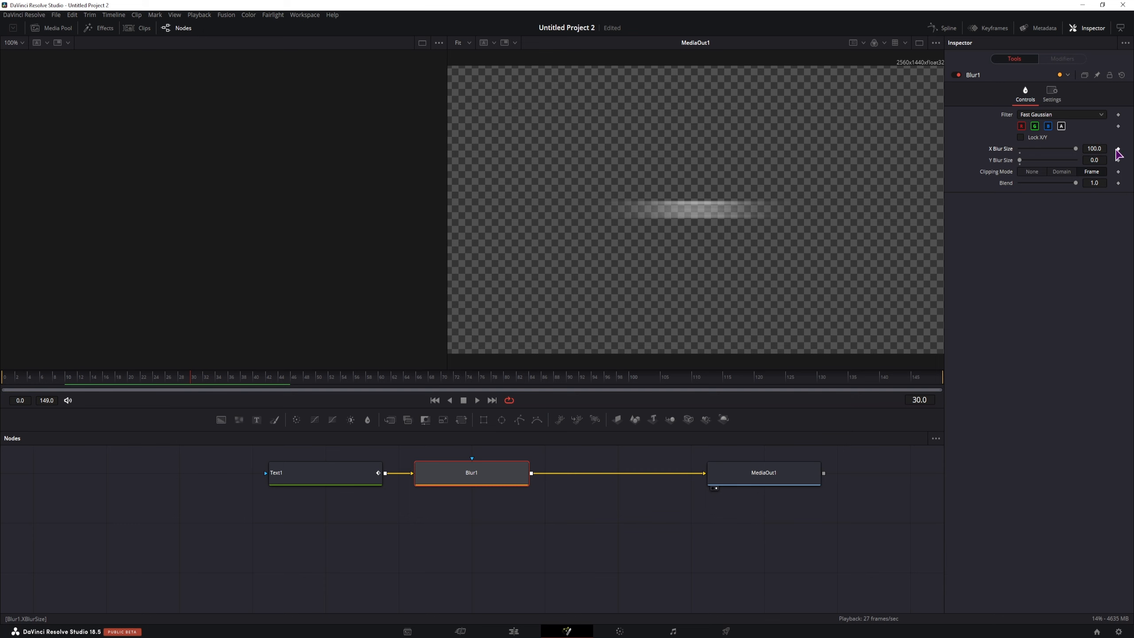
Step: Move the Text1 and Blur1 nodes together farther away from MediaOut1 to make room for another node
left_click_drag(476, 529, 330, 473)
left_click_drag(331, 474, 258, 475)
left_click(608, 522)
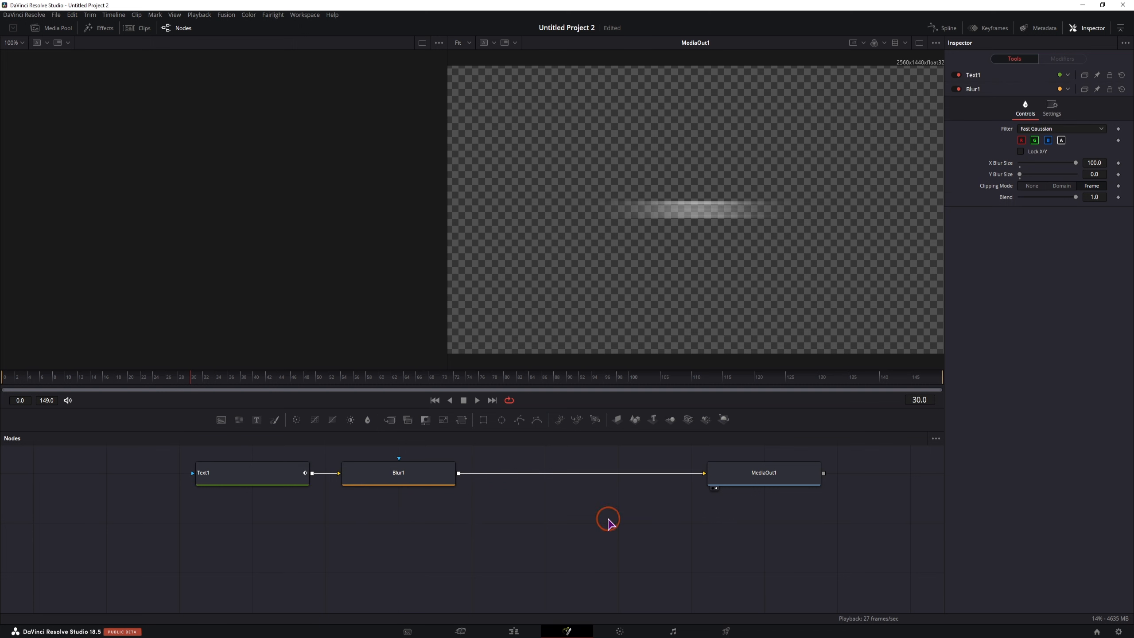
Step: Add a Soft Glow node after Blur1, with its X and Y sizes unlocked and X Glow Size set to 100
left_click(421, 480)
key("ctrl+space")
type("s")
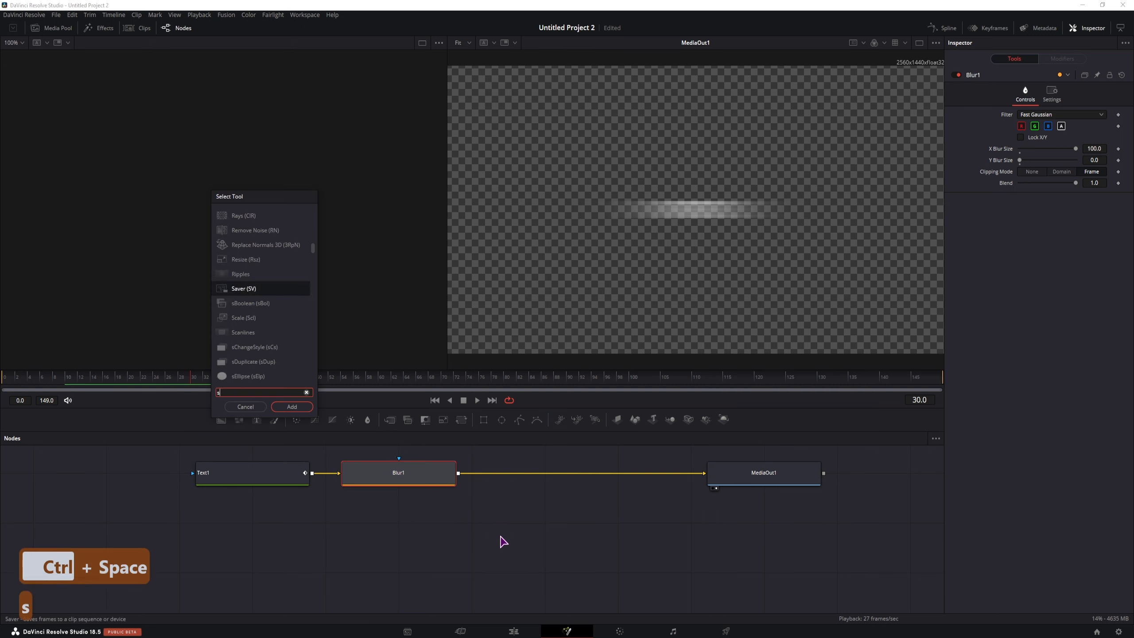
type("g")
key("Return")
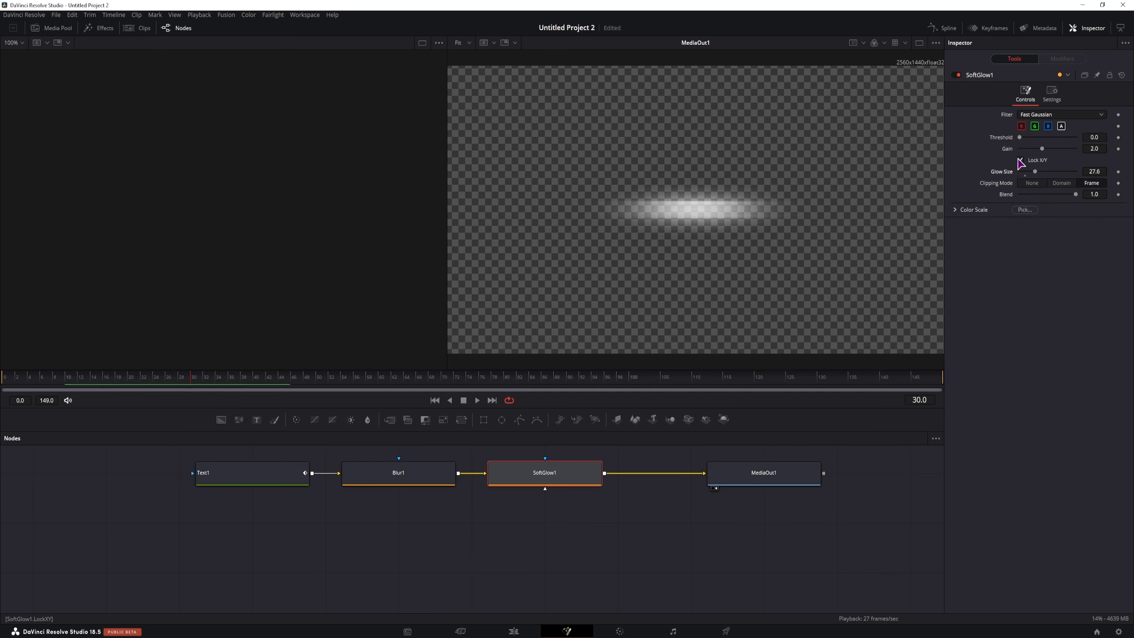
left_click_drag(1024, 171, 1102, 176)
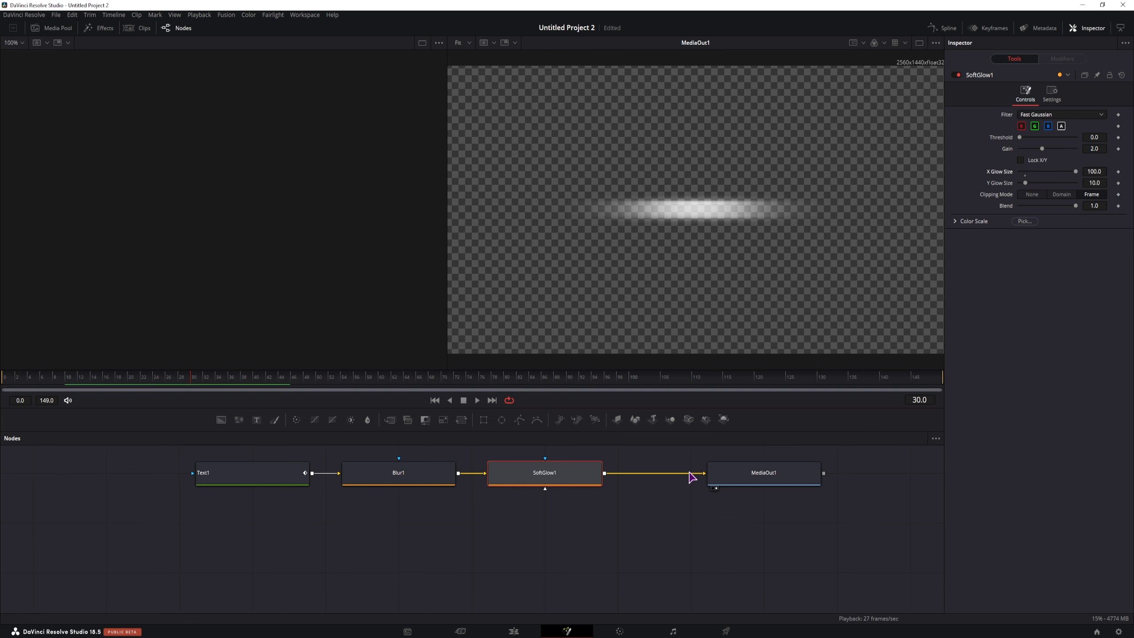
Step: Move MediaOut1 farther along and add a Glow node between SoftGlow1 and MediaOut1
left_click_drag(762, 473, 836, 470)
left_click(582, 477)
key("ctrl+space")
type("soft")
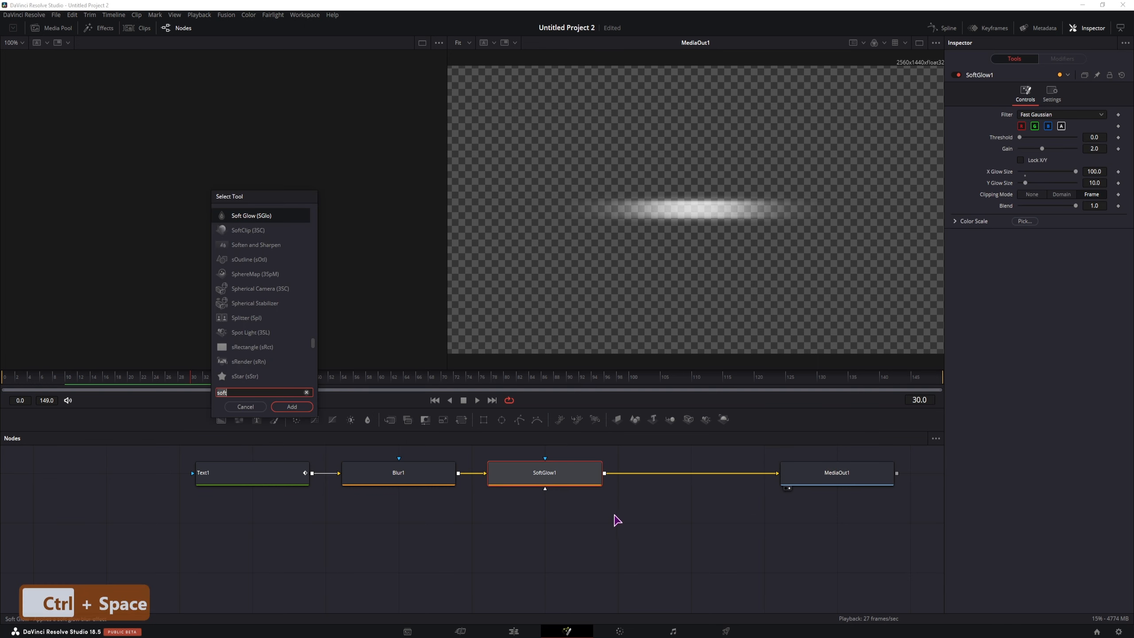
key("BackSpace")
key("BackSpace")
key("BackSpace")
key("BackSpace")
type("glow")
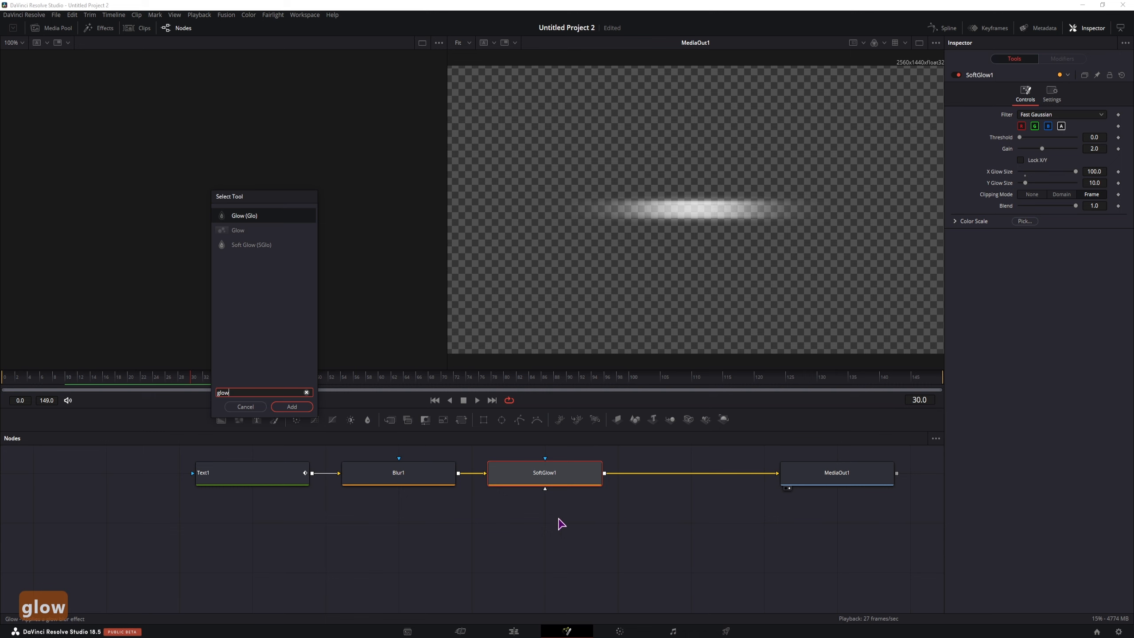
left_click(294, 406)
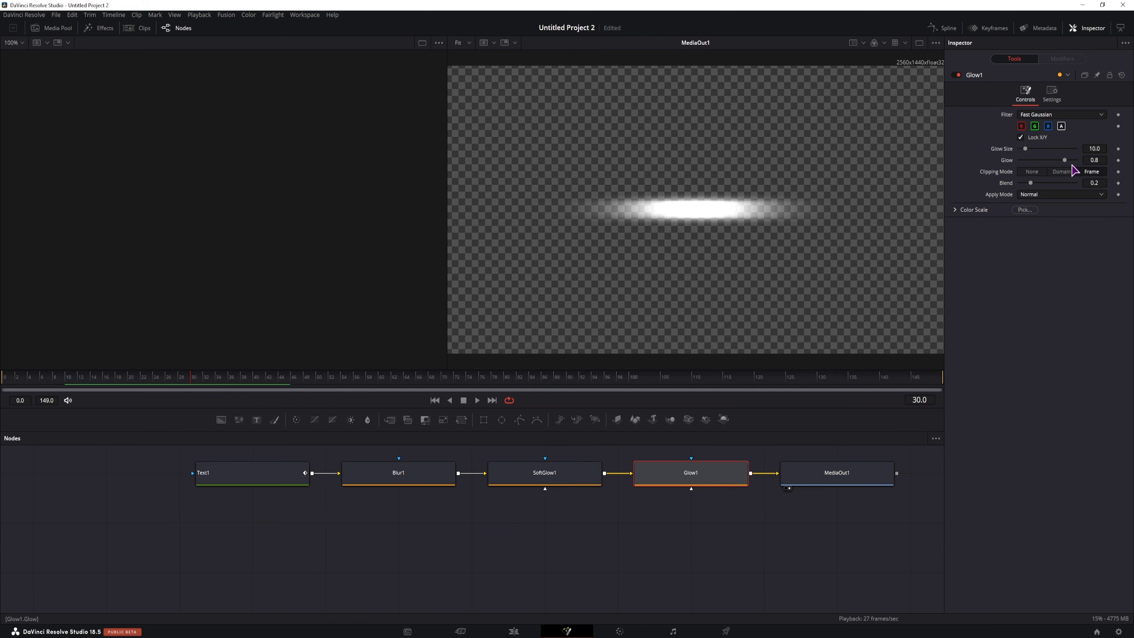
Step: Lower Glow1's Glow to 0.52, and tint it with Red Scale about 1.4 and Green Scale about 1.13
mouse_move(1065, 162)
left_mouse_down()
mouse_move(1040, 165)
mouse_move(1048, 171)
left_mouse_up()
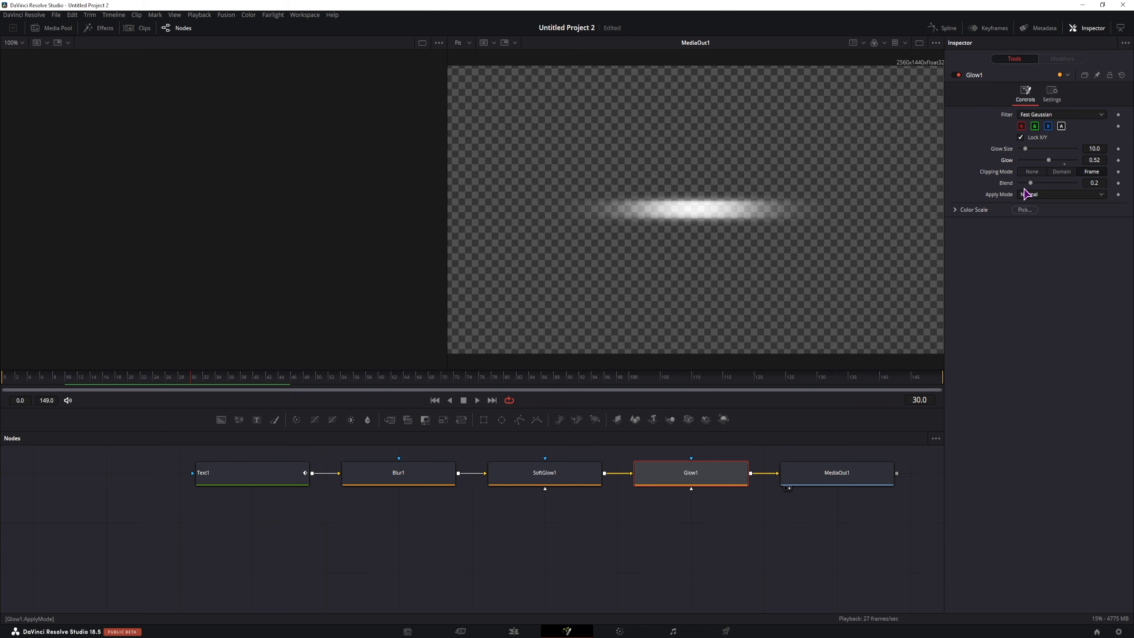
left_click(956, 212)
mouse_move(1048, 221)
left_mouse_down()
mouse_move(1059, 222)
mouse_move(1054, 236)
left_mouse_up()
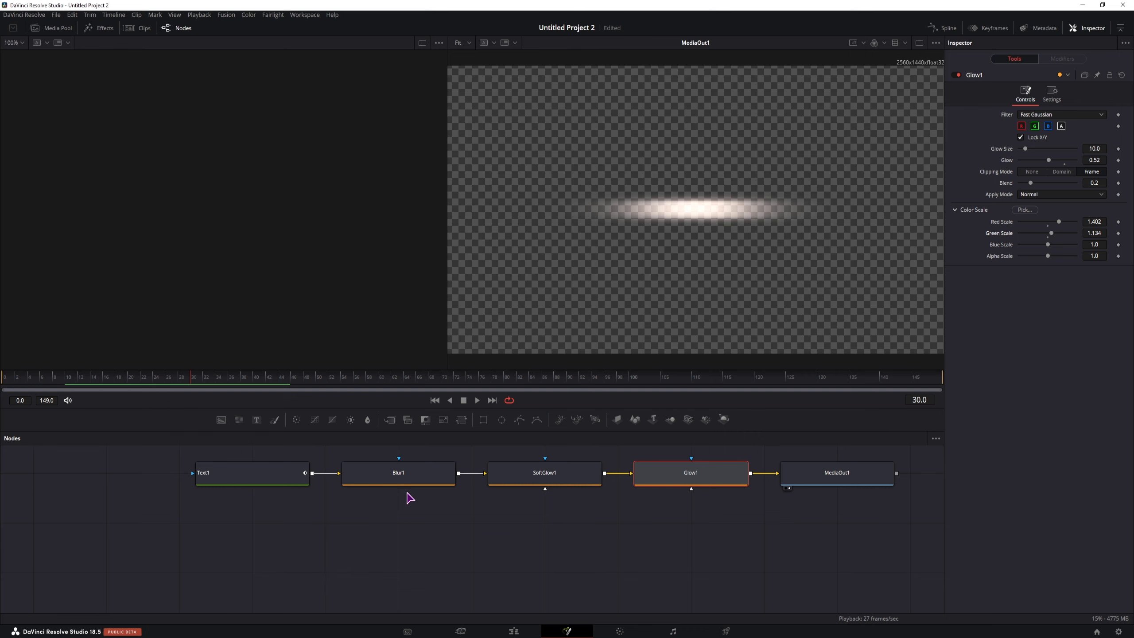
Step: Reduce Blur1's X Blur Size to 1, and set SoftGlow1's X Glow Size to 200 and Y Glow Size to 0
left_click(397, 474)
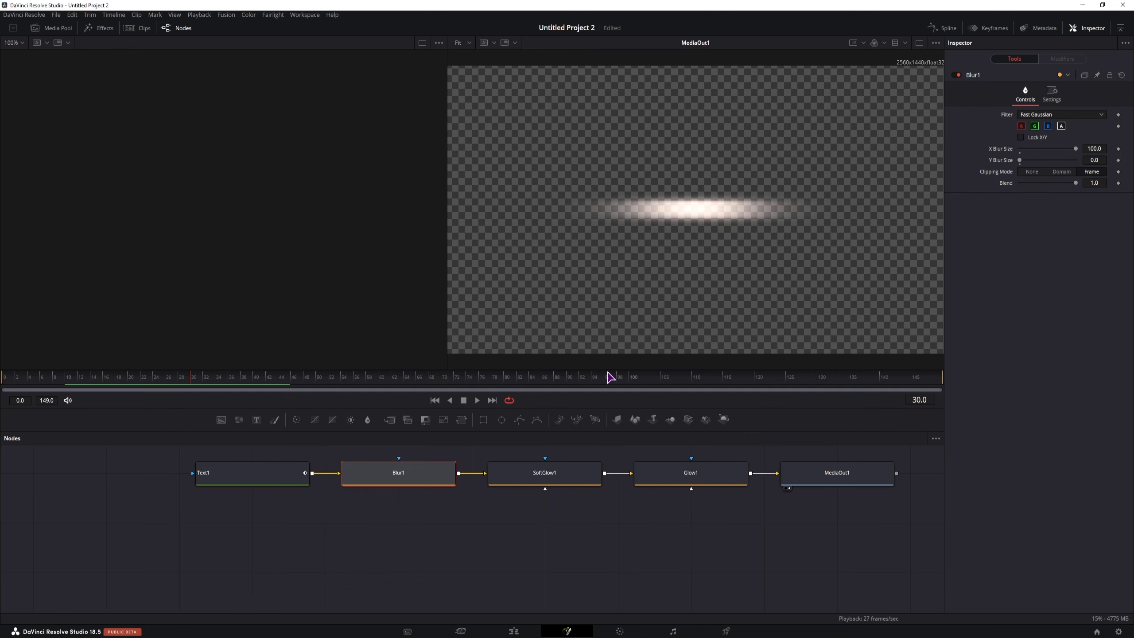
left_click_drag(1077, 152, 1013, 154)
left_click(549, 479)
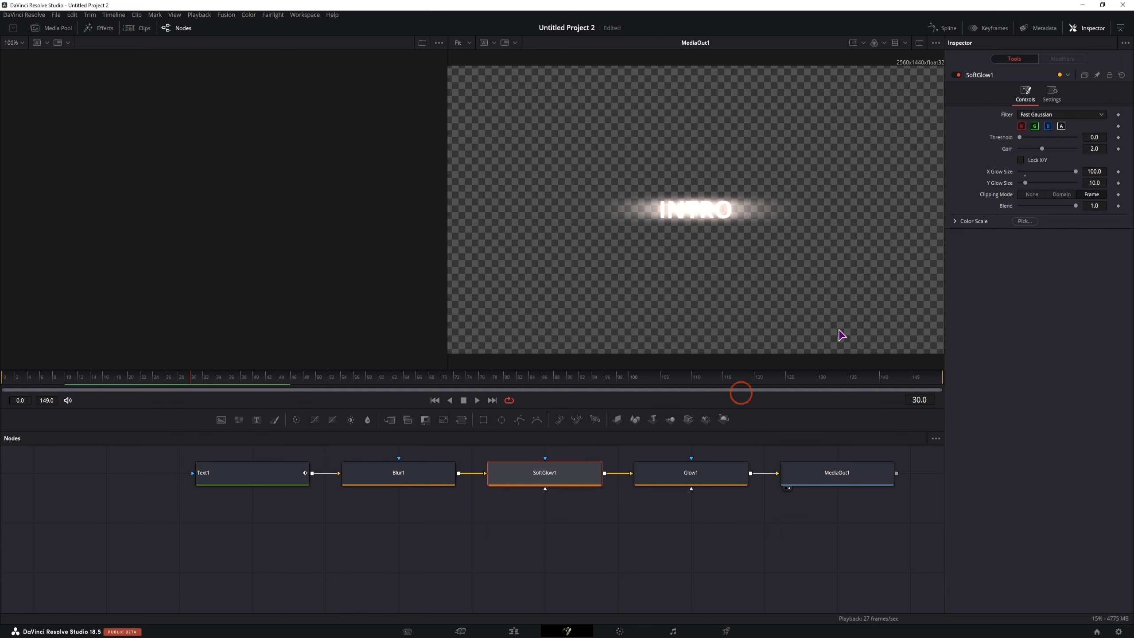
left_click(1095, 172)
type("200")
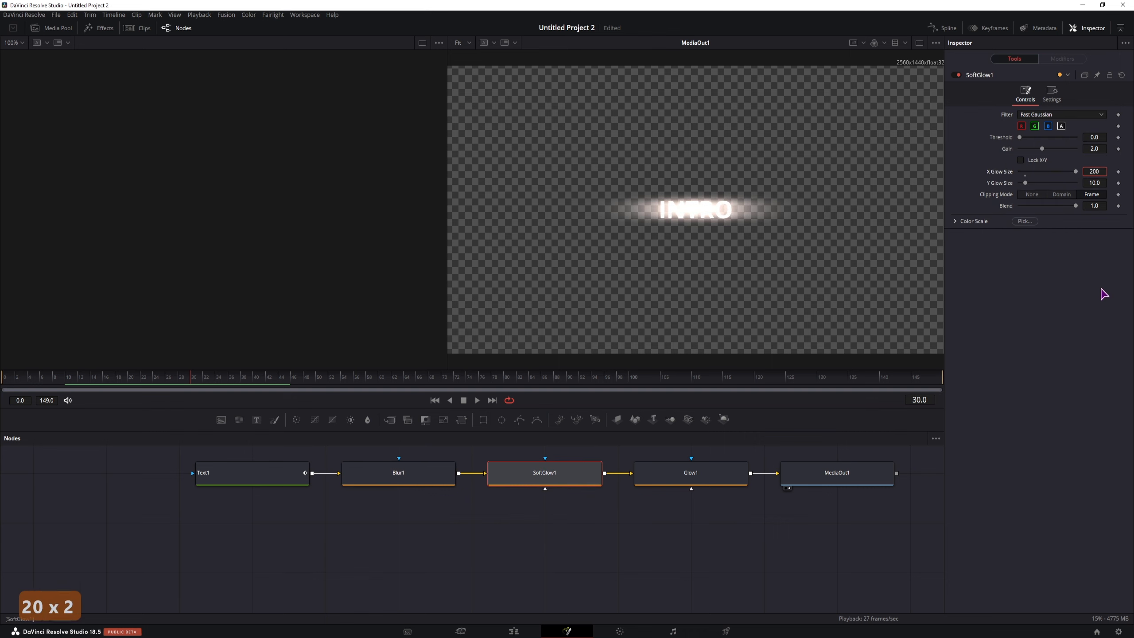
key("Tab")
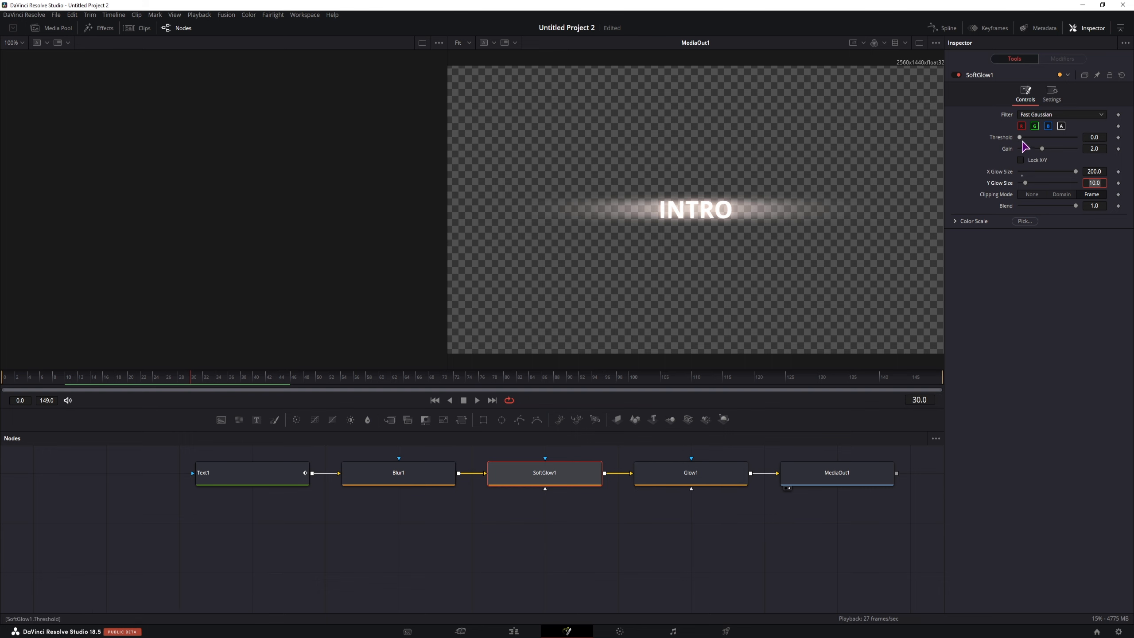
left_click_drag(1025, 183, 1022, 182)
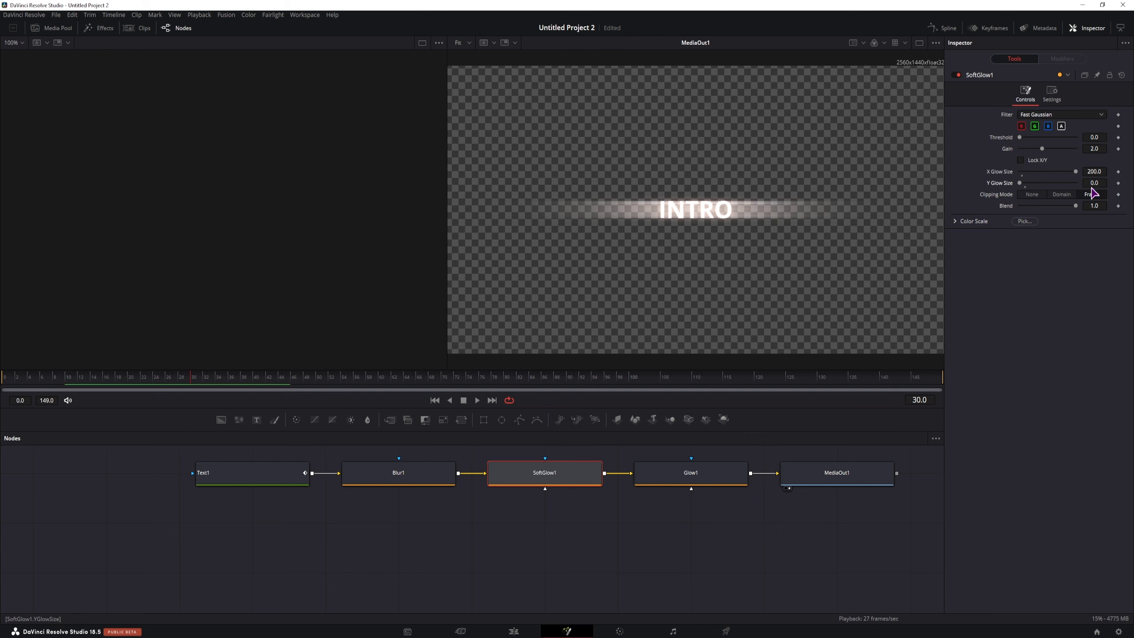
Step: Set Glow1's Red Scale to about 1.69, Green Scale to 1.32, Blue Scale to 1.39 and Glow to 0.39
left_click(683, 475)
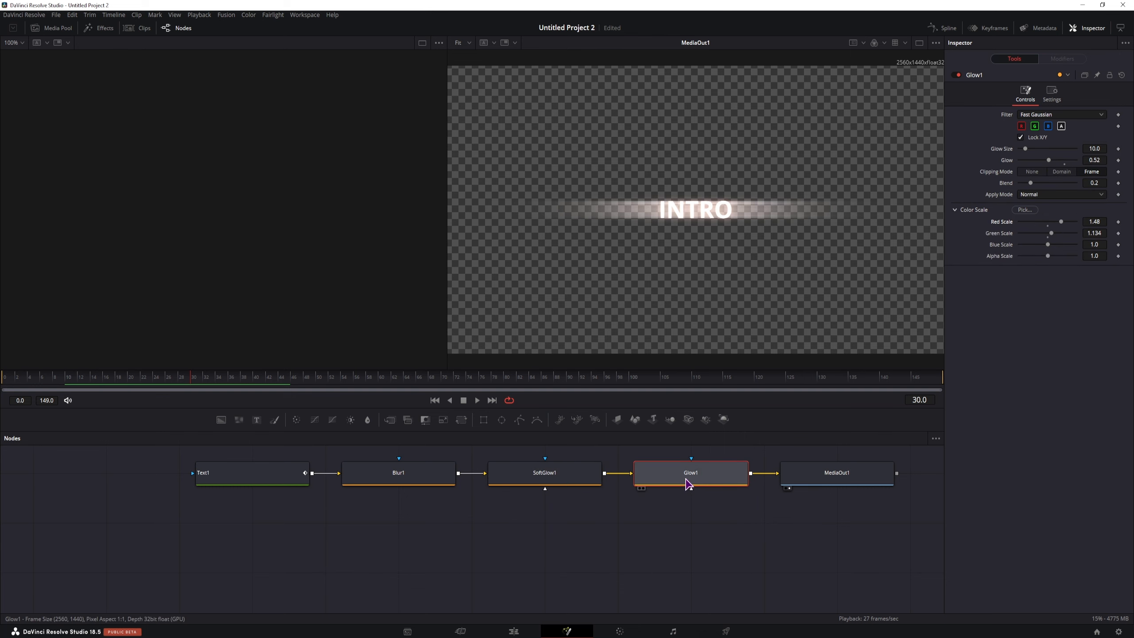
left_click_drag(1062, 222, 1059, 245)
Step: Play the start of the glowing title animation twice from frame 0
left_click(7, 379)
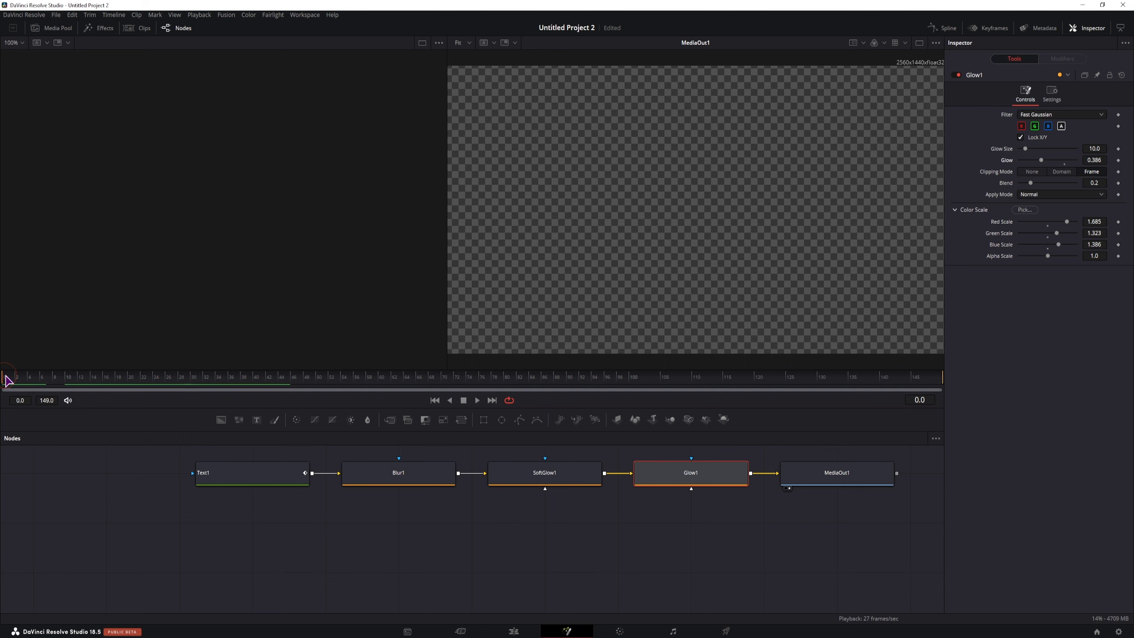
key("space")
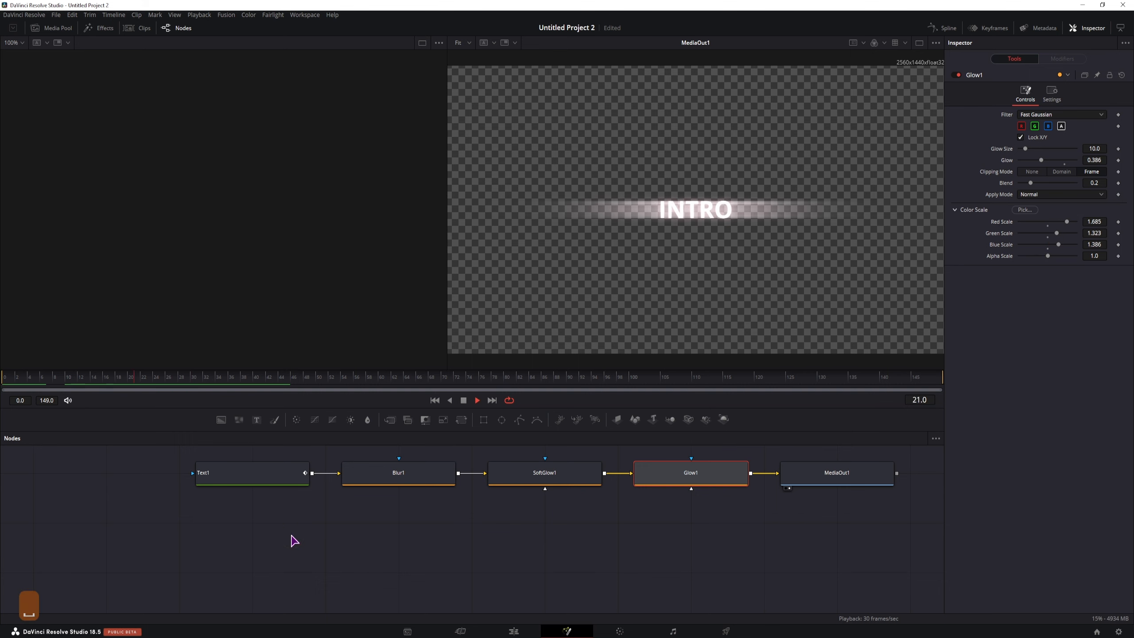
key("space")
left_click(9, 377)
key("space")
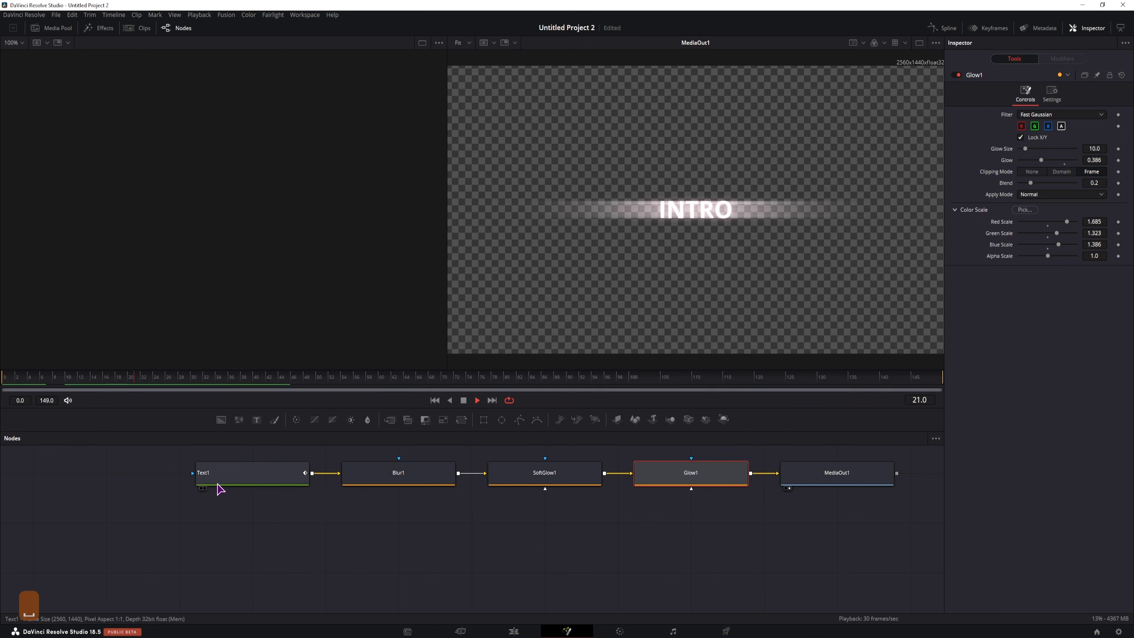
key("space")
Step: Set Blur1's X Blur Size to 0 and add a keyframe for it at frame 0
left_click(398, 480)
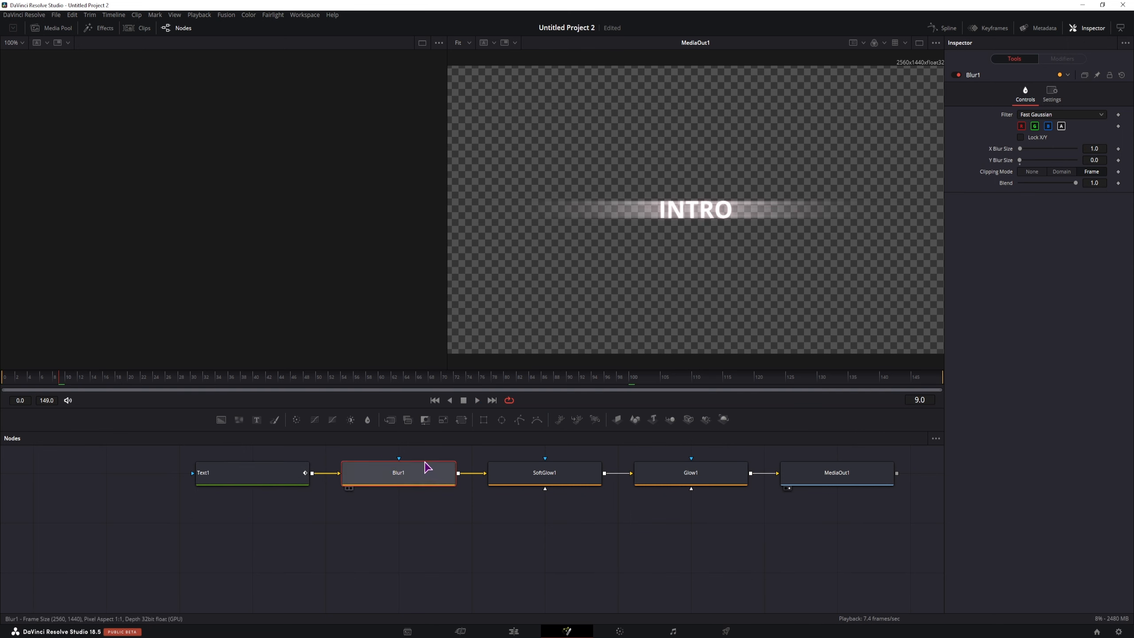
left_click_drag(1024, 151, 962, 152)
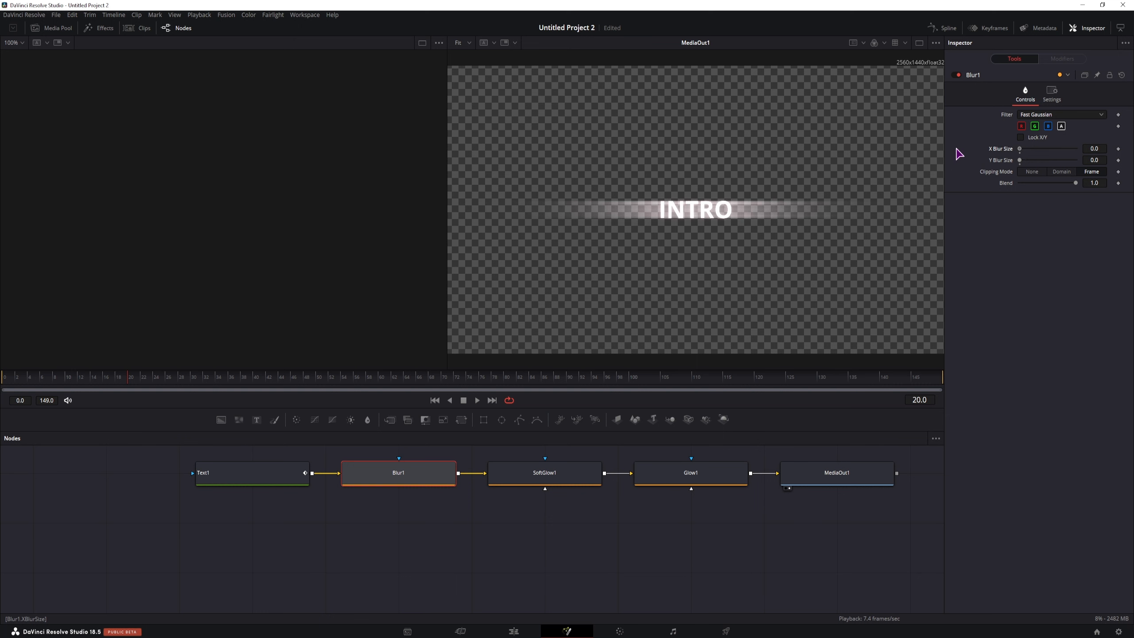
left_click(263, 479)
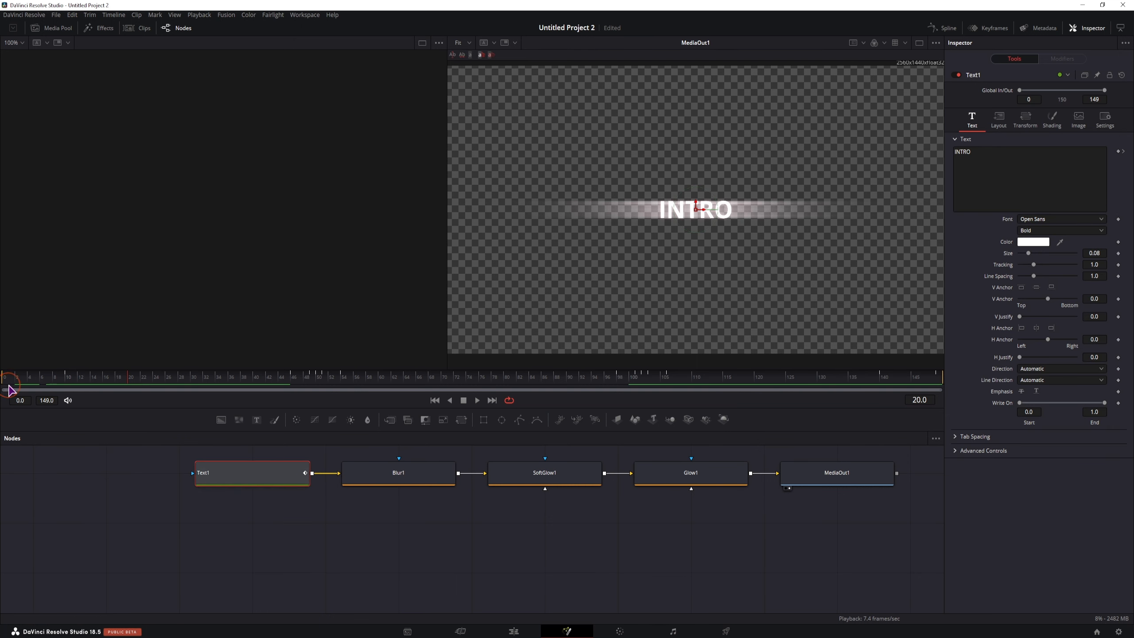
left_click_drag(46, 384, 5, 377)
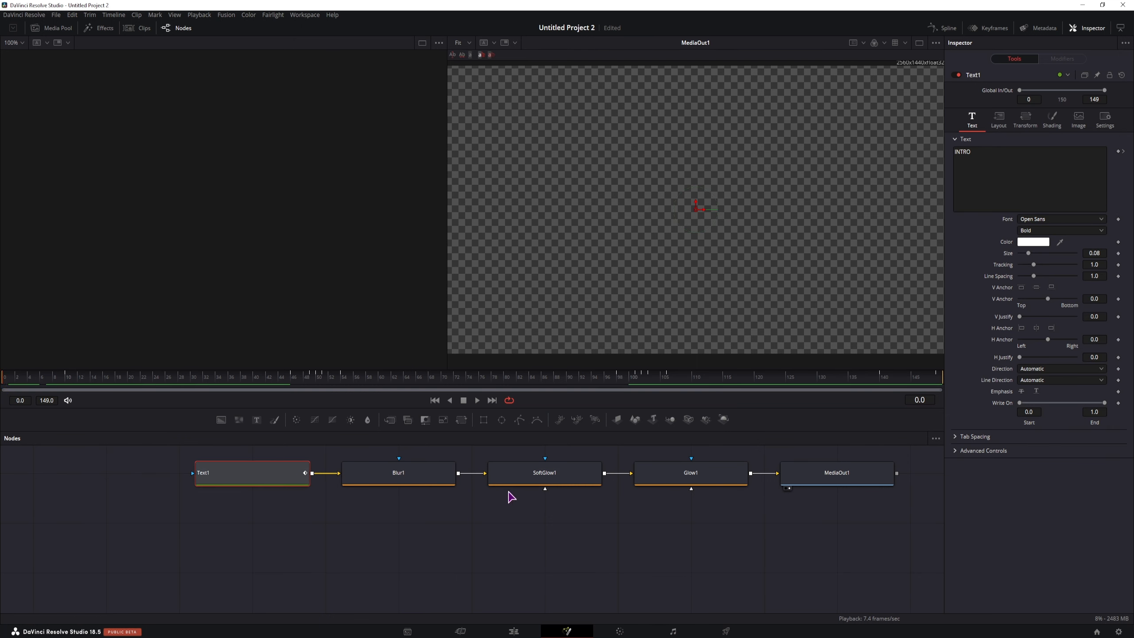
left_click(413, 479)
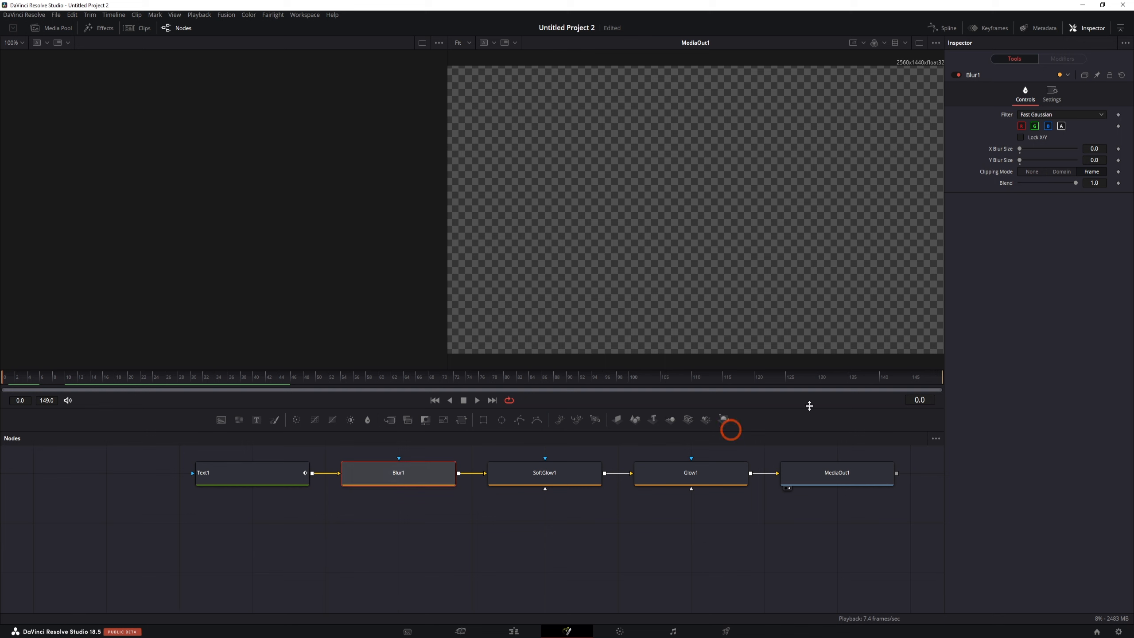
left_click(1119, 149)
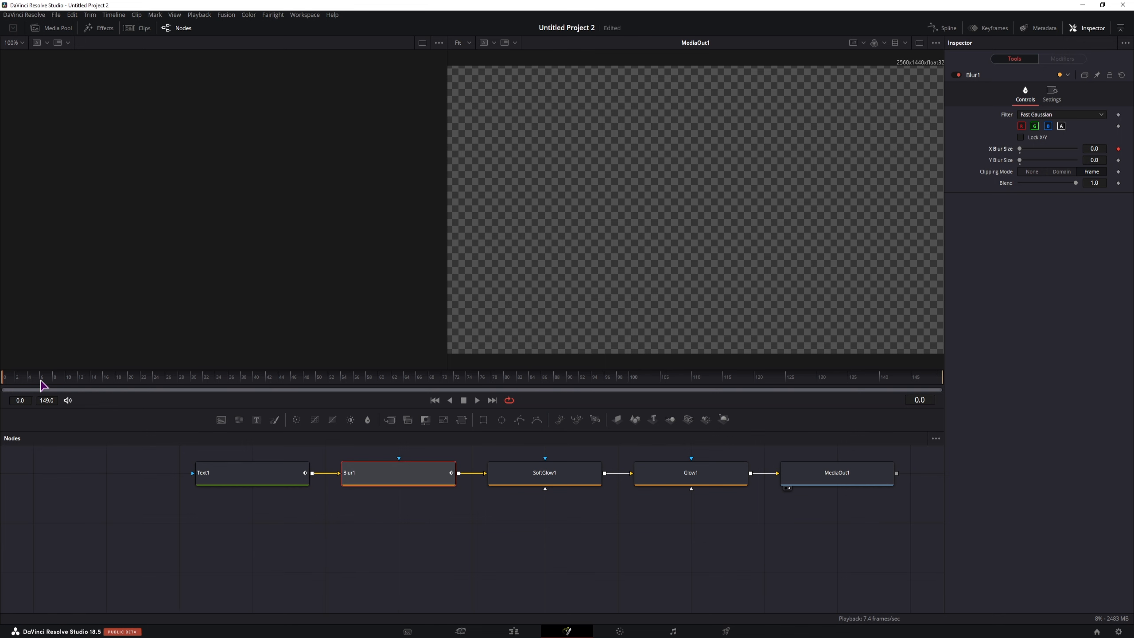
Step: Add an X Blur Size keyframe of 0 on Blur1 at frame 11, near the end of the text's fade-in
left_click_drag(42, 385, 67, 383)
left_click(237, 474)
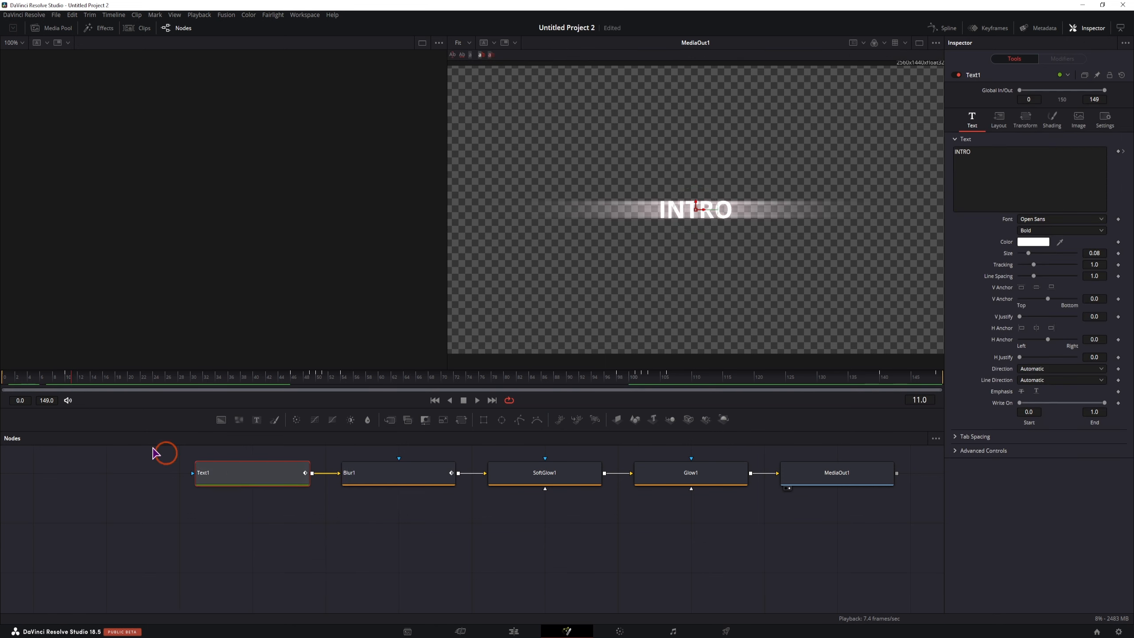
left_click(412, 472)
mouse_move(1025, 151)
left_mouse_down()
mouse_move(1105, 153)
mouse_move(987, 149)
left_mouse_up()
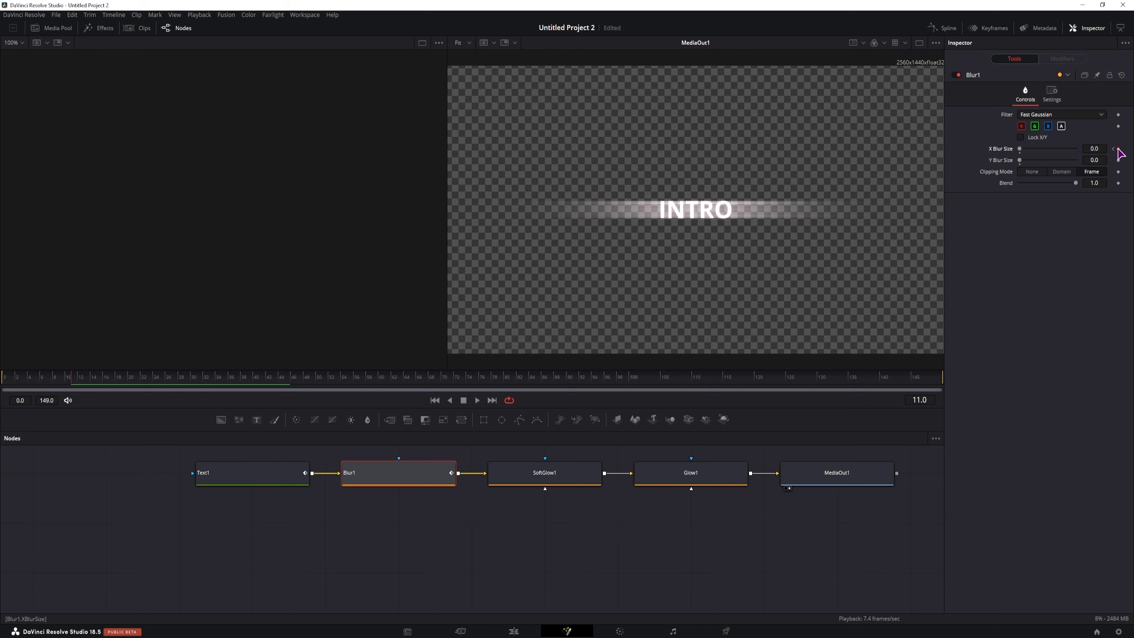
Step: Change Blur1's X Blur Size keyframe at frame 0 to 100, and play the animation from there
left_click(23, 377)
left_click_drag(1020, 152, 1081, 150)
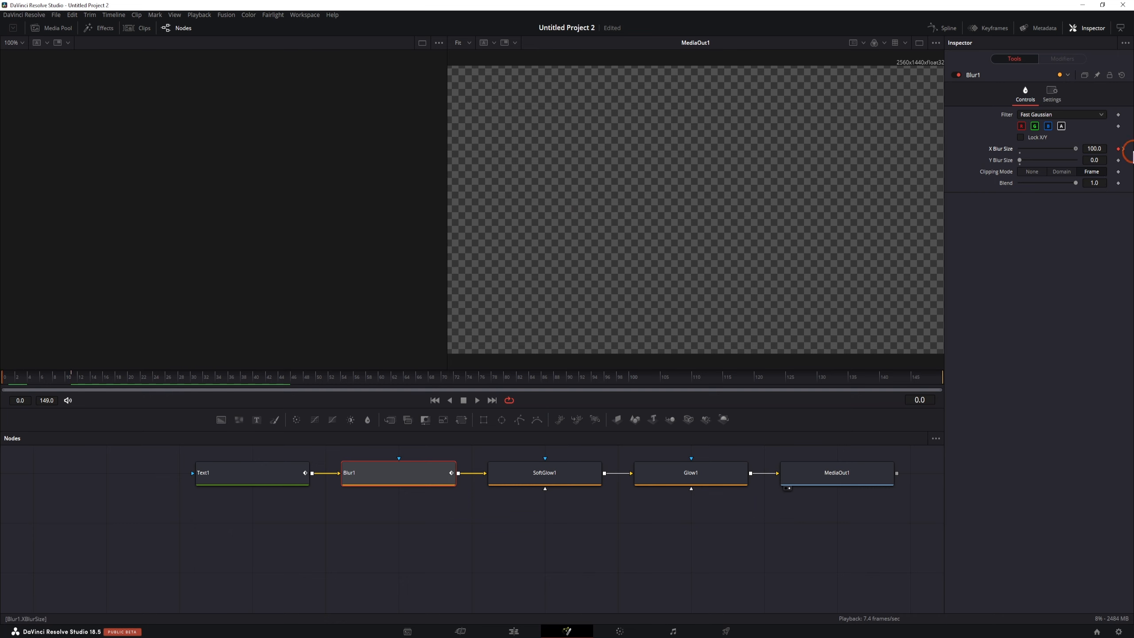
left_click_drag(103, 507, 120, 515)
key("space")
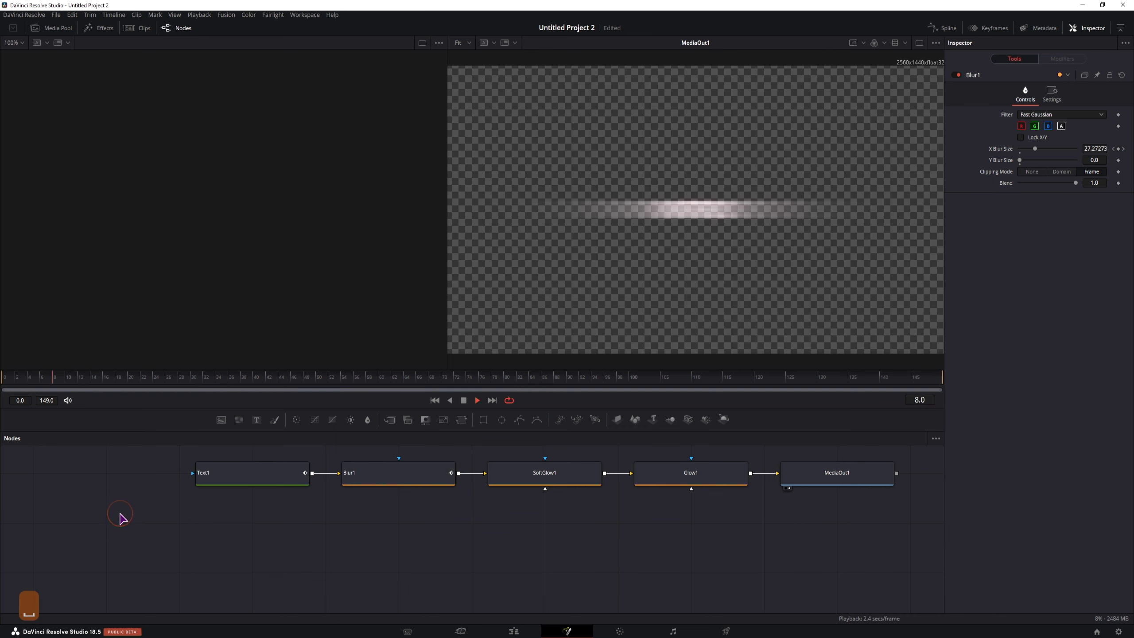
Step: Play the blurred fade-in of INTRO from frame 0, stopping and replaying it to check the effect
key("space")
left_click(133, 514)
key("space")
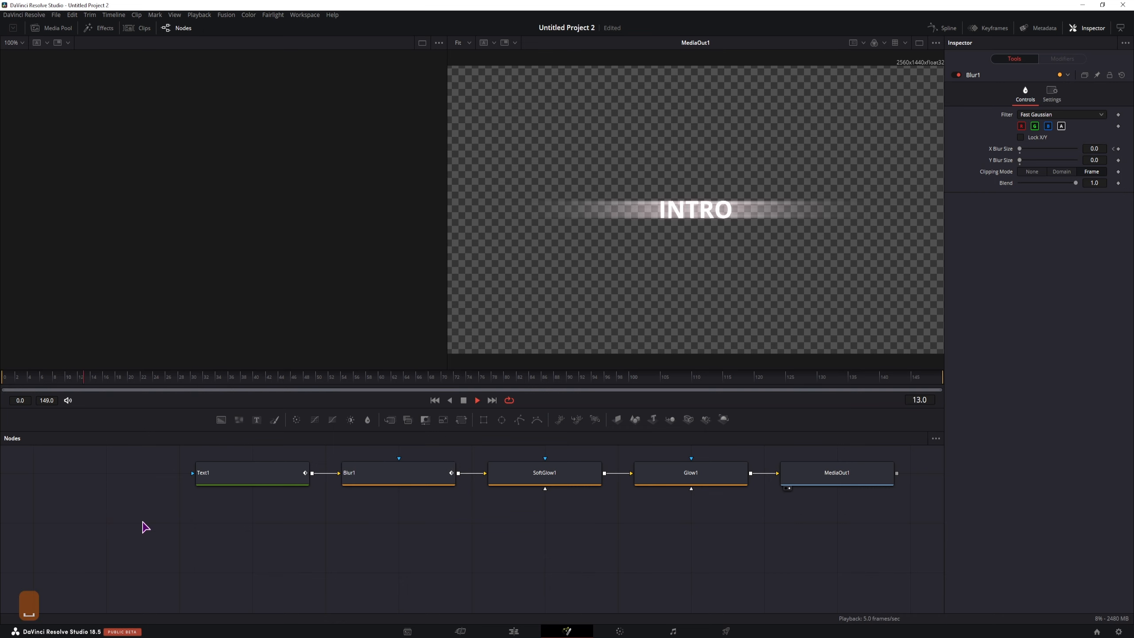
key("space")
left_click(3, 379)
key("space")
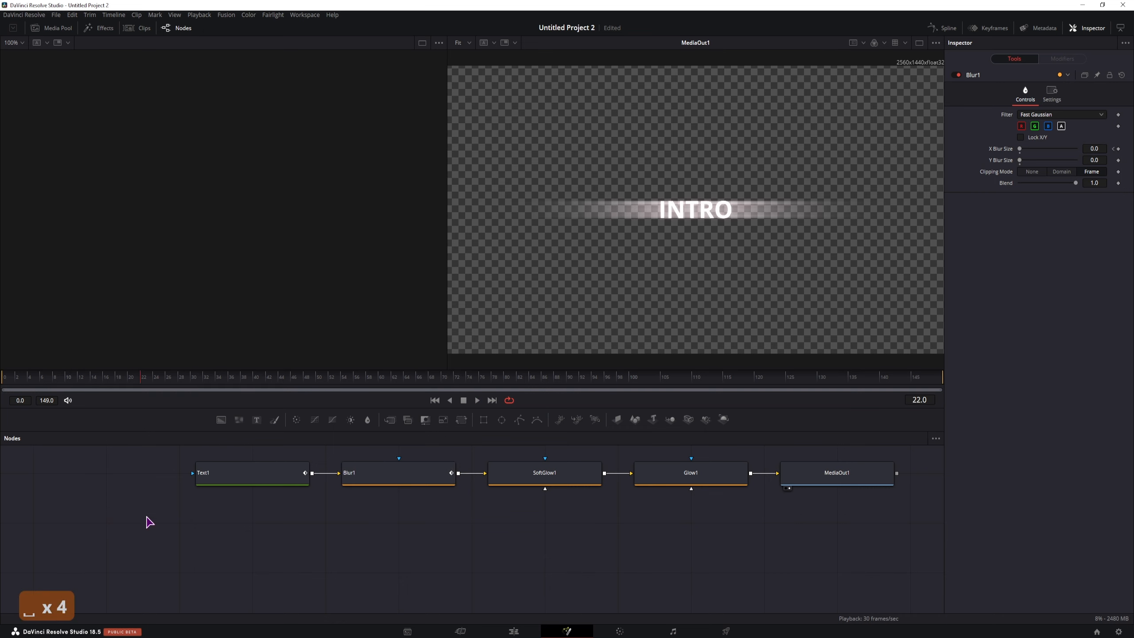
key("space")
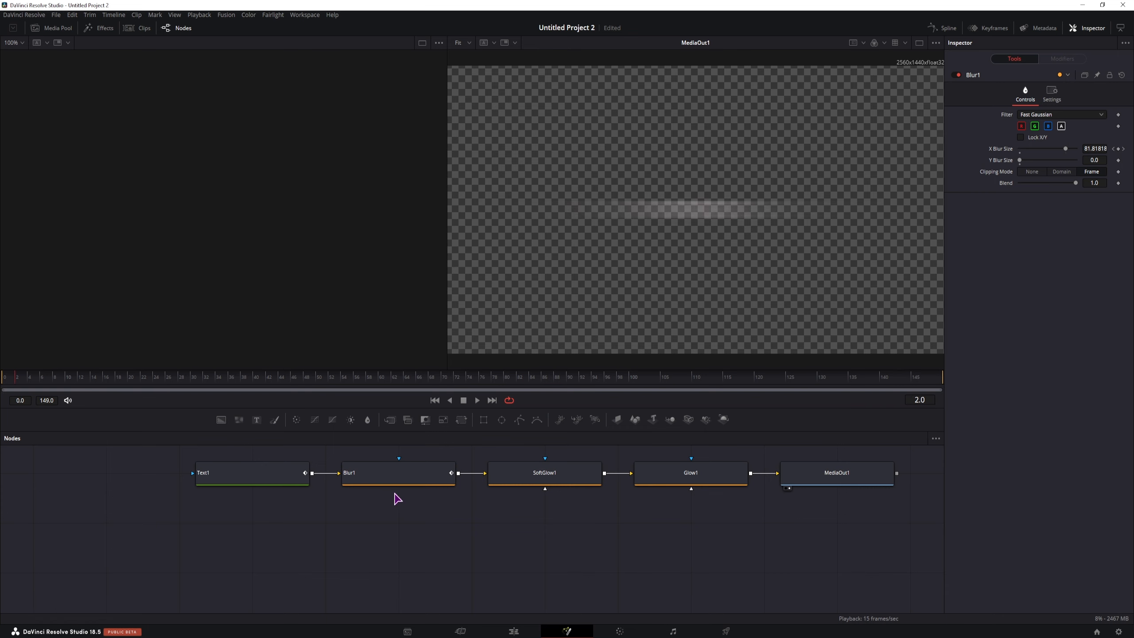
Step: Keyframe Blur1's X Blur Size at 0 on frame 140 and 100 on frame 149, and play the ending
left_click(449, 475)
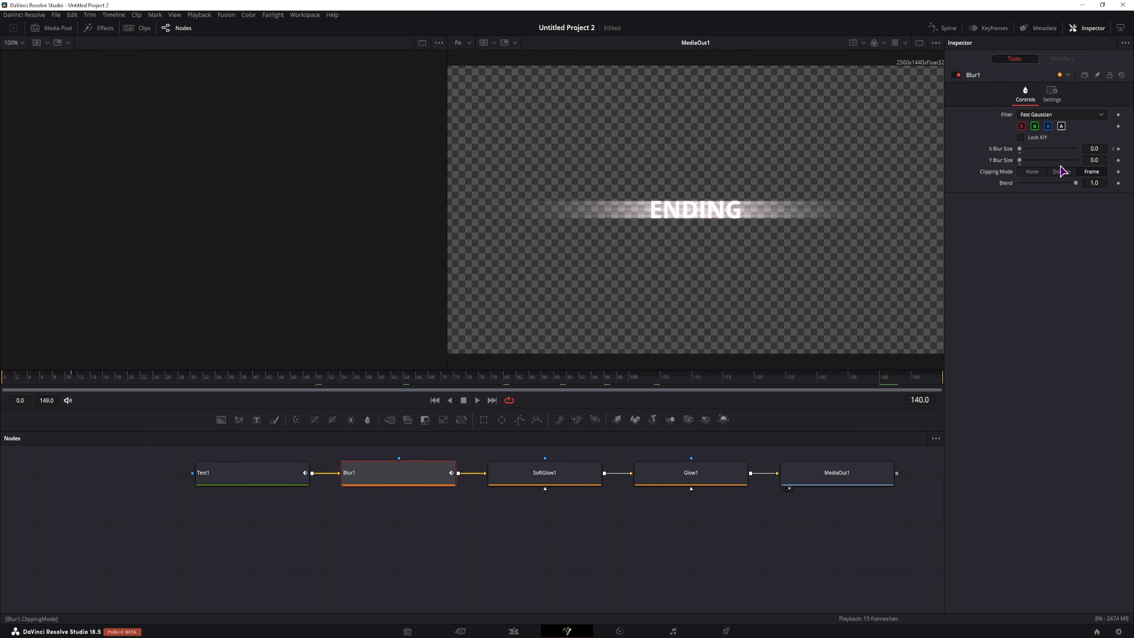
left_click(1118, 149)
left_click(885, 388)
left_click_drag(887, 393, 944, 380)
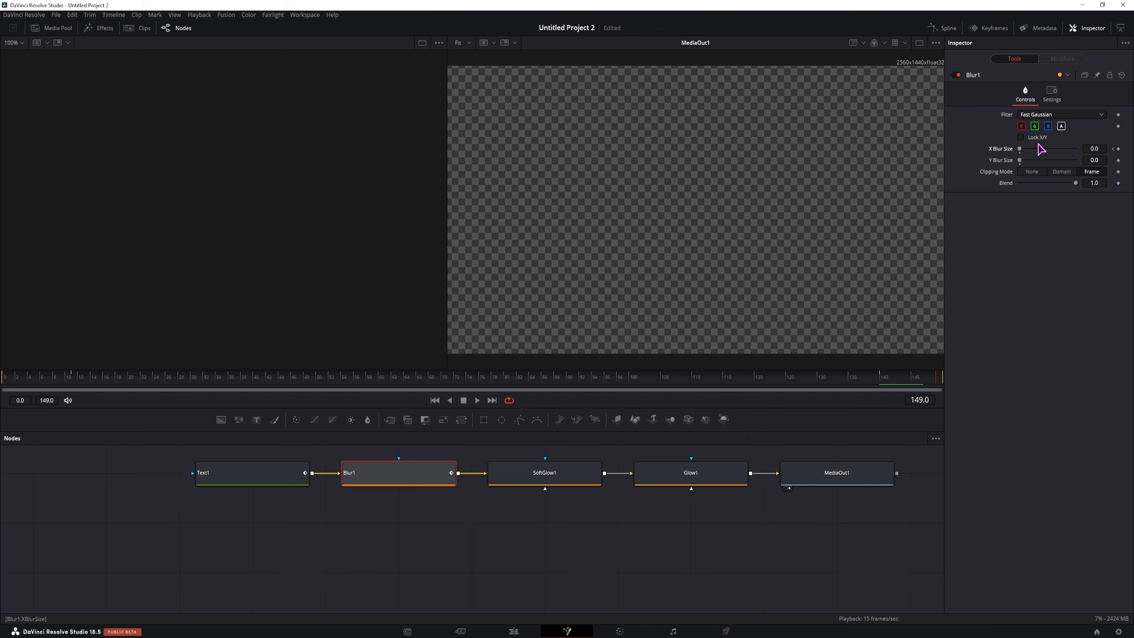
left_click(837, 433)
key("space")
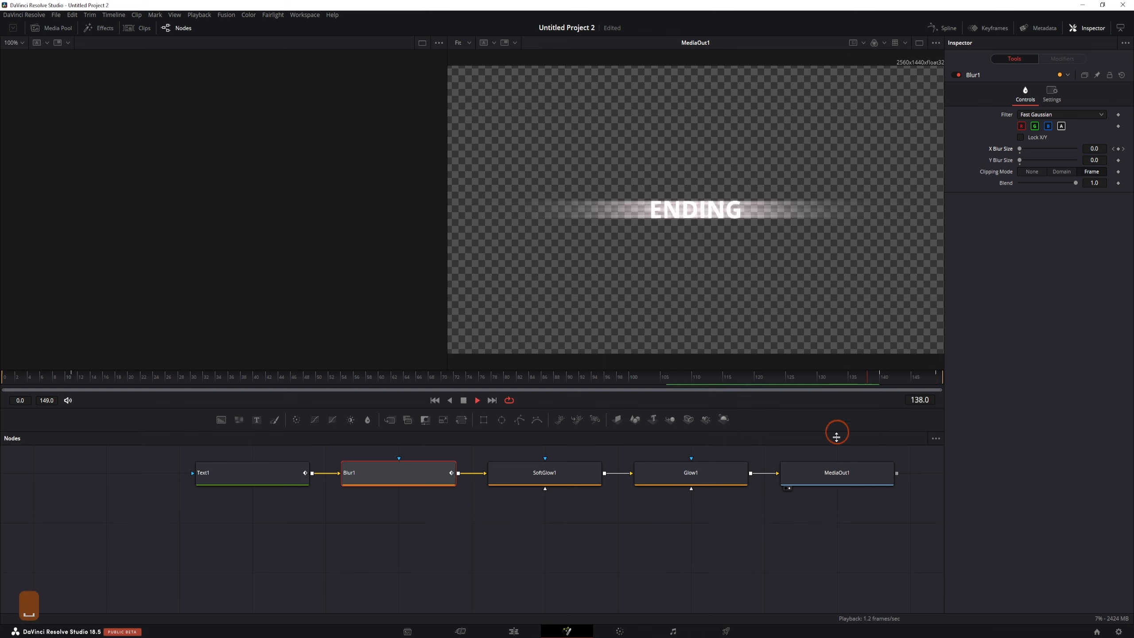
key("space")
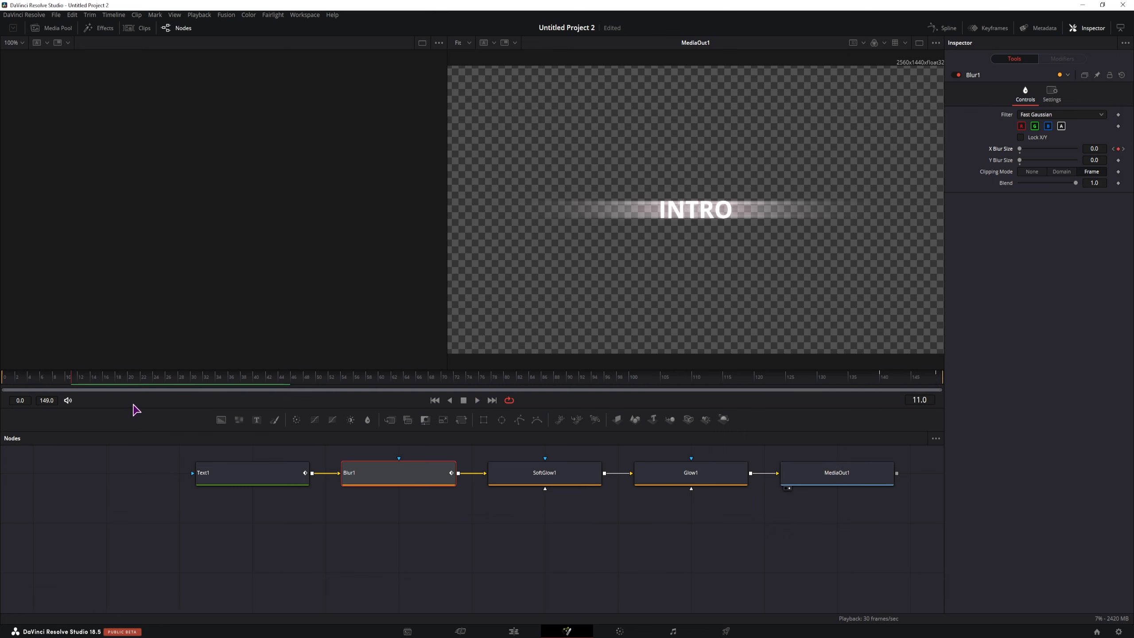
Step: Examine Blur1's X Blur Size keyframes around frame 11 in the Keyframes editor, and play the animation
left_click(995, 28)
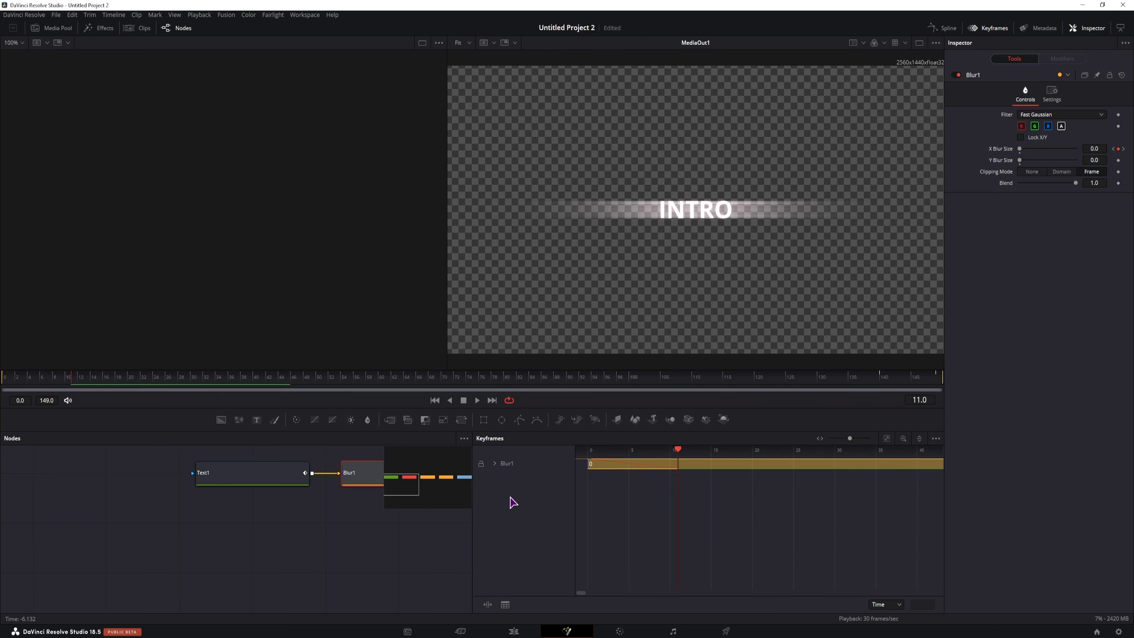
left_click(494, 463)
left_click(665, 498)
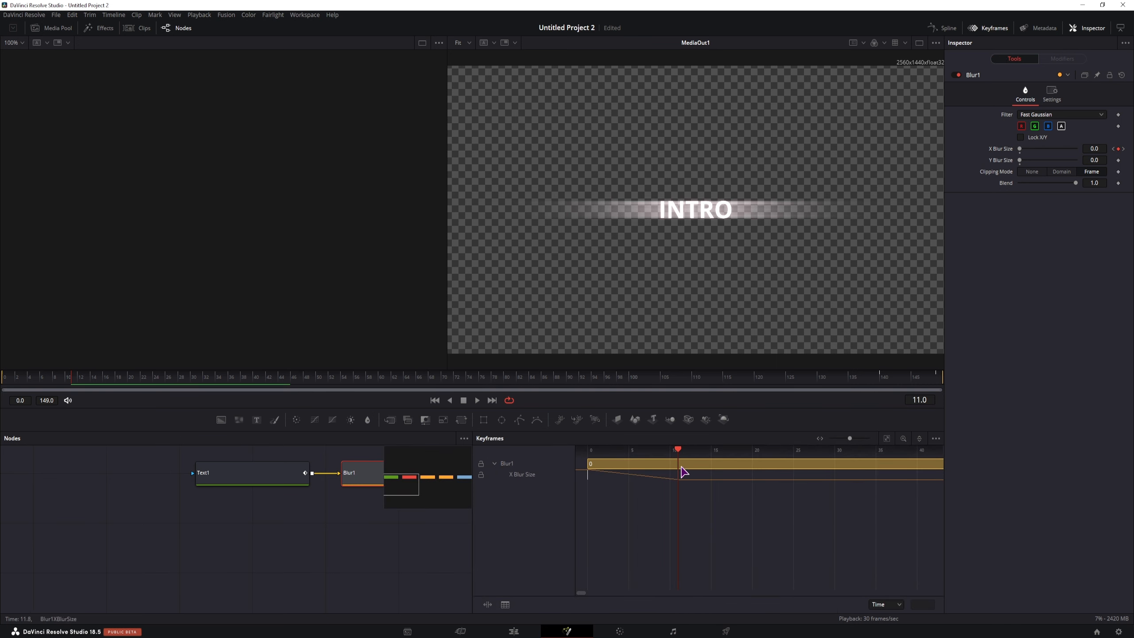
left_click_drag(679, 451, 674, 475)
left_click(678, 483)
left_click(678, 478)
key("space")
key("space")
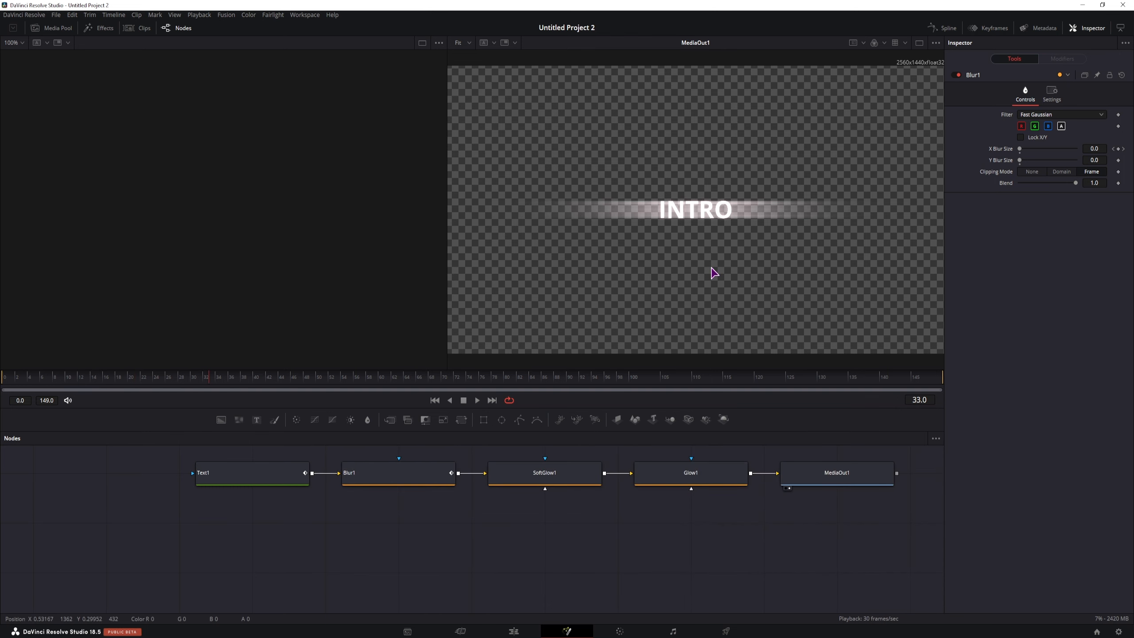
Step: Move Glow1 and MediaOut1 farther from SoftGlow1, and duplicate Text1, Blur1 and SoftGlow1 as a second chain below the originals
left_click_drag(835, 524, 762, 484)
left_click(330, 514)
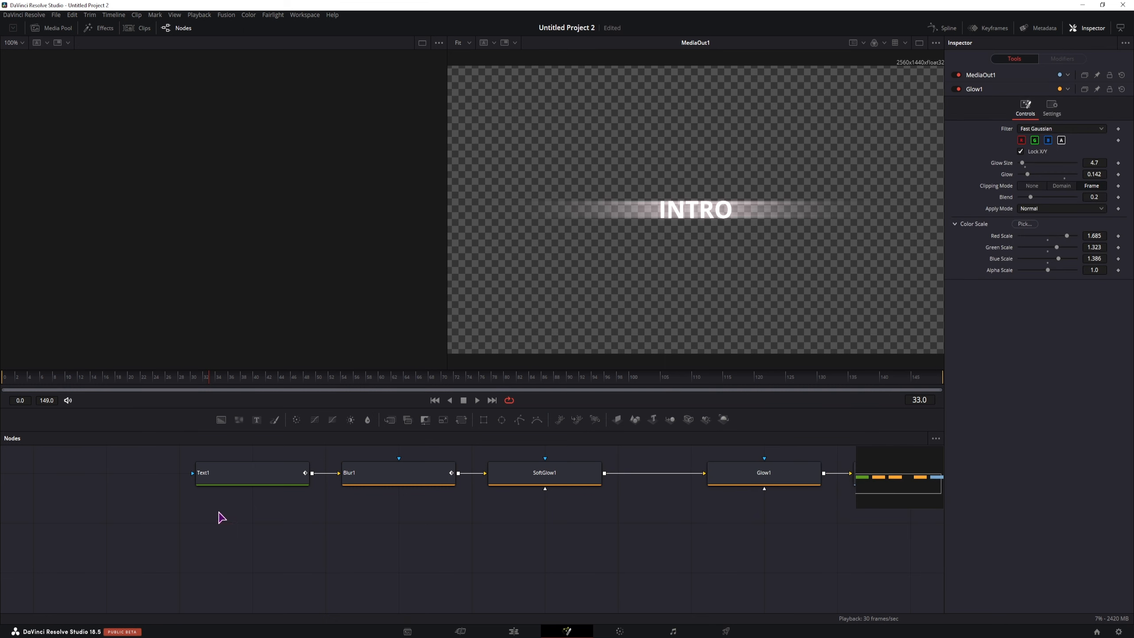
left_click_drag(219, 512, 574, 483)
key("ctrl+c")
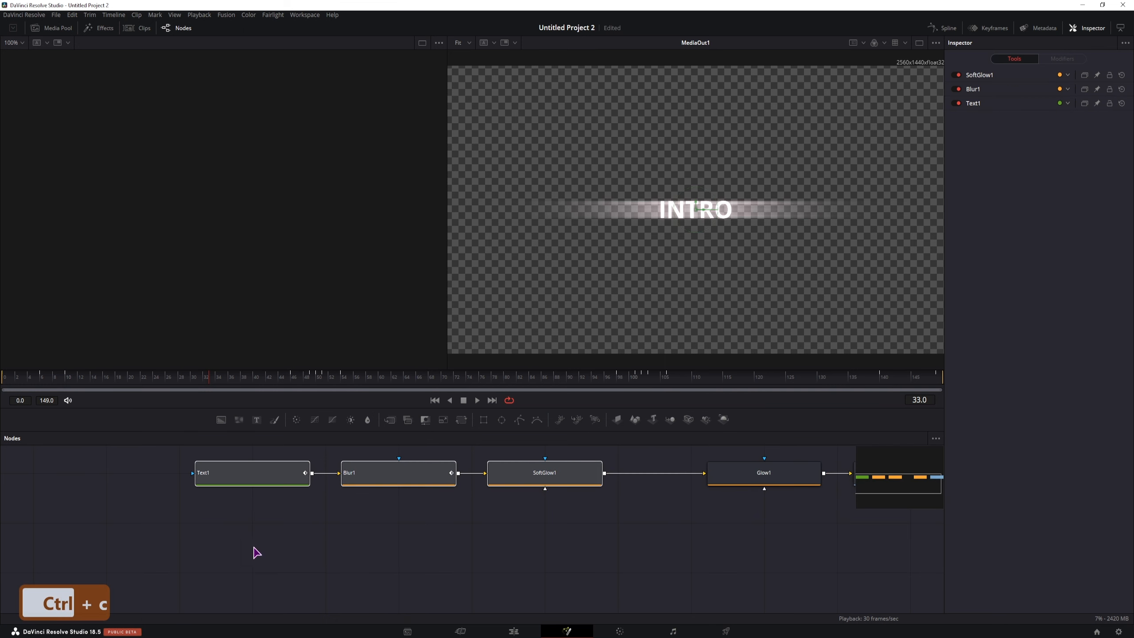
key("ctrl+v")
left_click(250, 531)
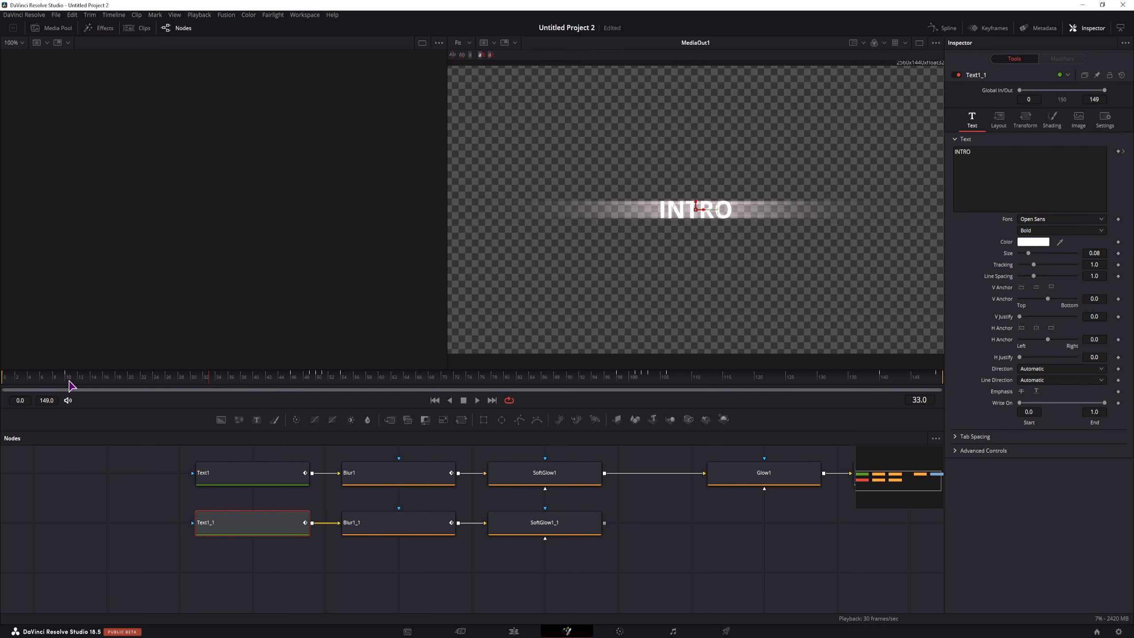
Step: Keyframe the duplicated blur's Y Blur Size at 0 on frame 6 and 100 on frame 0
mouse_move(66, 384)
left_mouse_down()
mouse_move(112, 381)
mouse_move(66, 391)
left_mouse_up()
left_click(384, 527)
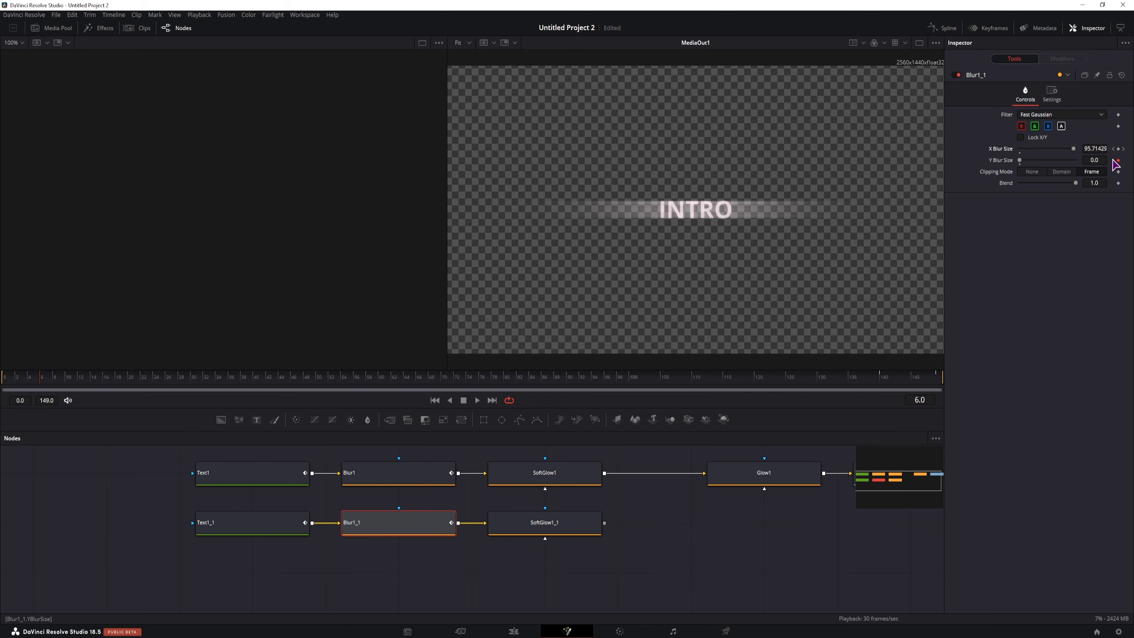
left_click(1125, 149)
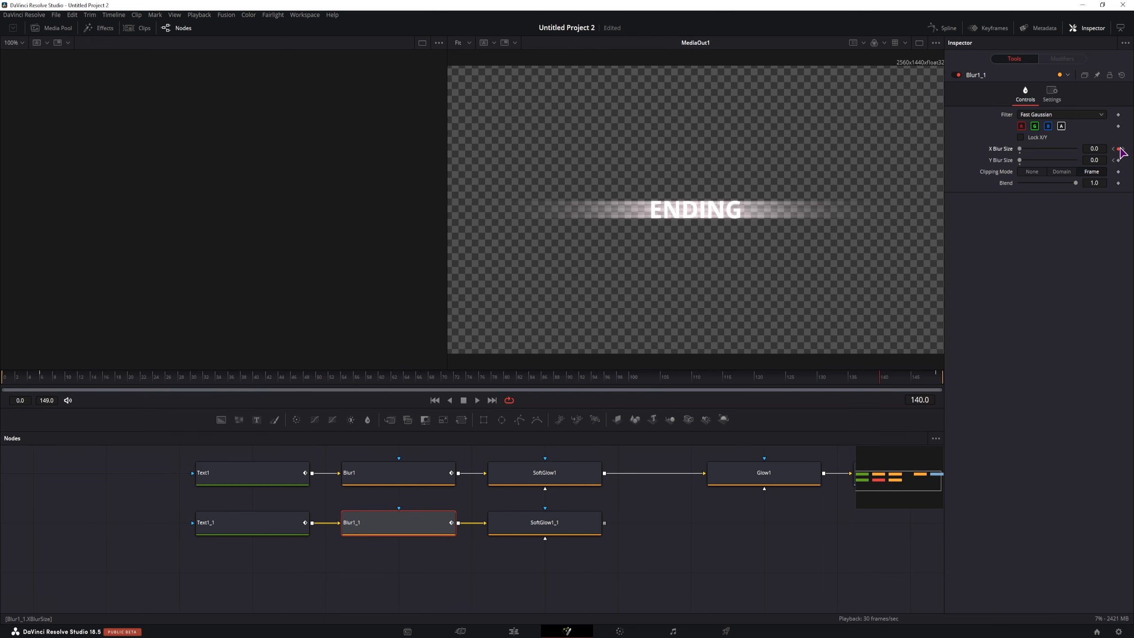
left_click(1113, 149)
left_click(1102, 160)
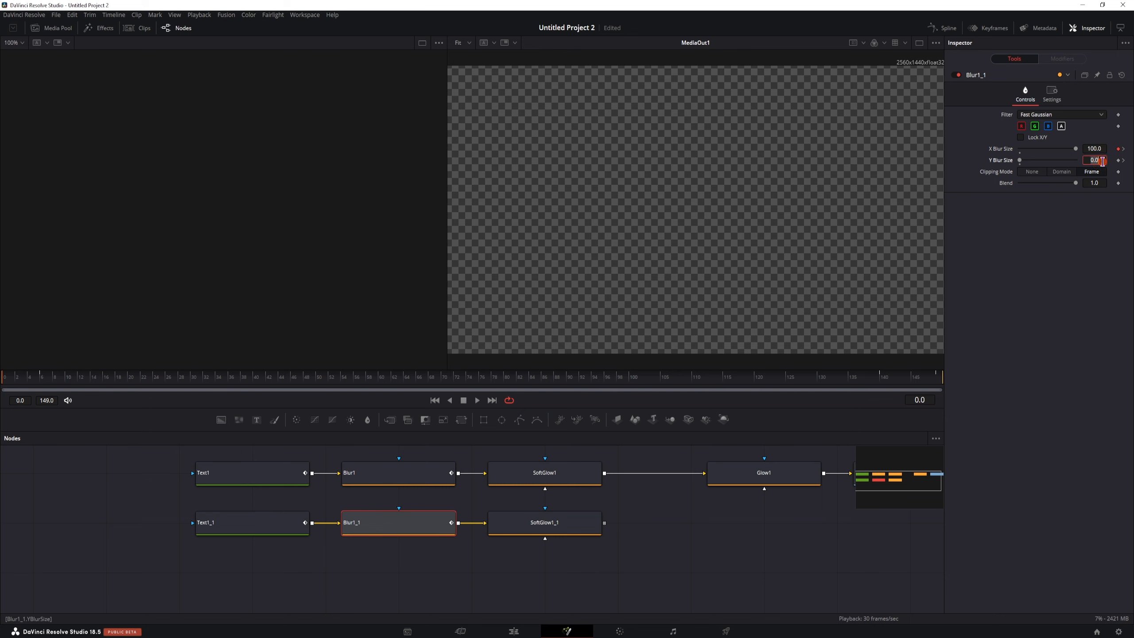
type("100")
Step: Remove the duplicated blur's X Blur Size keyframes at frames 0 and 149, and set its Y Blur Size to 100 at frame 149
left_click(1119, 149)
left_click(1124, 149)
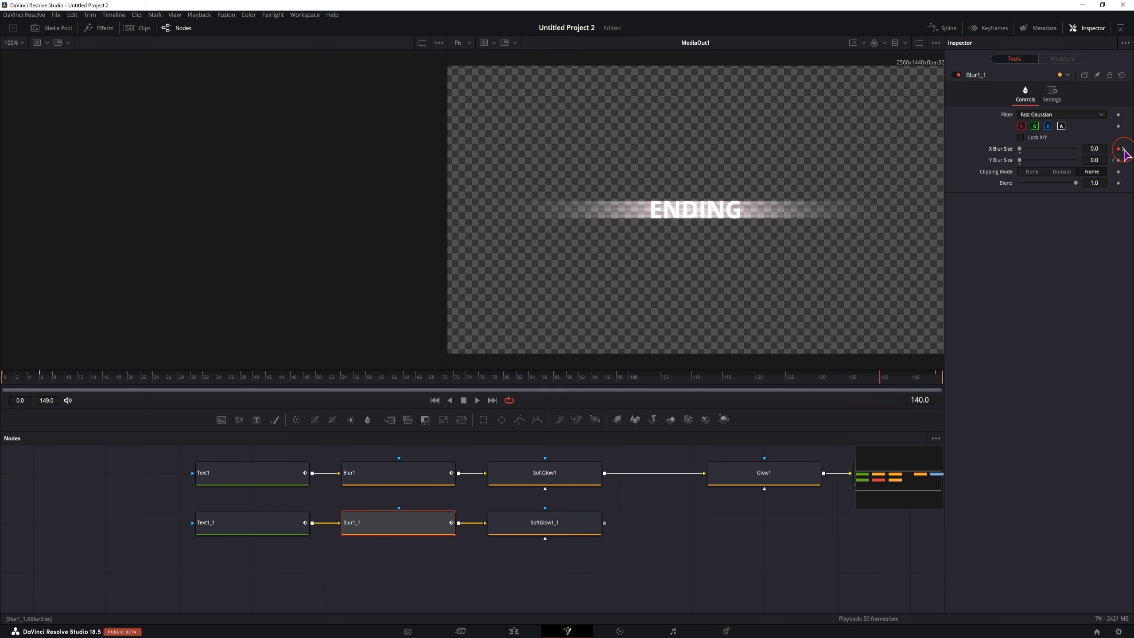
left_click(1125, 149)
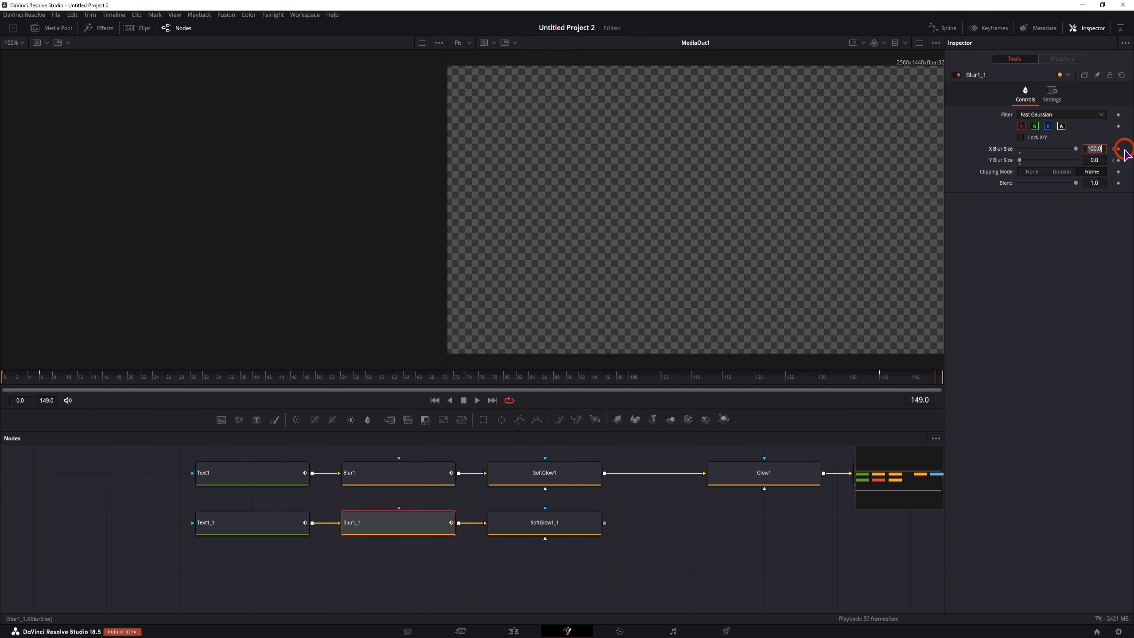
left_click(1091, 160)
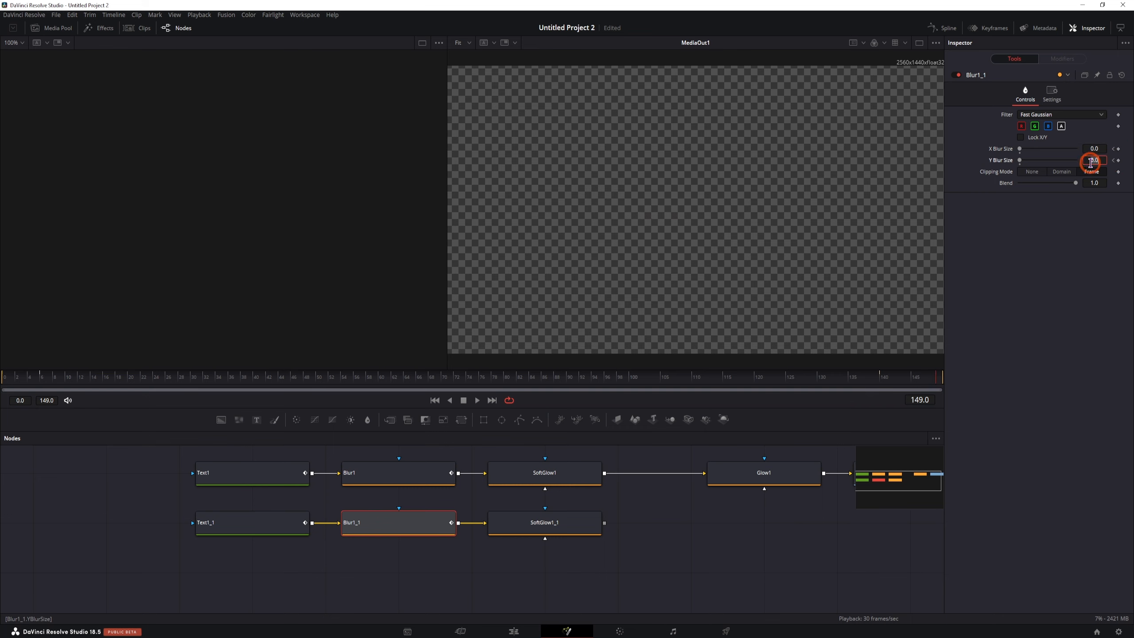
type("100")
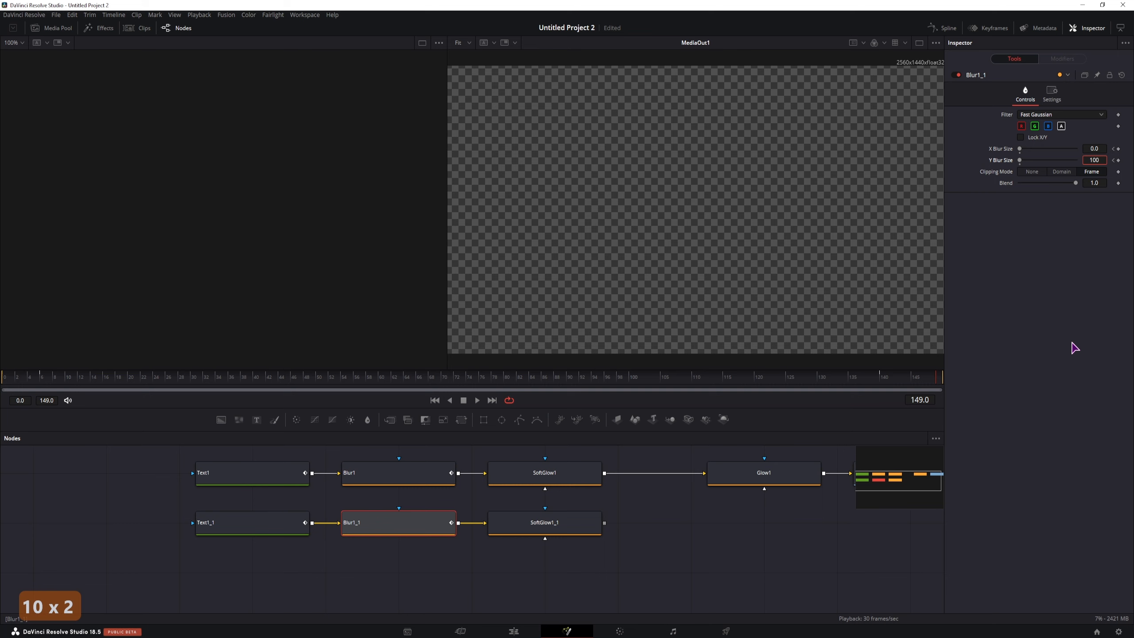
left_click(1075, 348)
Step: Show the duplicated soft glow's output in the first viewer and scrub through the fade-in frames
mouse_move(12, 376)
left_mouse_down()
mouse_move(2, 380)
mouse_move(36, 380)
left_mouse_up()
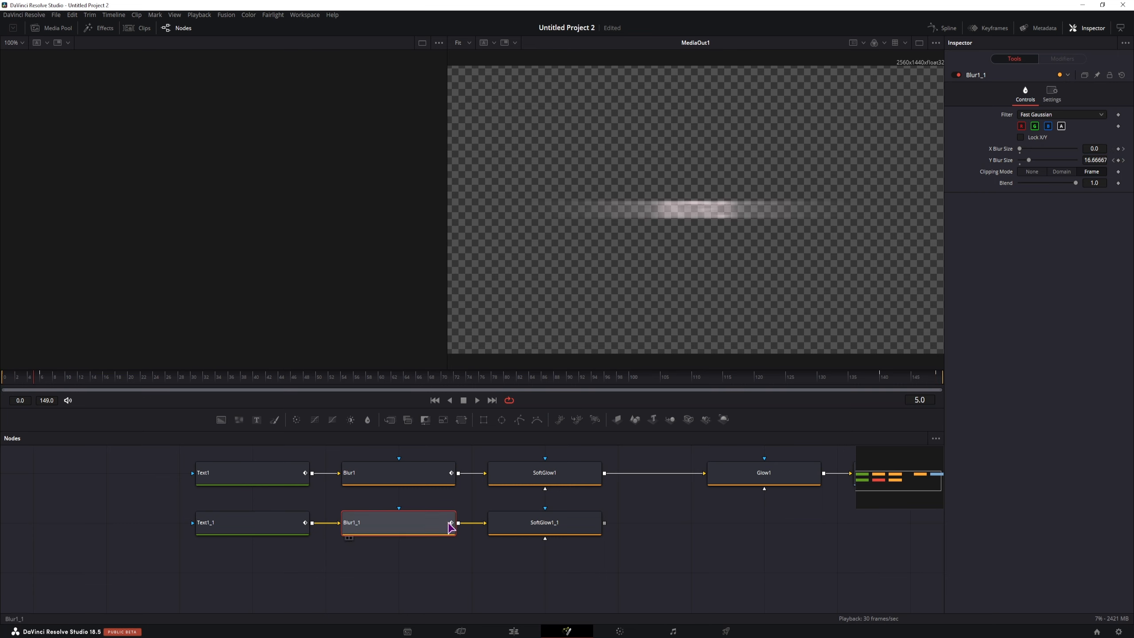
left_click(509, 525)
key("1")
mouse_move(17, 378)
left_mouse_down()
mouse_move(8, 378)
mouse_move(64, 380)
mouse_move(9, 383)
mouse_move(50, 377)
mouse_move(19, 383)
mouse_move(34, 381)
left_mouse_up()
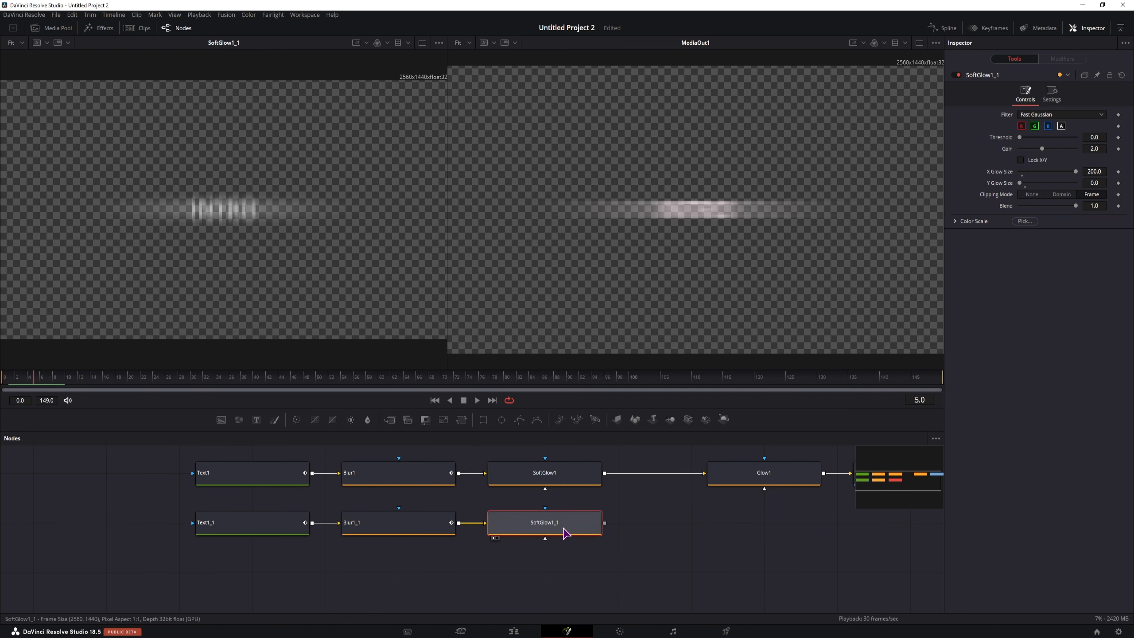
Step: Set SoftGlow1_1's X Glow Size to 0 and Y Glow Size to 200, and play the animation from the start
left_click_drag(1076, 172, 1109, 187)
double_click(1095, 183)
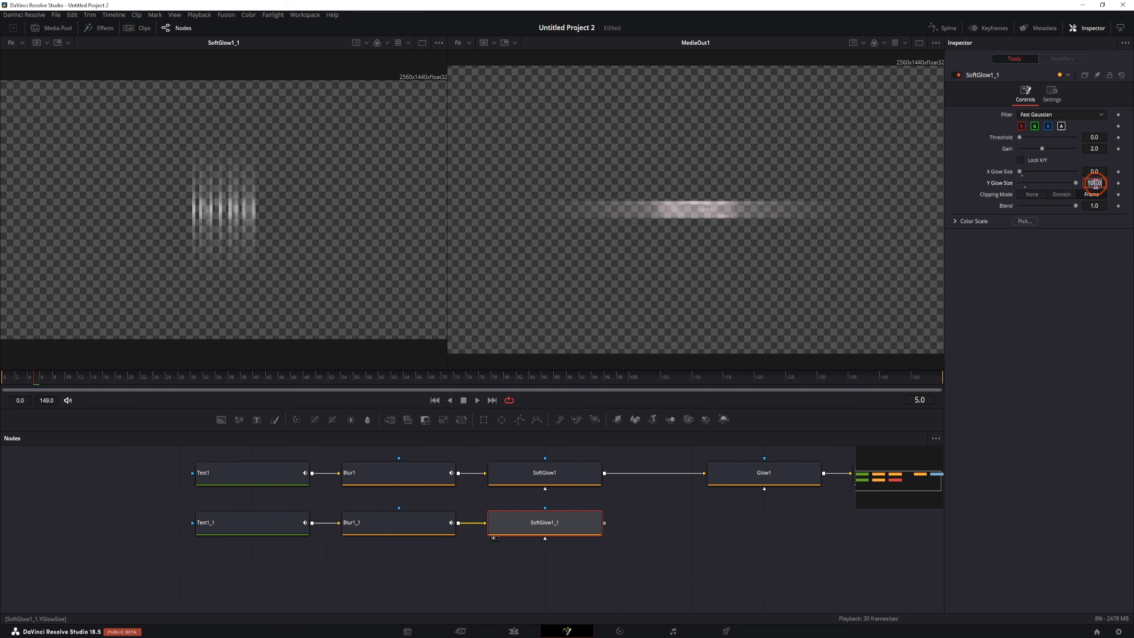
type("200")
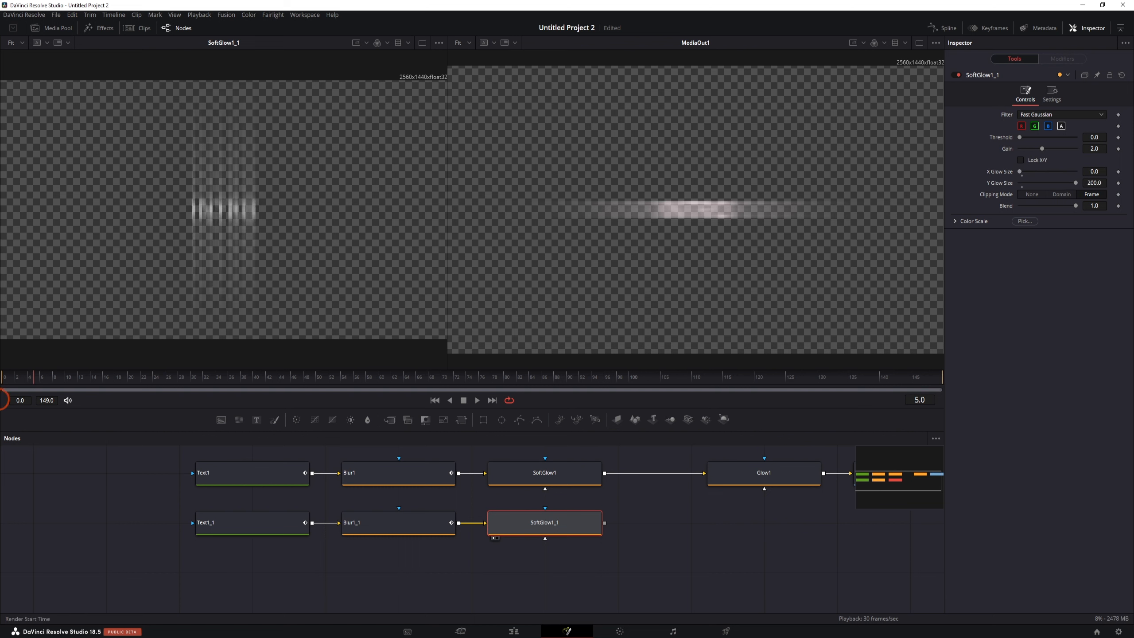
left_click_drag(35, 383, 4, 384)
key("space")
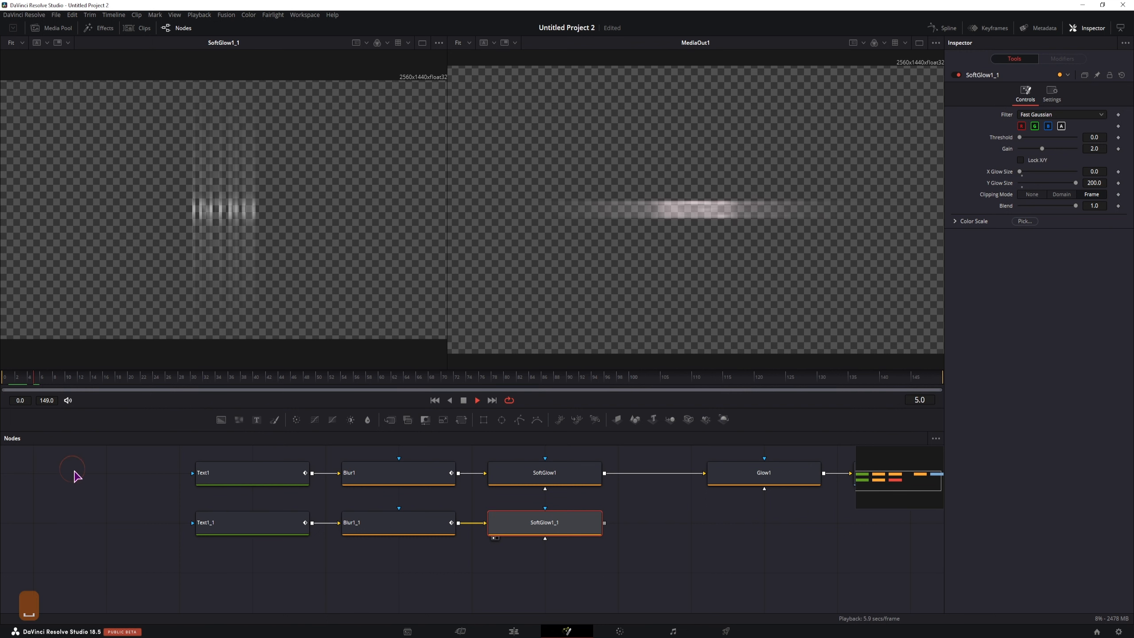
key("space")
Step: Try lower Y Glow Size and Blend values on SoftGlow1_1, restore 200 and 1.0, and play the animation
left_click_drag(1076, 182, 1050, 208)
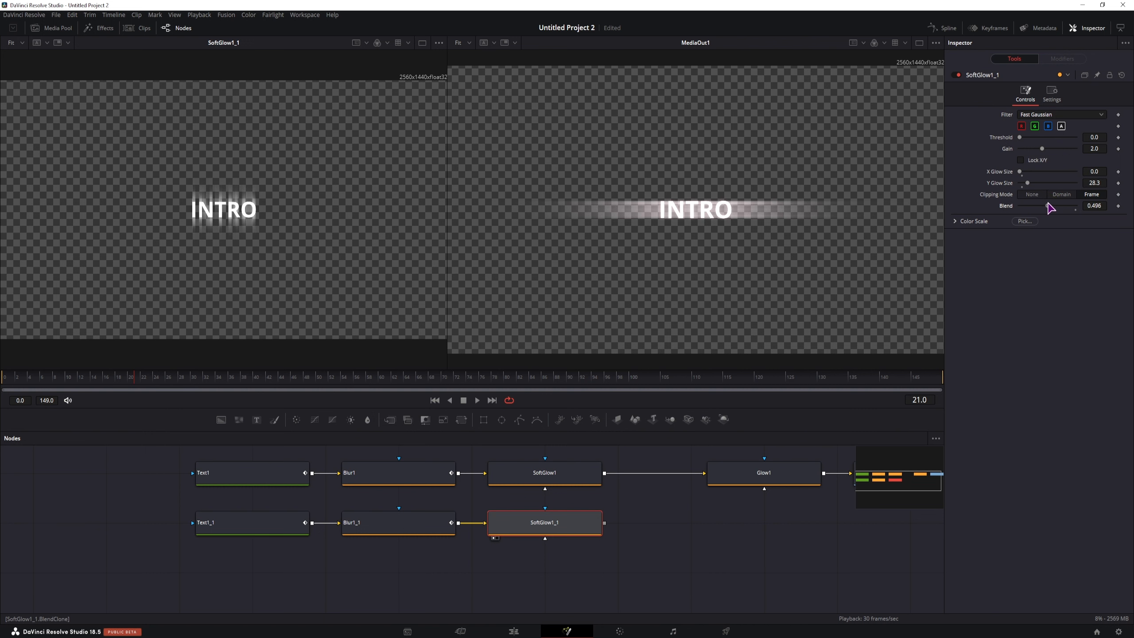
left_click(145, 377)
key("space")
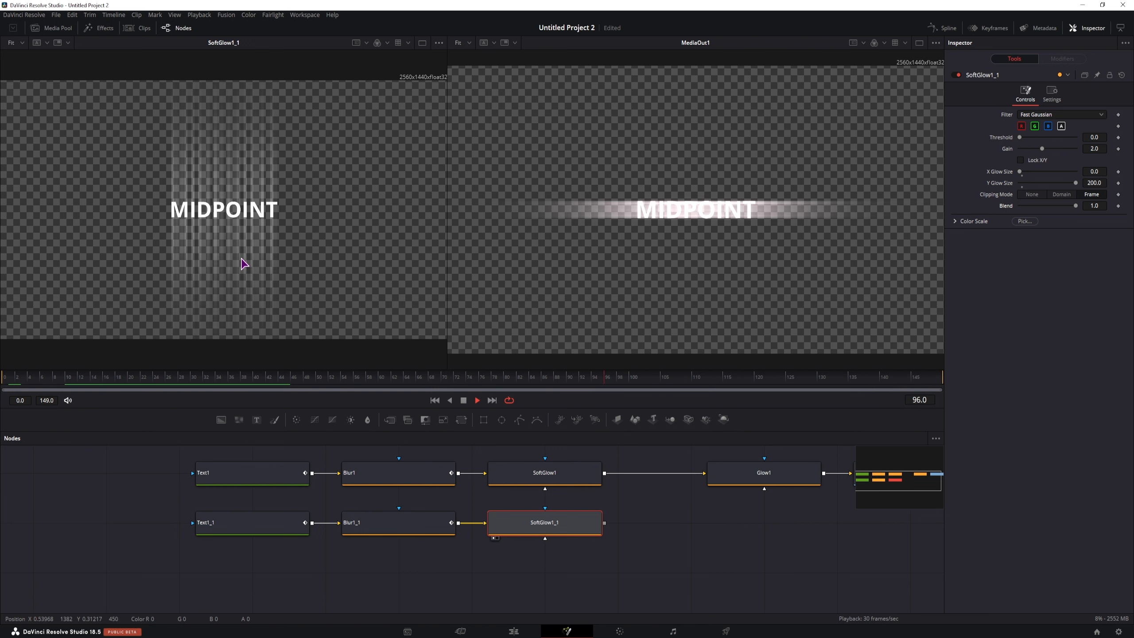
key("space")
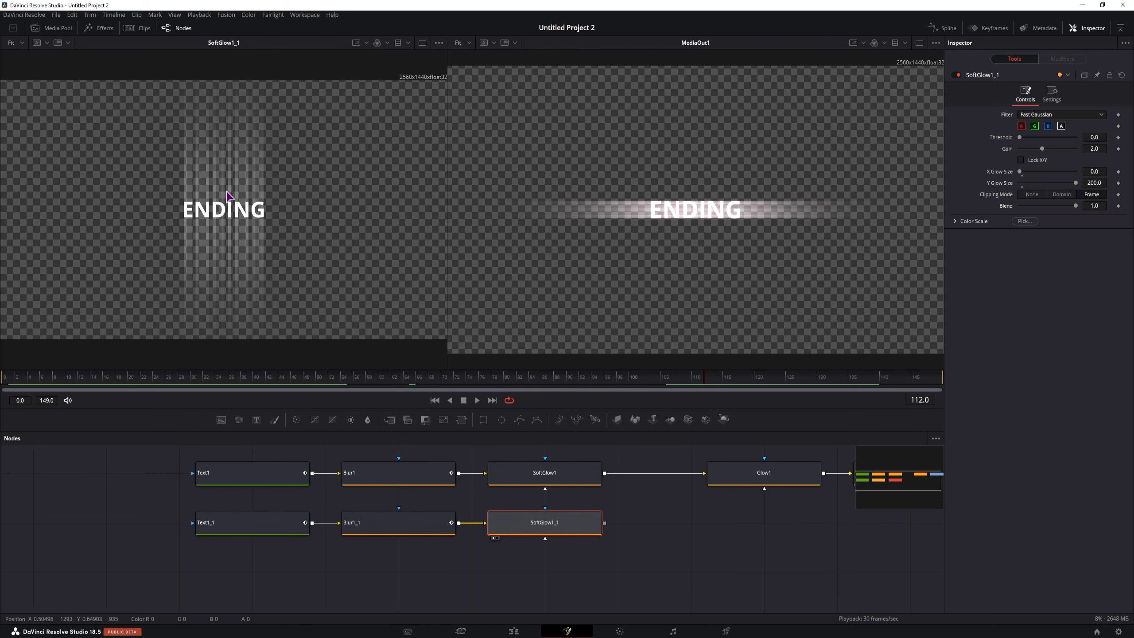
Step: Remove Text1's character Rotation X keyframes at frames 51 and 49, and its Size Y keyframe at frame 49
left_click(257, 474)
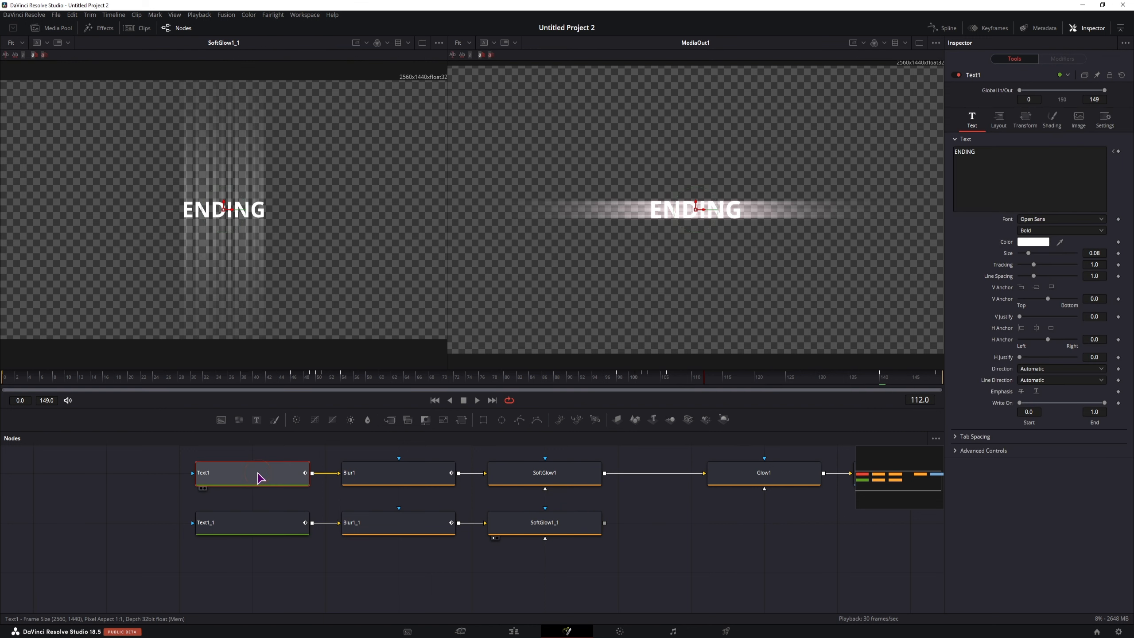
left_click(311, 379)
left_click(329, 379)
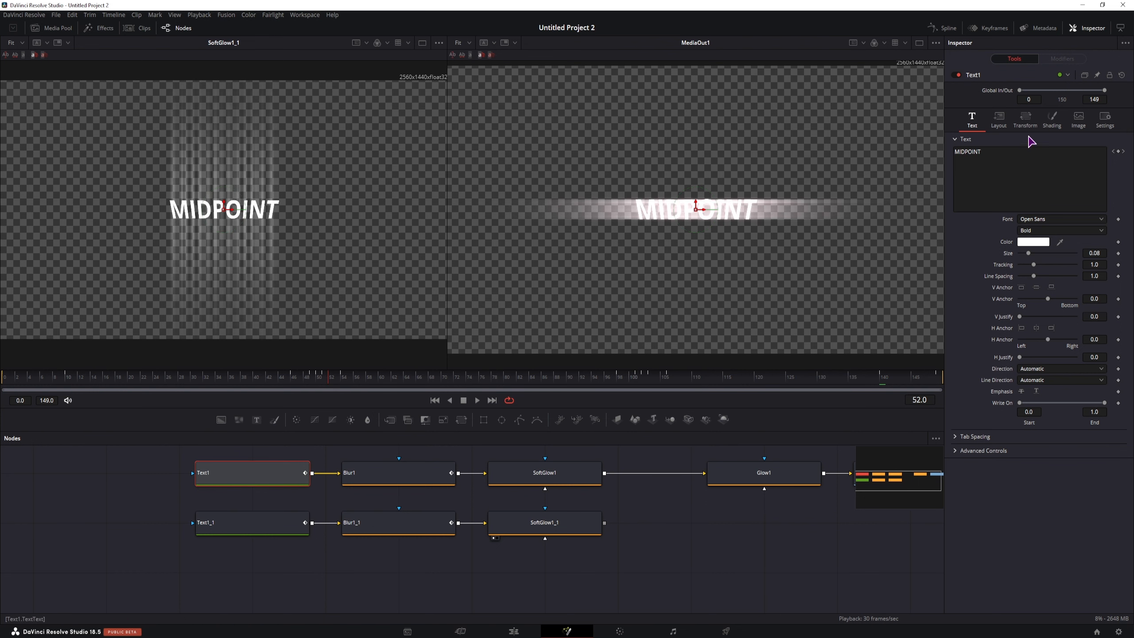
left_click(1026, 120)
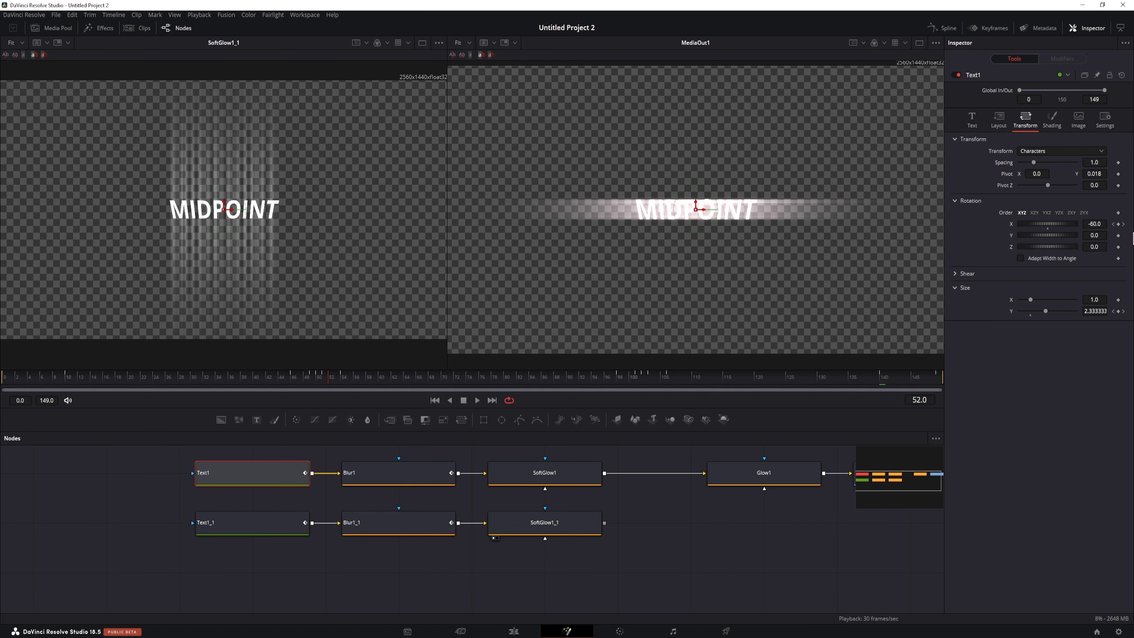
left_click(1113, 223)
left_click(1118, 225)
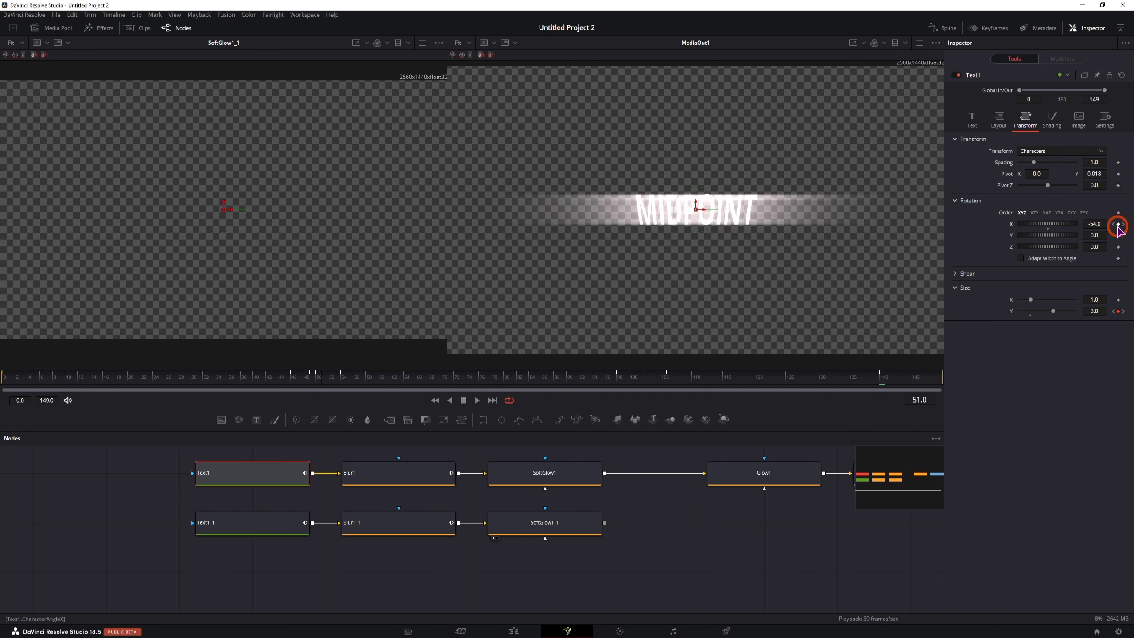
left_click(1114, 224)
left_click(1118, 225)
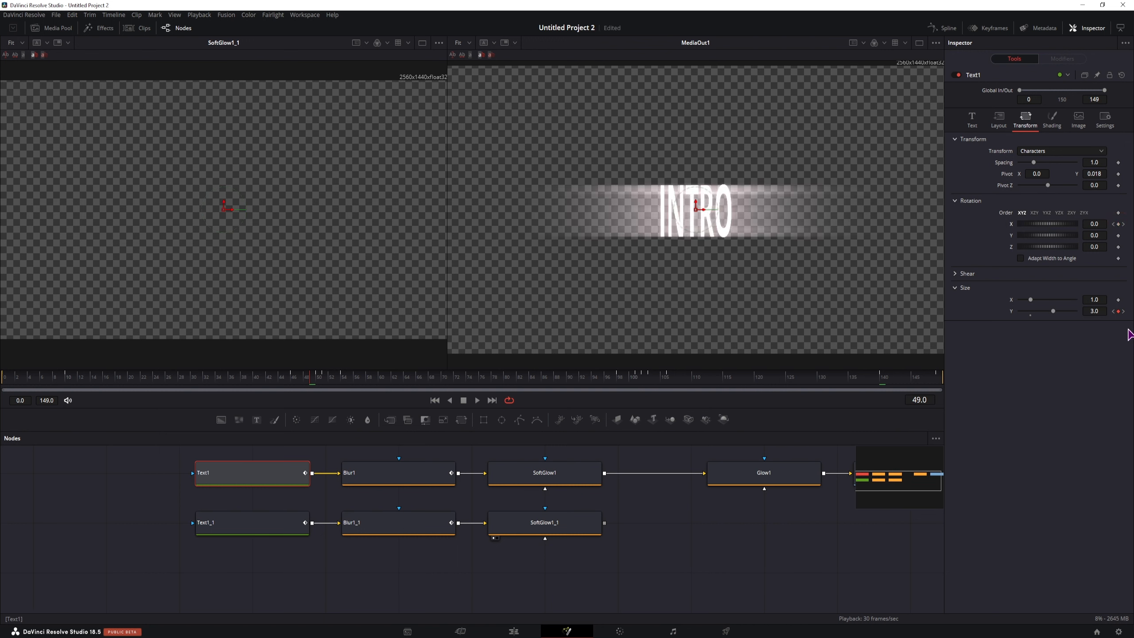
left_click(1118, 311)
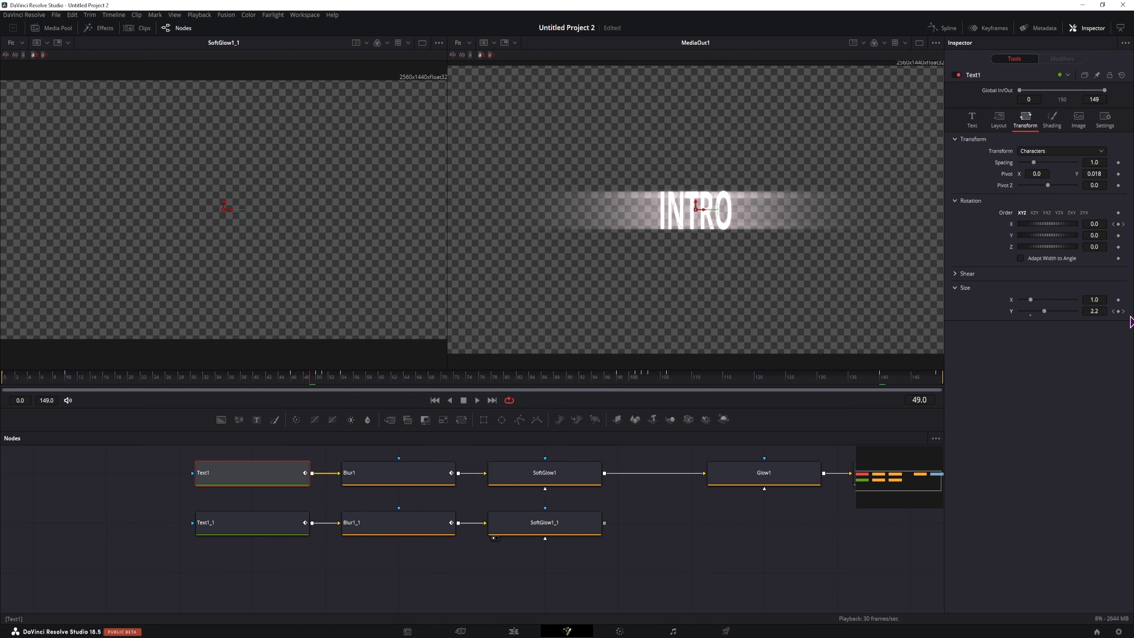
left_click(1114, 312)
Step: Play the title animation from around frame 14 through the change from INTRO to MIDPOINT
left_click(84, 381)
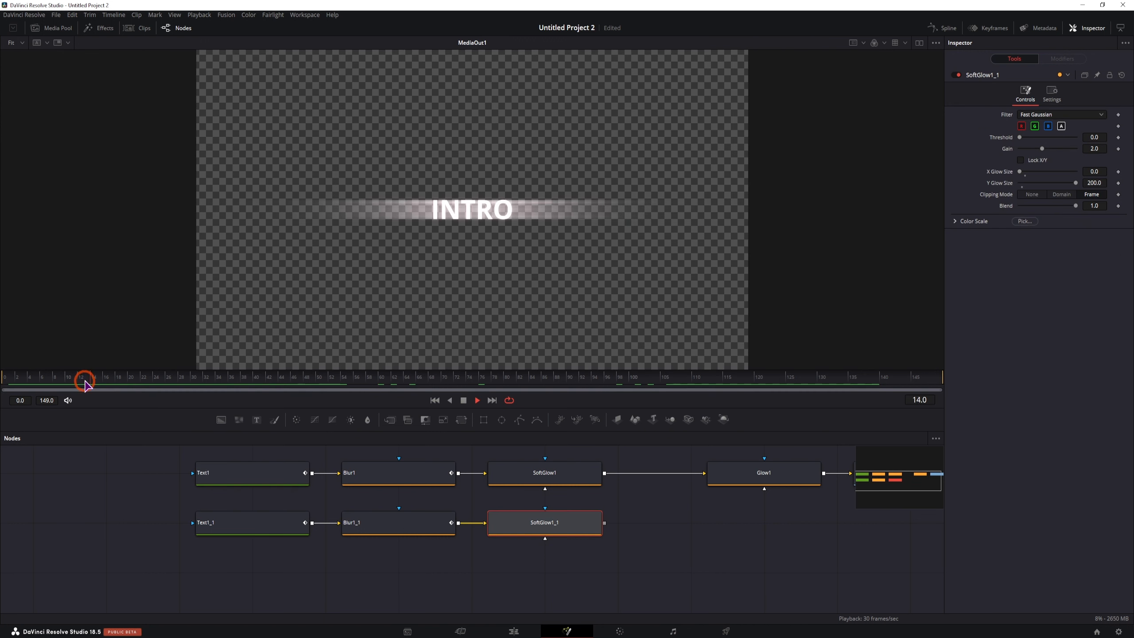
key("space")
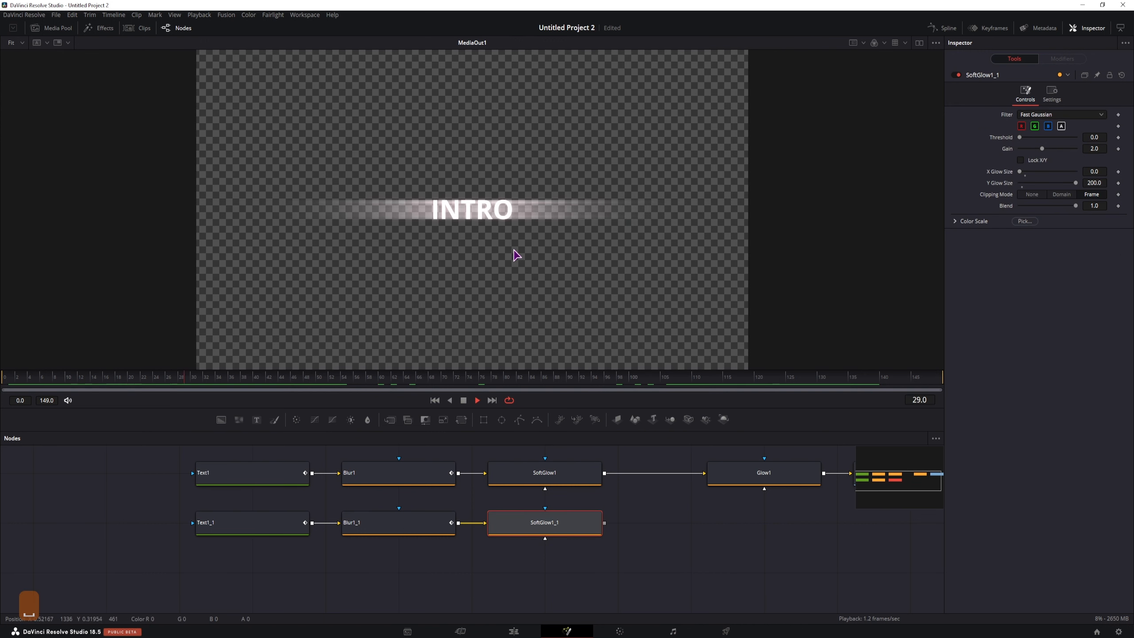
key("space")
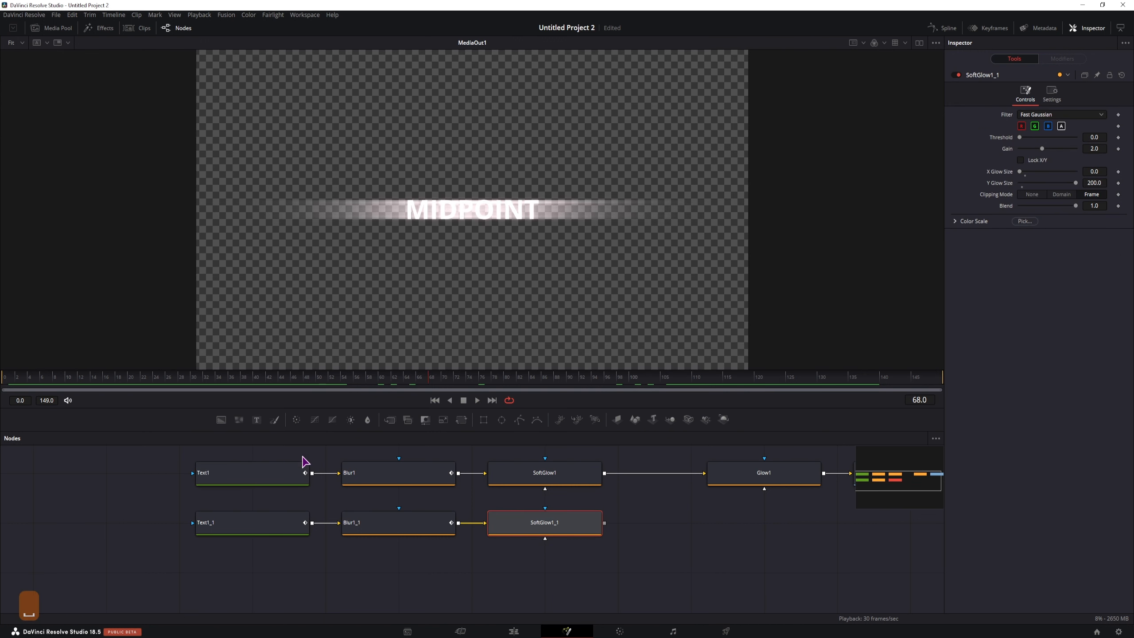
Step: Try wider letter spacing on Text1 at frame 46, reset it to 1.0, and keyframe the character Spacing there
left_click(290, 472)
left_click(308, 379)
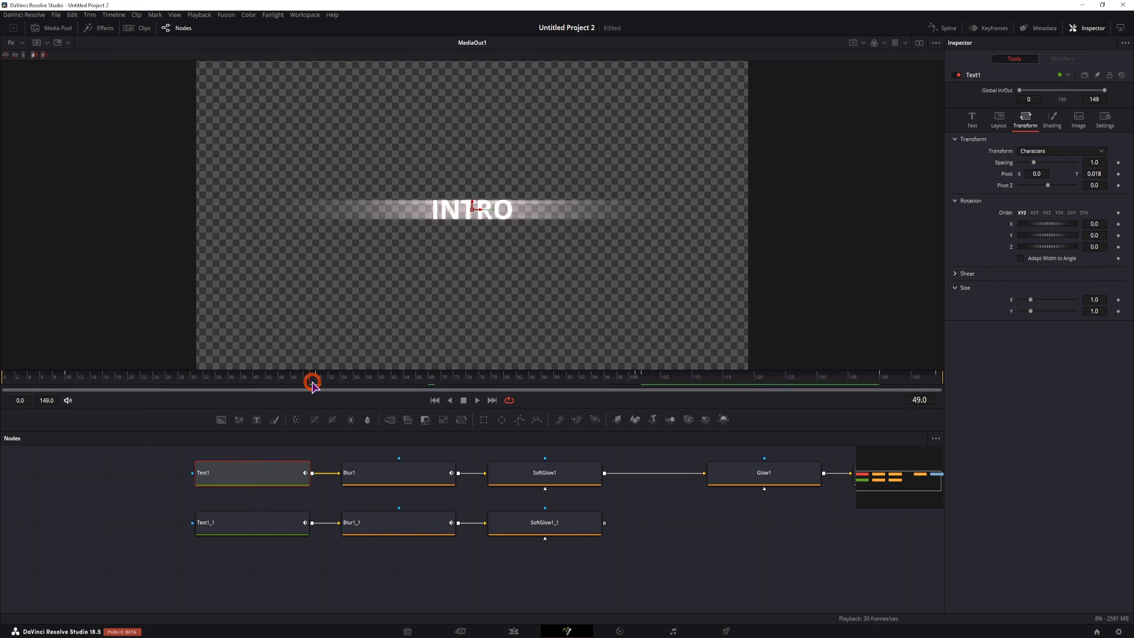
left_click_drag(313, 383, 300, 385)
left_click_drag(1037, 167, 1046, 167)
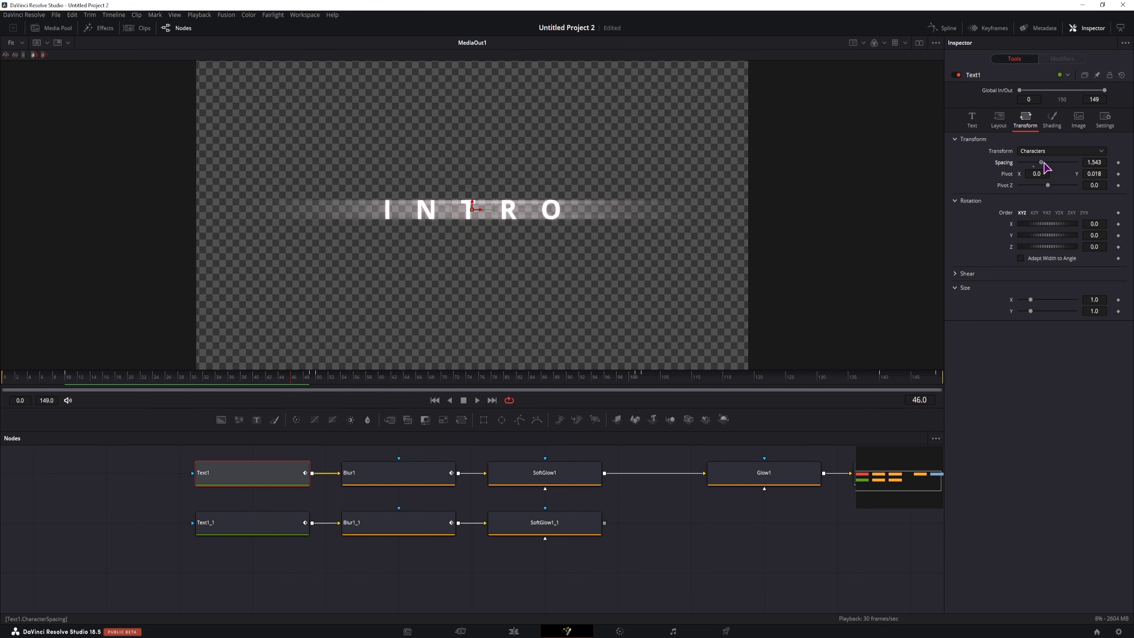
double_click(1034, 166)
left_click(1118, 162)
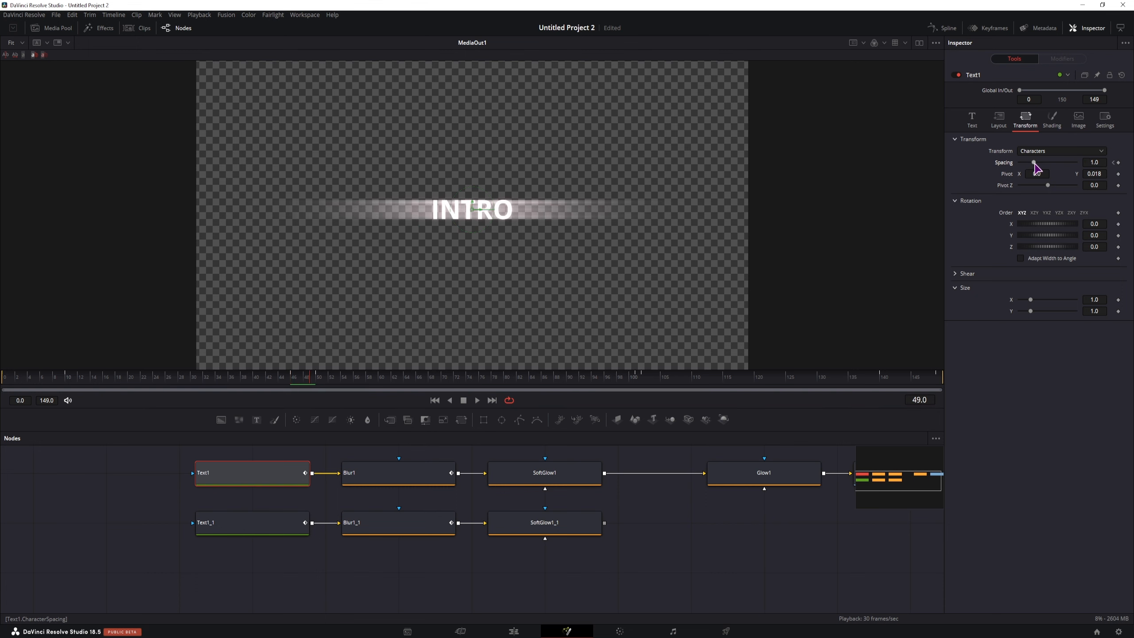
Step: Keyframe Text1's character Spacing at 0.606 on frames 49 and 50, and at 1.0 on frame 53
left_click_drag(1094, 163, 1052, 163)
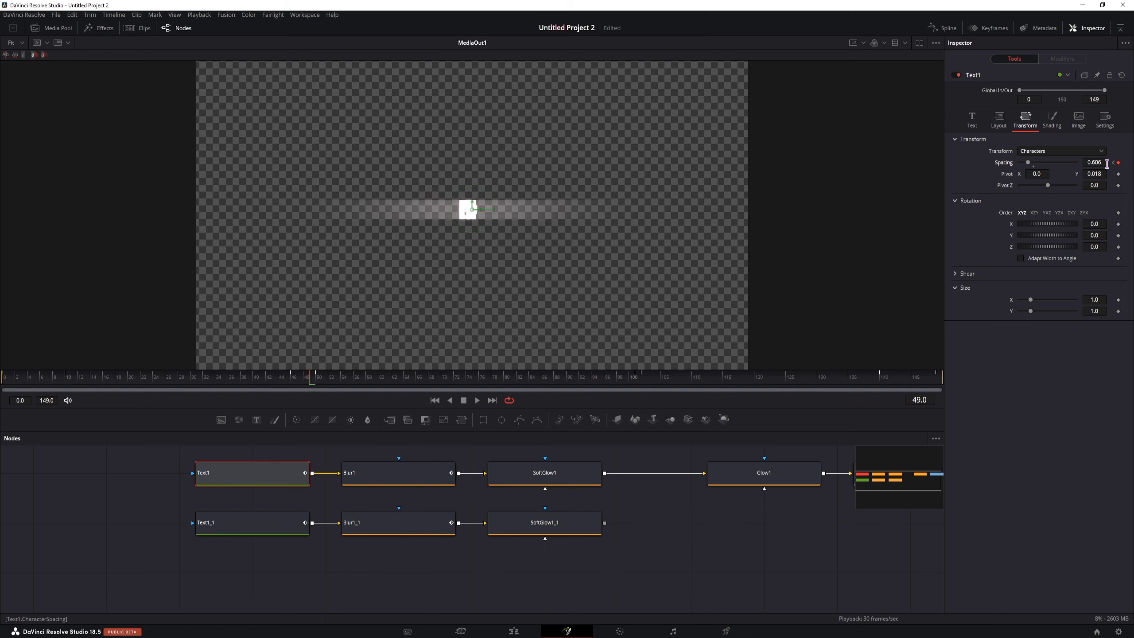
left_click(318, 380)
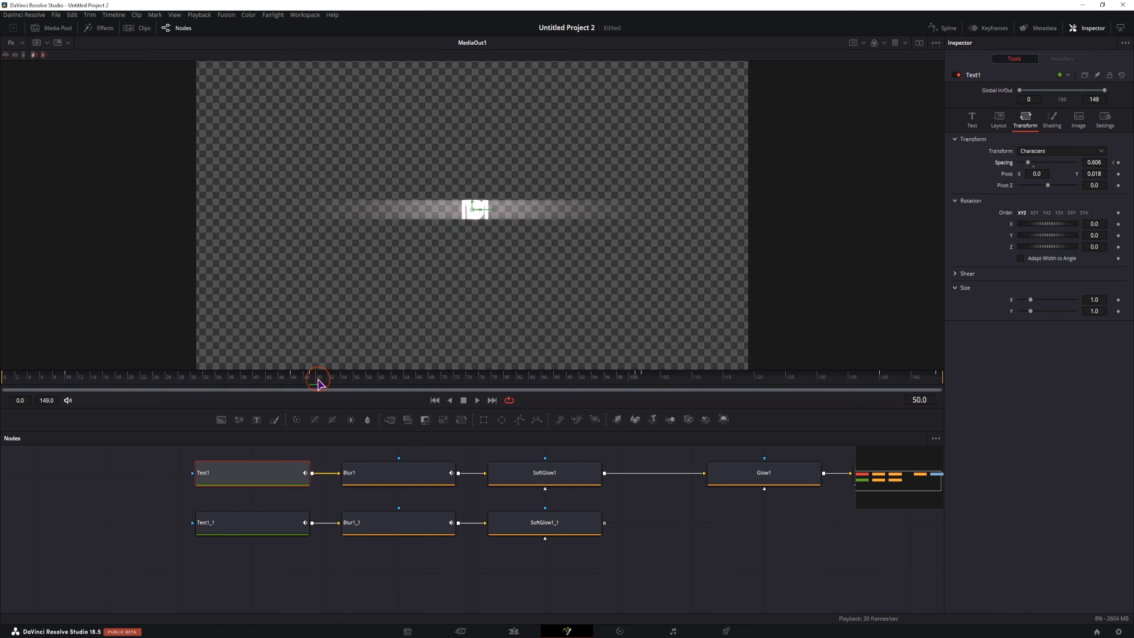
left_click(1118, 163)
left_click(334, 383)
left_click(1034, 163)
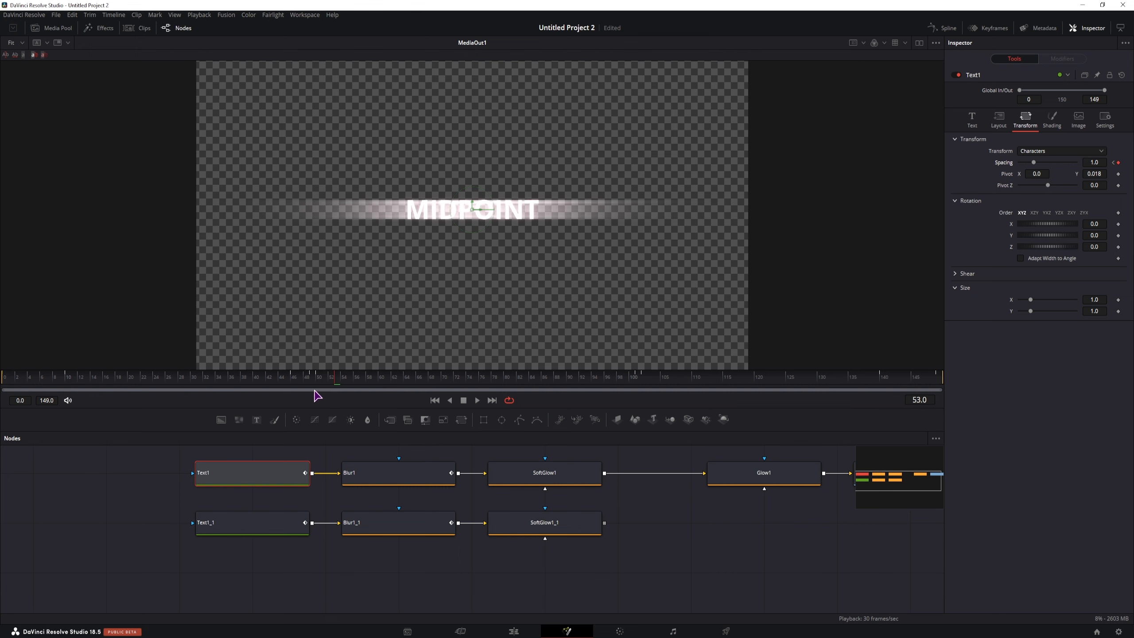
Step: Play the INTRO to MIDPOINT transition twice from around frame 41 to check the letter squeeze
left_click(258, 381)
key("space")
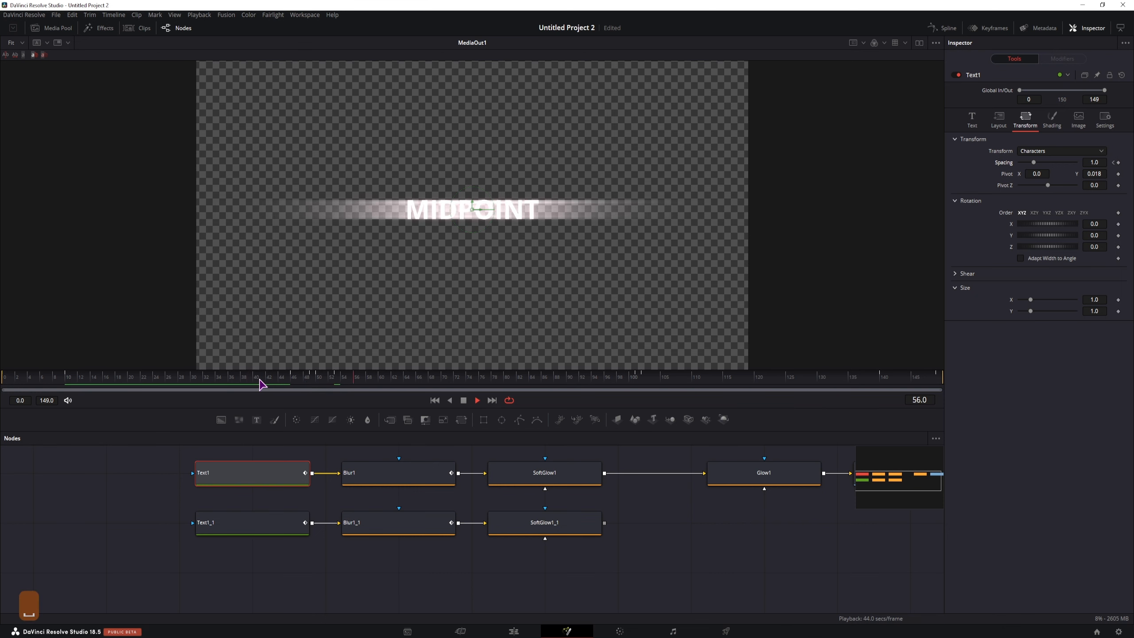
left_click(259, 380)
key("space")
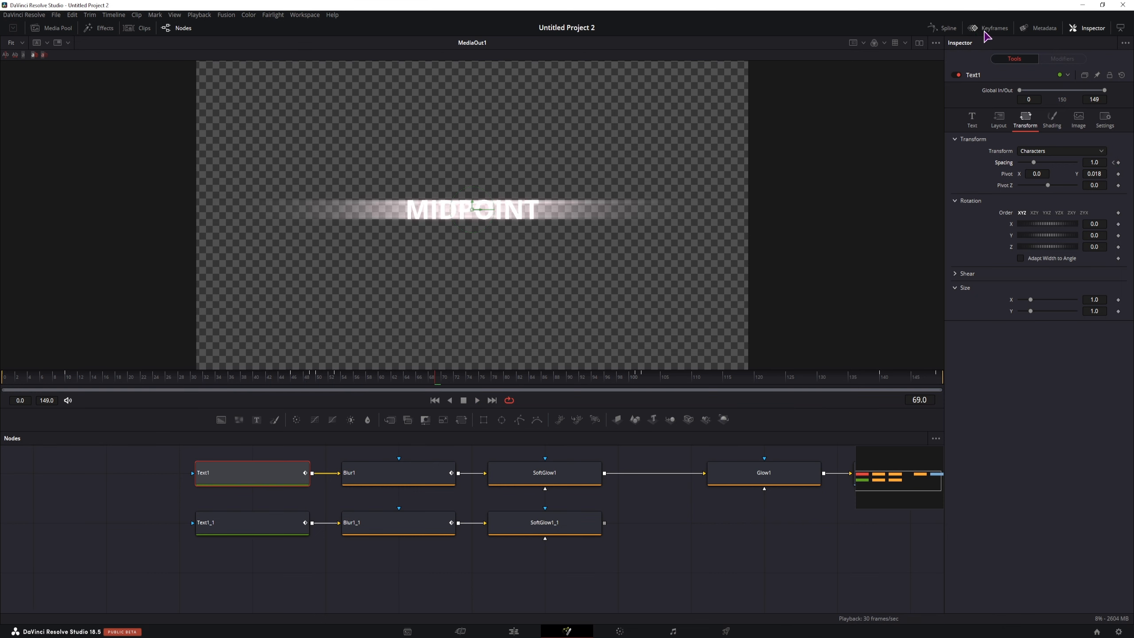
Step: Copy Text1's four Character Spacing keyframes in the keyframe timeline and paste them near the MIDPOINT to ENDING text change
left_click(999, 29)
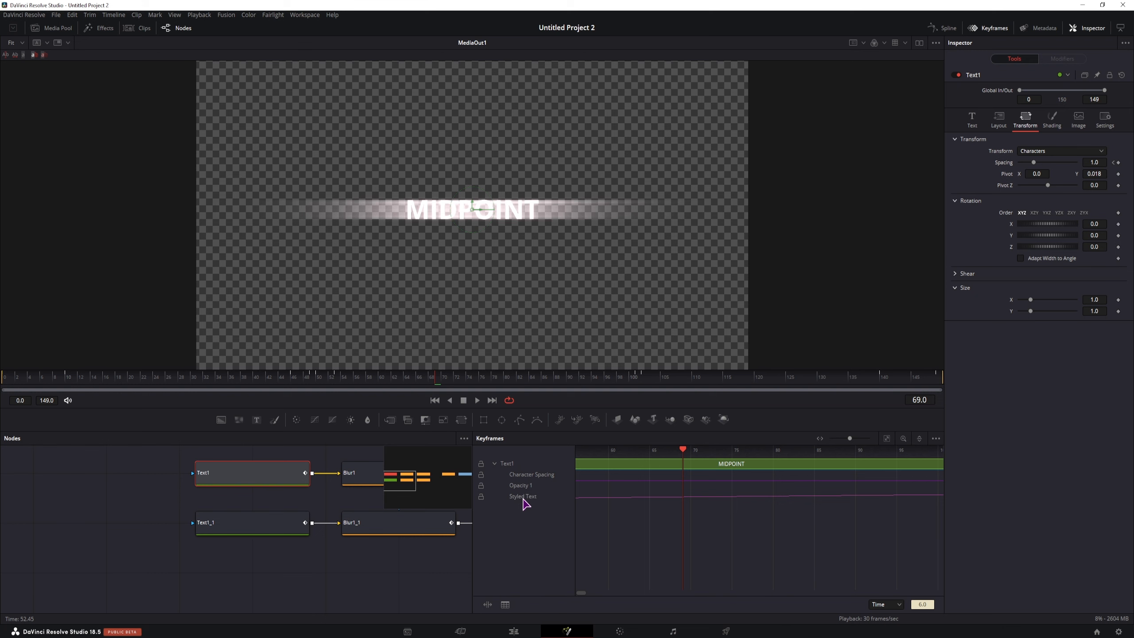
left_click(527, 475)
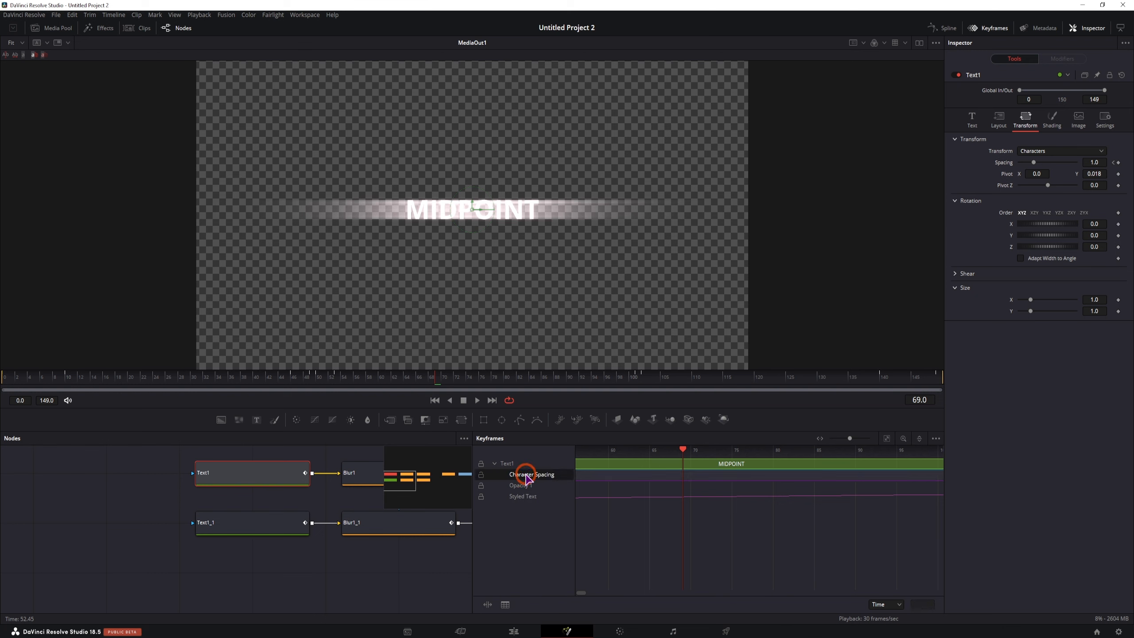
scroll(717, 524, "down", 5)
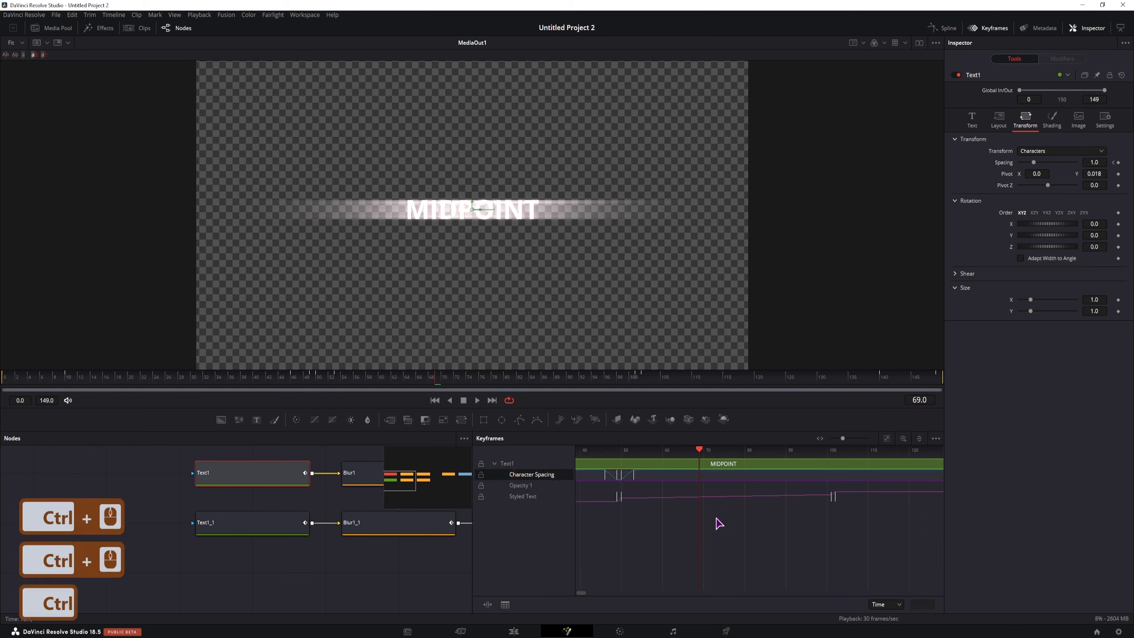
left_click_drag(699, 473, 676, 480)
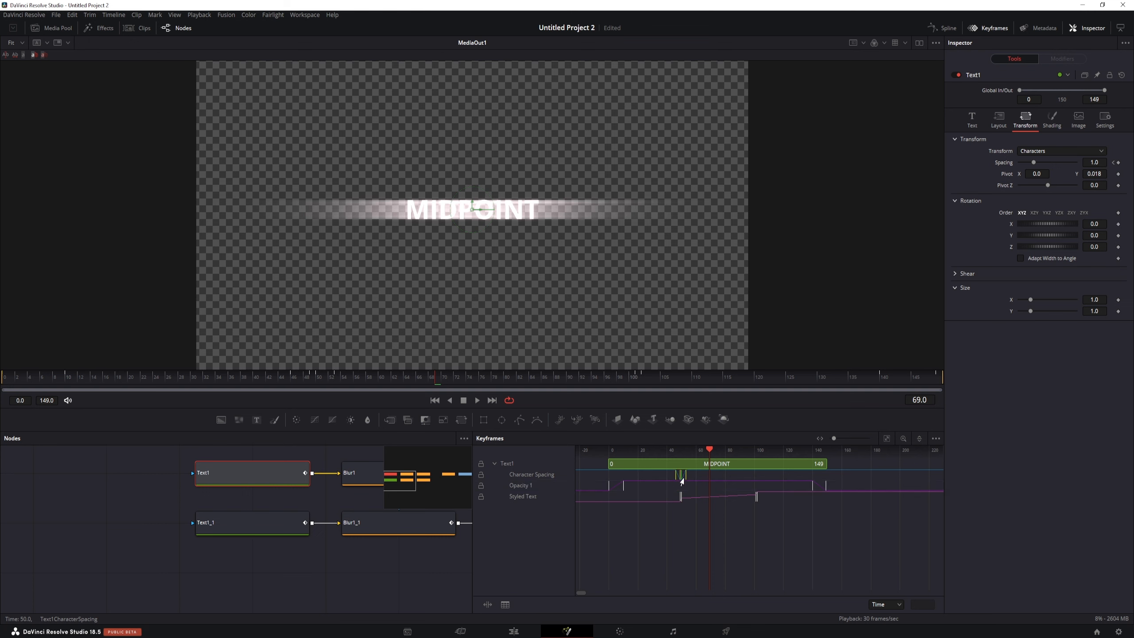
key("ctrl+c")
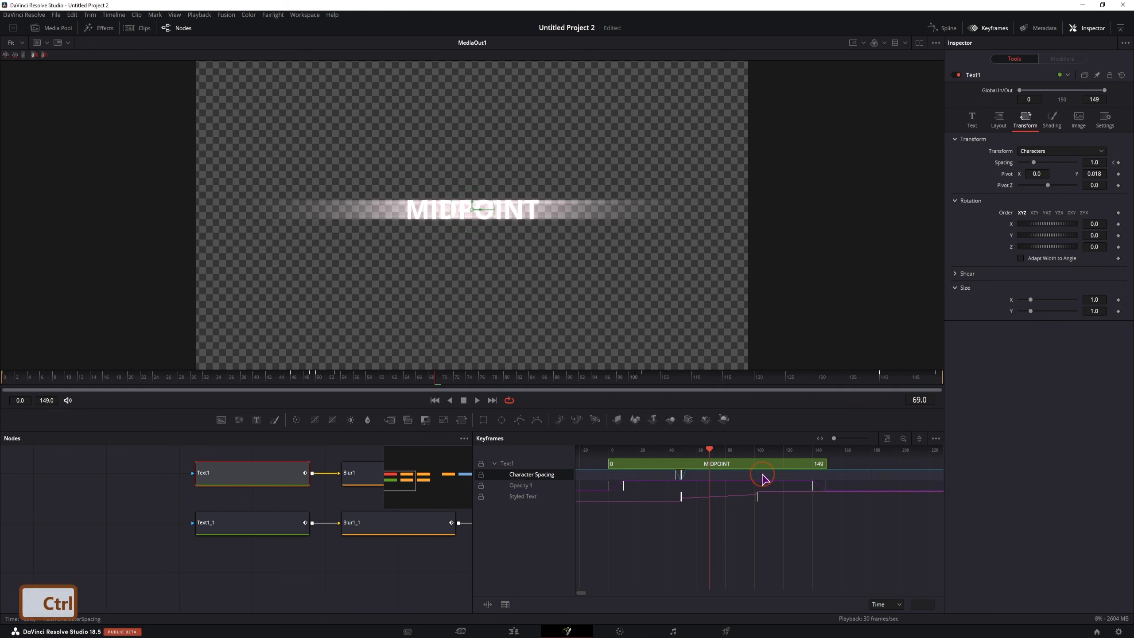
key("ctrl+v")
key("ctrl+z")
mouse_move(733, 487)
left_mouse_down()
mouse_move(715, 477)
mouse_move(762, 478)
left_mouse_up()
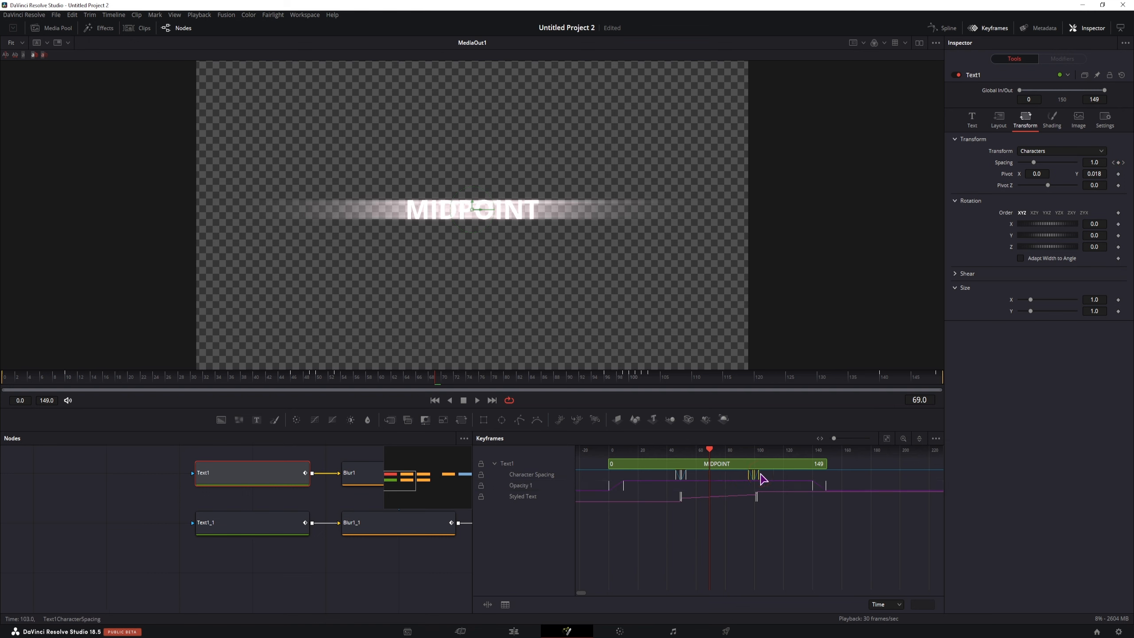
Step: Align the pasted Character Spacing keyframes so the two middle ones match the Styled Text keyframes at frames 101 and 102
scroll(678, 492, "up", 10)
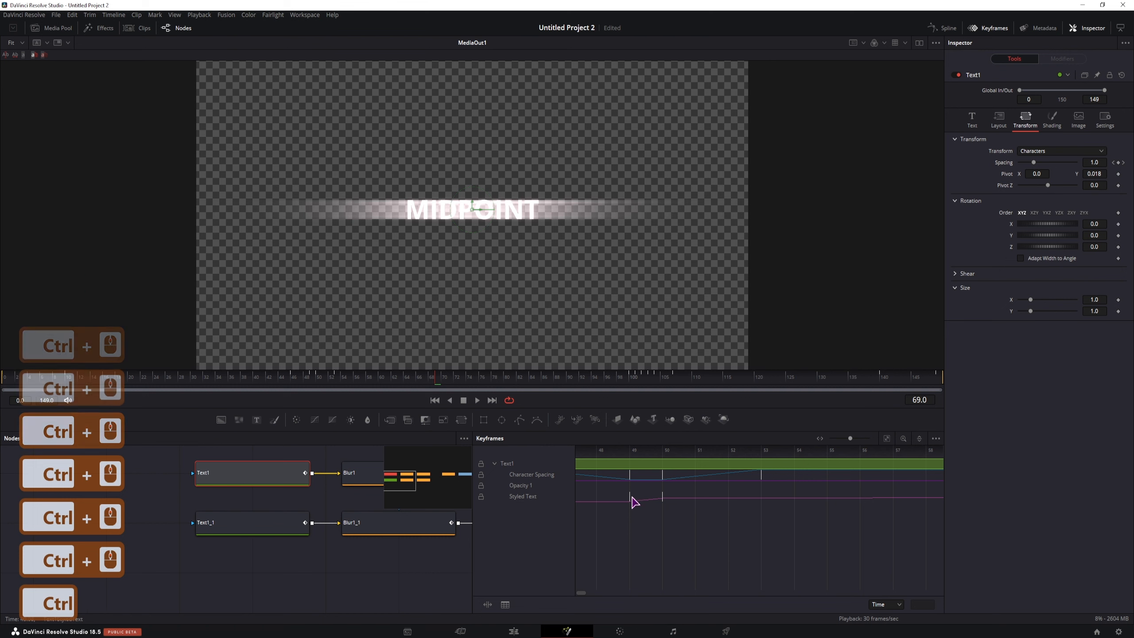
left_click_drag(846, 514, 580, 517)
left_click_drag(860, 517, 605, 520)
left_click_drag(864, 523, 797, 519)
left_click_drag(778, 478, 736, 483)
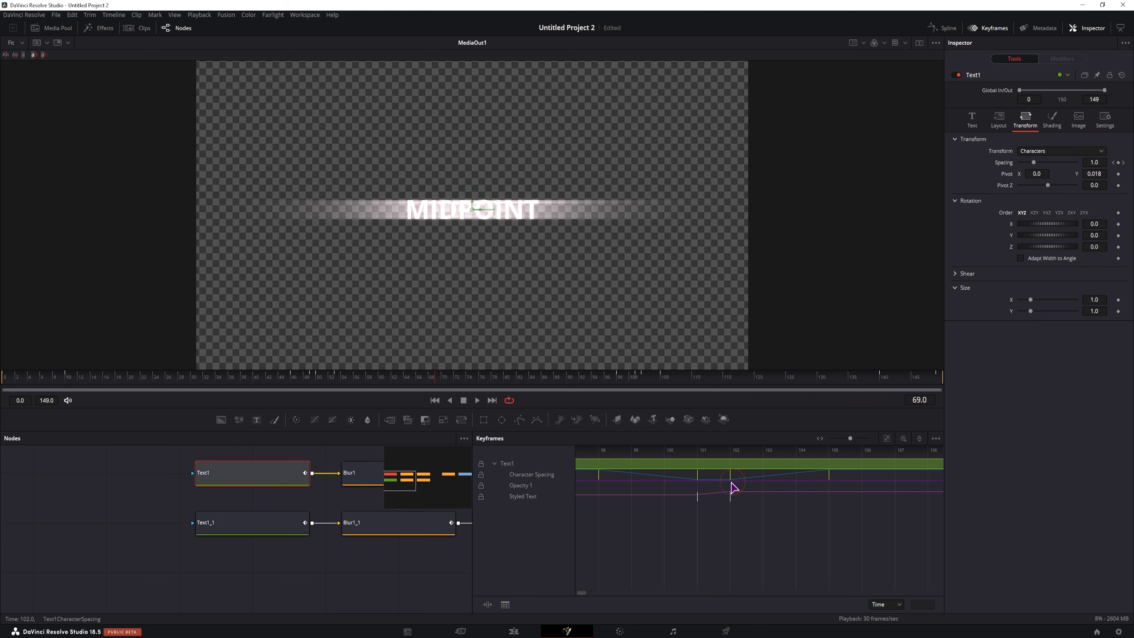
Step: Play the animation from around frame 6 to check the letter squeeze at both text changes
left_click(46, 387)
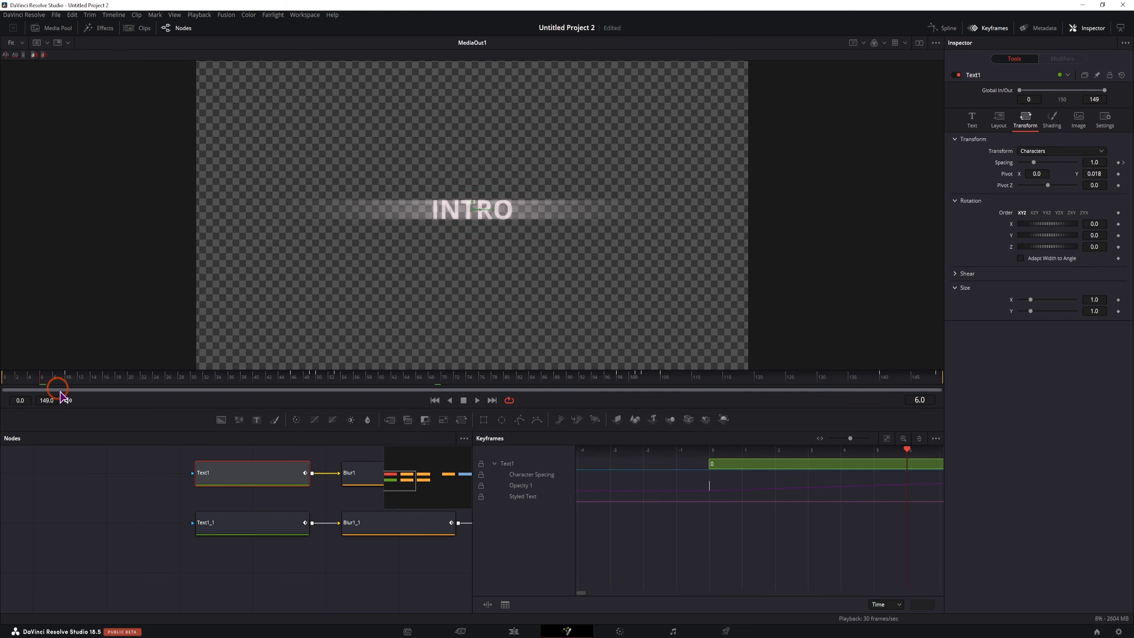
key("space")
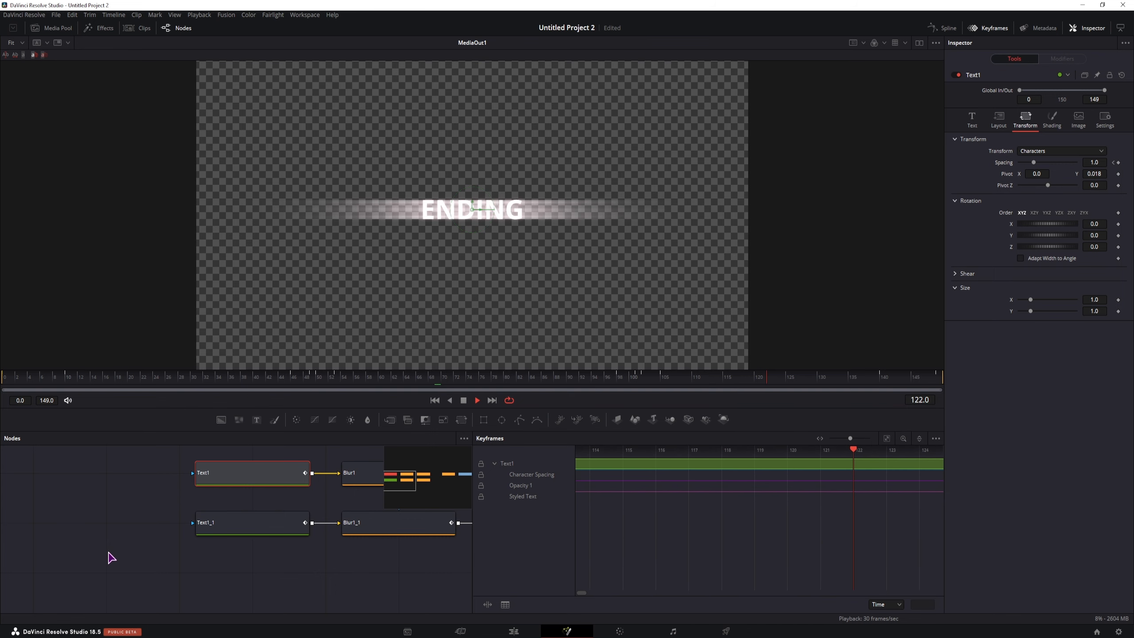
key("space")
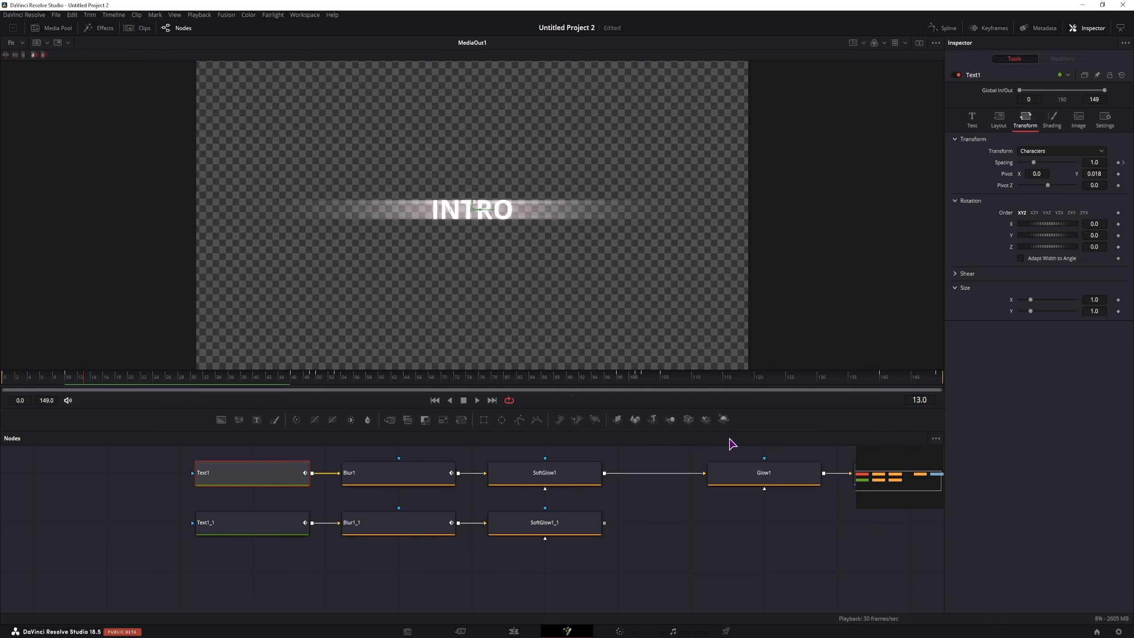
Step: Show SoftGlow1_1's output in the viewer and play the vertical glow version of the title
left_click(544, 532)
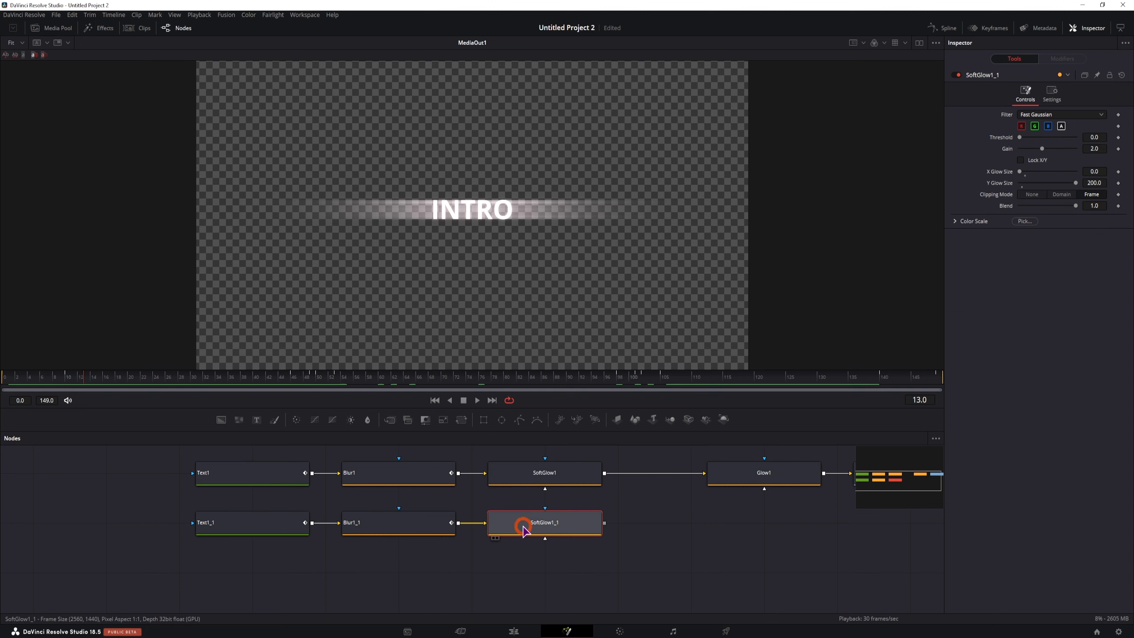
key("2")
key("space")
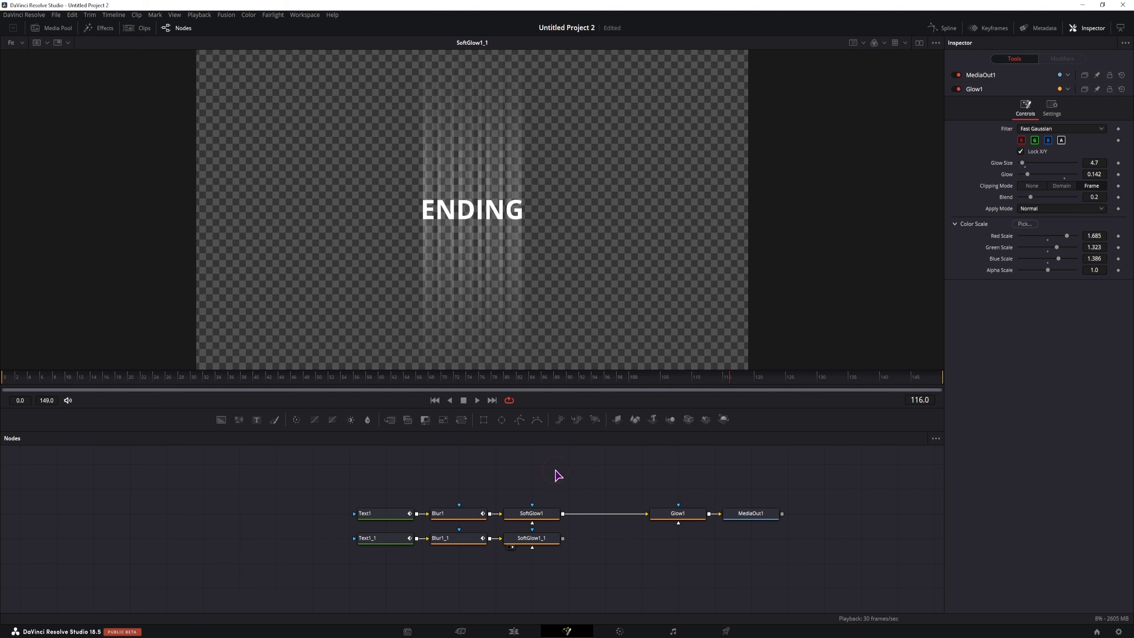
Step: Add a Dissolve node between SoftGlow1 and Glow1, and connect SoftGlow1_1 as its foreground
key("ctrl+space")
type("dissol")
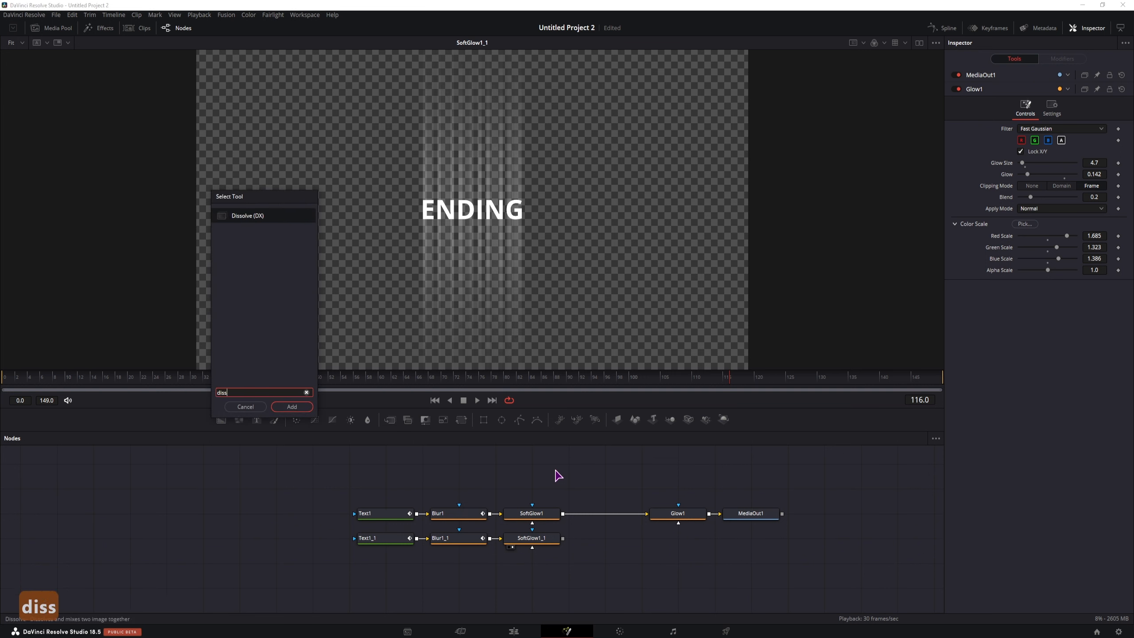
left_click(293, 406)
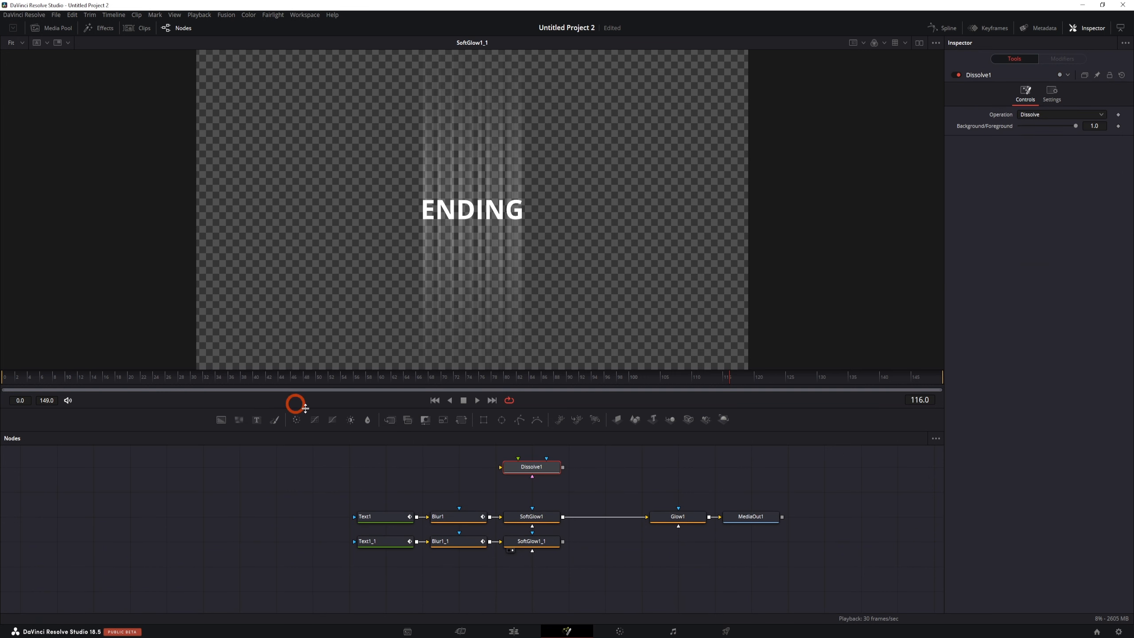
left_click_drag(563, 541, 604, 517)
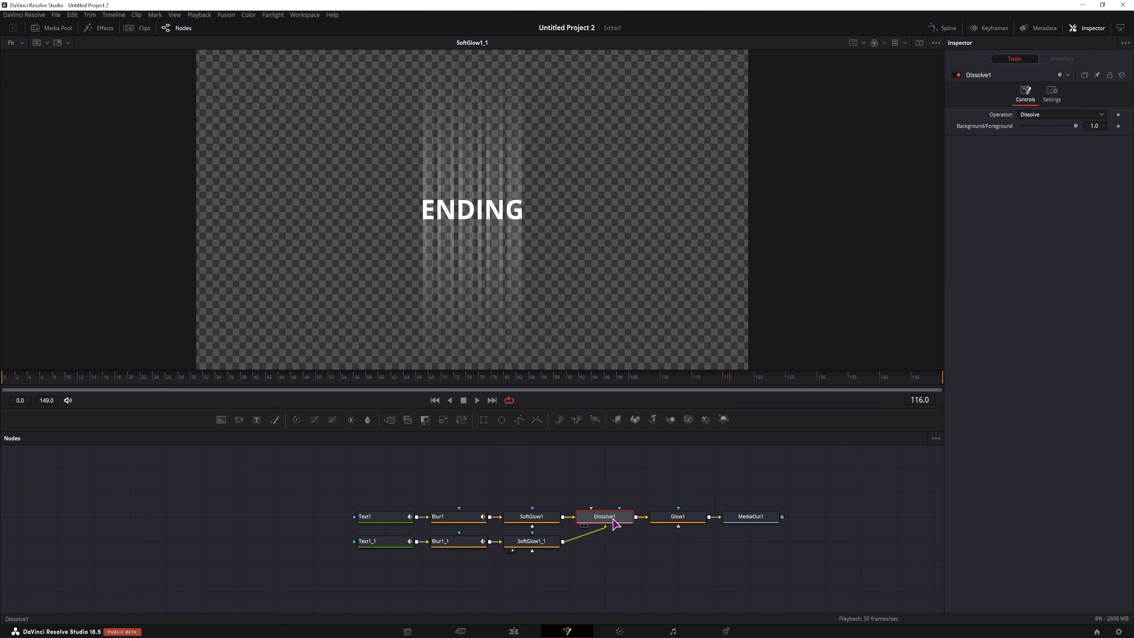
Step: Rearrange the end of the node chain so Glow1 sits beside Dissolve1 with a gap before MediaOut1
left_click(680, 517)
left_click_drag(764, 550, 785, 518)
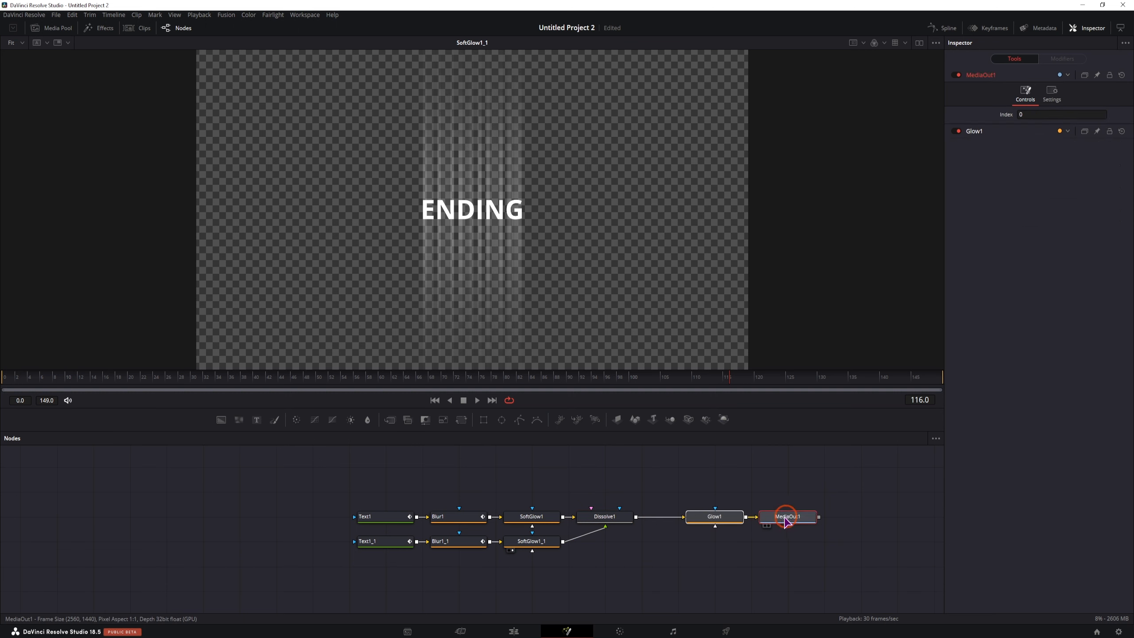
left_click(715, 517)
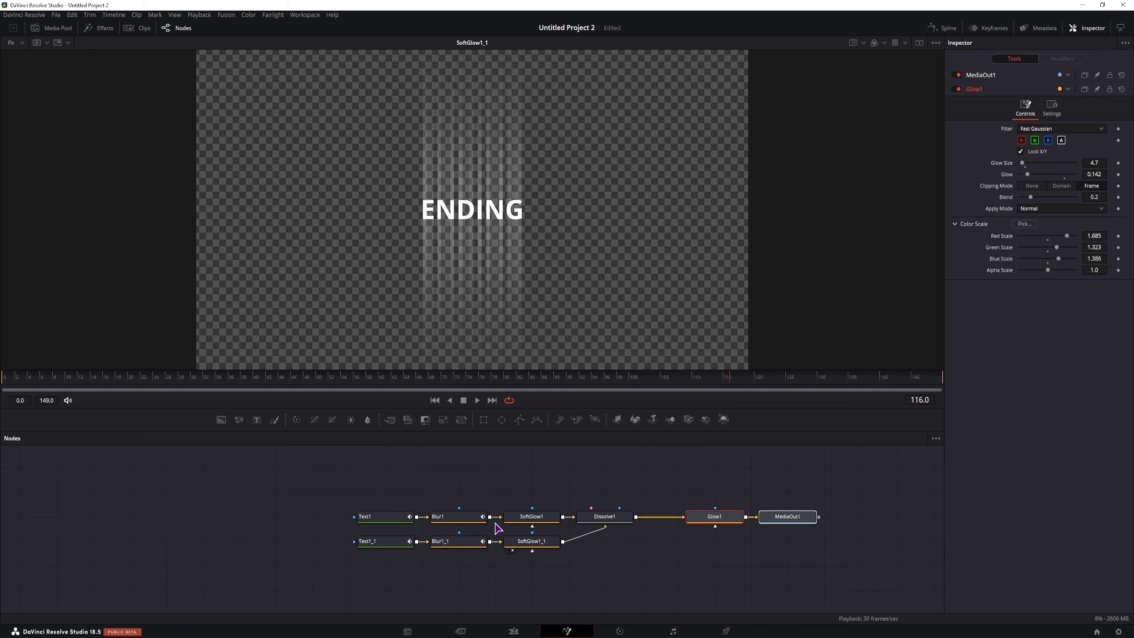
left_click(714, 560)
left_click_drag(715, 517, 678, 517)
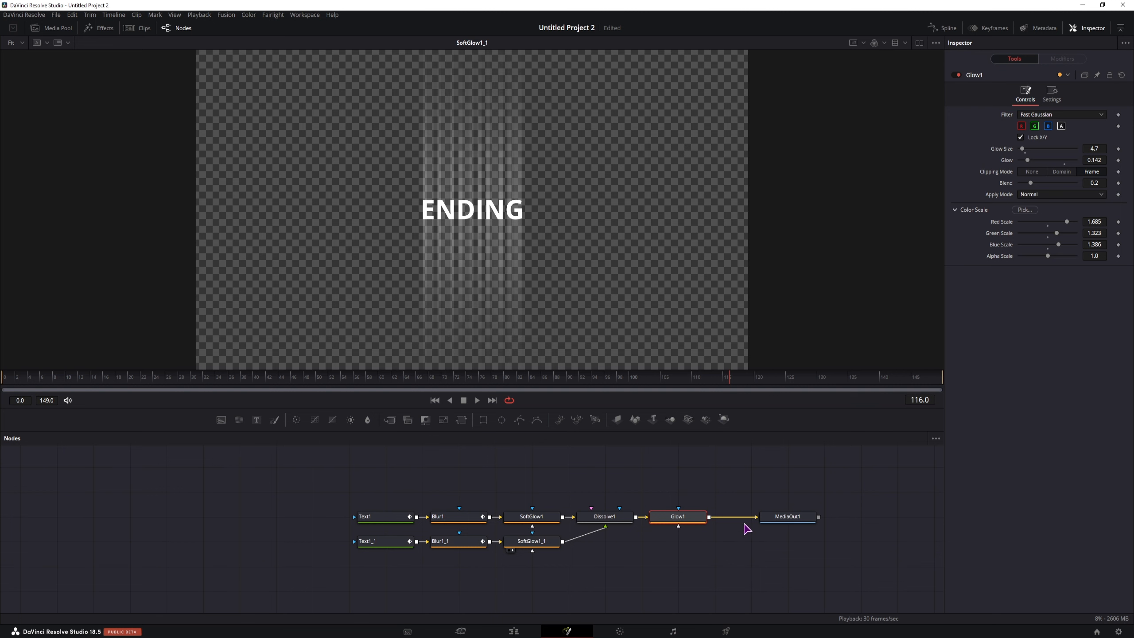
Step: Set Dissolve1's Background/Foreground to 0.0 and show MediaOut1 in the viewer
left_click(603, 523)
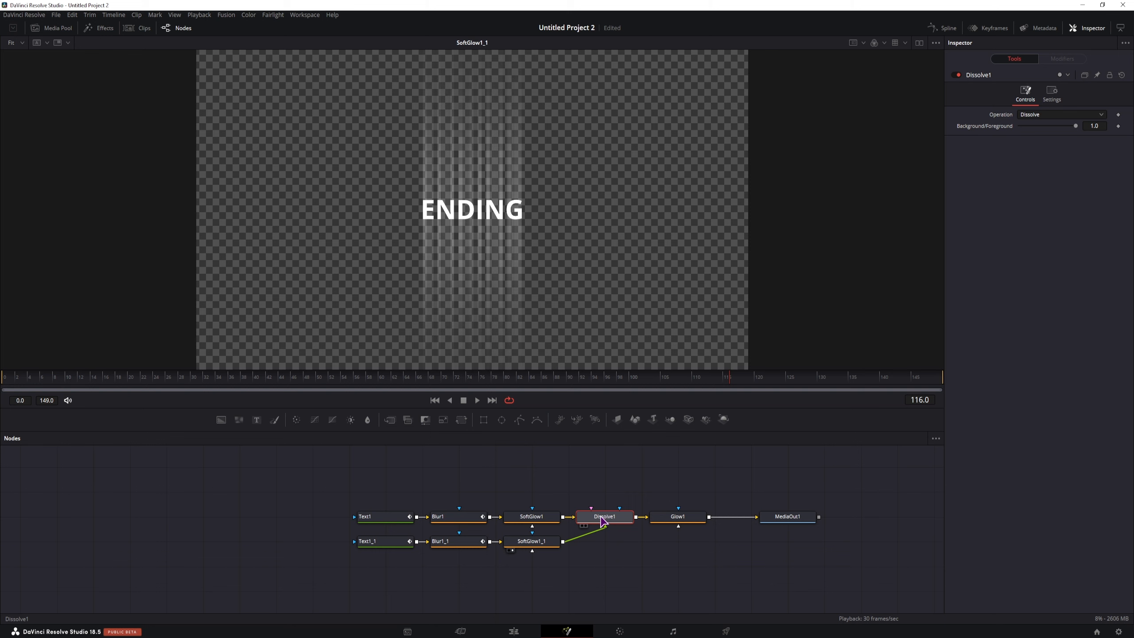
left_click(1076, 126)
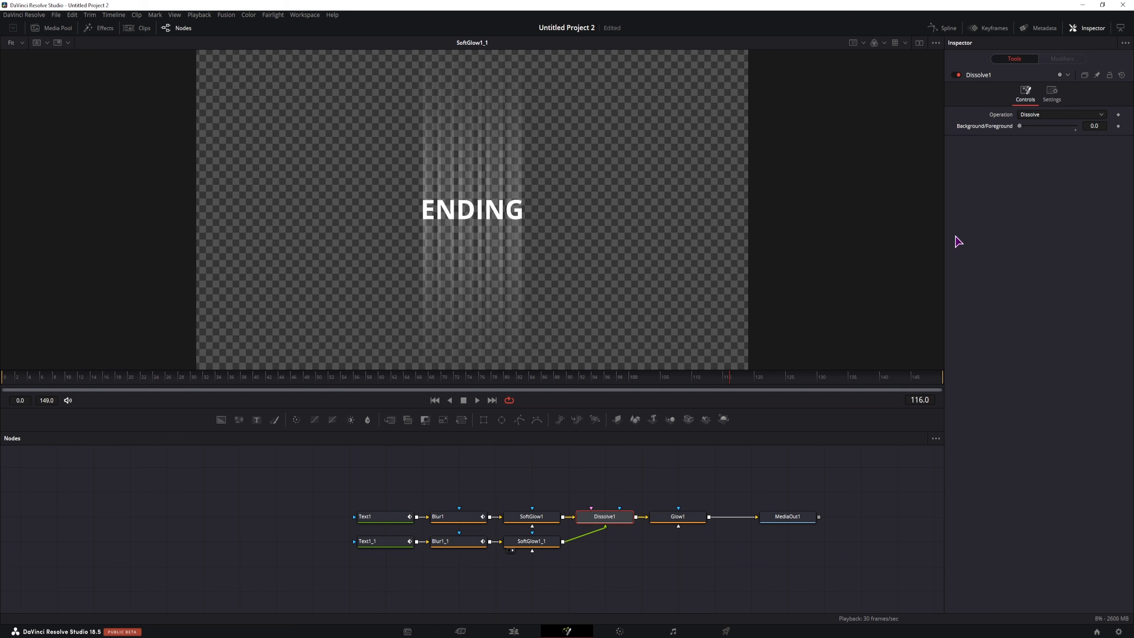
left_click(797, 519)
key("2")
Step: Try several Background/Foreground mixes on Dissolve1 between the horizontal and vertical glow, and set the value to 0.5
mouse_move(1020, 126)
left_mouse_down()
mouse_move(1120, 124)
mouse_move(948, 127)
left_mouse_up()
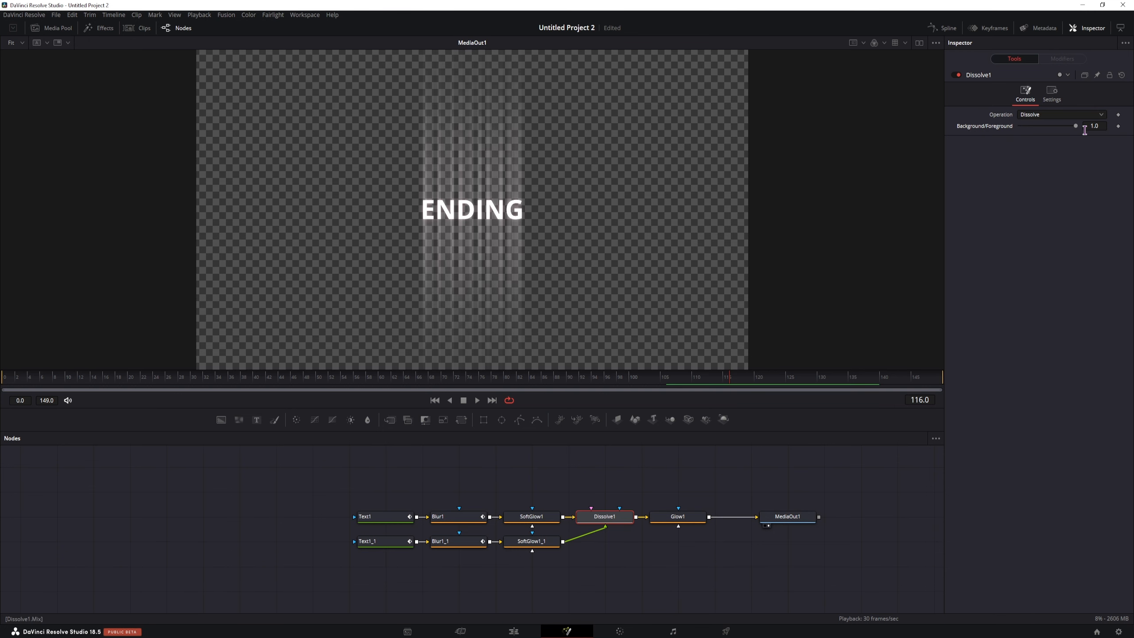
left_click_drag(1022, 128, 1046, 127)
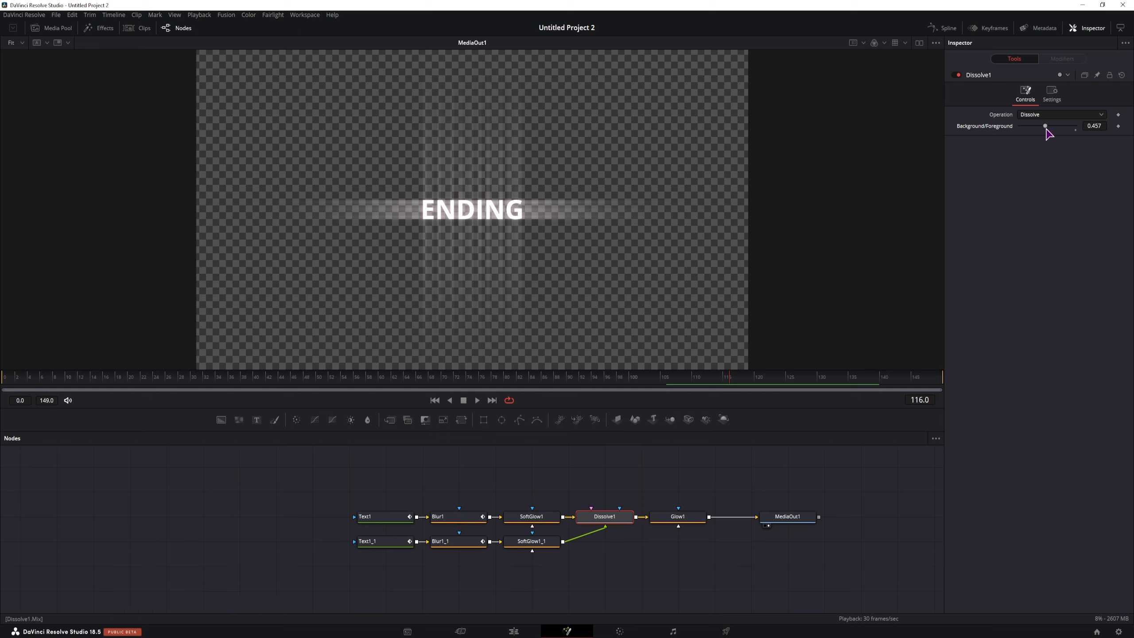
left_click_drag(1046, 127, 1055, 128)
left_click(1095, 126)
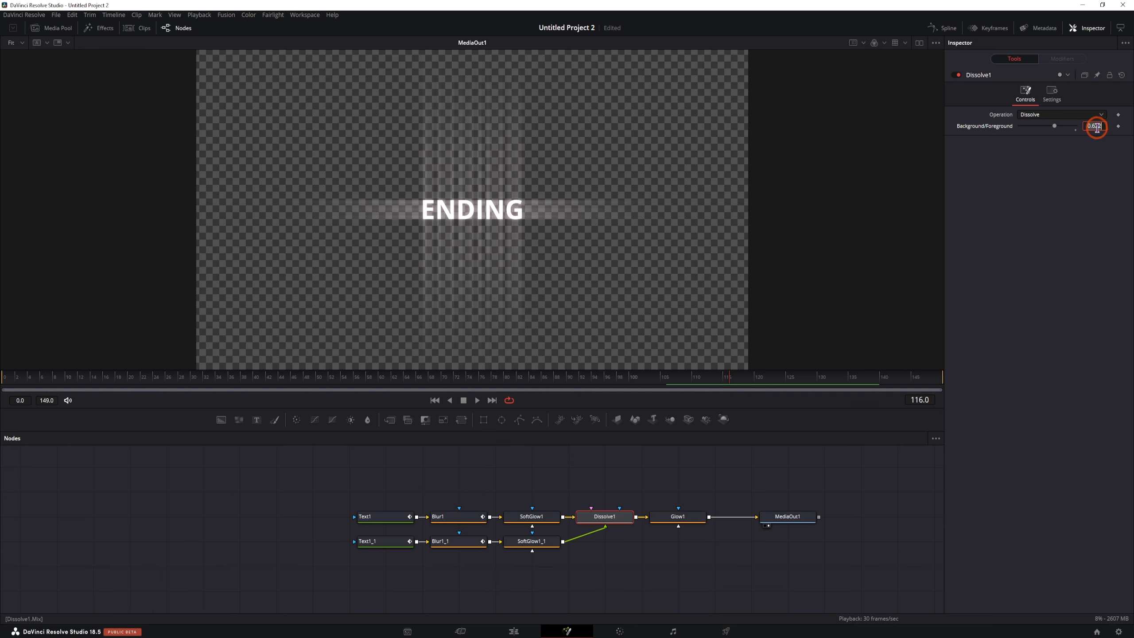
type("0.5")
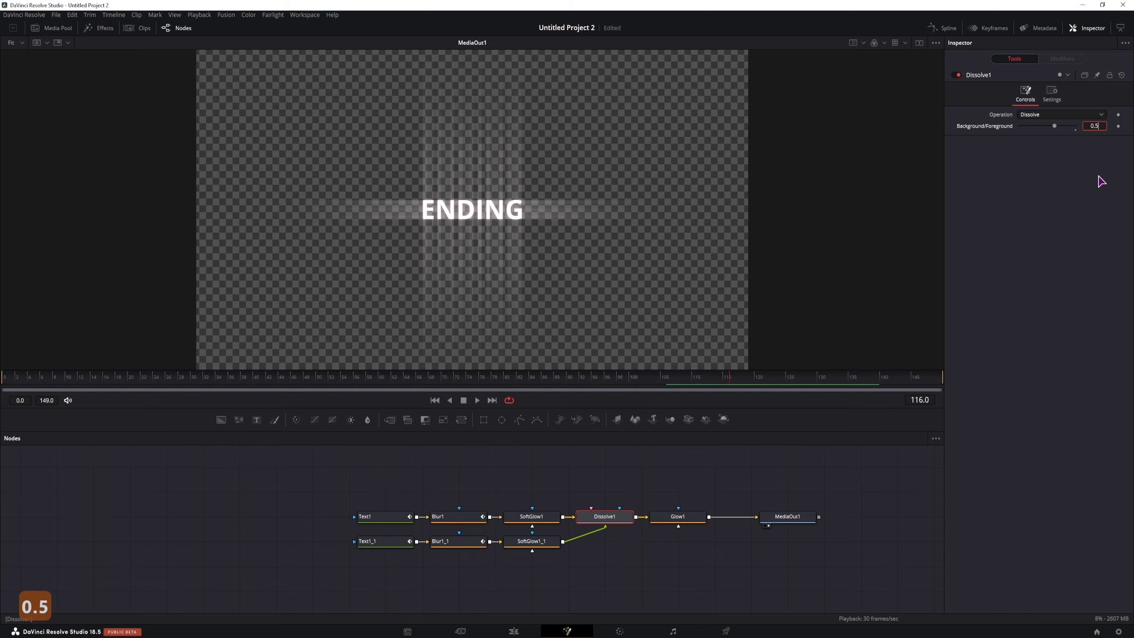
left_click(1100, 239)
Step: Play the title from its first frame to preview the blended horizontal and vertical glow
key("Home")
key("space")
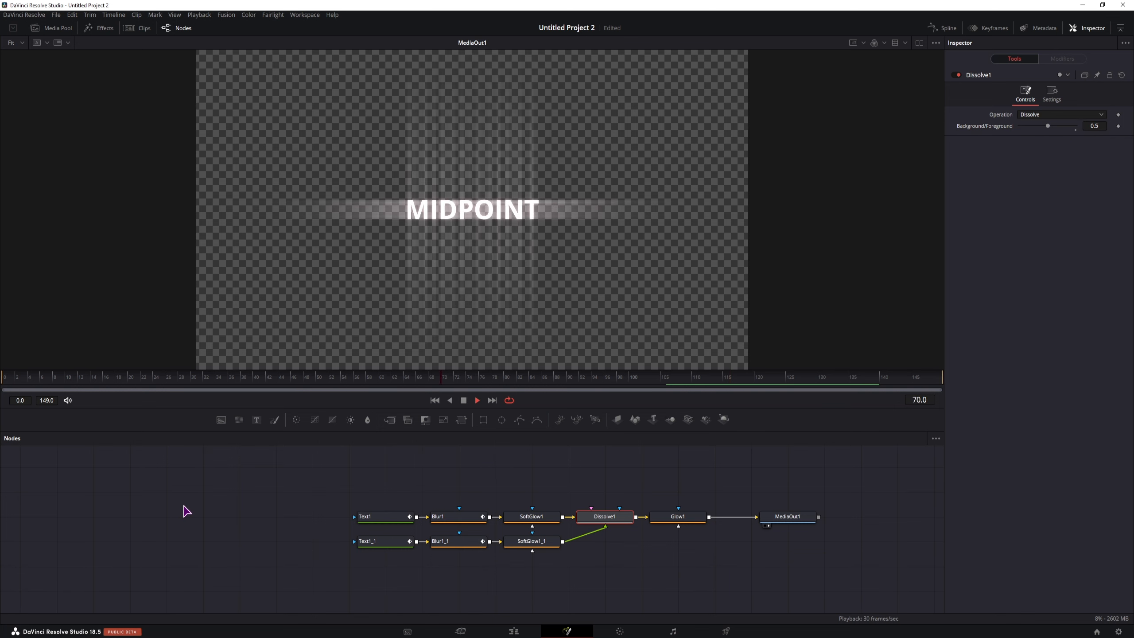
key("space")
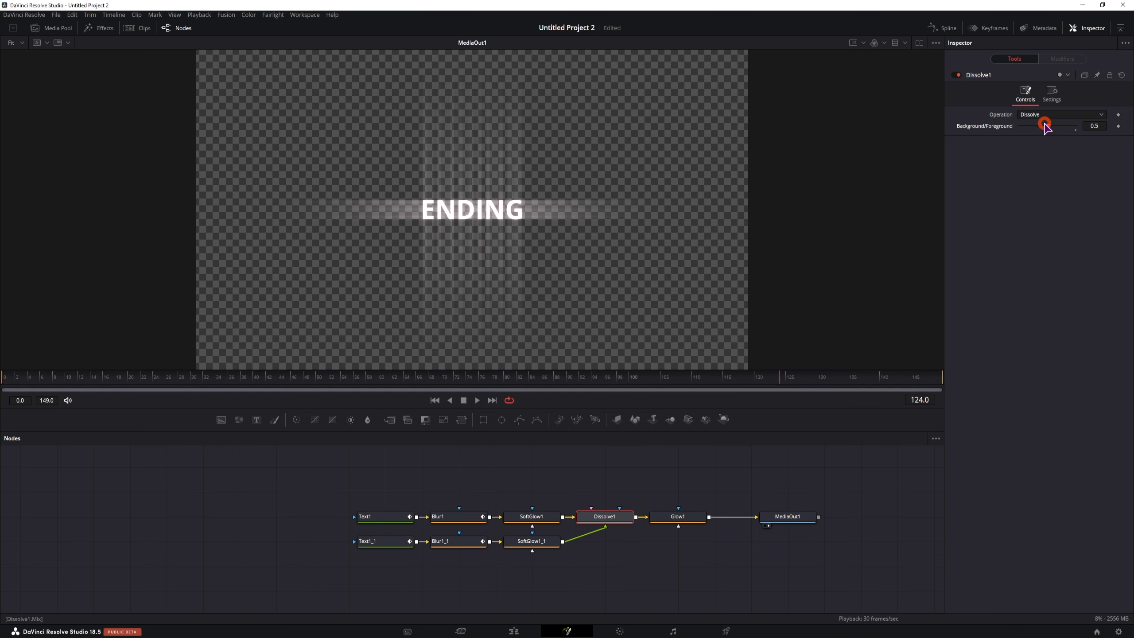
Step: Set Dissolve1's Background/Foreground to 1.0 and look over the node's general settings
left_click_drag(1049, 129, 1103, 127)
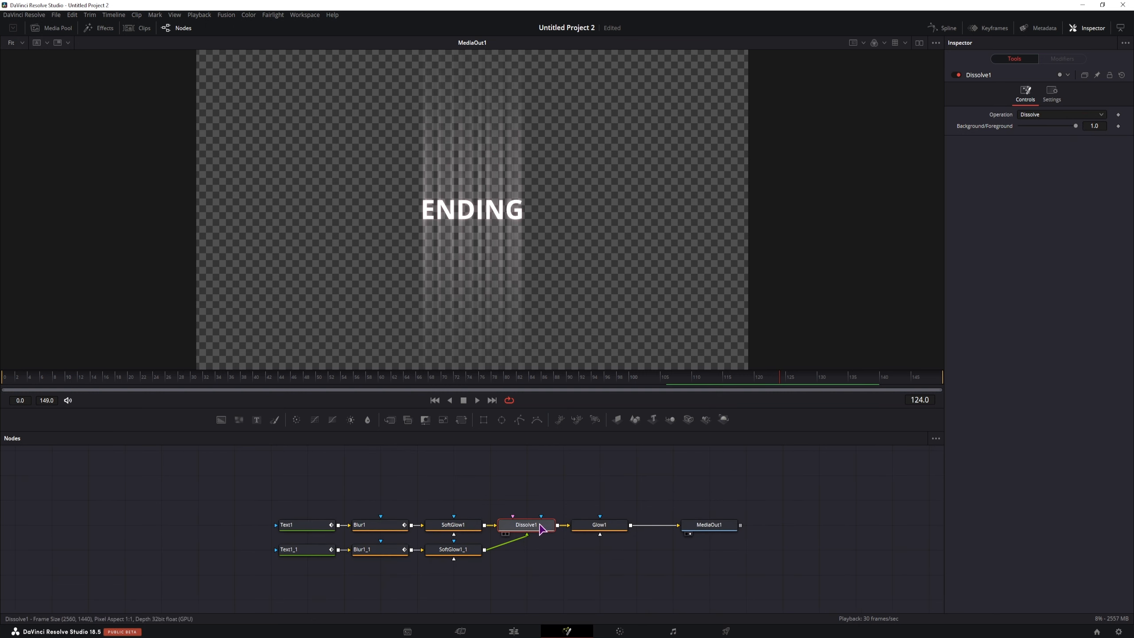
left_click(1047, 99)
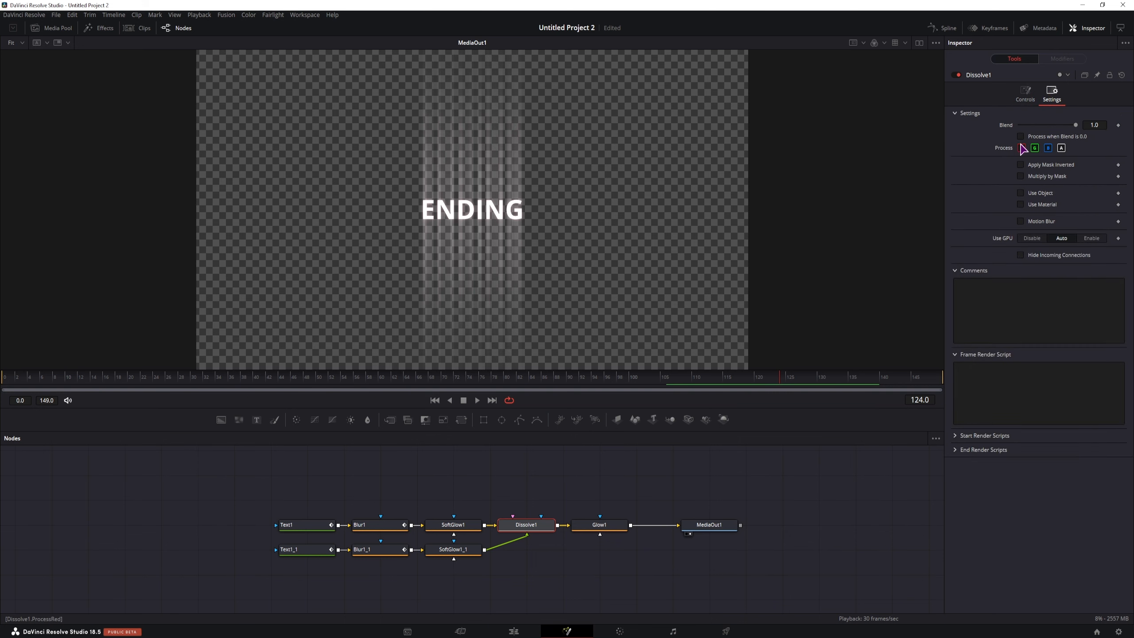
left_click(1025, 95)
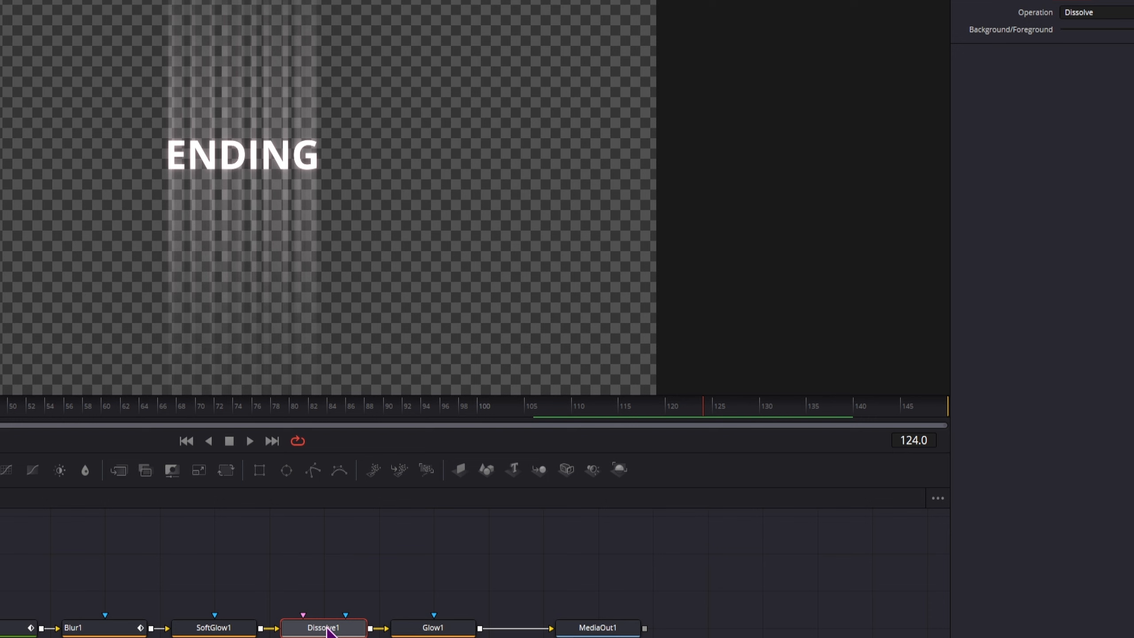
Step: Add an animatable checkbox control named Horizontal/Vertical to Dissolve1's Controls page, and try switching it on and off
right_click(328, 630)
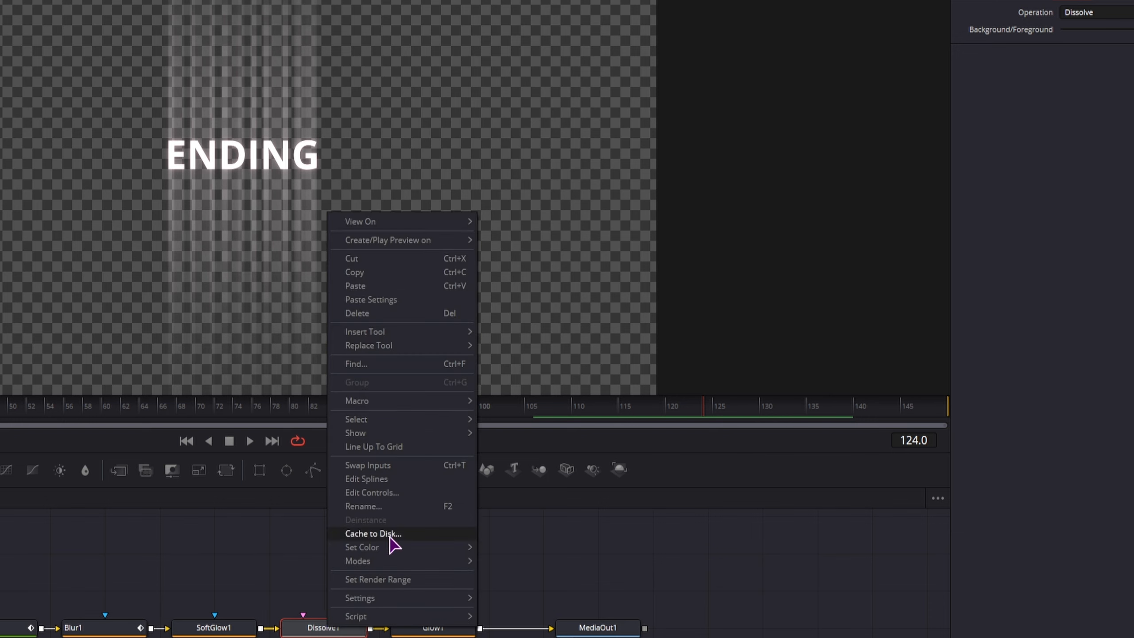
left_click(392, 495)
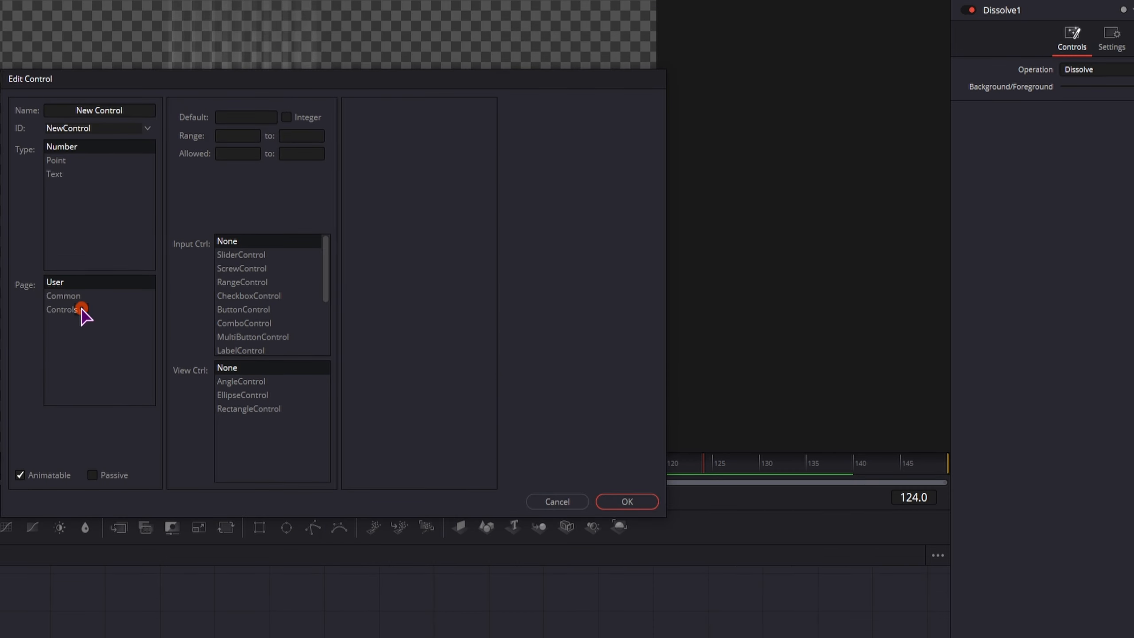
left_click(65, 253)
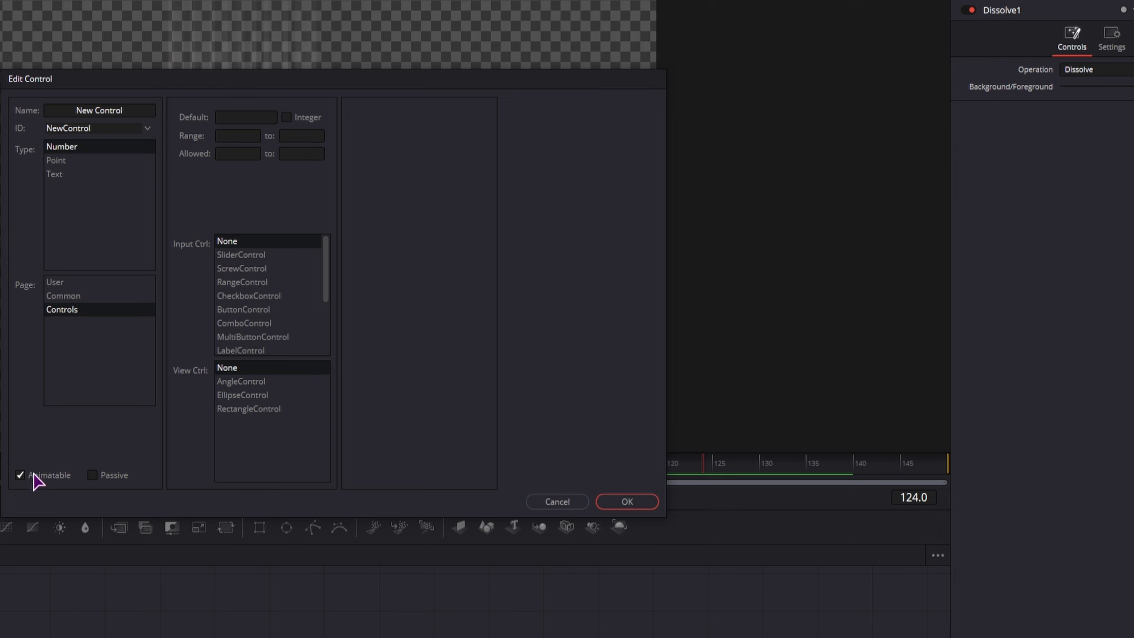
left_click(138, 112)
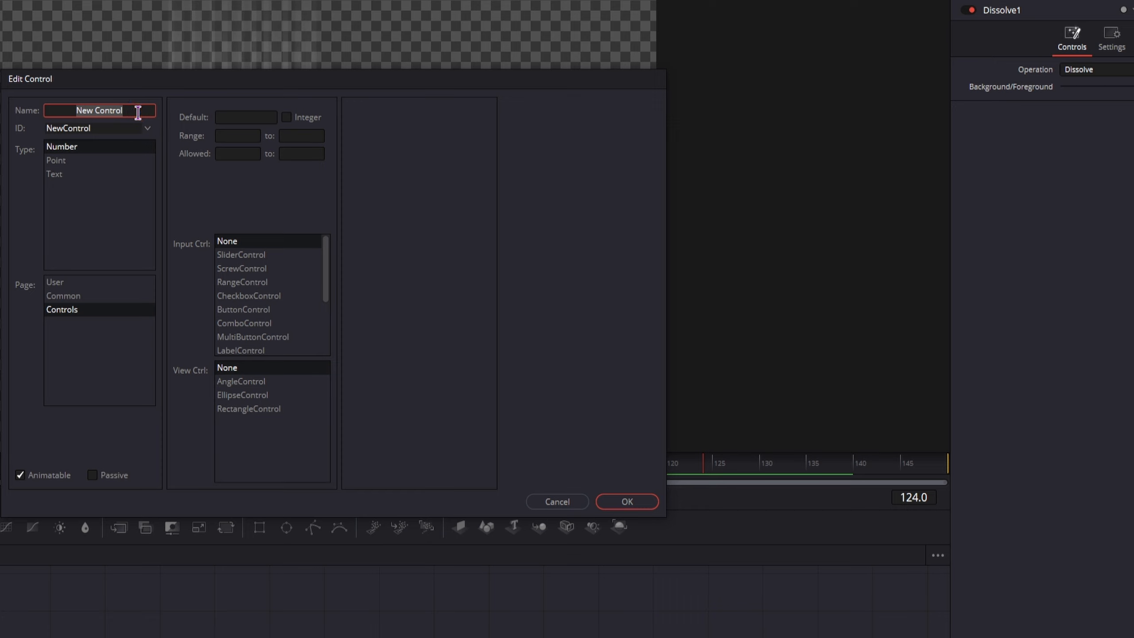
type("Horizontal/Vertical")
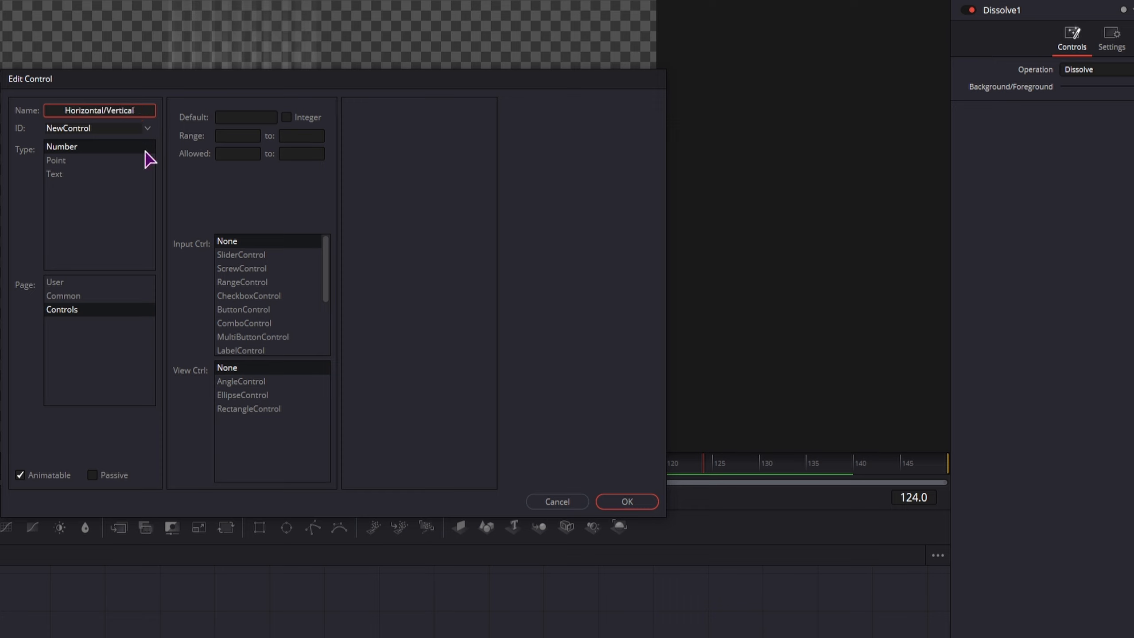
left_click(268, 296)
left_click(627, 501)
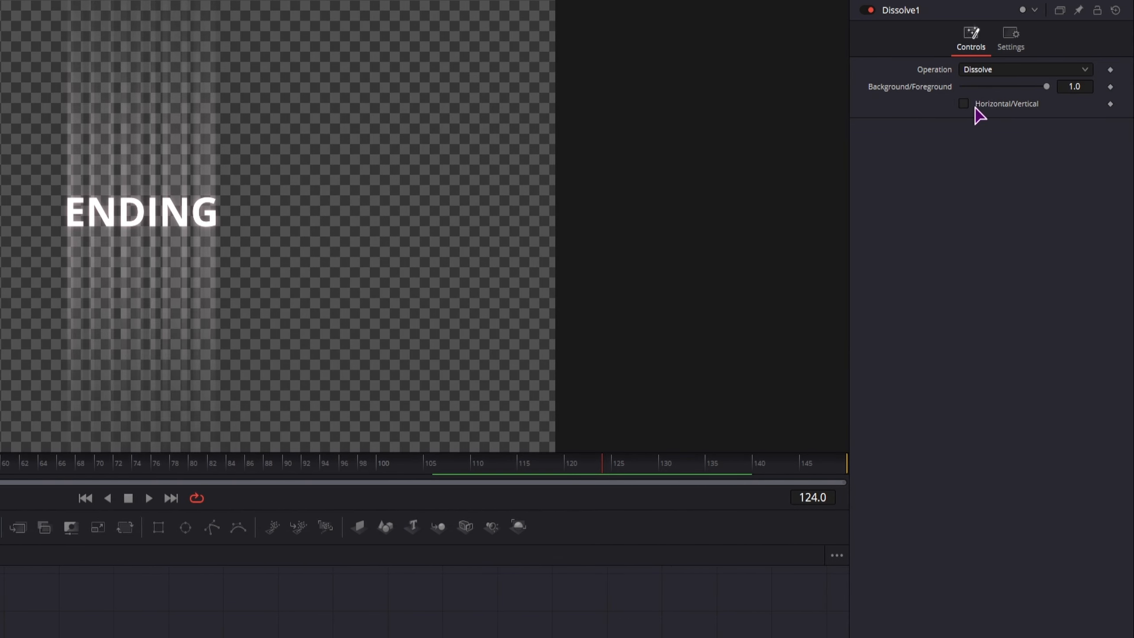
left_click(964, 104)
left_click(964, 104)
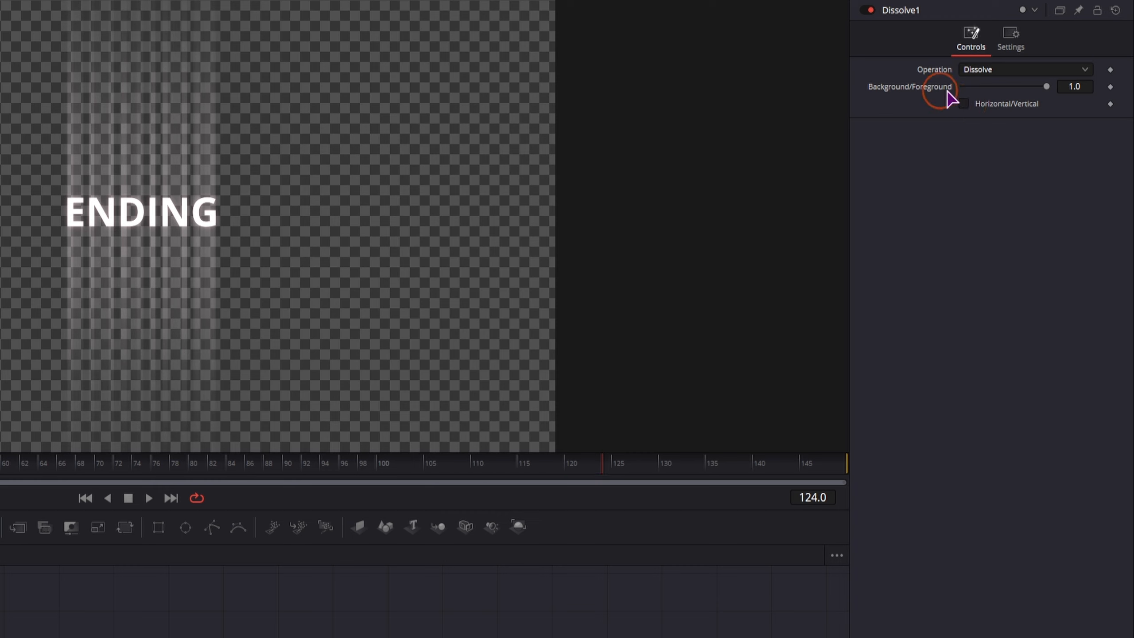
Step: Drive Dissolve1's Background/Foreground with an expression linked to the Horizontal/Vertical checkbox (Horizontal_Vertical)
left_click(1086, 85)
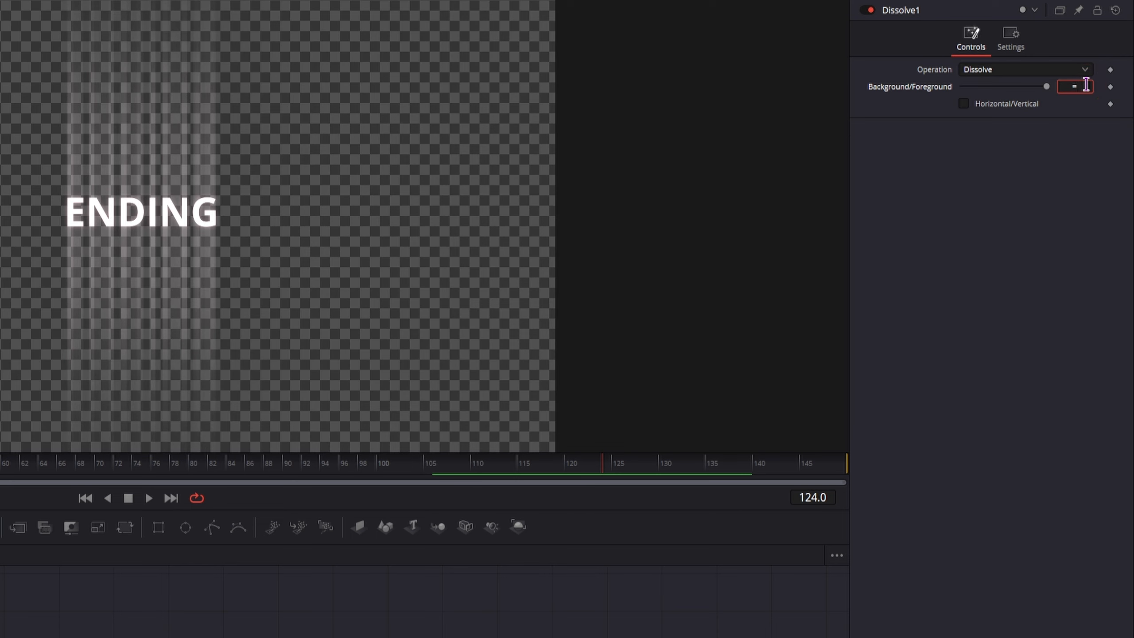
type("=")
key("Return")
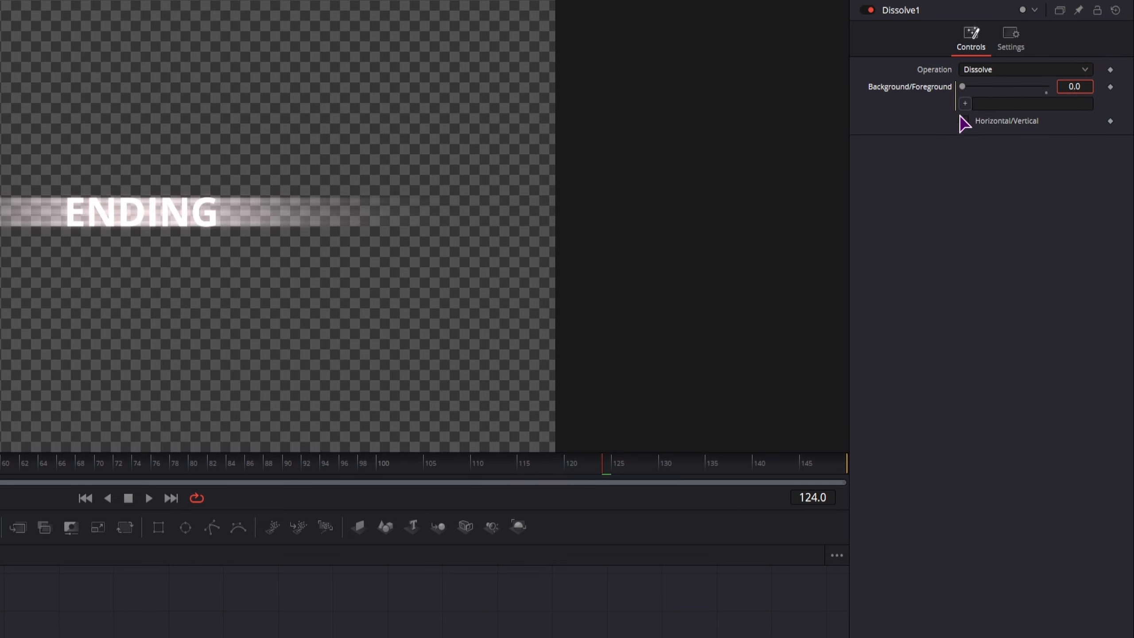
left_click_drag(966, 103, 994, 122)
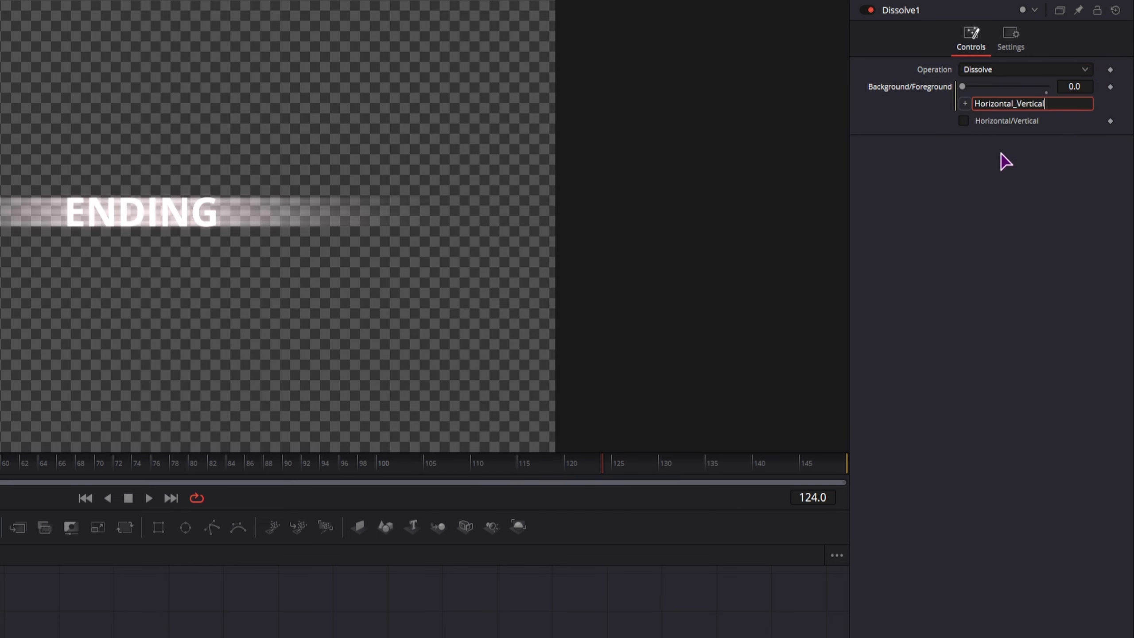
left_click(995, 180)
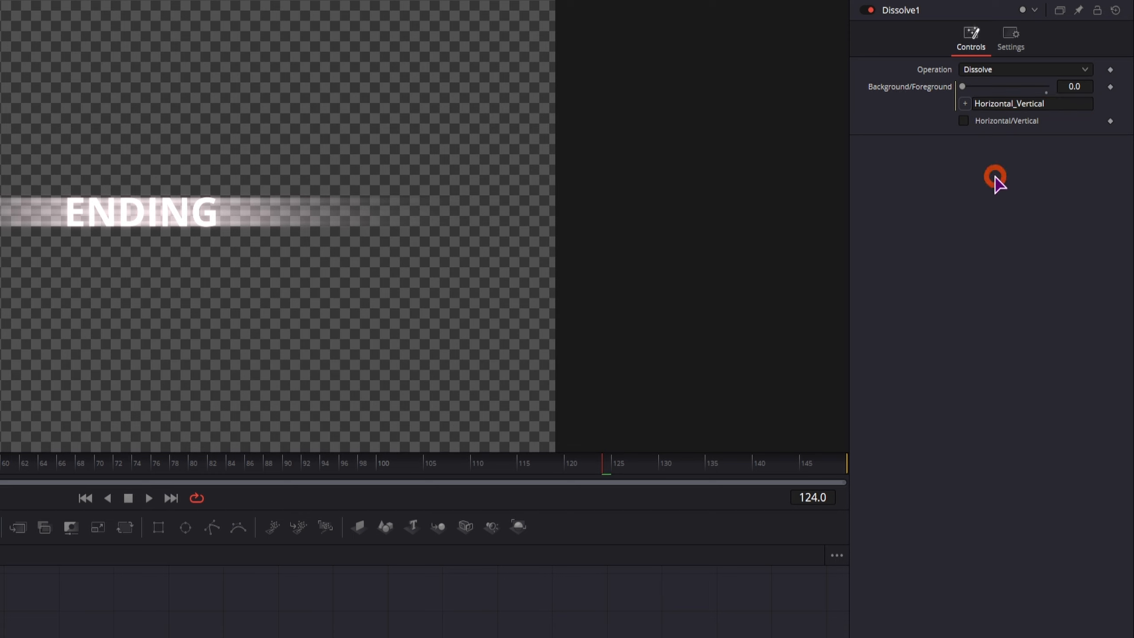
Step: Toggle Dissolve1's Horizontal/Vertical checkbox repeatedly to test switching between the two glow versions, leaving it off
left_click(963, 120)
left_click(963, 120)
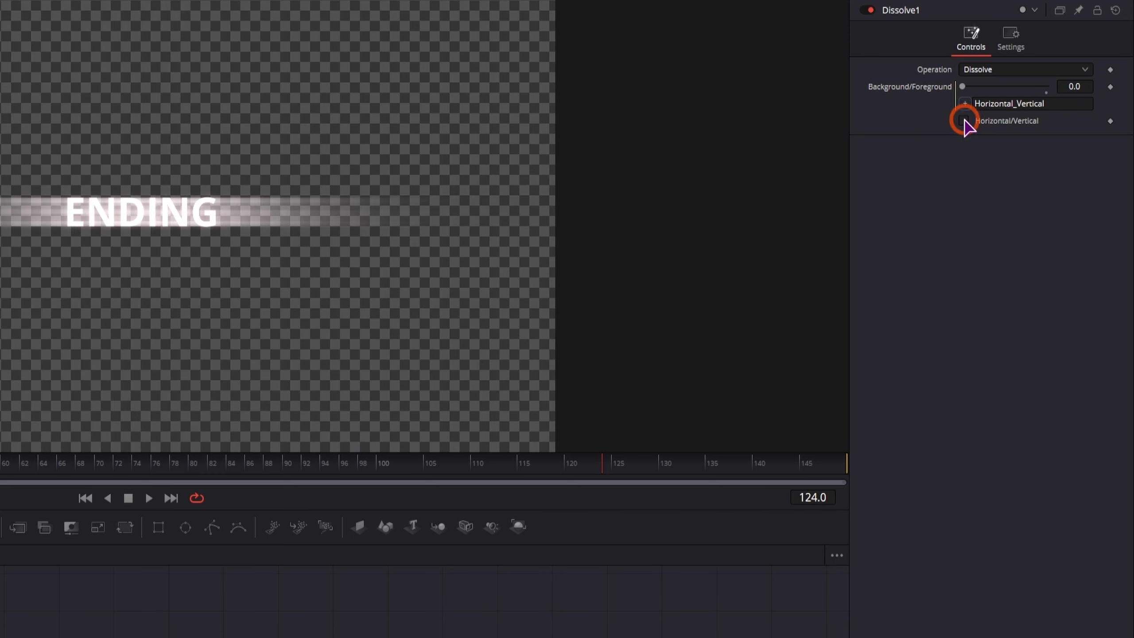
left_click(963, 120)
left_click(963, 120)
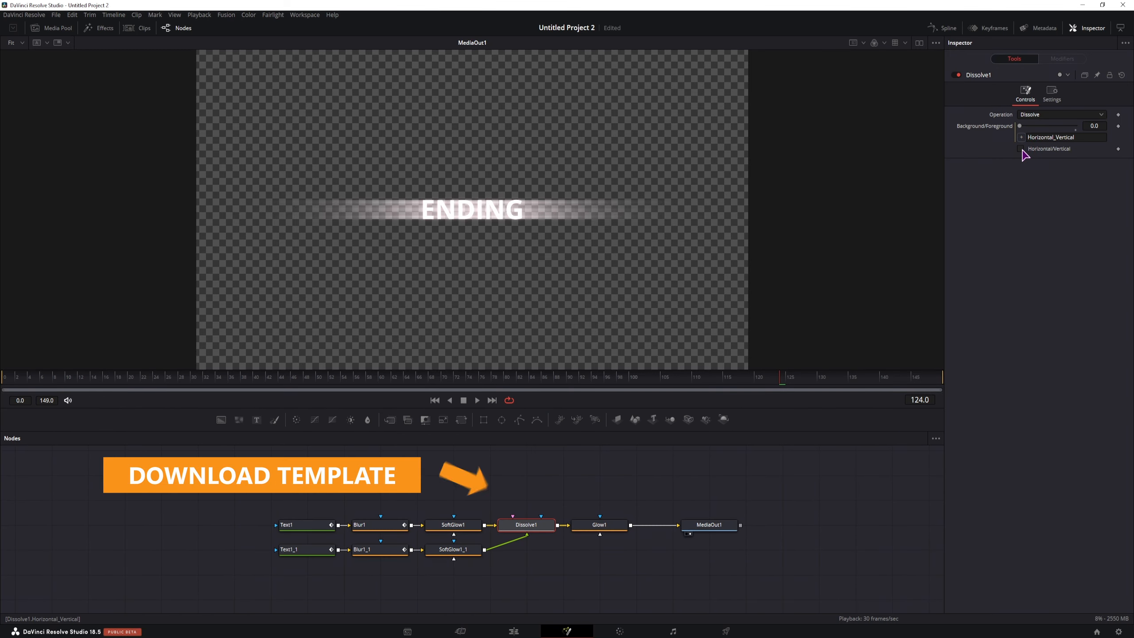
left_click(1021, 149)
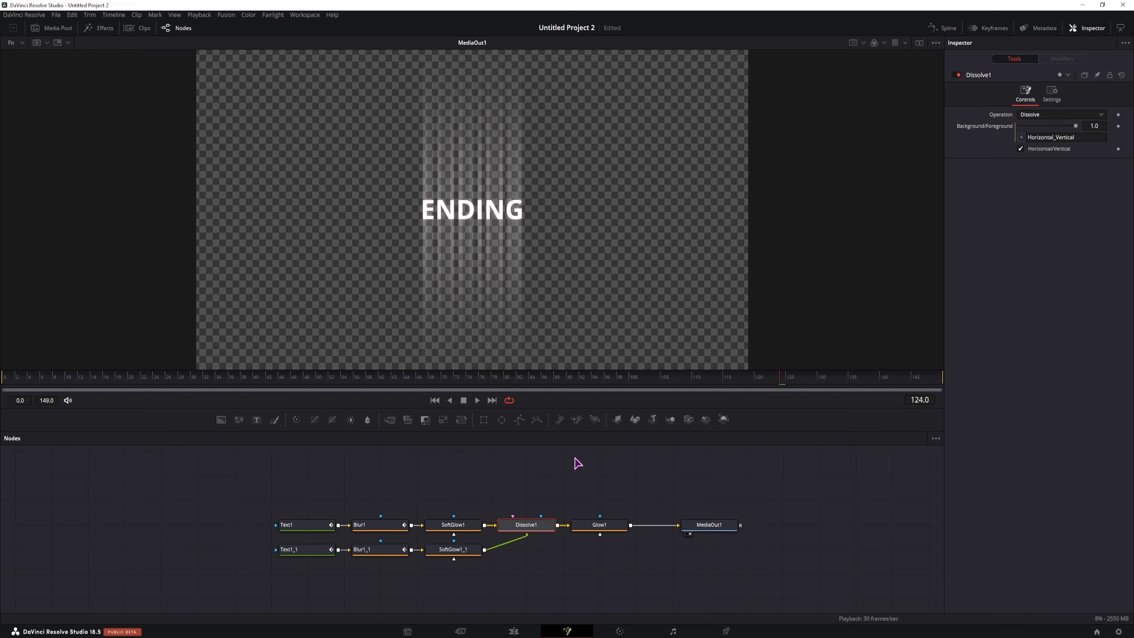
left_click(1021, 149)
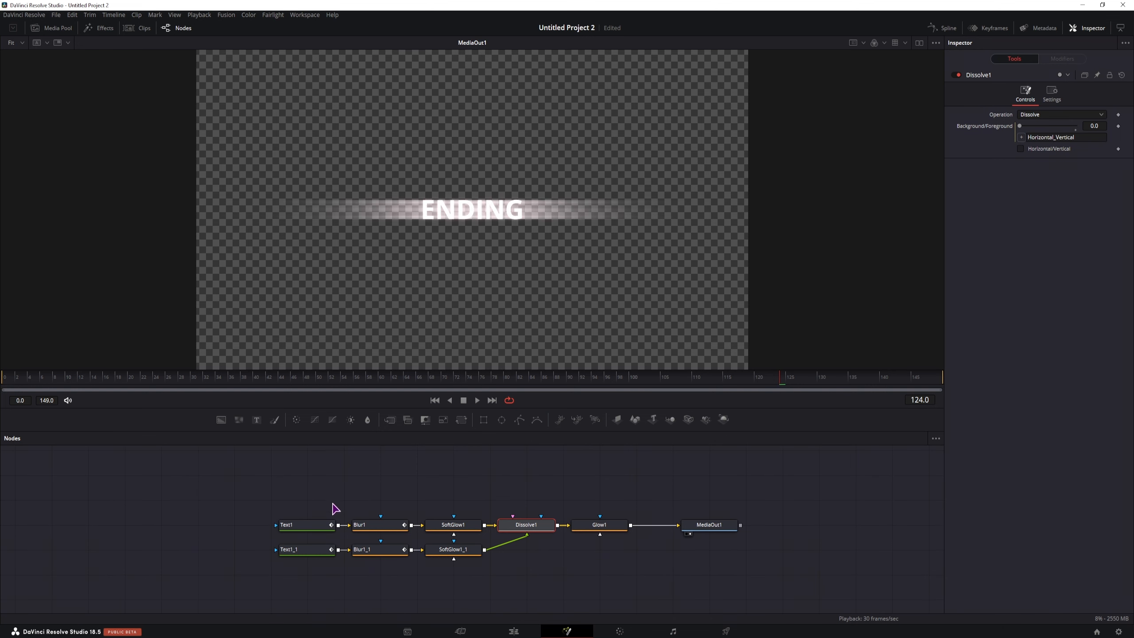
Step: Select Text1, scrub through the intro to frame 49, and show the node's text settings
left_click(303, 525)
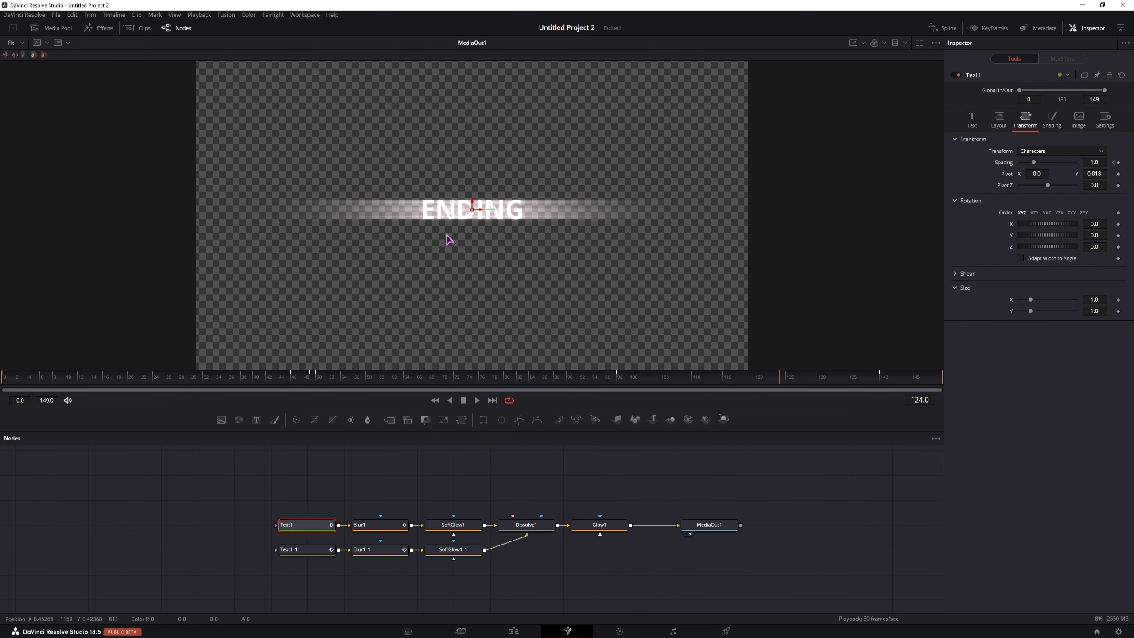
left_click_drag(43, 376, 315, 383)
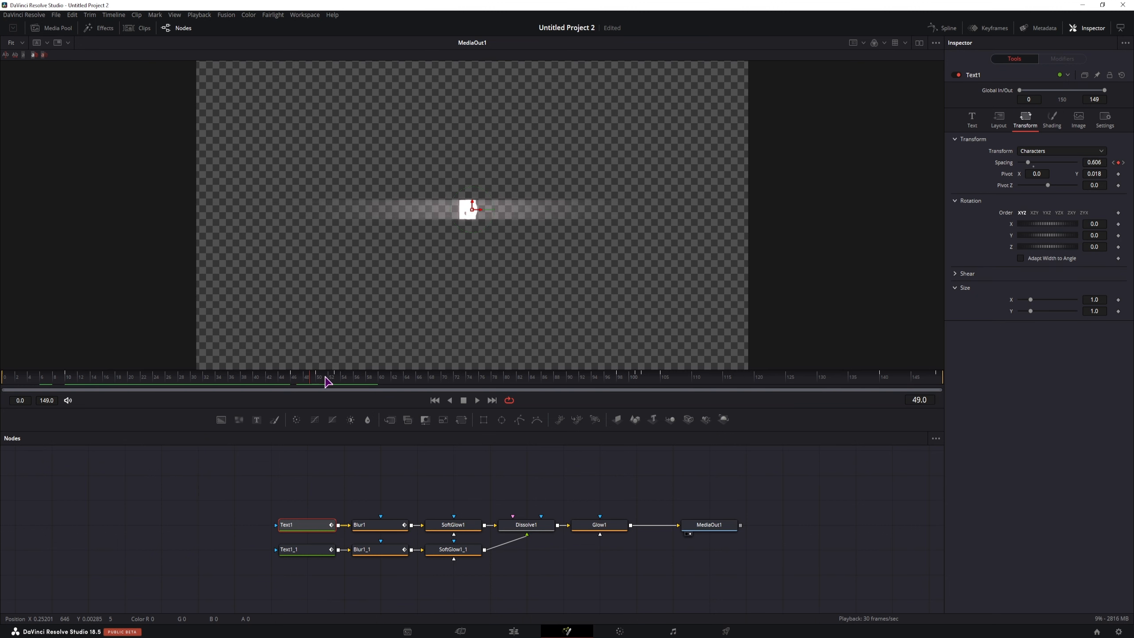
left_click(973, 120)
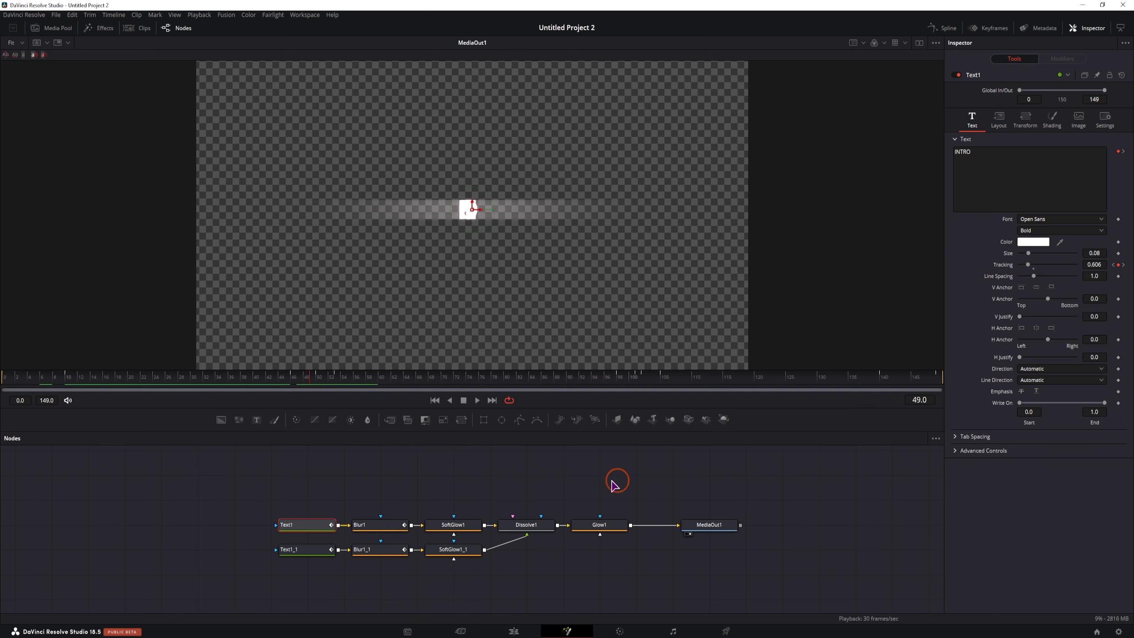
Step: Add three unconnected Text nodes, Text2, Text3 and Text4, in a row above the node chain
left_click(390, 497)
left_click_drag(257, 419, 468, 474)
left_click_drag(256, 420, 570, 481)
scroll(420, 477, "up", 2)
Step: Enter "first line" in Text2, "second line" in Text3 and "last line" in Text4
left_click(430, 480)
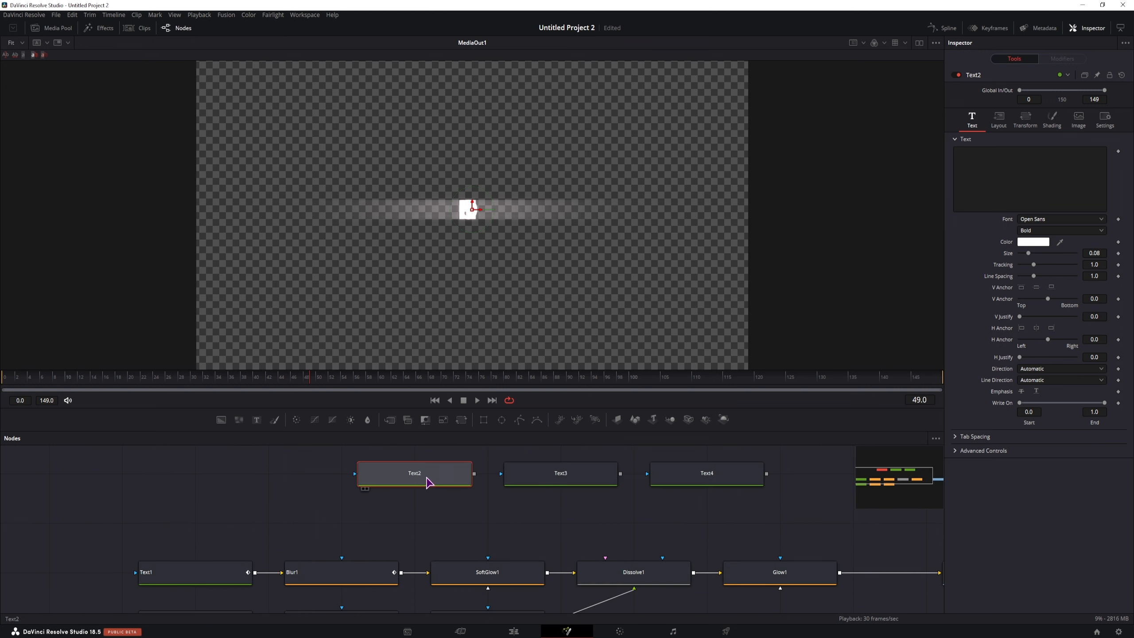
left_click(1012, 177)
type("first line")
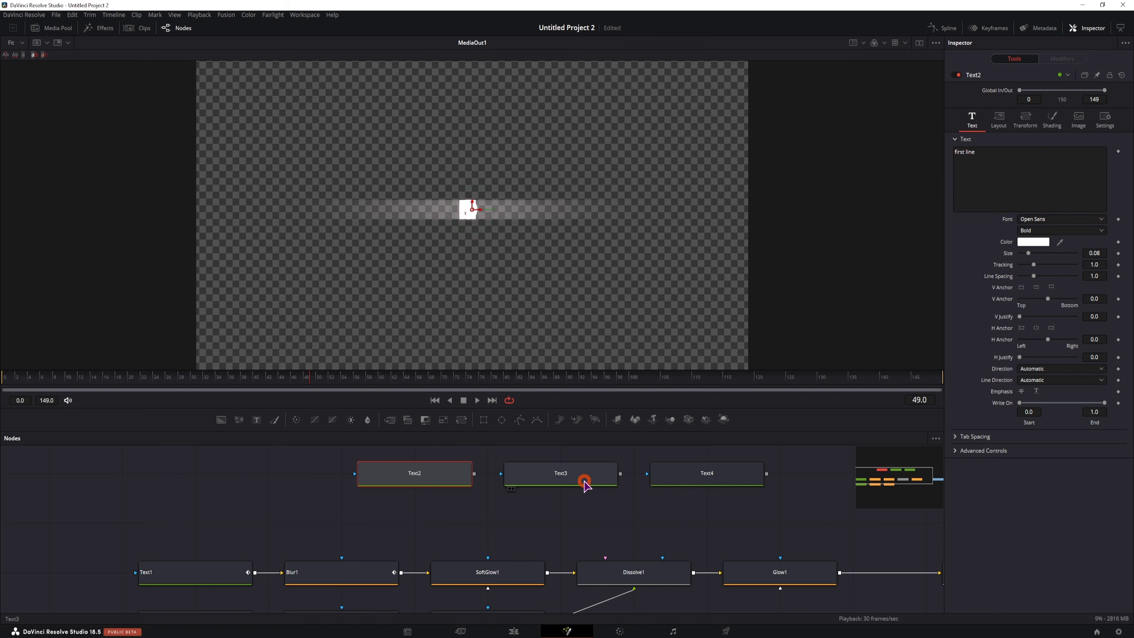
left_click(584, 483)
left_click(1025, 153)
type("la")
type("st line")
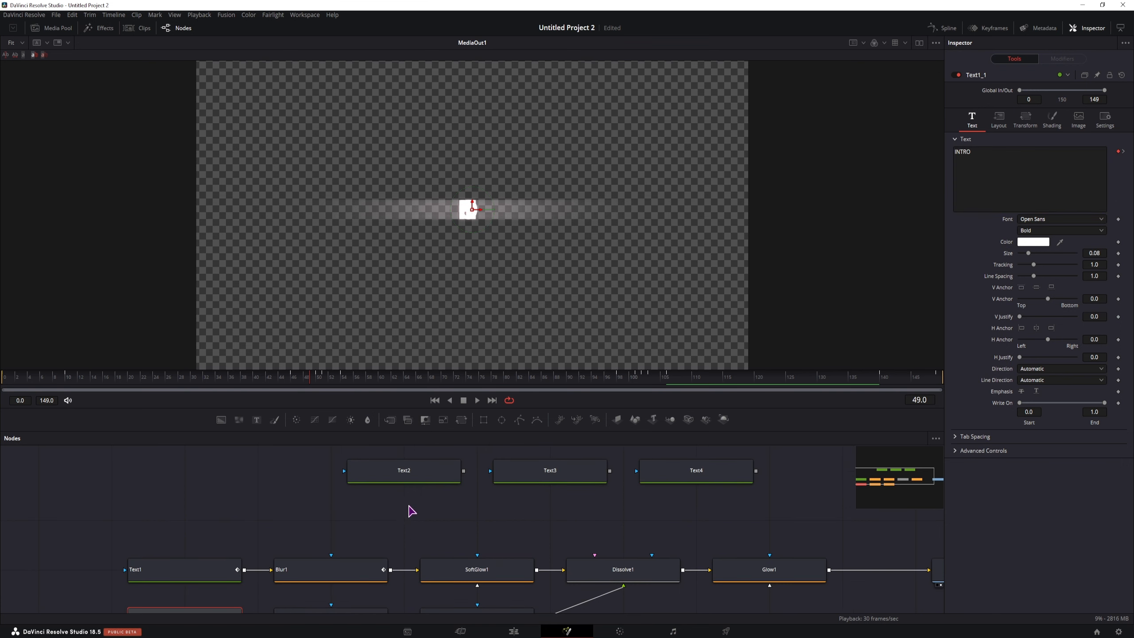
Step: Review the text entered in Text2, Text3 and Text4, and the keyframed text in Text1 and Text1_1
left_click(415, 477)
left_click(571, 479)
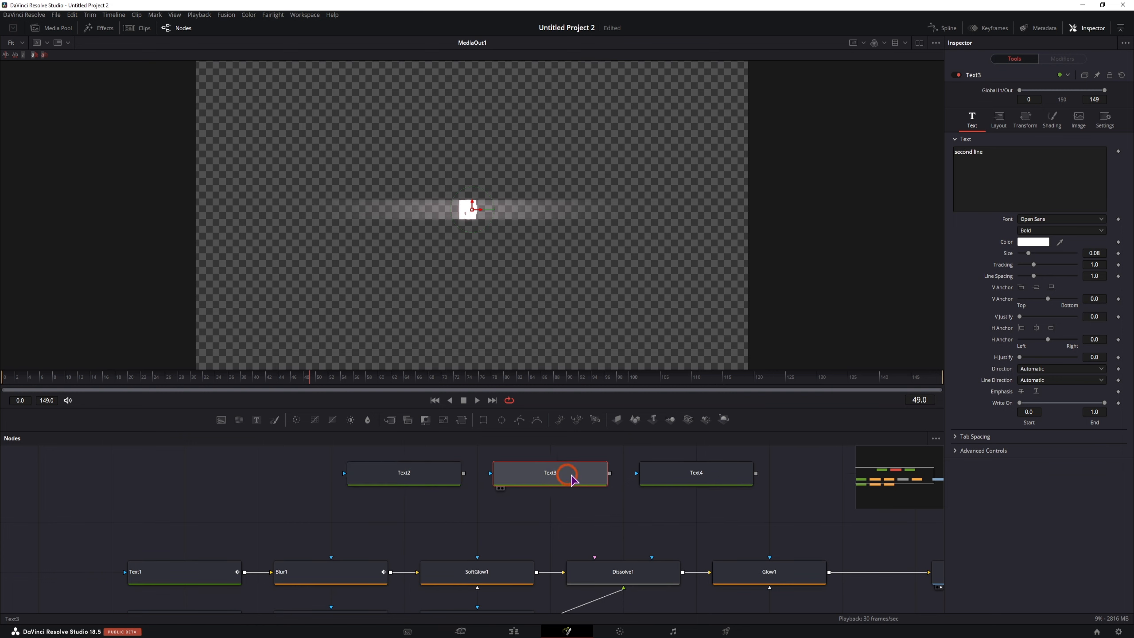
left_click(686, 477)
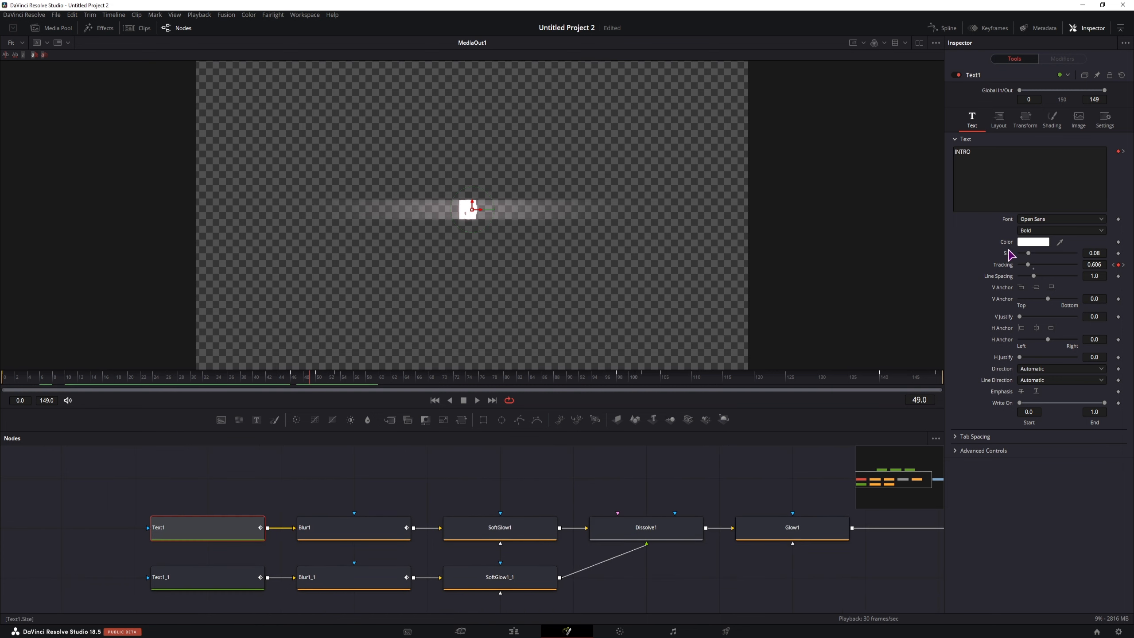
left_click(205, 579)
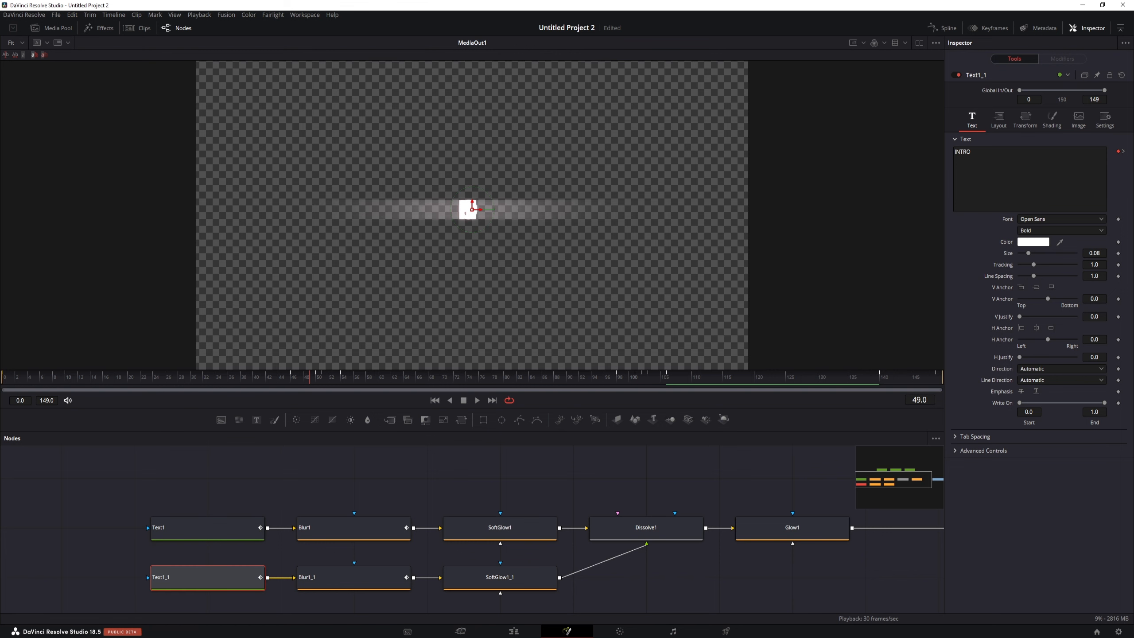
Step: Switch to command.txt in Notepad and examine the iif expression's first time test and its Text2.StyledText reference
key("alt+Tab")
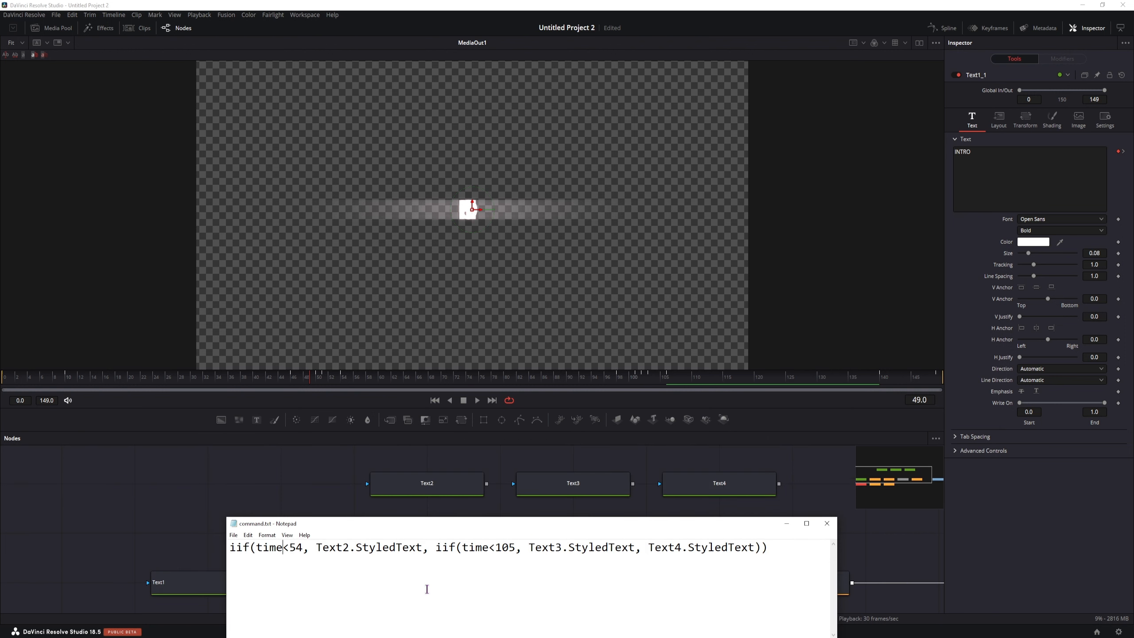
left_click_drag(316, 547, 421, 546)
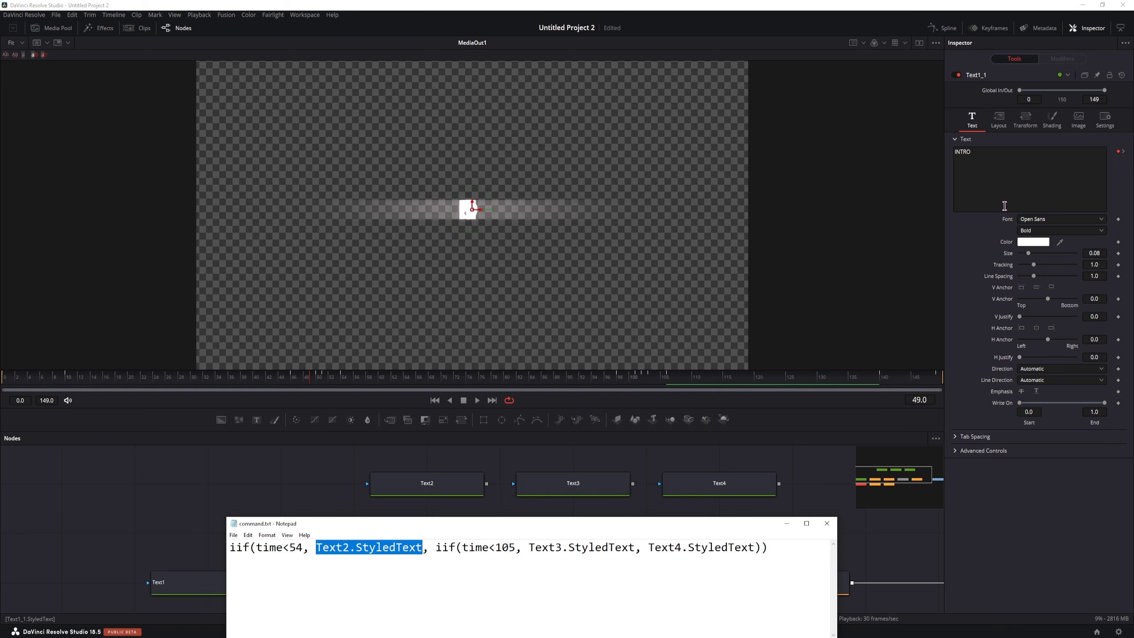
left_click_drag(316, 547, 422, 546)
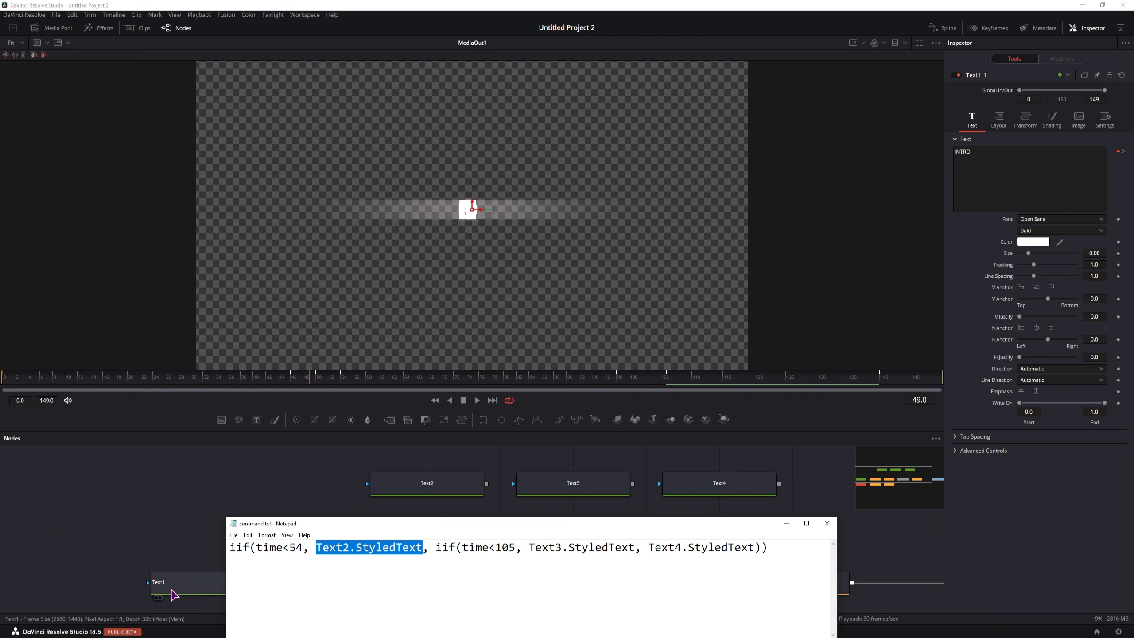
double_click(259, 547)
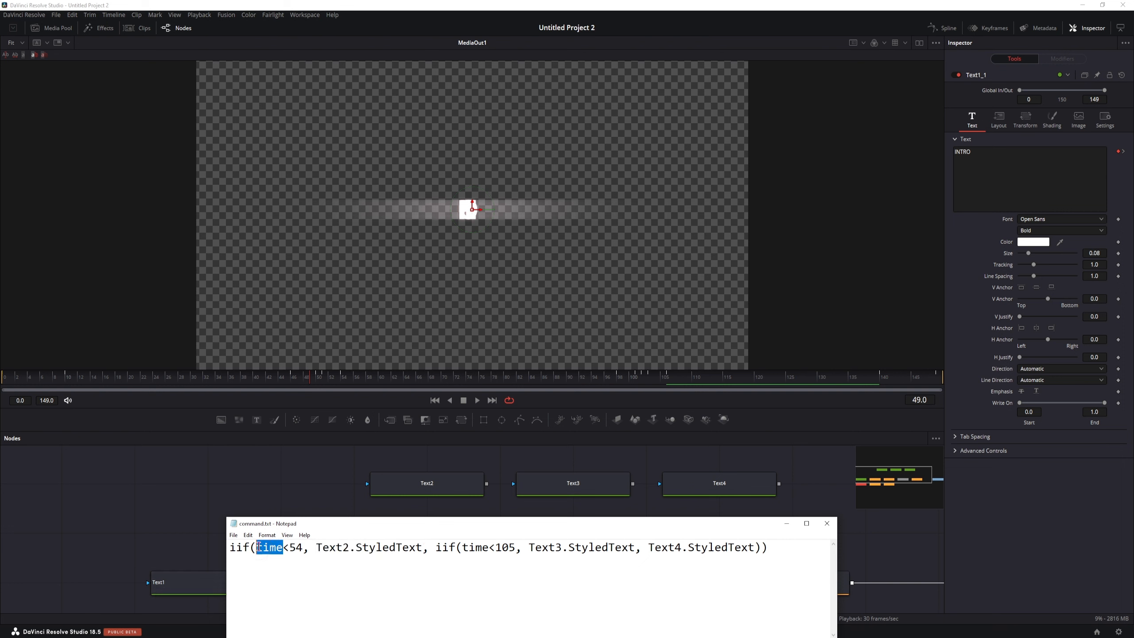
left_click(289, 549)
Step: Locate the first text change at frame 50, check Text2 and Text3, and set the Notepad expression's first time limit to 50
left_click(335, 380)
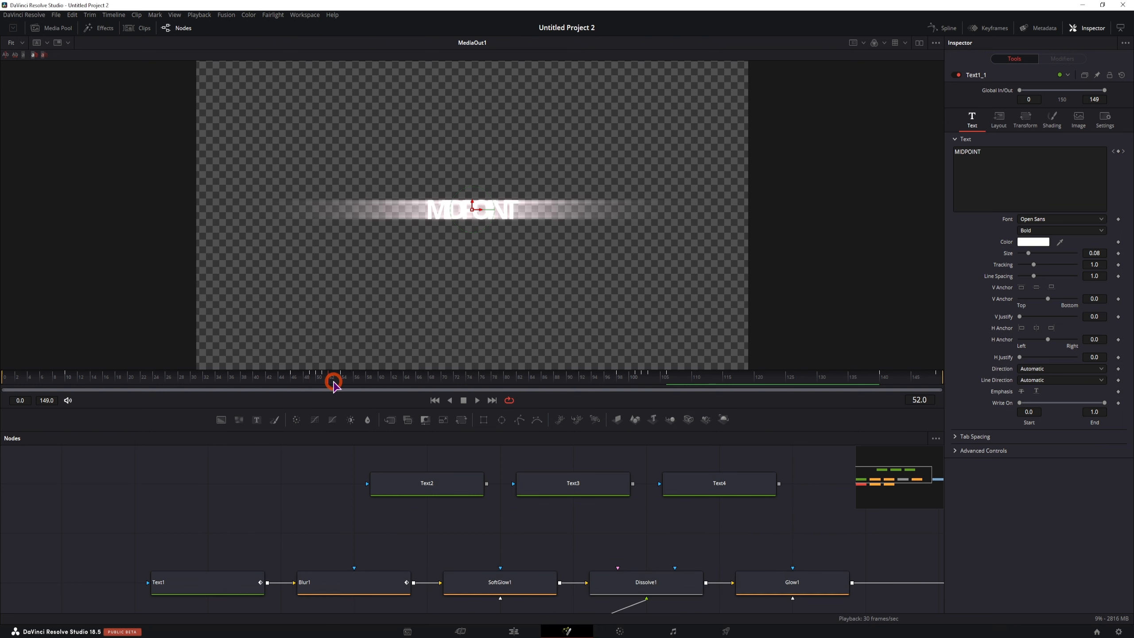
left_click_drag(300, 379, 329, 386)
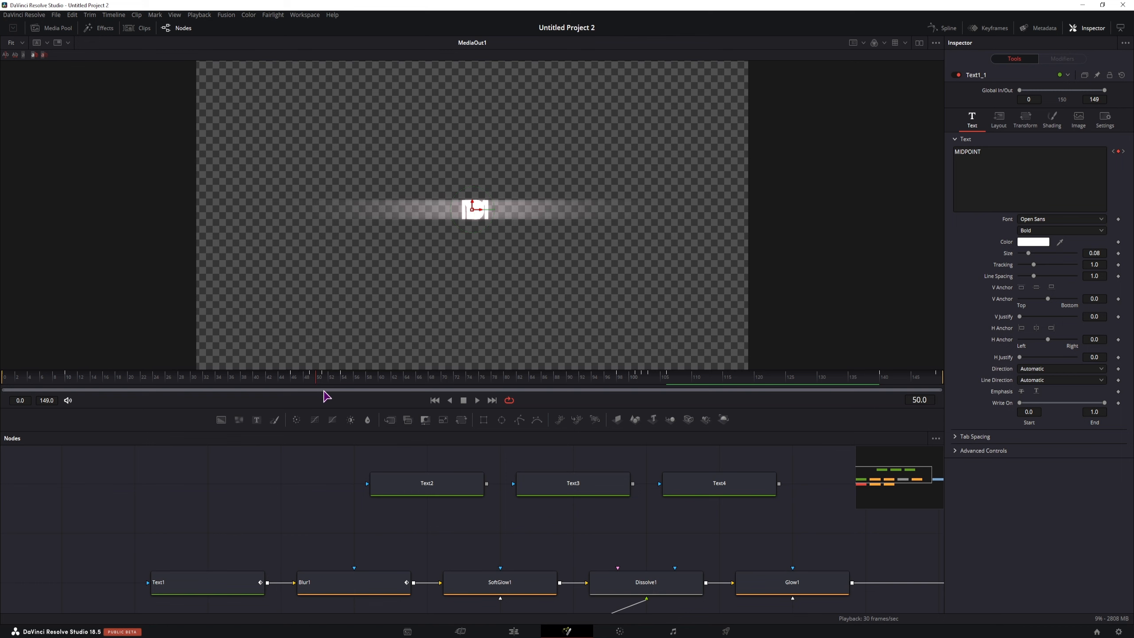
left_click(315, 384)
left_click(440, 491)
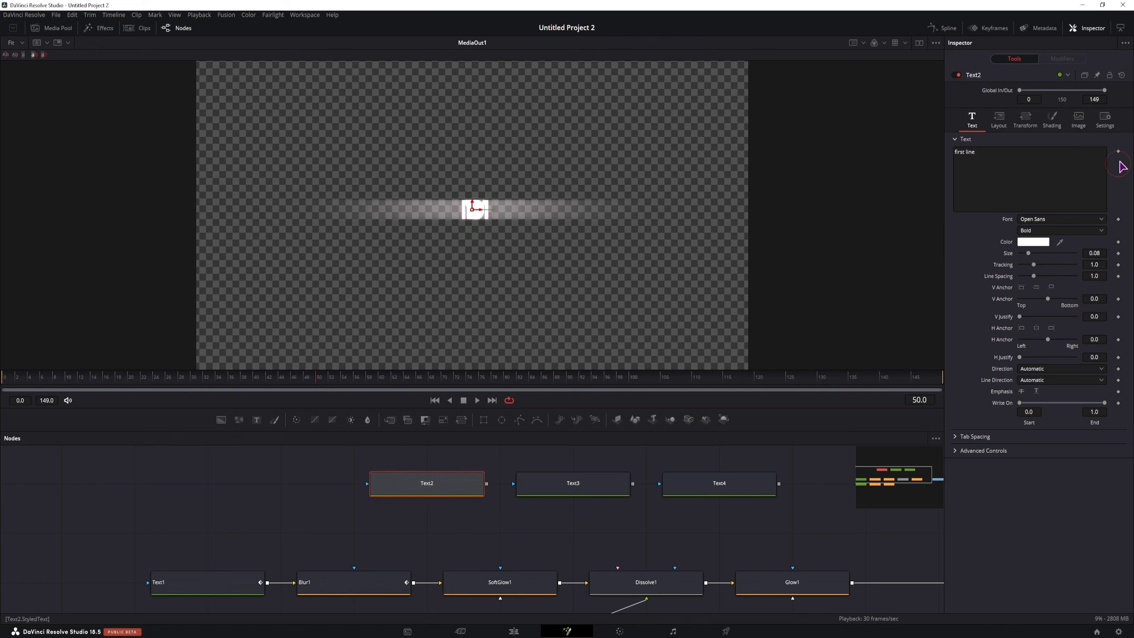
left_click(577, 486)
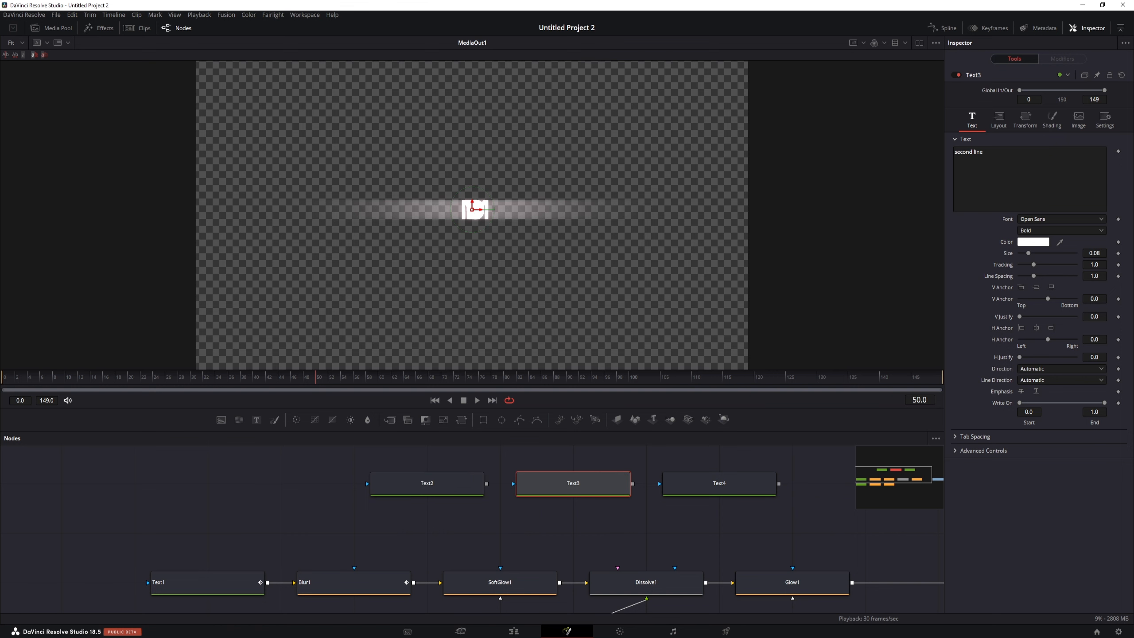
key("alt+Tab")
type("0")
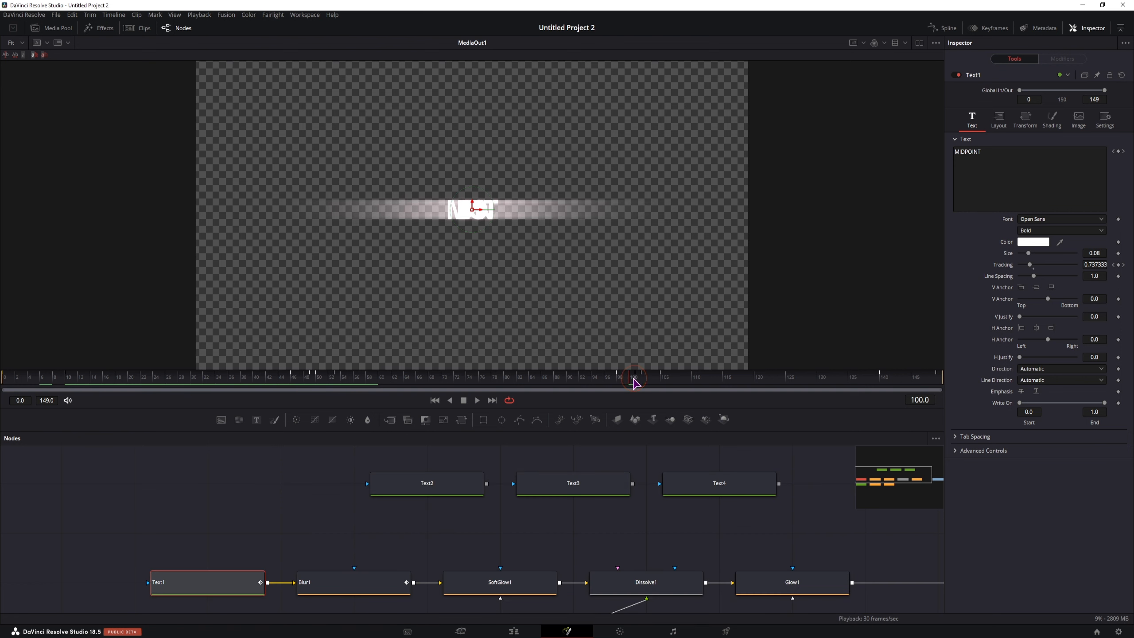
Step: Locate the second text change at frame 101 and set the Notepad expression's second time limit to 101
left_click_drag(632, 380, 637, 379)
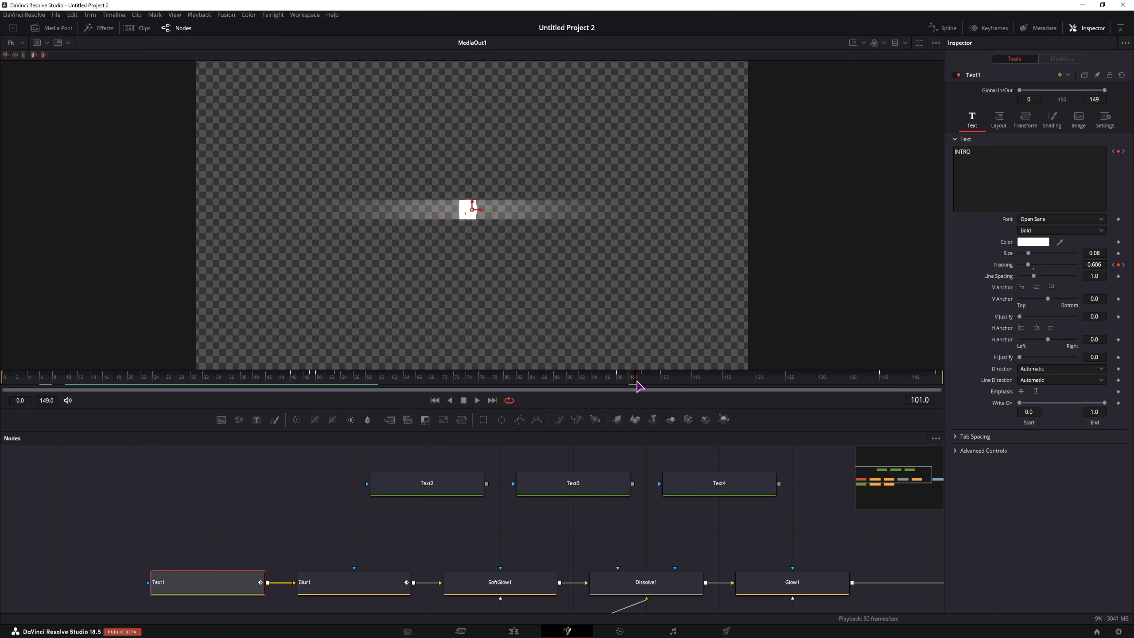
key("alt+Tab")
left_click(247, 509)
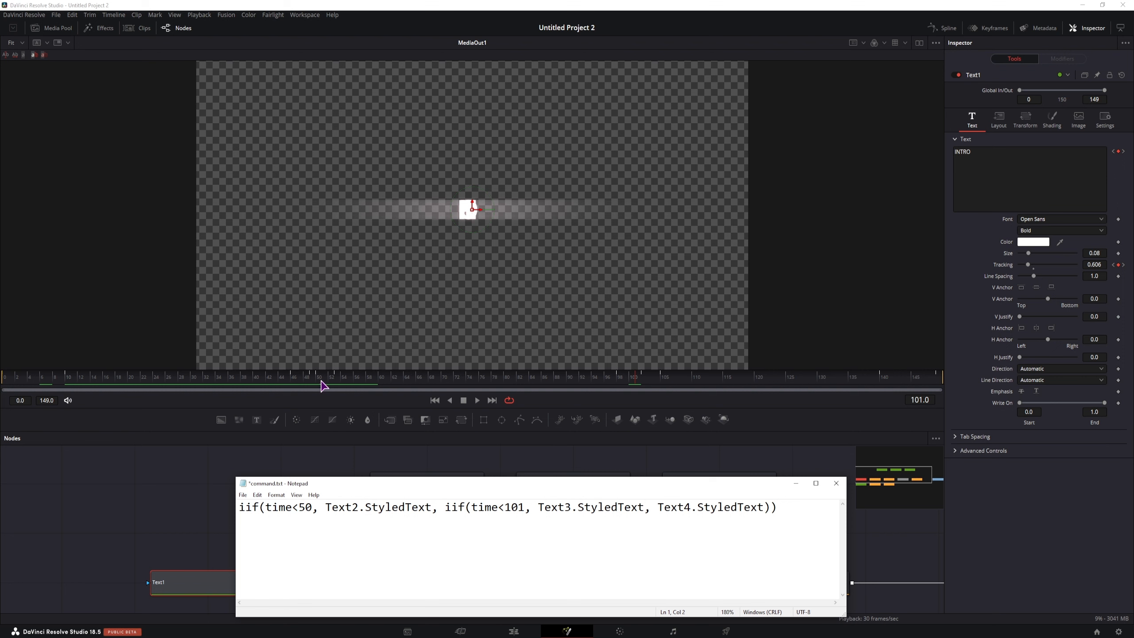
Step: Copy iif(time<50, Text2.StyledText, iif(time<101, Text3.StyledText, Text4.StyledText)) from Notepad and paste it as an expression on Text1's styled text
left_click_drag(325, 507, 518, 507)
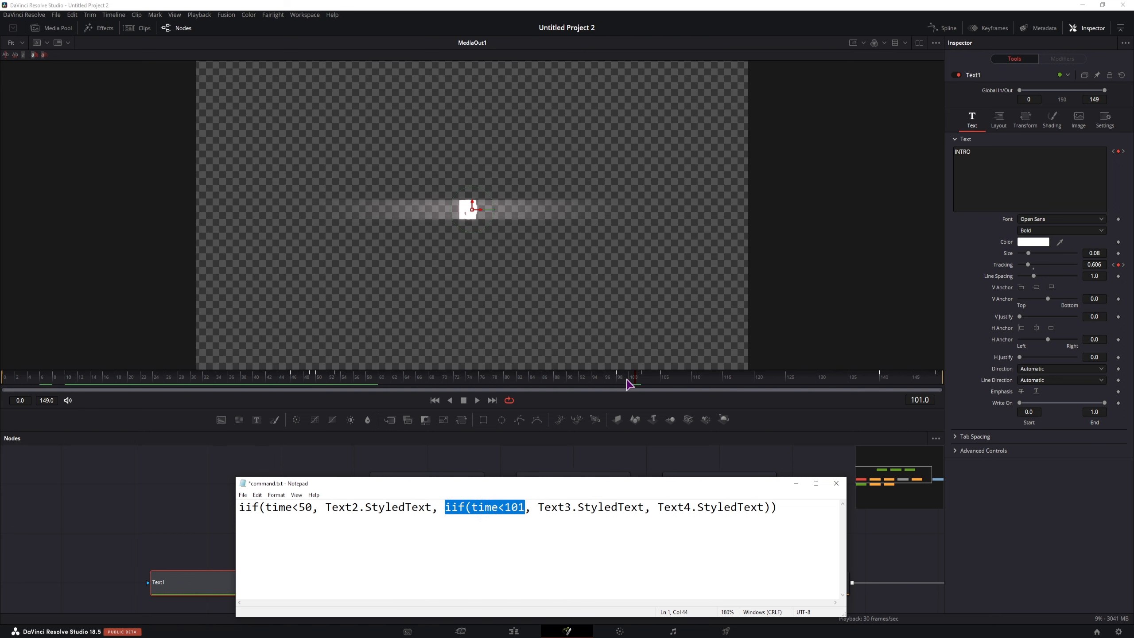
left_click_drag(656, 508, 239, 525)
key("ctrl+c")
left_click(536, 525)
left_click(986, 204)
right_click(986, 203)
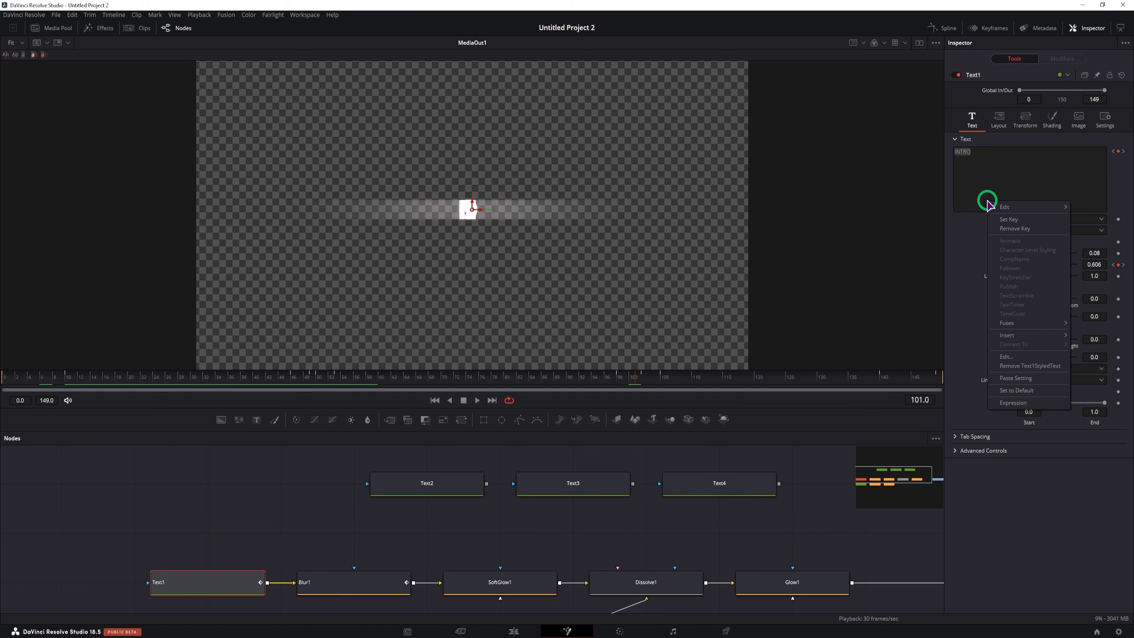
left_click(1013, 404)
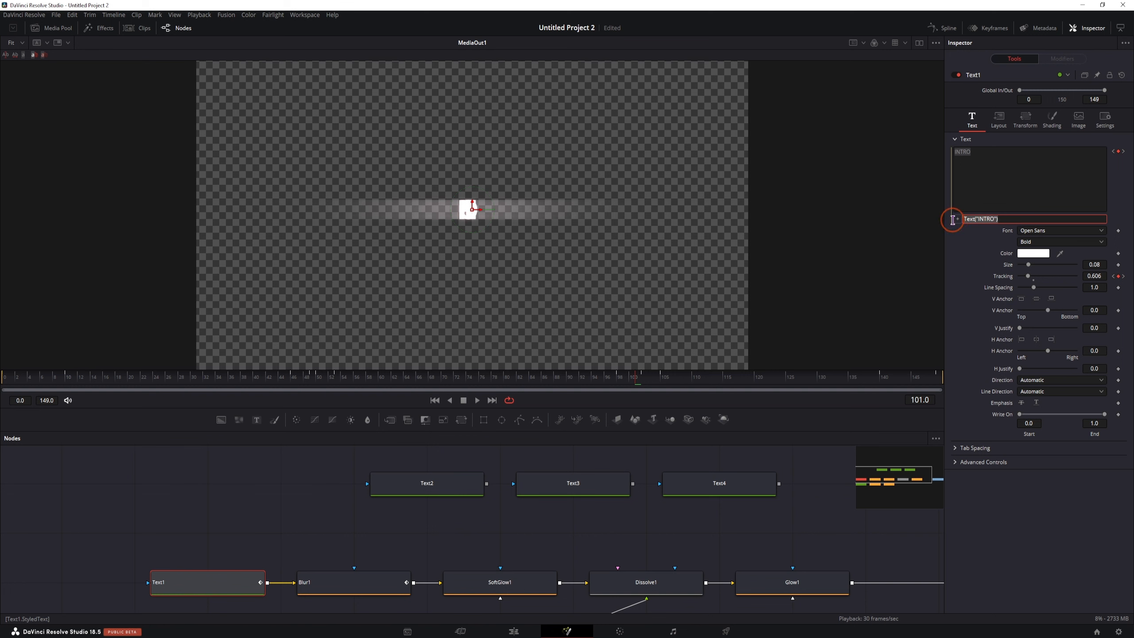
key("ctrl+v")
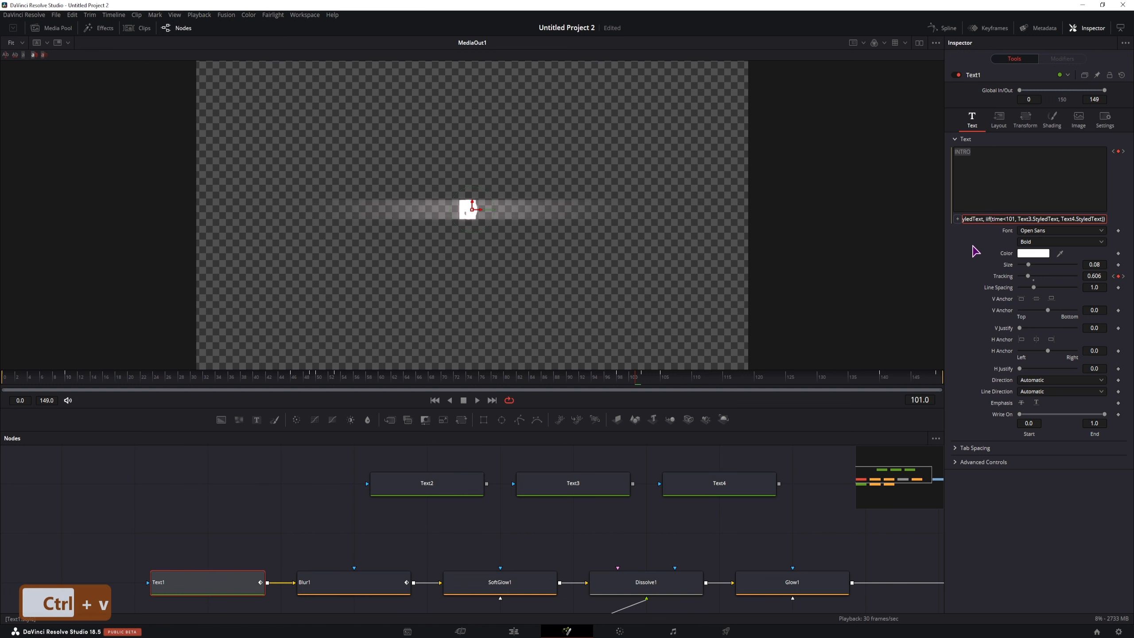
Step: Add an expression to Text1_1's styled text and replace its default content with the copied iif expression
left_click_drag(239, 529, 235, 456)
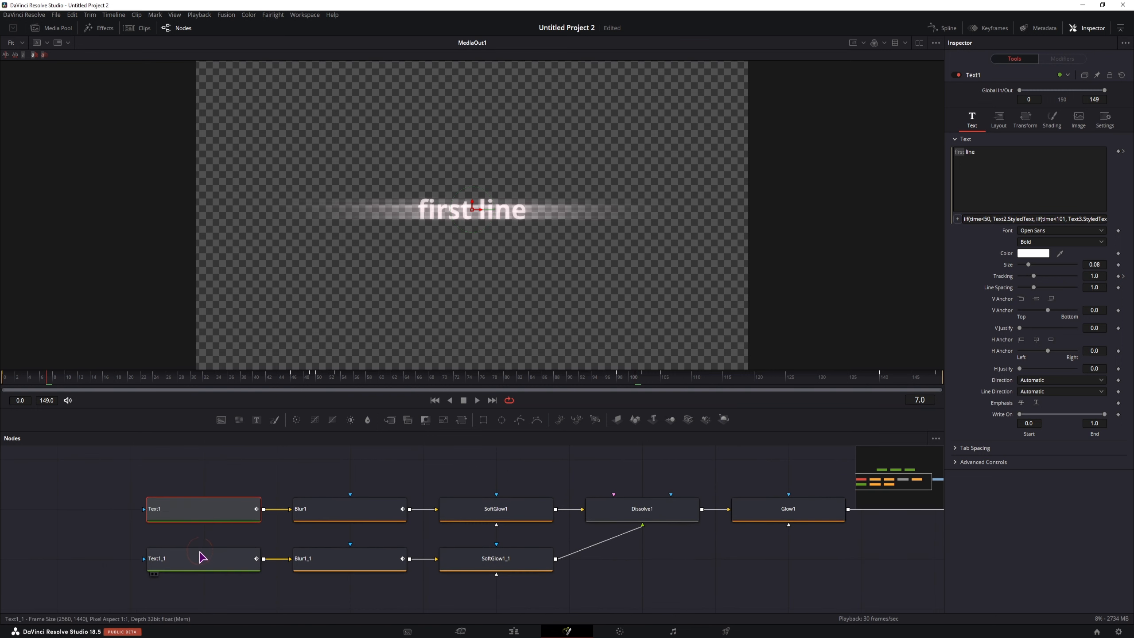
left_click(200, 555)
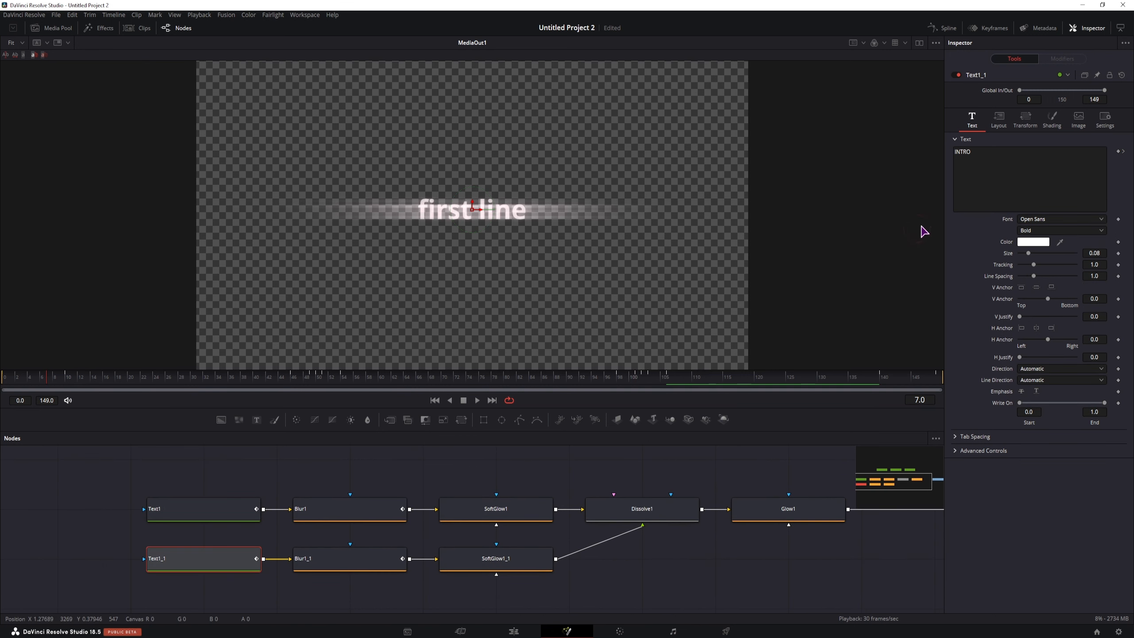
right_click(981, 188)
left_click(1025, 388)
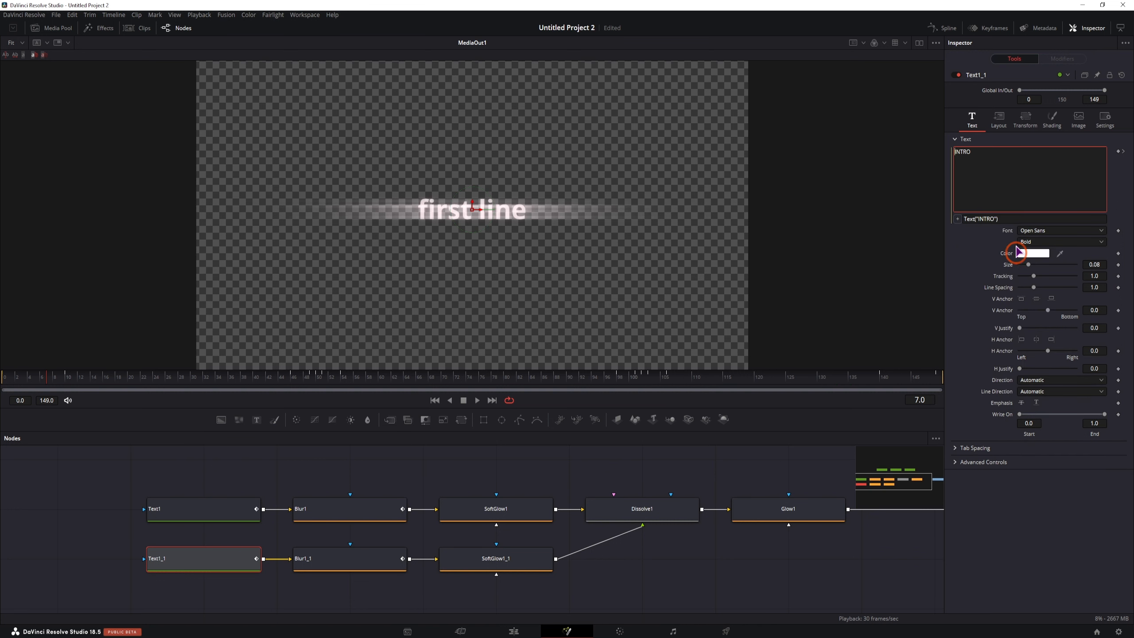
left_click_drag(1011, 218, 947, 219)
key("ctrl+v")
left_click(520, 474)
Step: Play the title from frame 0 to check the changing lines with the horizontal glow
left_click(243, 487)
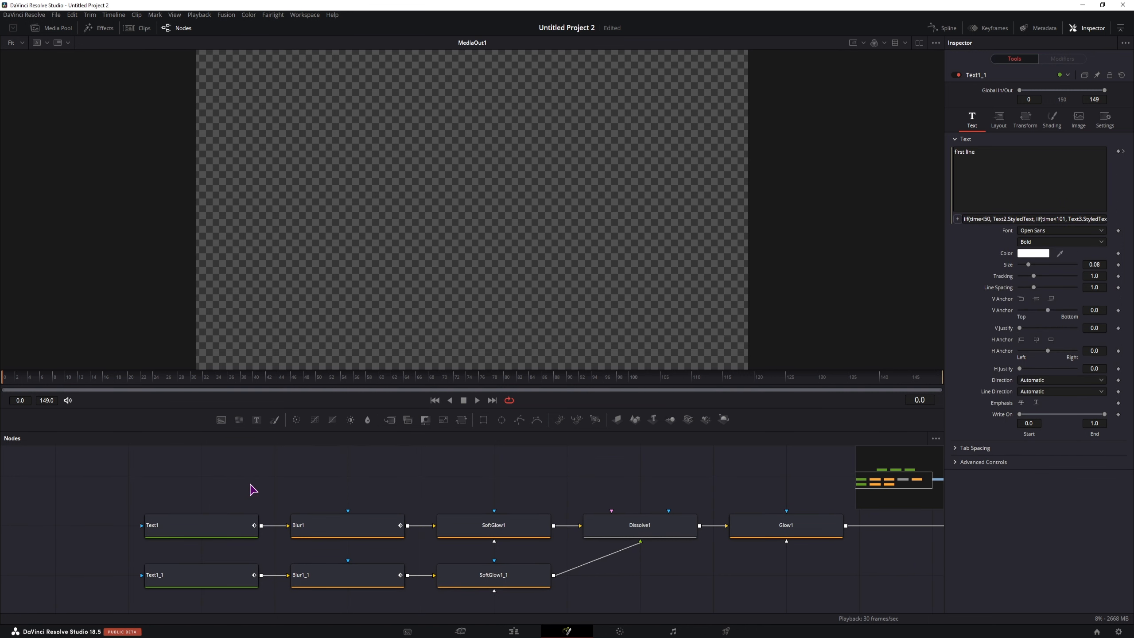
key("space")
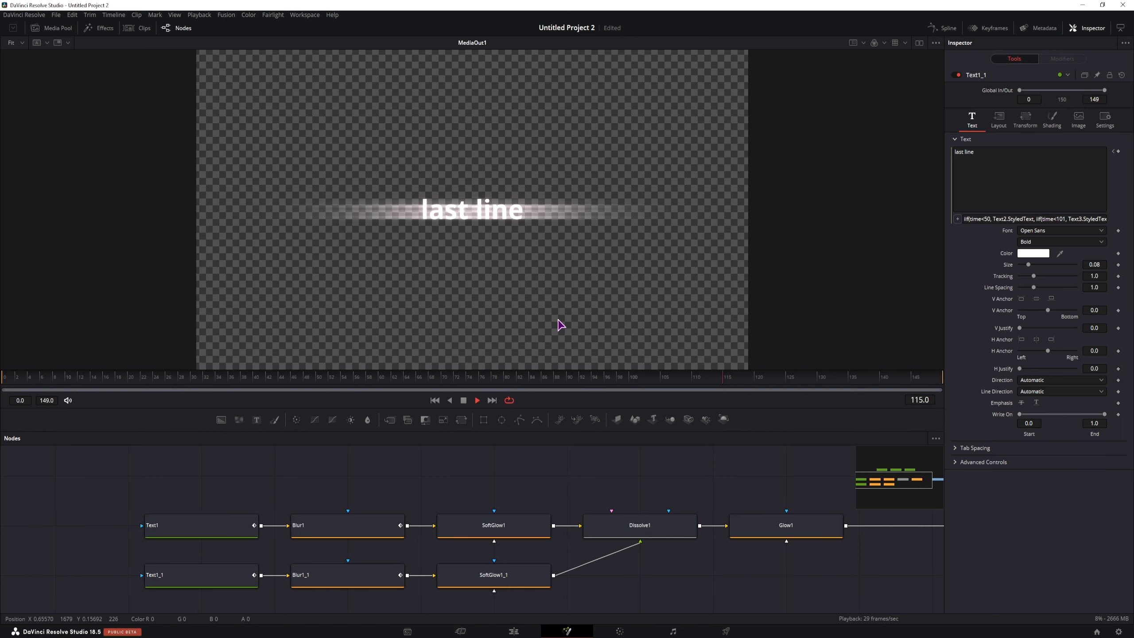
key("space")
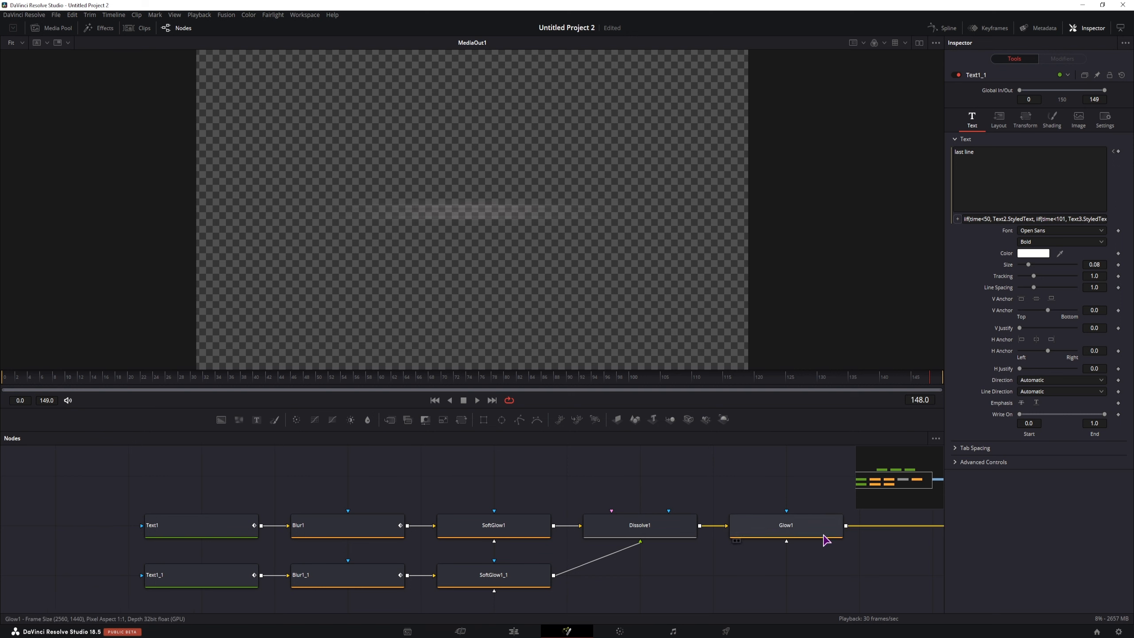
Step: Enable the Horizontal/Vertical checkbox on Dissolve1 and play the title from frame 0 to preview the vertical glow
left_click(630, 536)
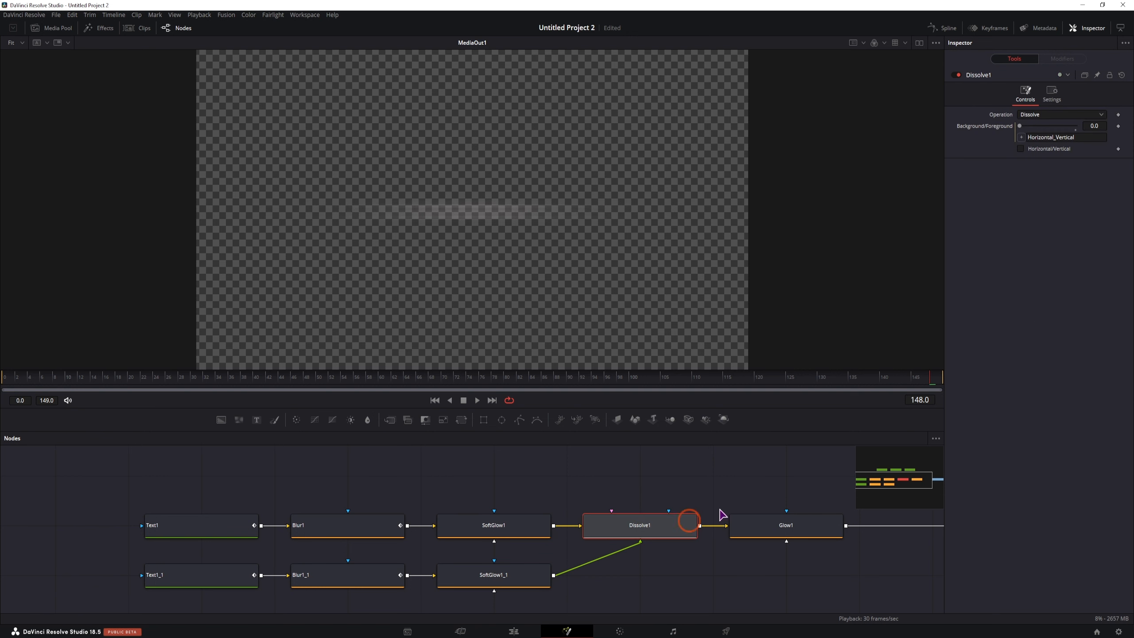
left_click(1022, 149)
left_click(7, 377)
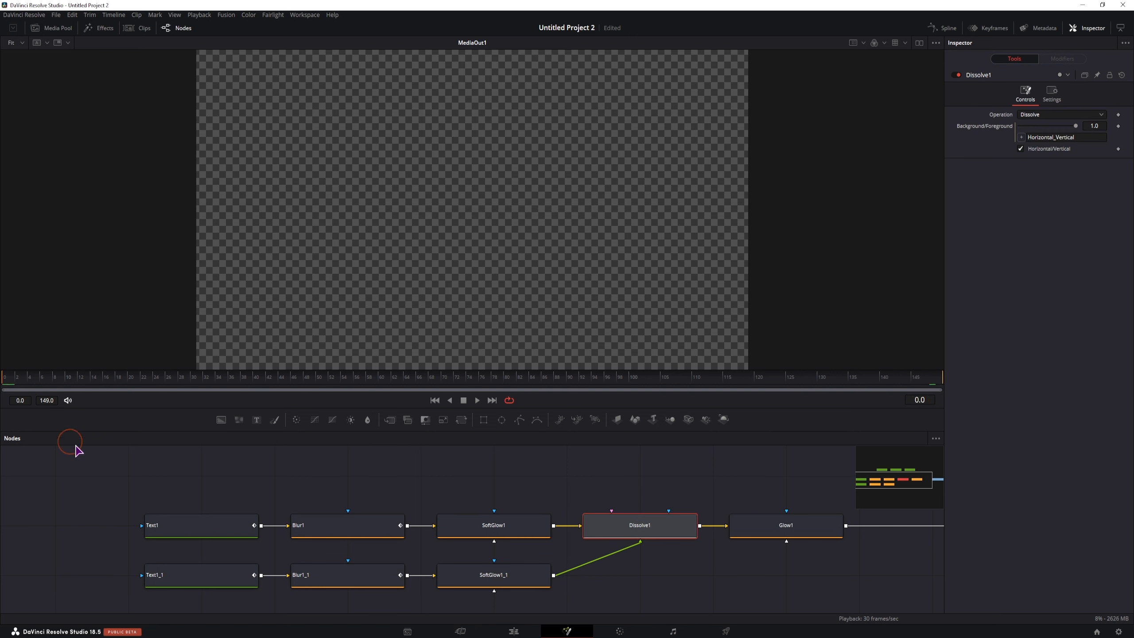
key("space")
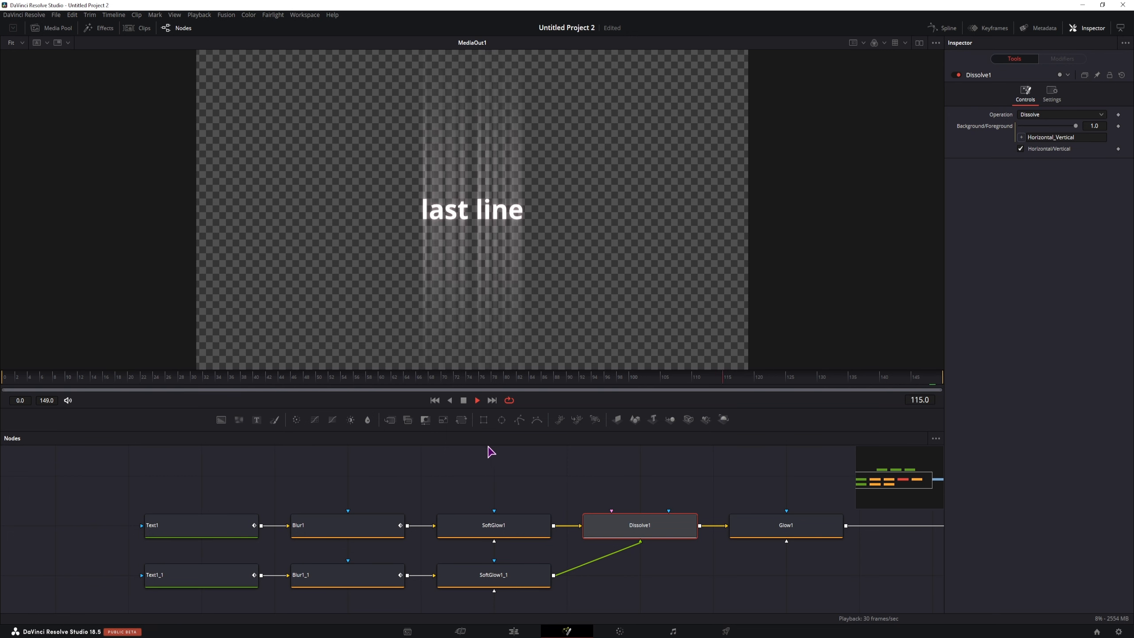
key("space")
Step: Lower Glow1's Glow to about 0.181 and reduce the strength of SoftGlow1
left_click(786, 526)
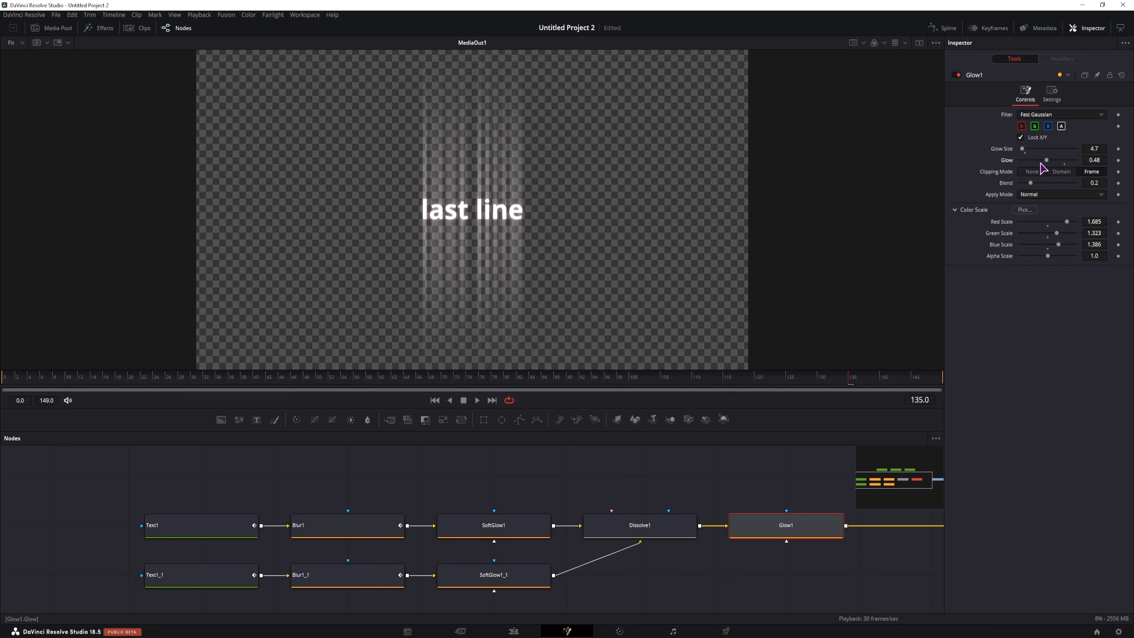
left_click_drag(1048, 161, 1029, 163)
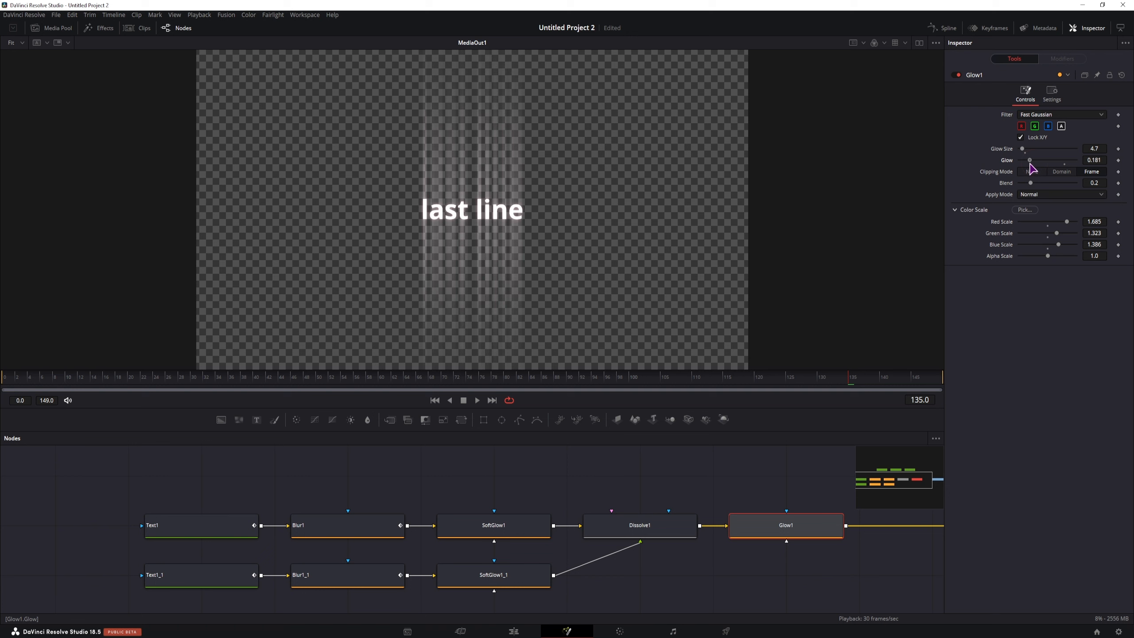
left_click(495, 534)
left_click_drag(1042, 149, 1025, 151)
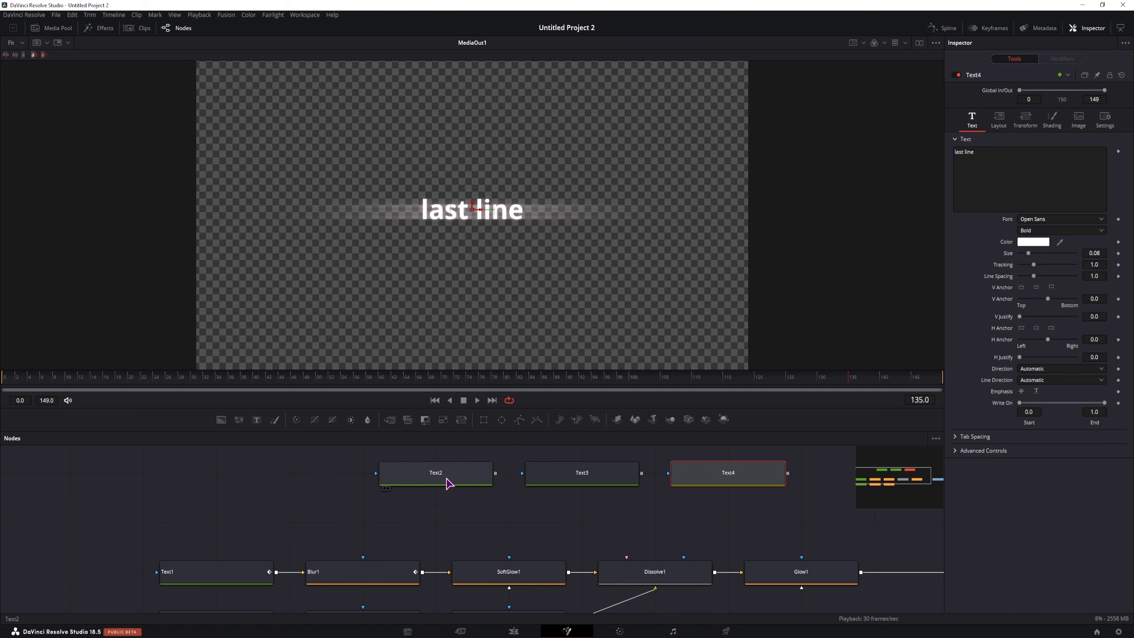
Step: Review the text settings of the unconnected Text2, Text3 and Text4 nodes
left_click(459, 477)
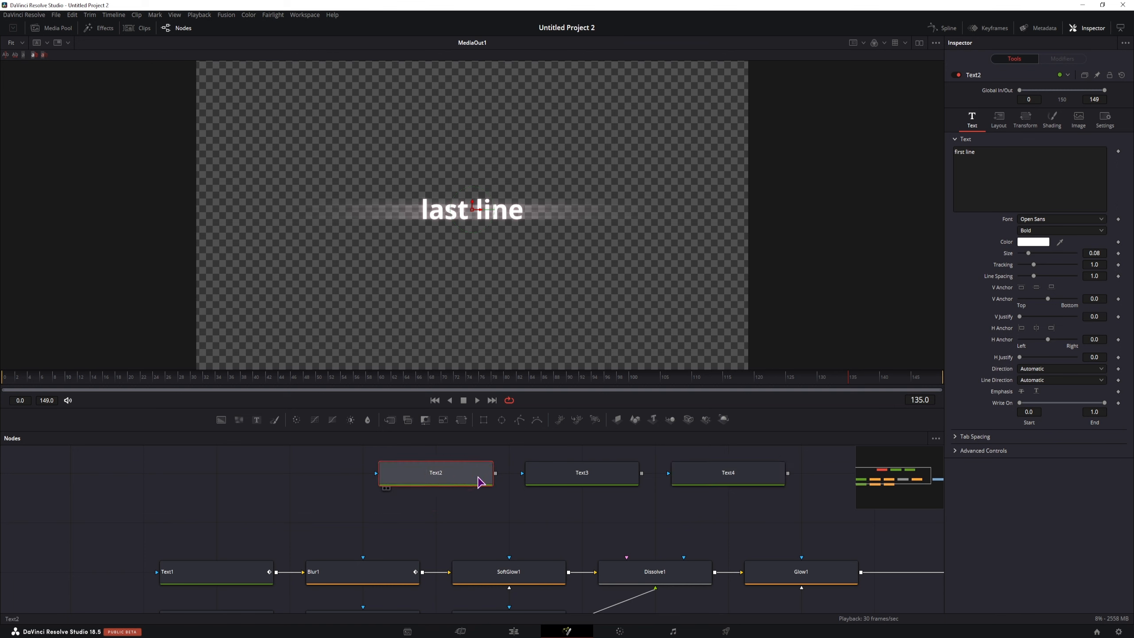
left_click(584, 473)
left_click(701, 472)
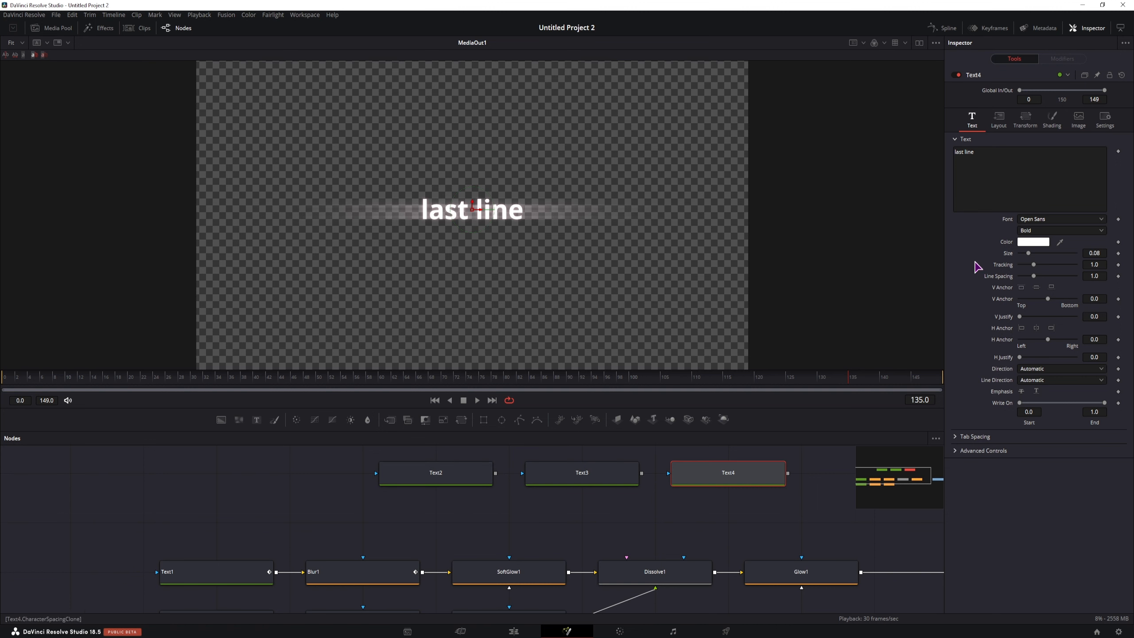
Step: Set the font of Text1 to MingLiU_HKSCS-ExtB
left_click(206, 578)
left_click_drag(248, 539, 235, 481)
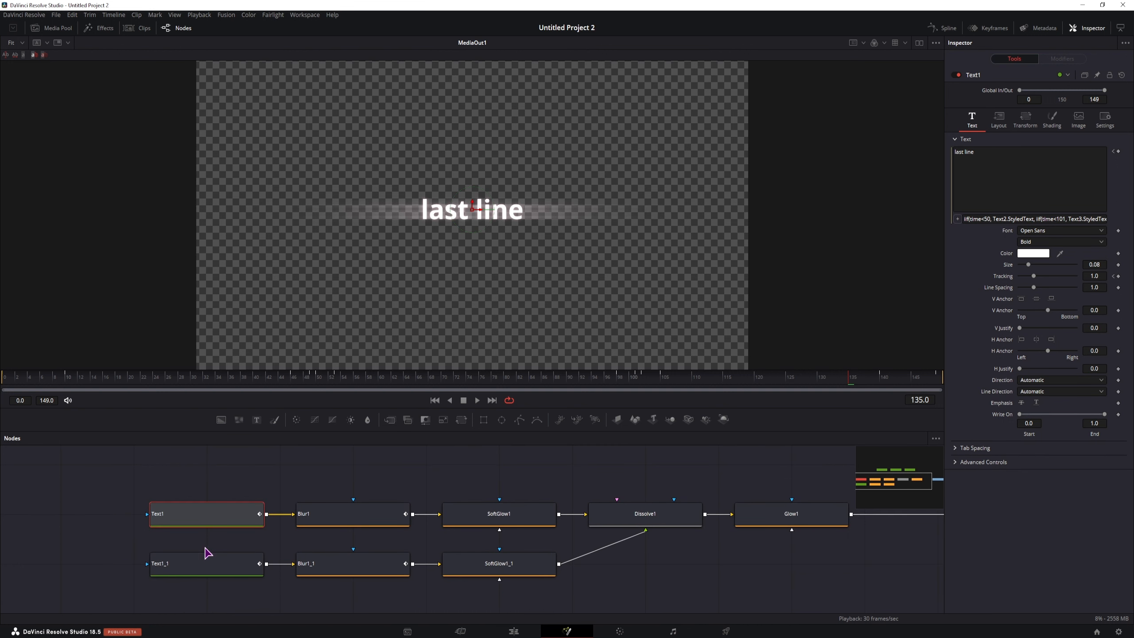
left_click(1059, 230)
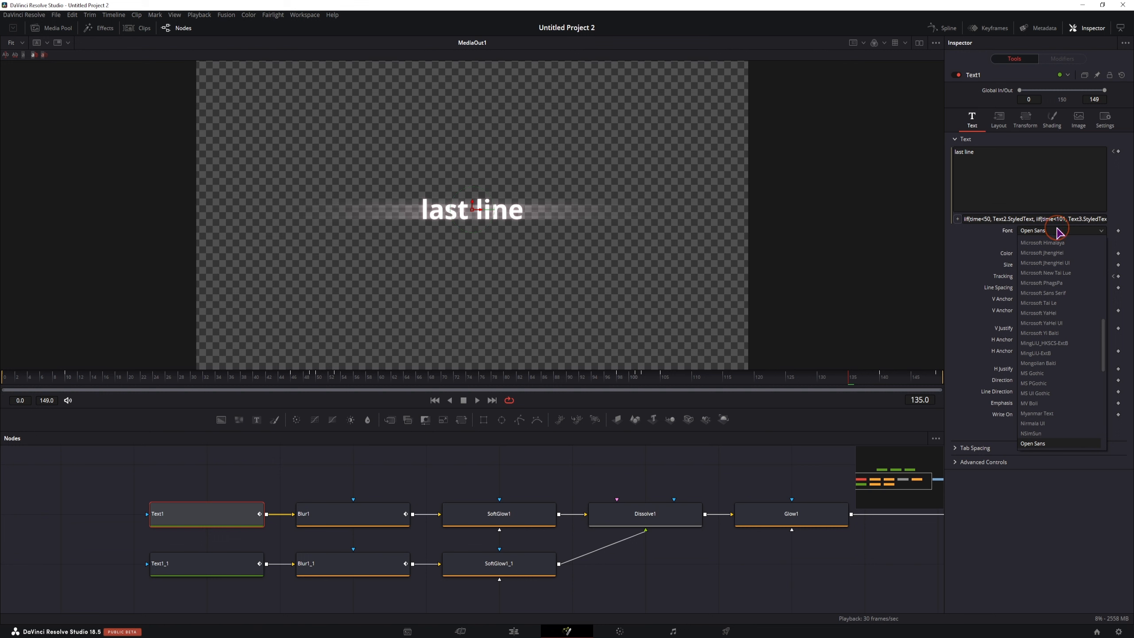
left_click(1073, 344)
Step: Browse the fonts available for Text4, return to Text1 and set its font to Avignon Pro
scroll(476, 476, "up", 3)
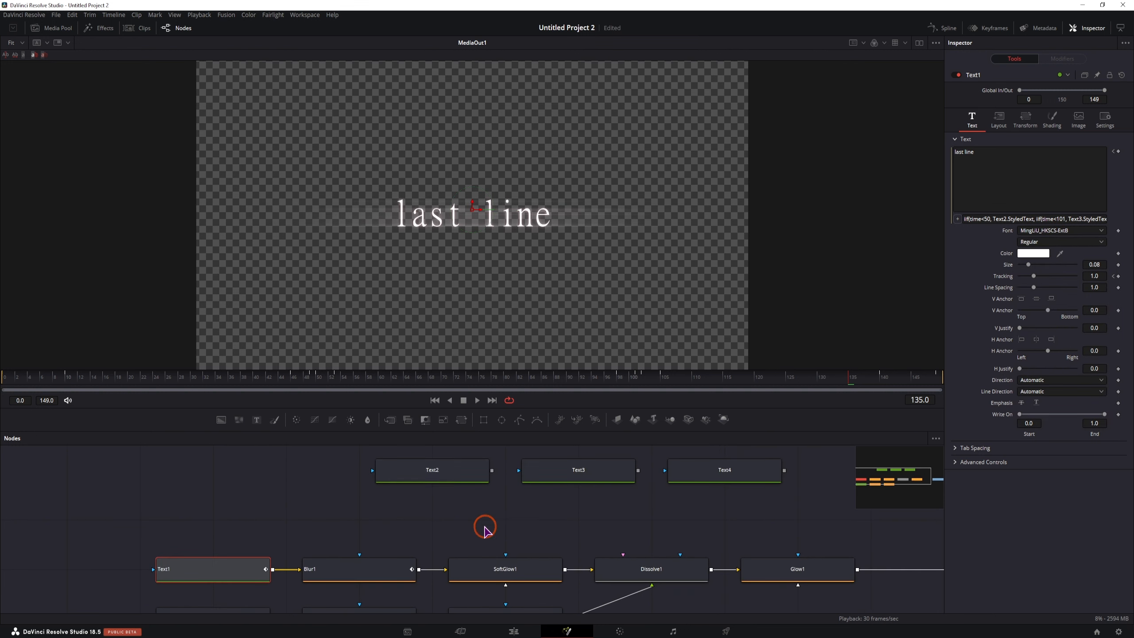
left_click(739, 474)
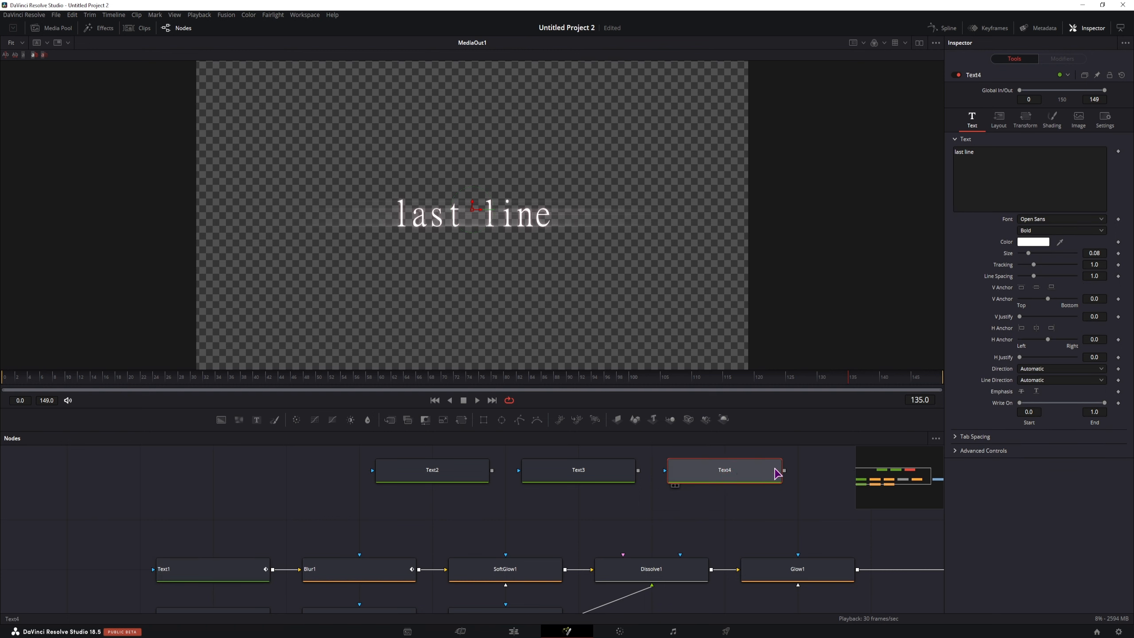
left_click(1050, 220)
scroll(1050, 313, "down", 4)
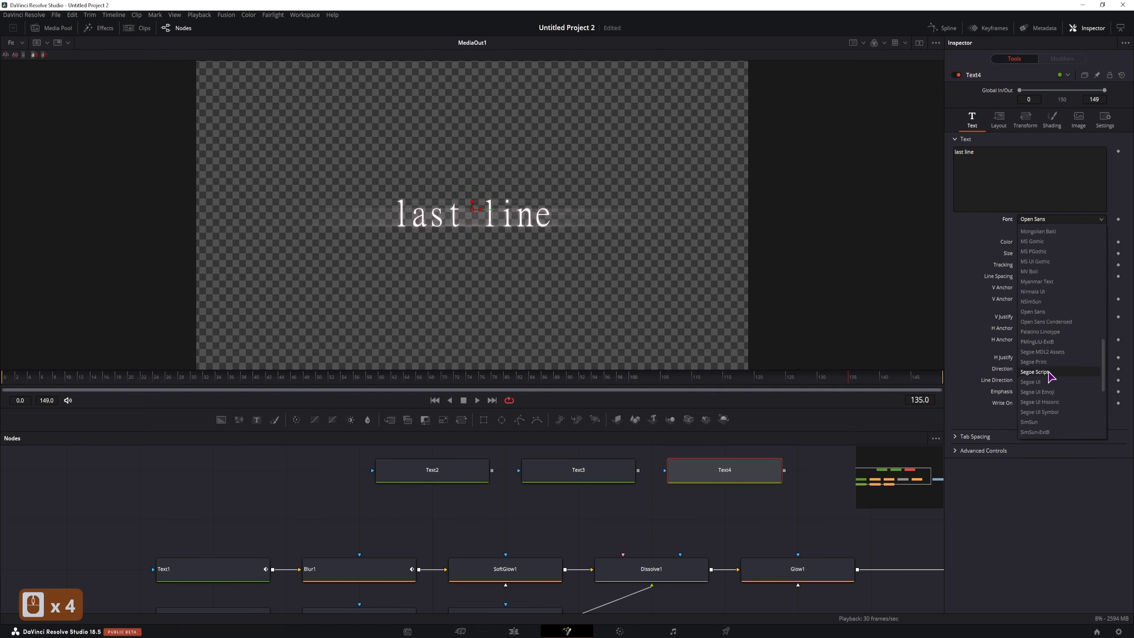
left_click(1044, 302)
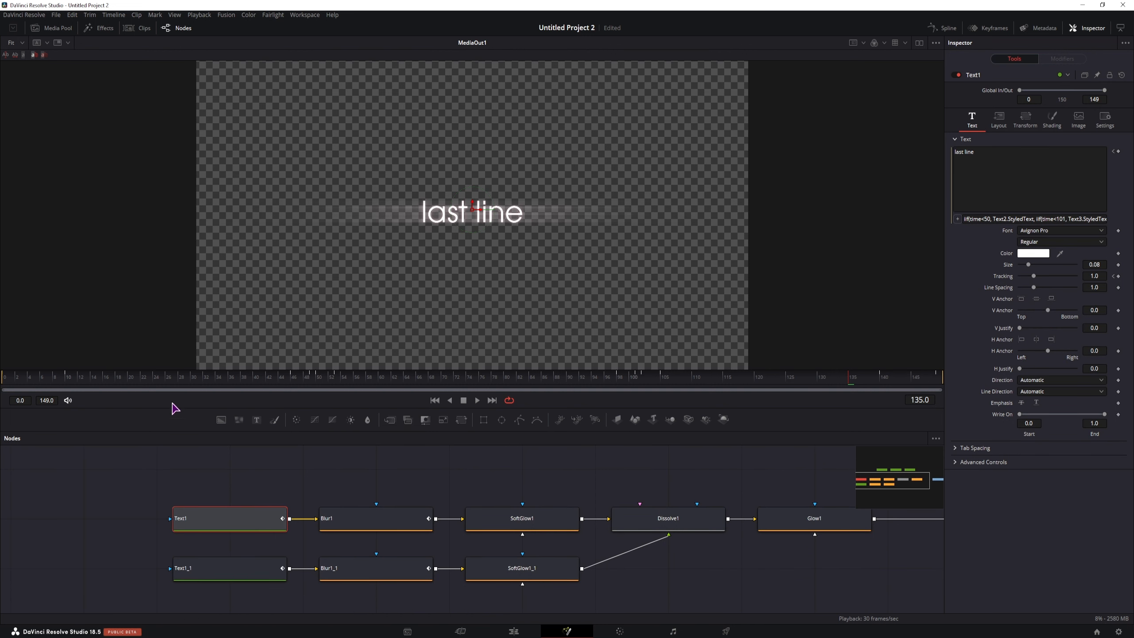
Step: Set the character Pivot Y of Text1_1 to 0.0225, checking the lines' alignment around frame 49
left_click_drag(274, 382, 314, 385)
left_click(232, 570)
left_click(294, 383)
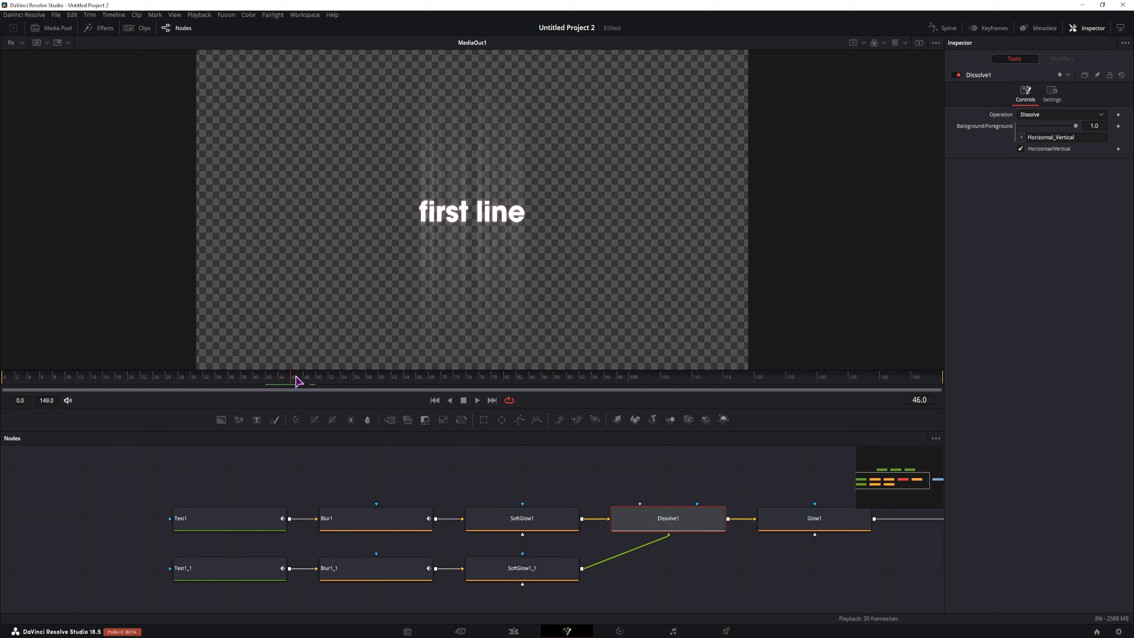
left_click_drag(298, 380, 314, 380)
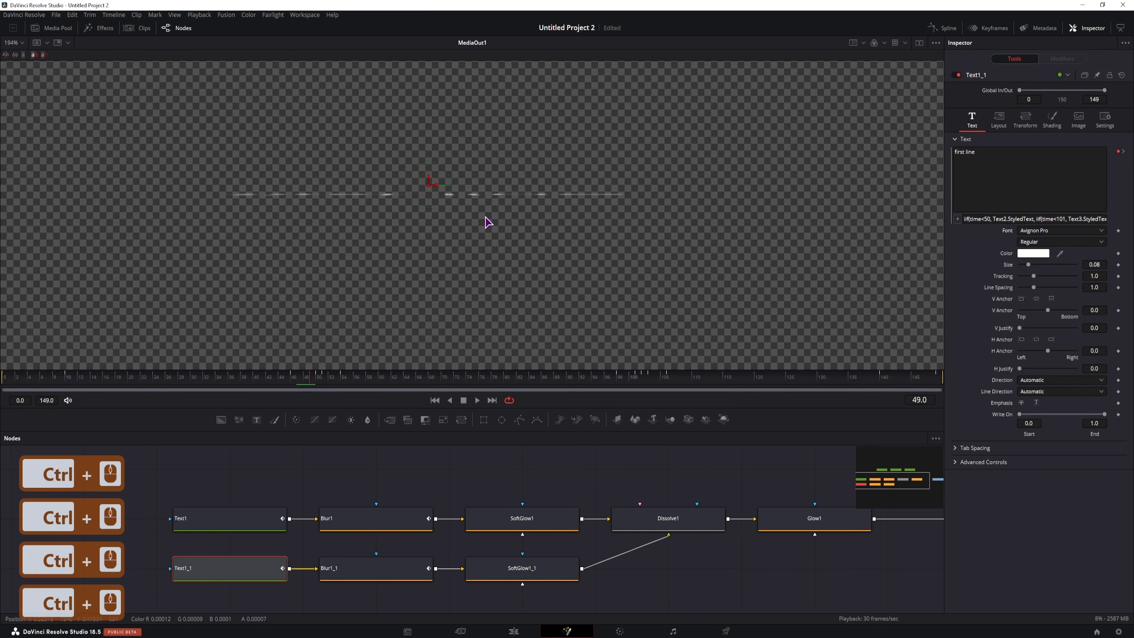
scroll(441, 216, "up", 2)
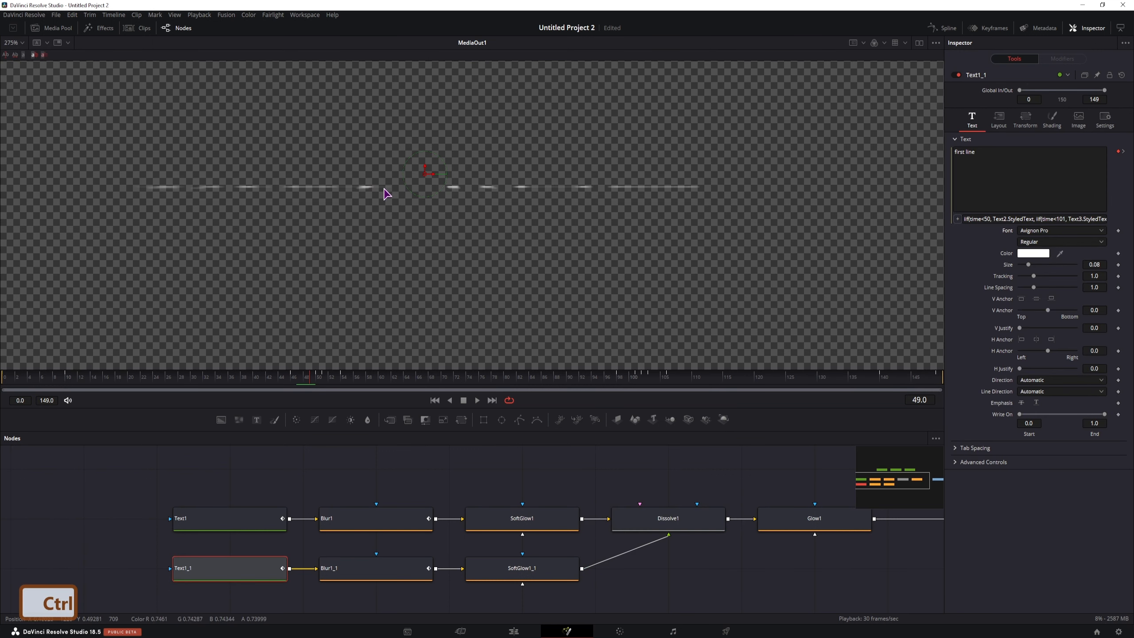
left_click(1025, 119)
left_click_drag(1099, 174, 1106, 173)
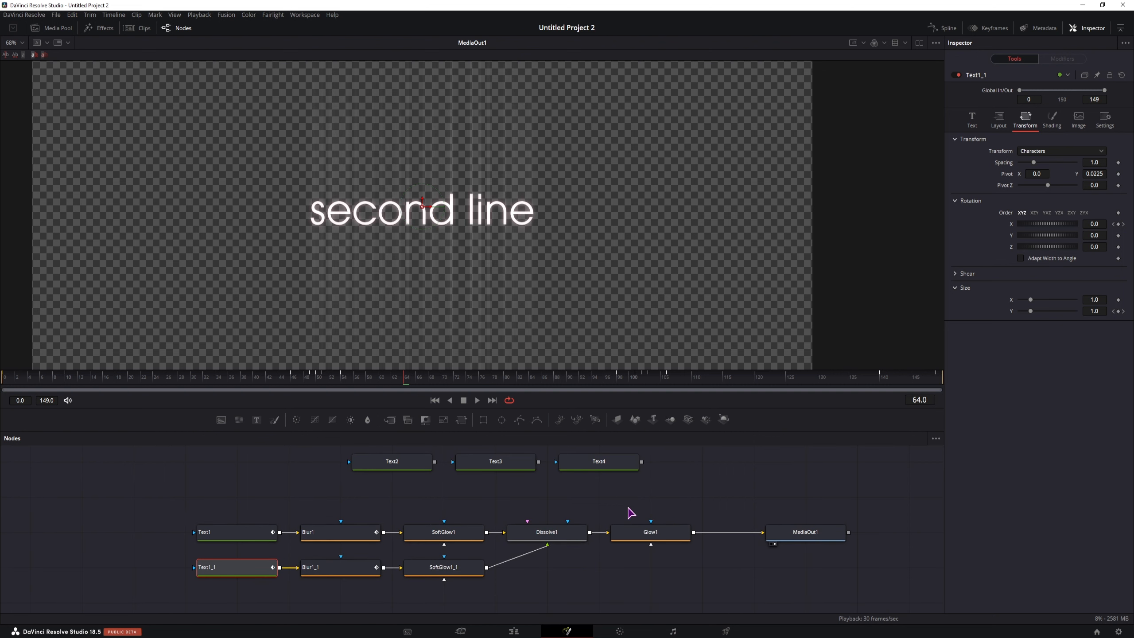
Step: Create a macro from all nodes except MediaOut1, including the unconnected Text2, Text3 and Text4
left_click_drag(224, 597, 703, 481)
right_click(662, 533)
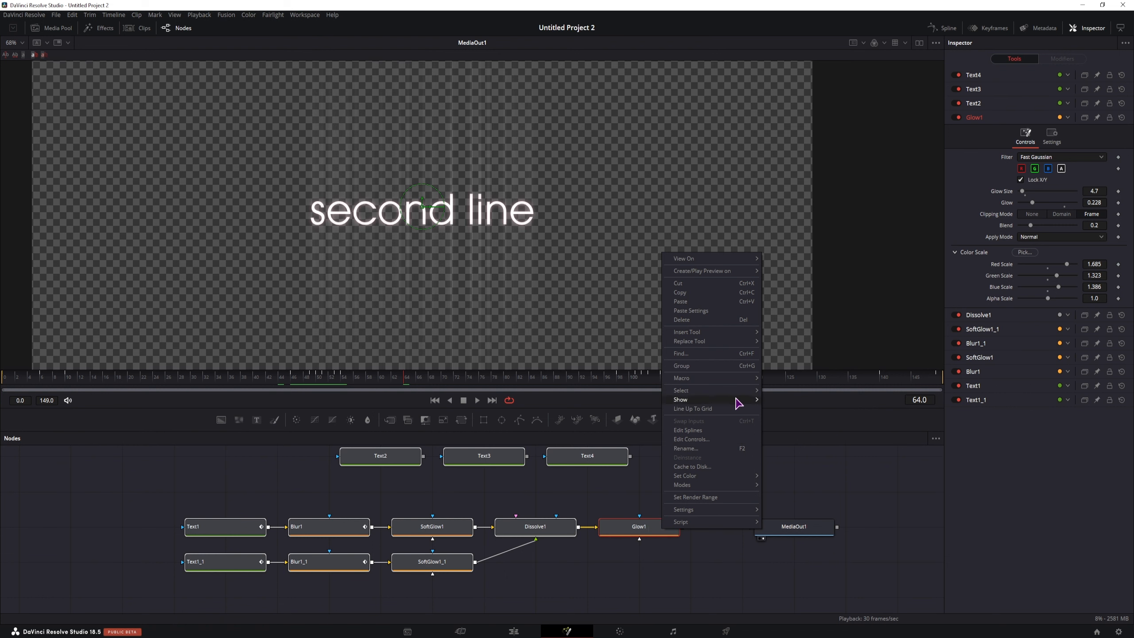
mouse_move(729, 380)
left_click(791, 378)
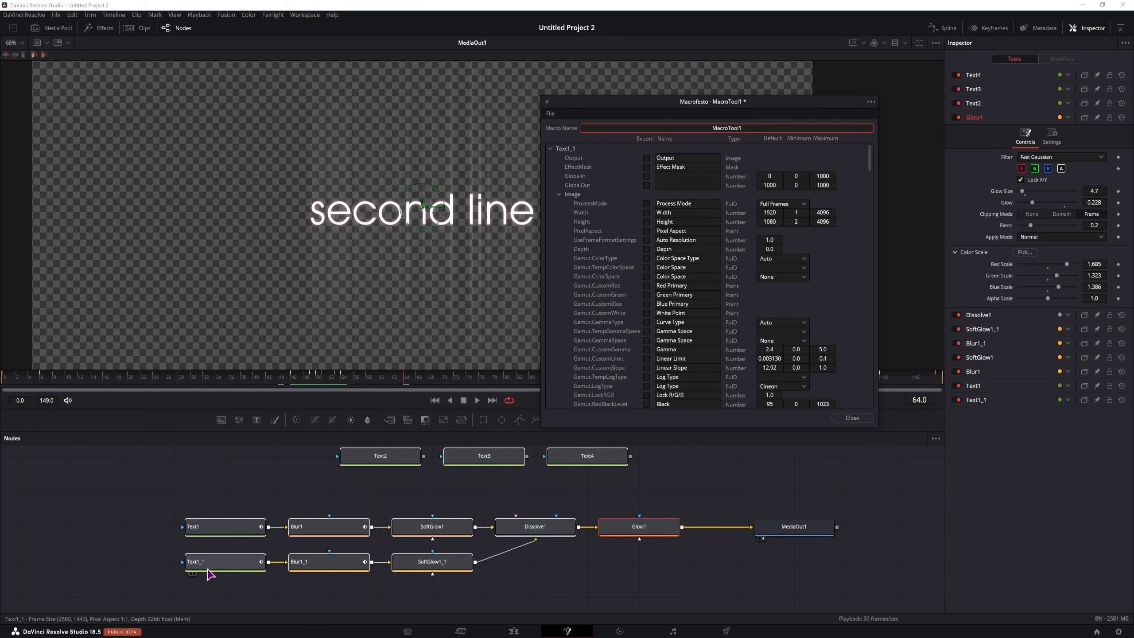
Step: Expose the Styled Text, Font and Style parameters of Text1_1 in the macro
left_click(232, 528)
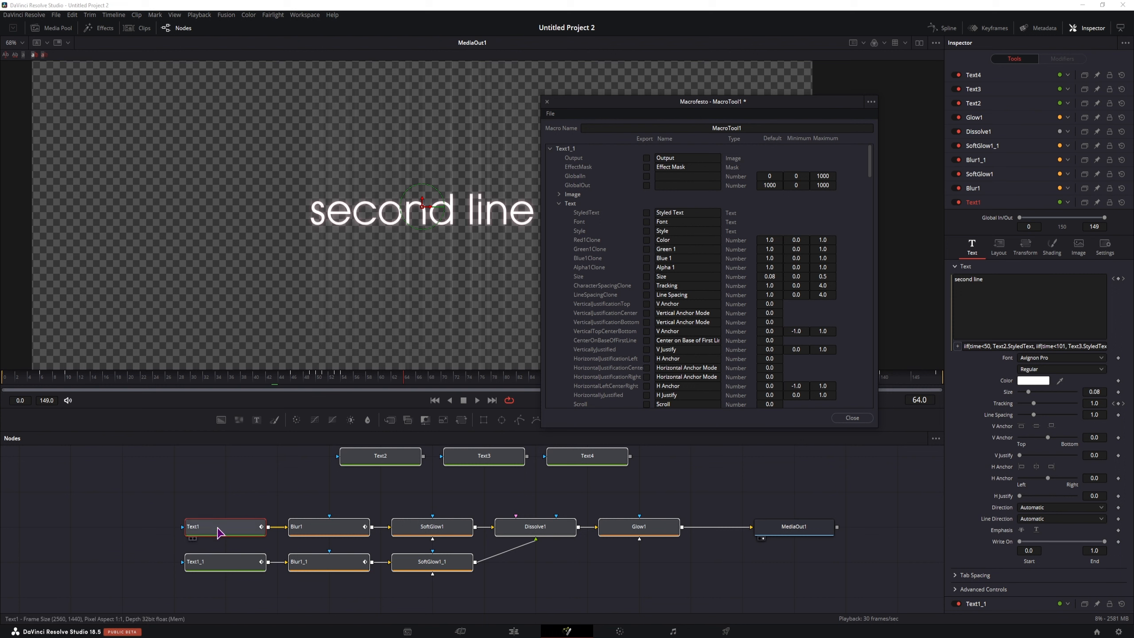
left_click(647, 212)
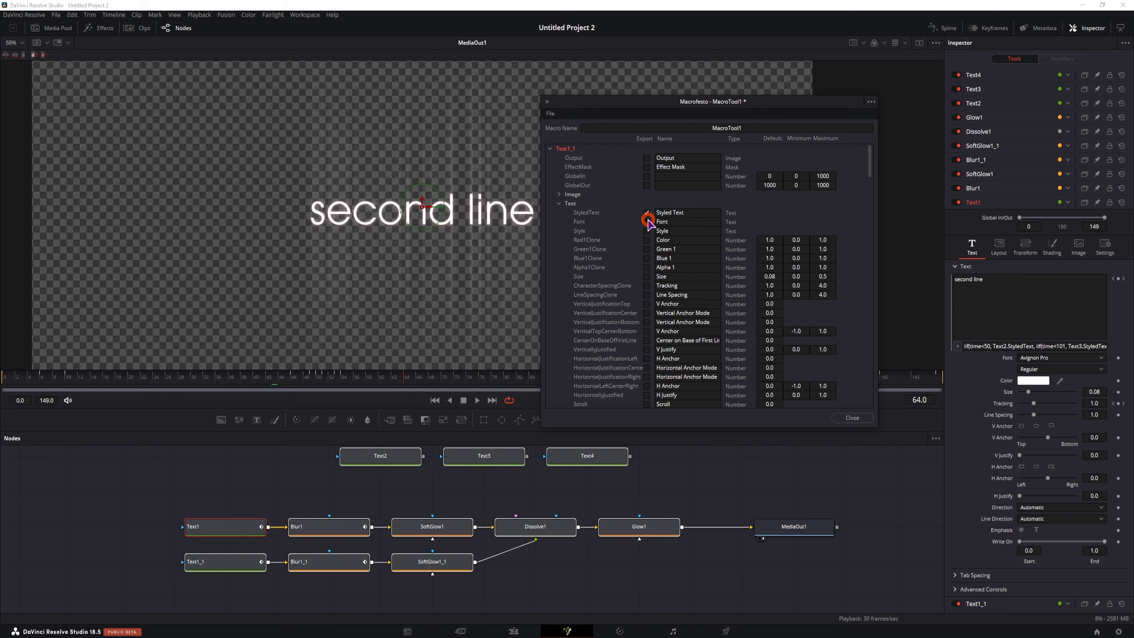
left_click(647, 222)
left_click(646, 231)
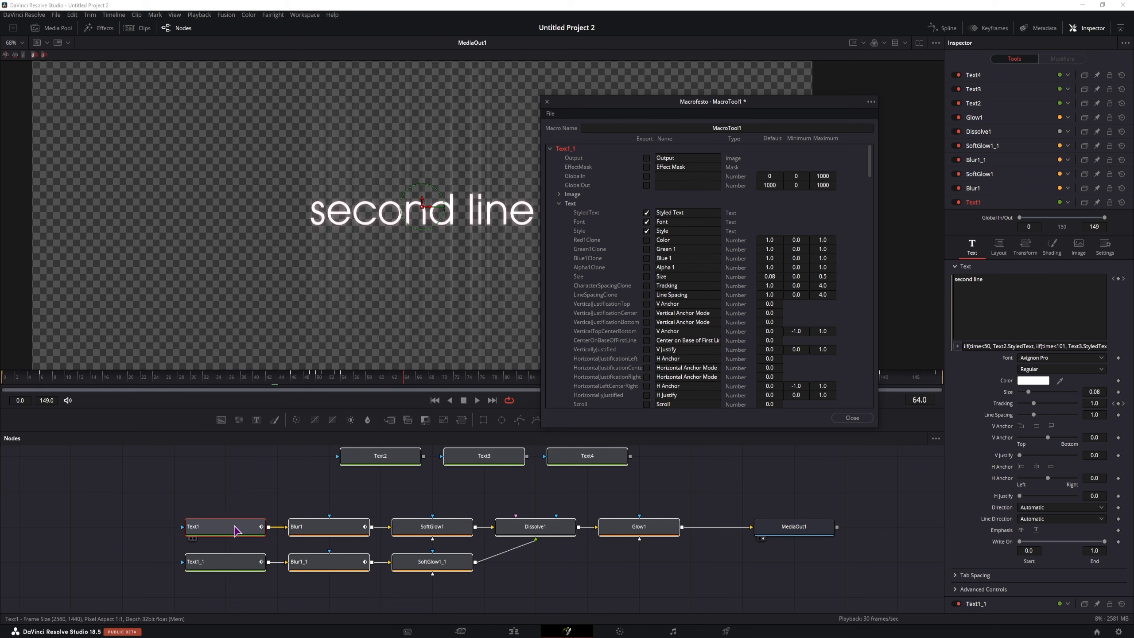
Step: Compare Text1_1 and Text1, and expose Color, Green 1, Blue 1, Alpha 1 and Size of Text1_1 in the macro
right_click(174, 490)
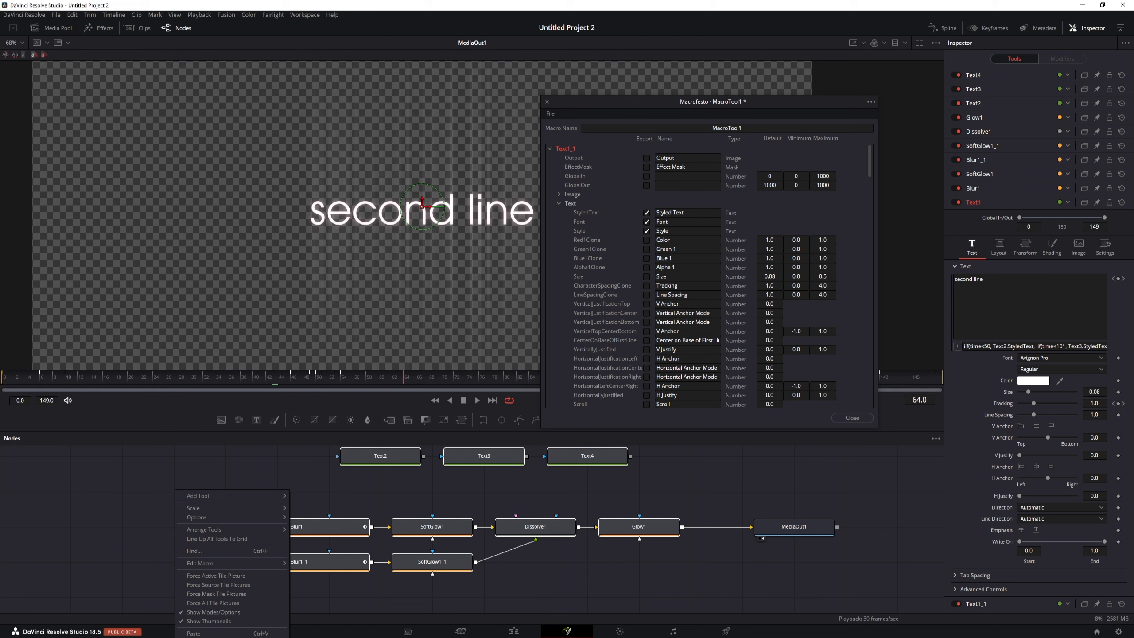
left_click(279, 472)
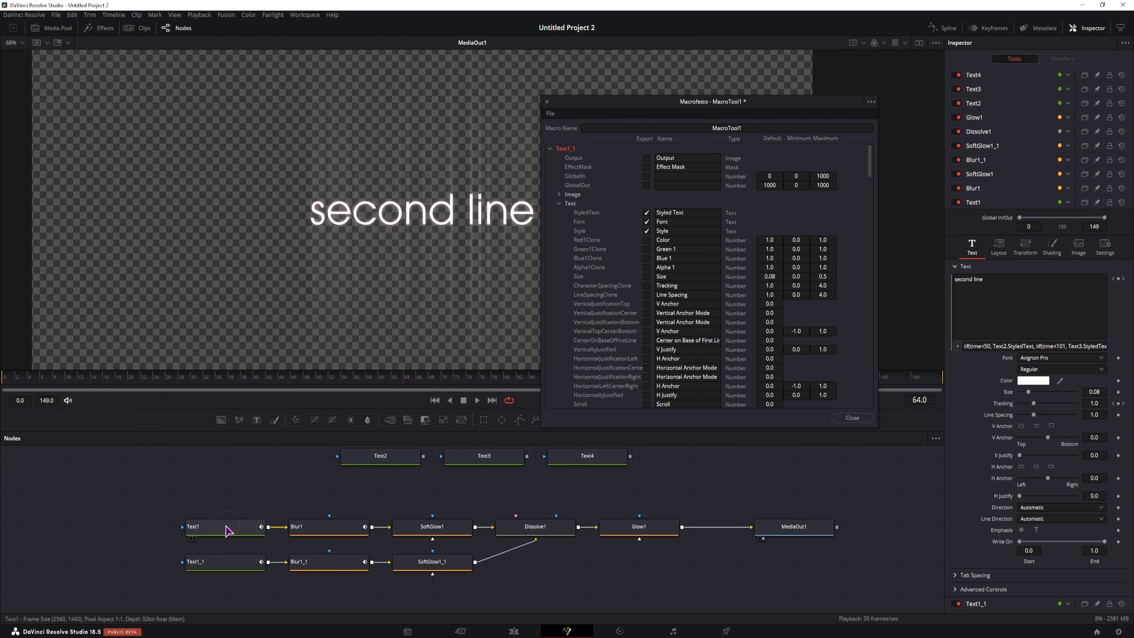
left_click(213, 570)
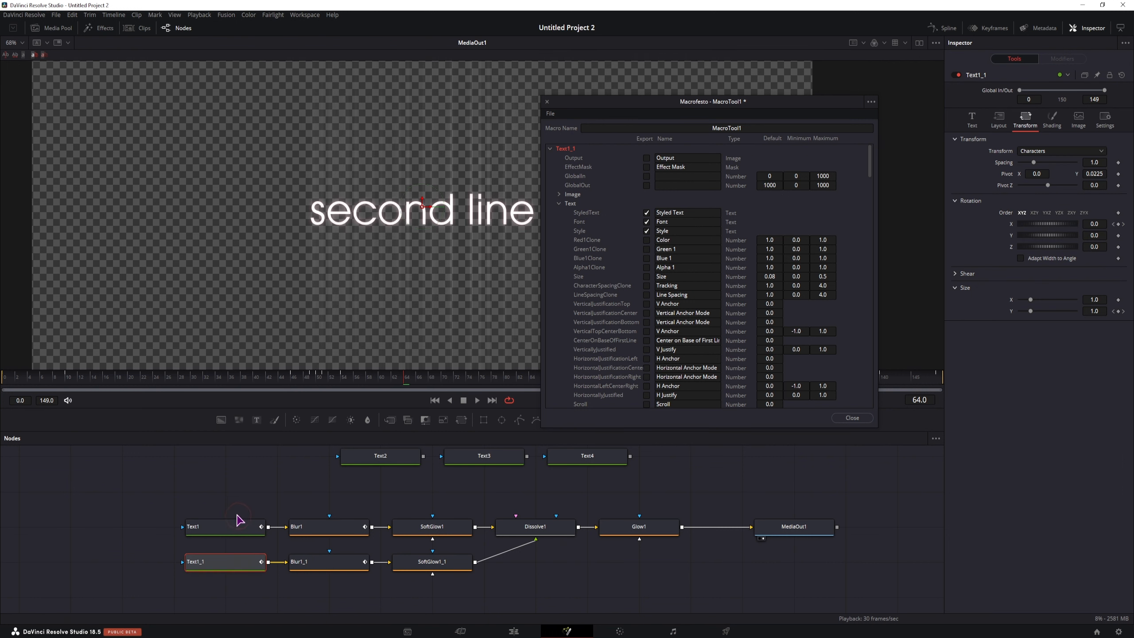
left_click(204, 532)
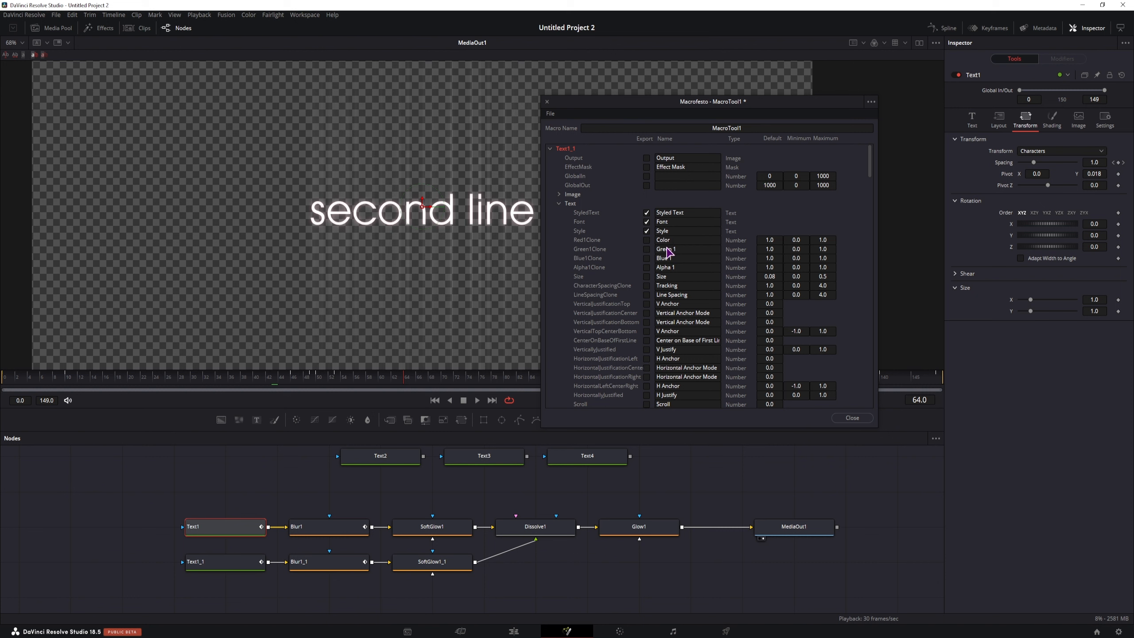
left_click(647, 240)
left_click(646, 249)
left_click(646, 258)
left_click(647, 267)
left_click(646, 276)
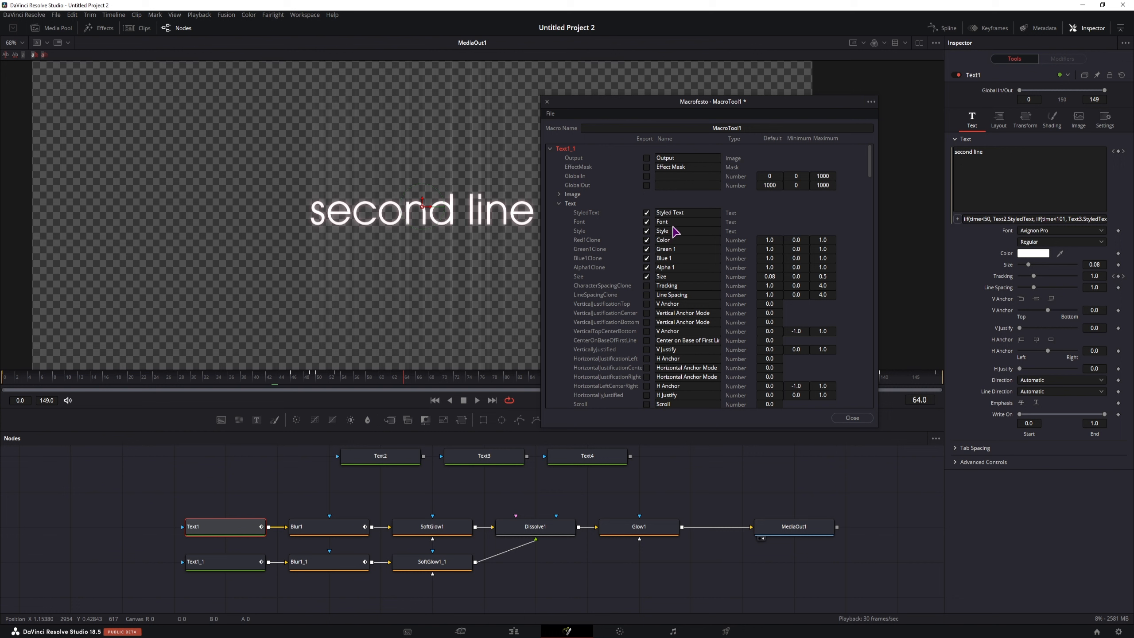
left_click(559, 203)
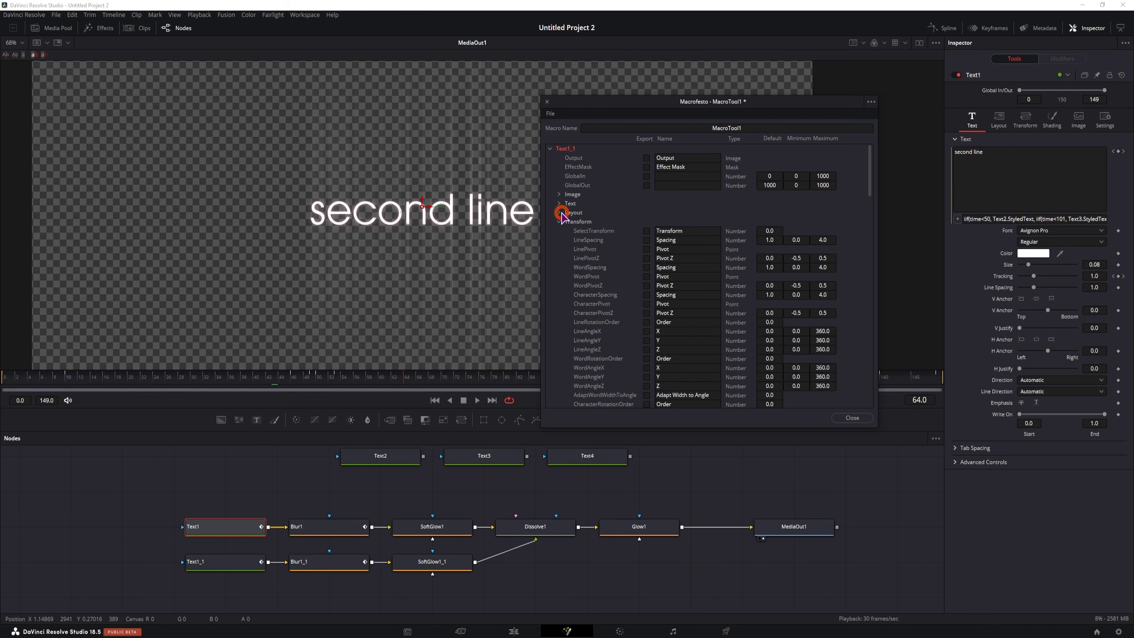
left_click(551, 149)
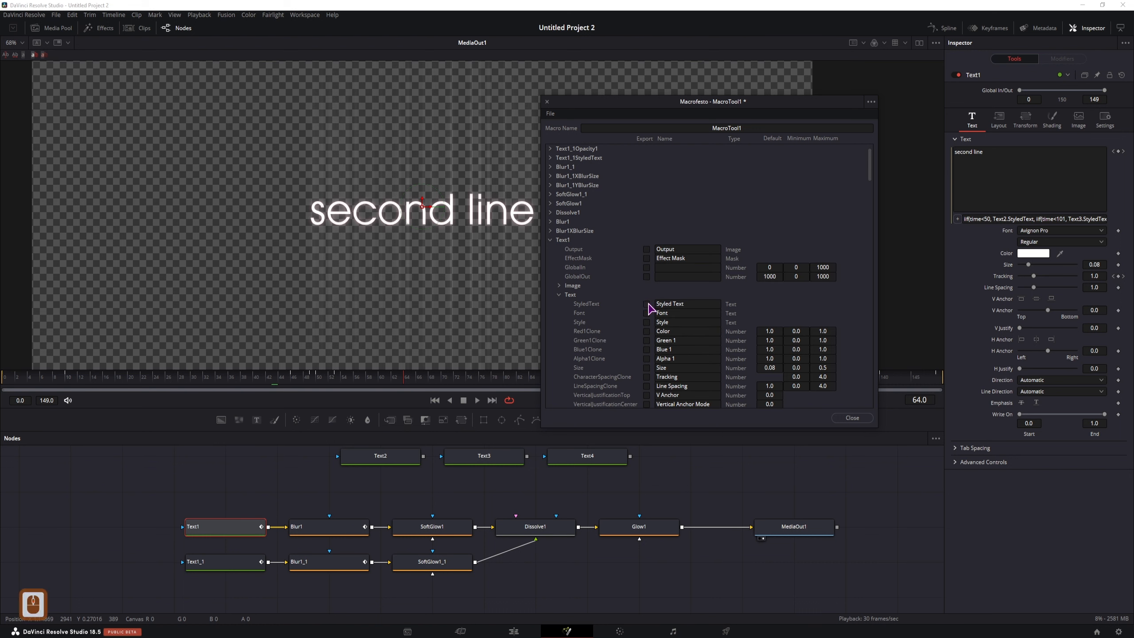
Step: Expose Styled Text, Font, Style, Color, Green 1 and Blue 1 of Text1 in the macro
left_click(646, 304)
left_click(646, 313)
left_click(646, 322)
left_click(646, 331)
left_click(646, 341)
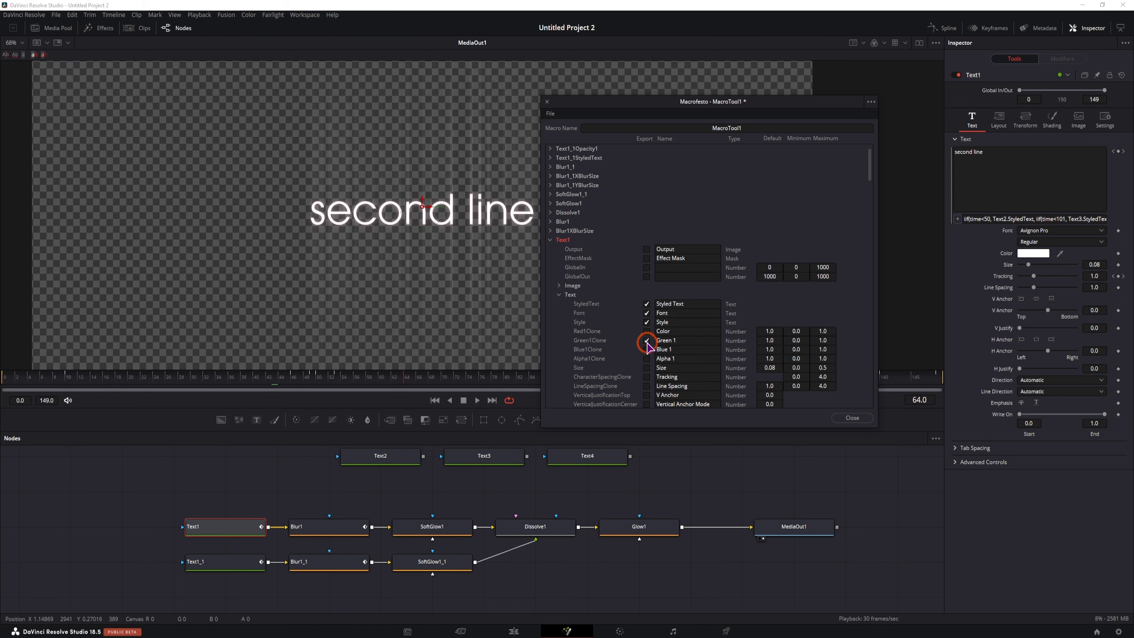
left_click(644, 350)
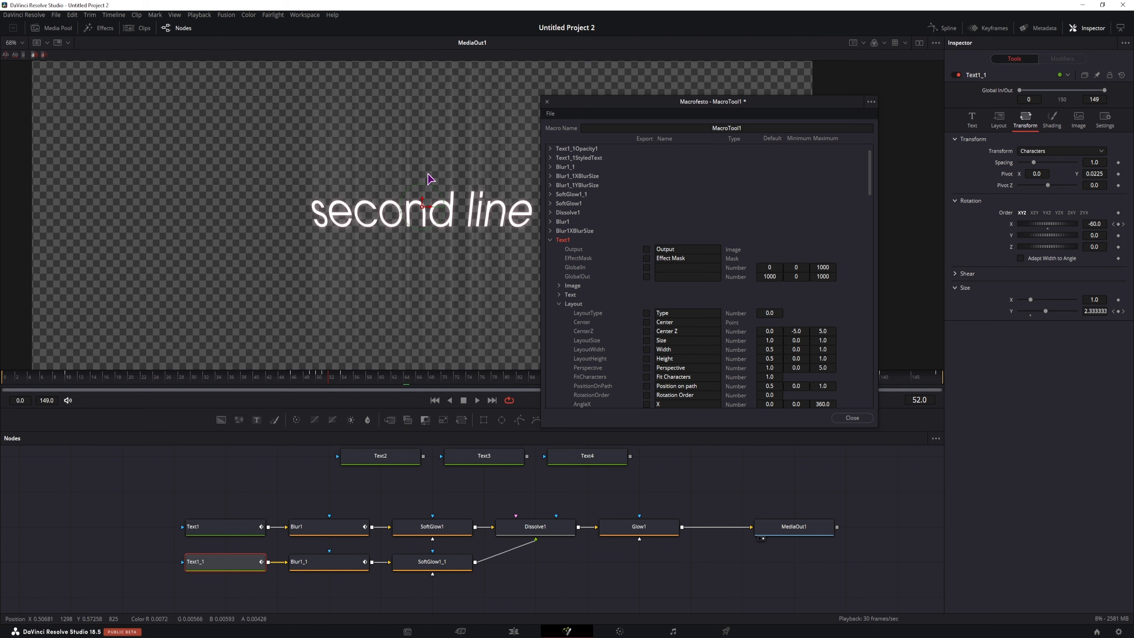
Step: Expose the CharacterPivot parameter from the Transform settings of Text1_1 in the macro
left_click(550, 240)
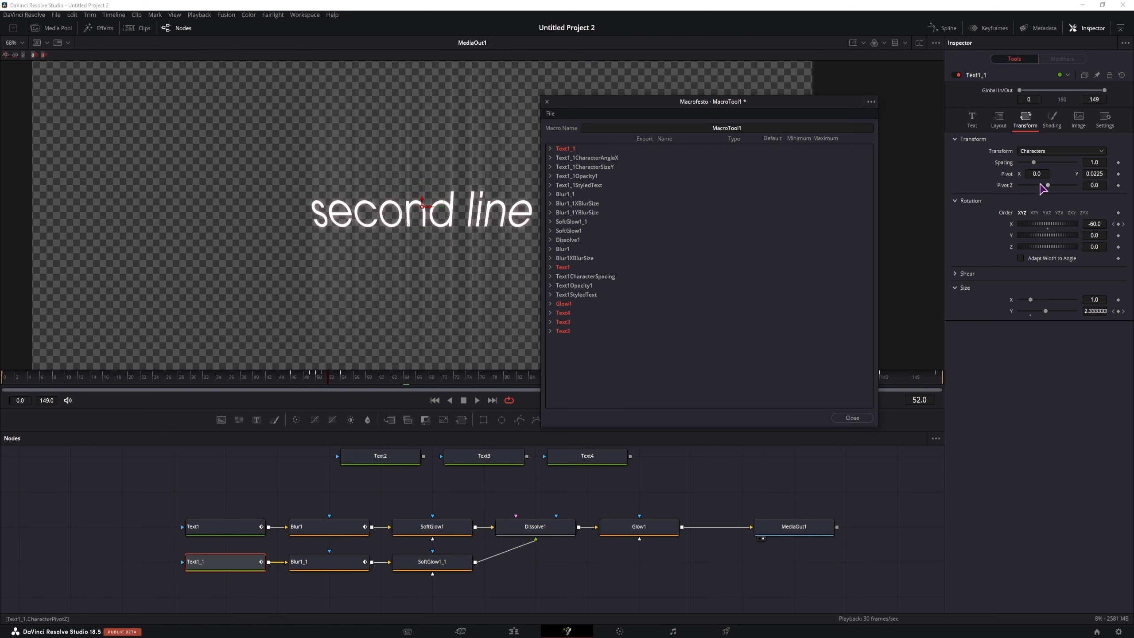
left_click(551, 149)
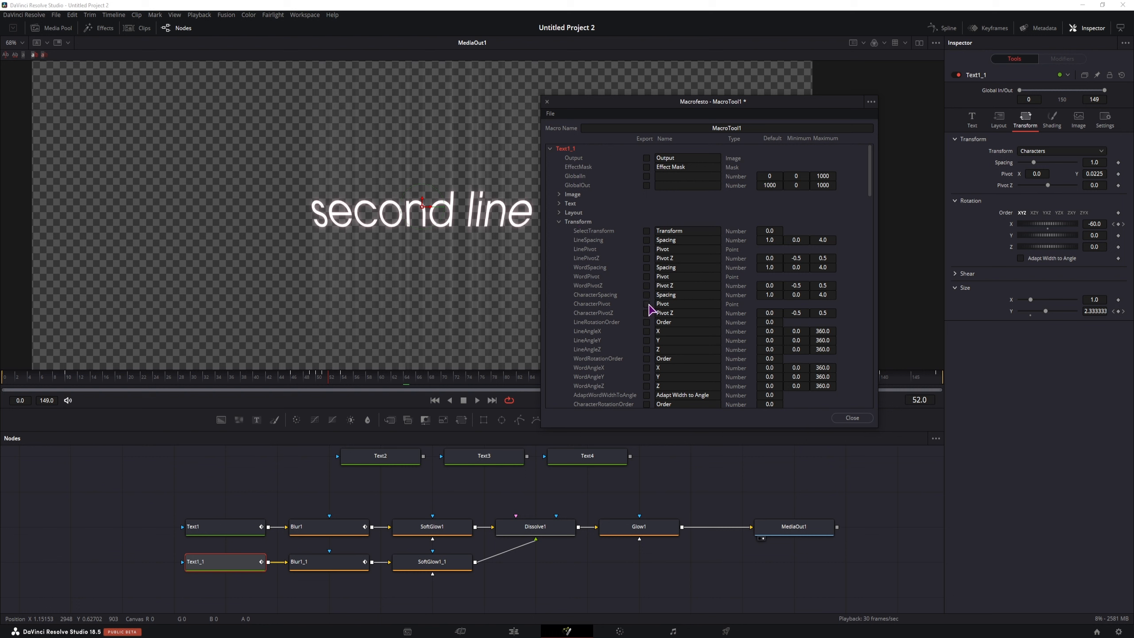
scroll(592, 254, "down", 2)
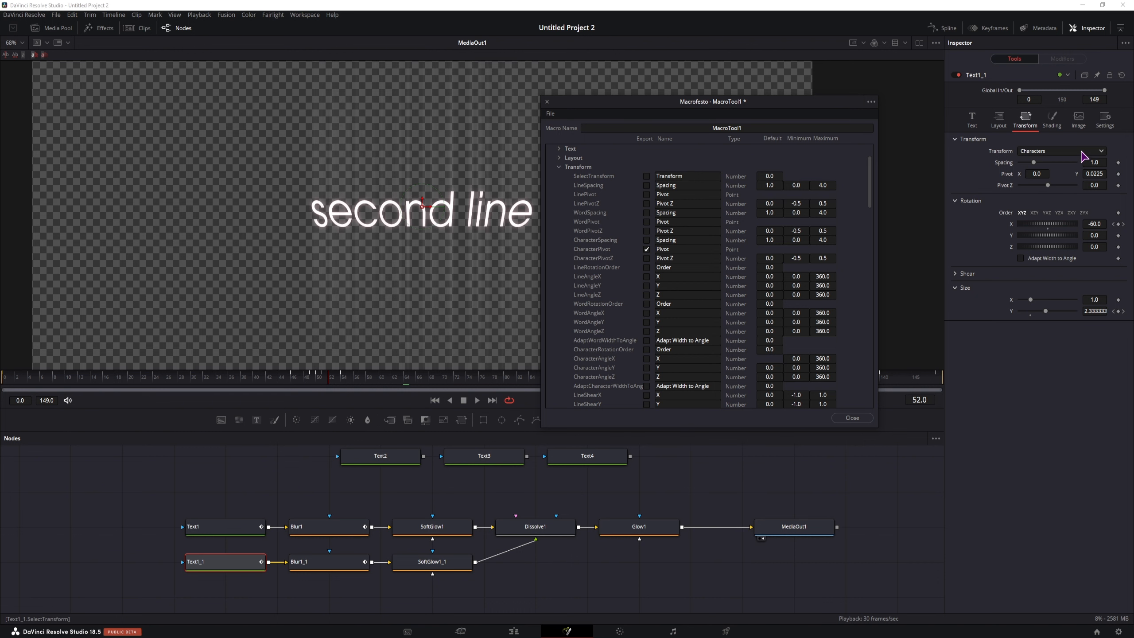
Step: Check the SoftGlow nodes, and expose the Red, Green, Blue and Alpha Scale of Glow1 in the macro
left_click(442, 528)
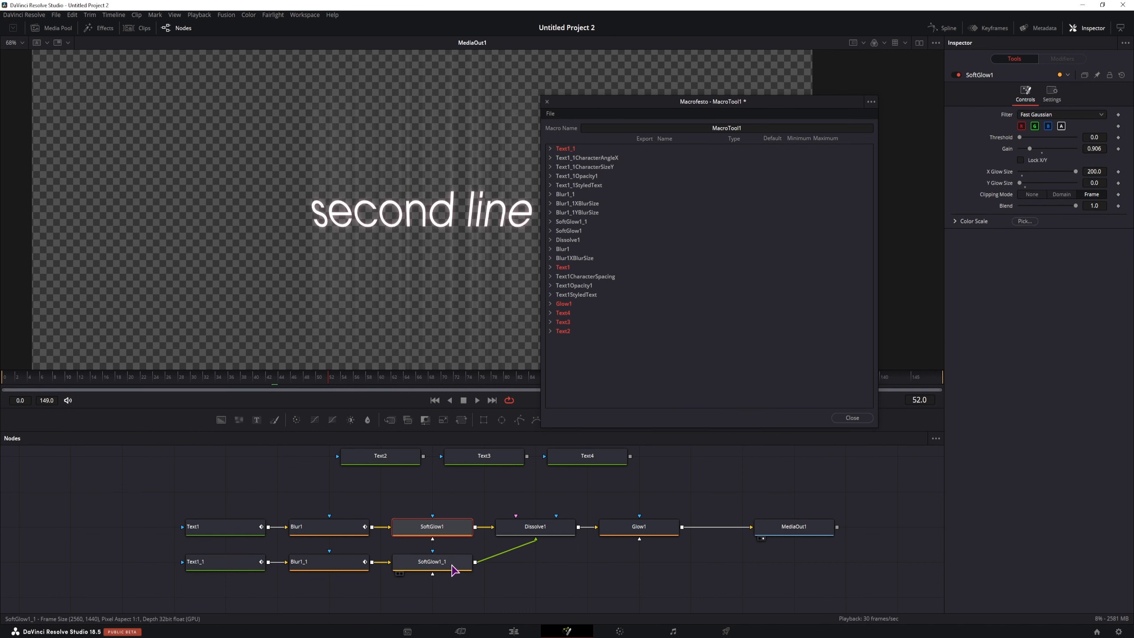
left_click(453, 569)
left_click(647, 536)
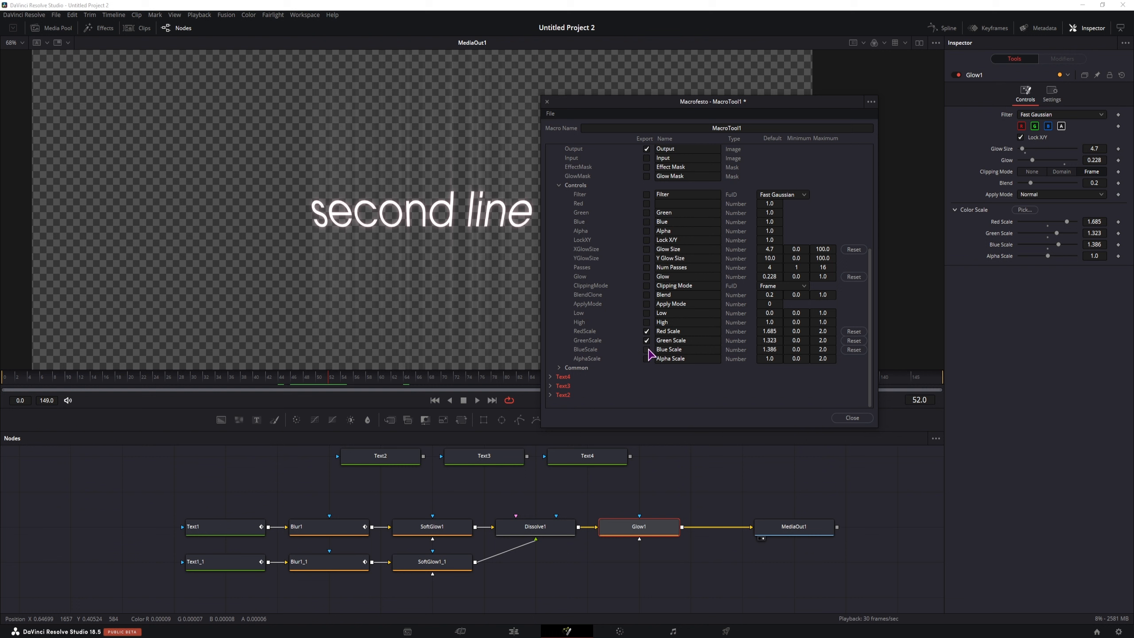
left_click(646, 350)
left_click(647, 359)
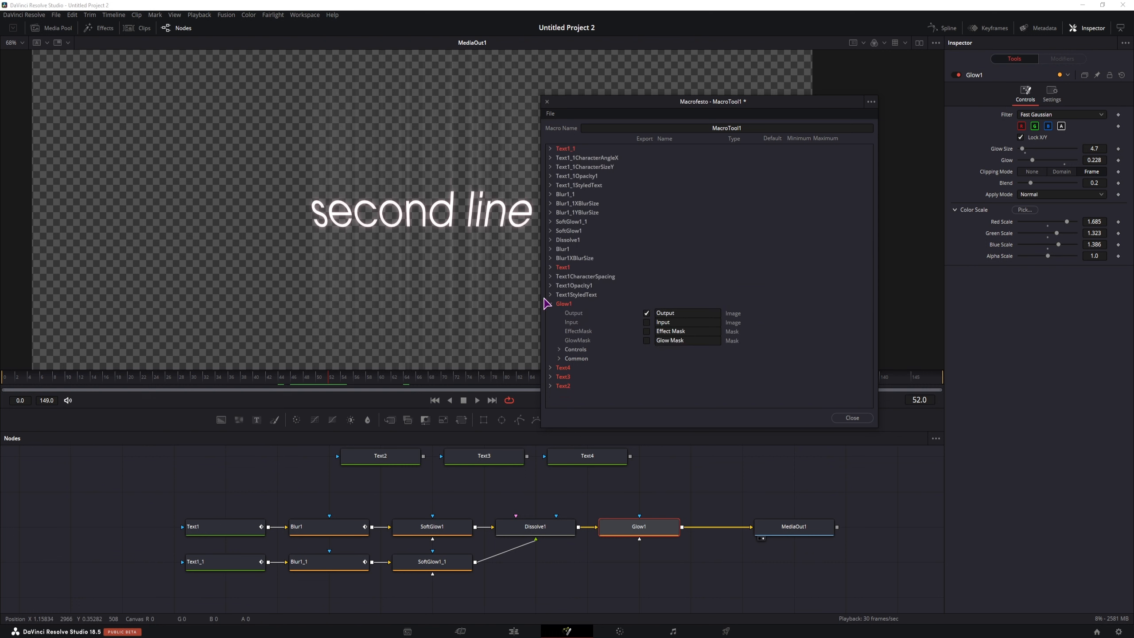
left_click(550, 304)
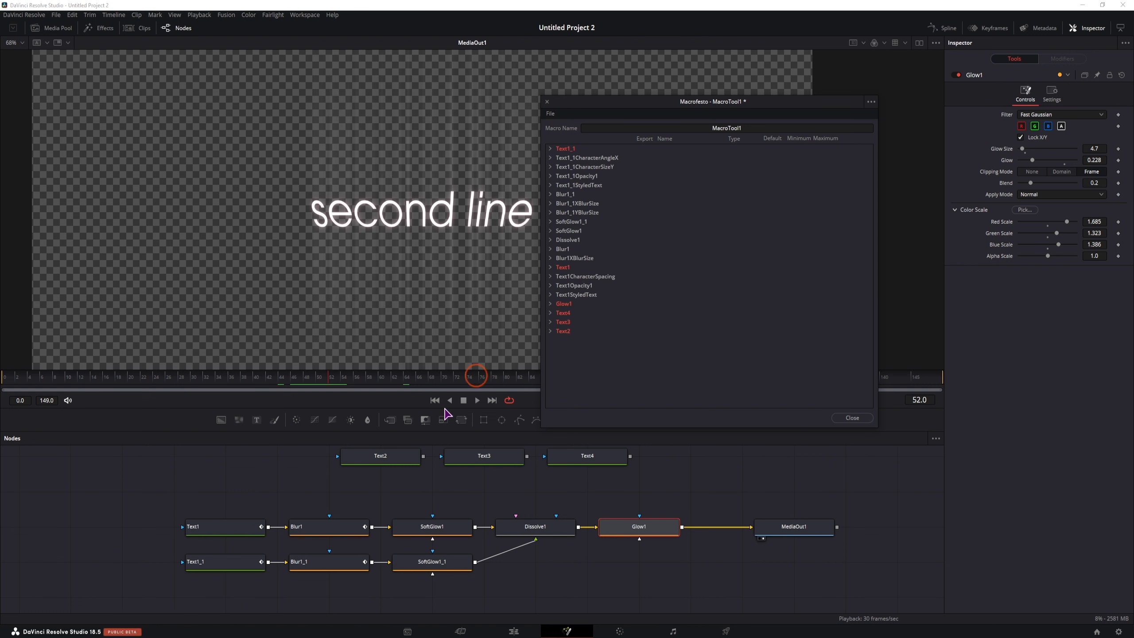
Step: Expose the Styled Text parameter of Text2, Text3 and Text4 in the macro
left_click(388, 465)
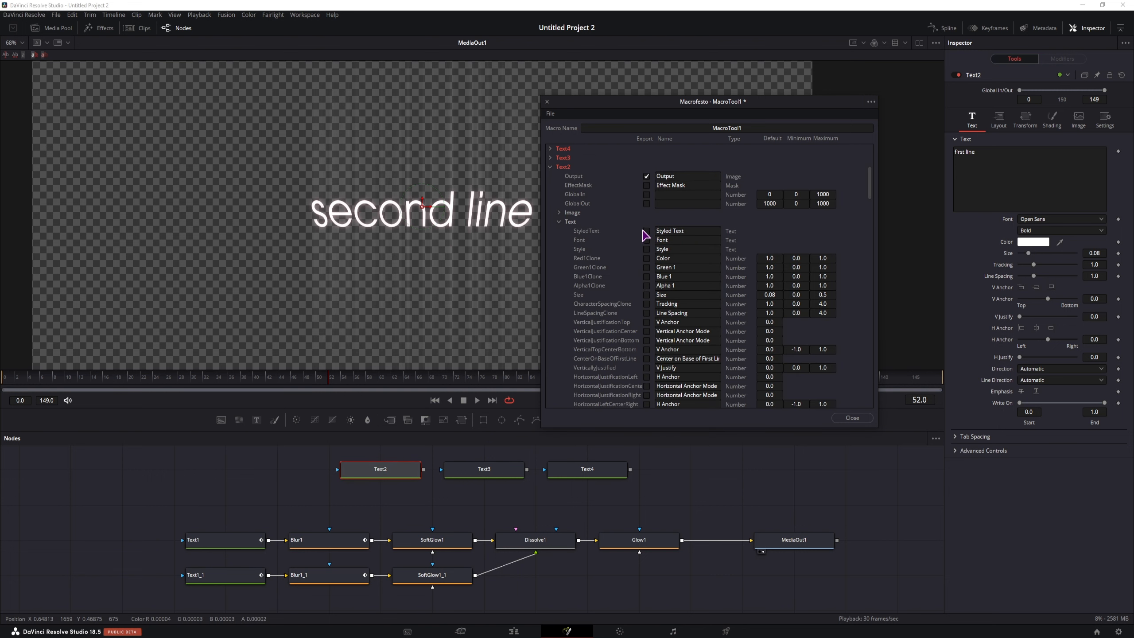
left_click(646, 232)
left_click(550, 167)
left_click(551, 322)
left_click(559, 368)
left_click(647, 386)
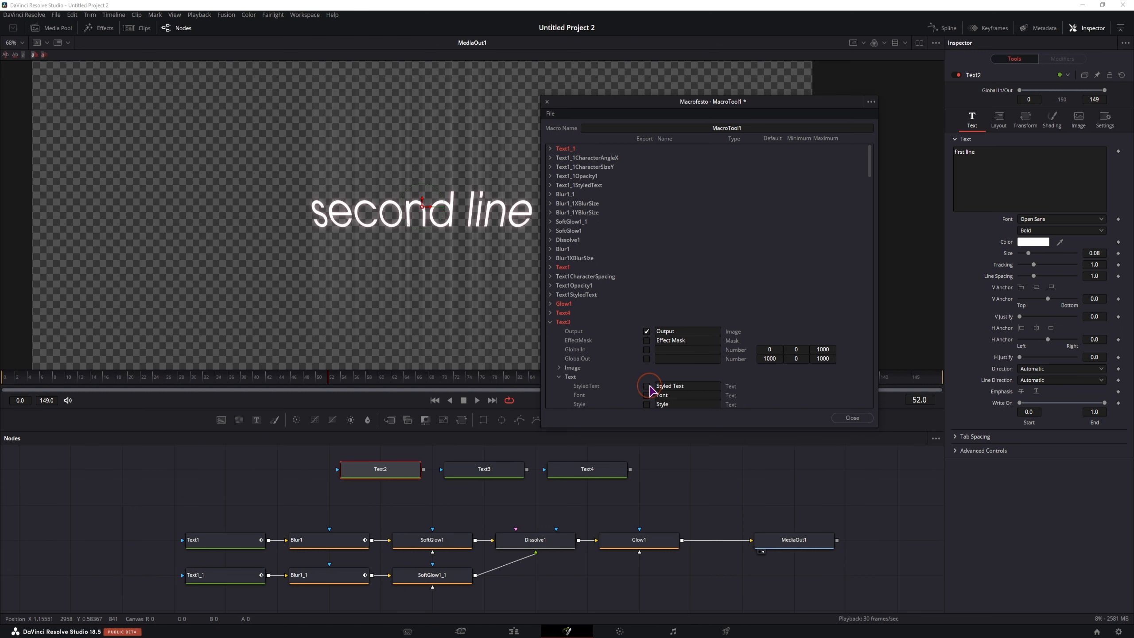
left_click(551, 313)
scroll(643, 375, "down", 3)
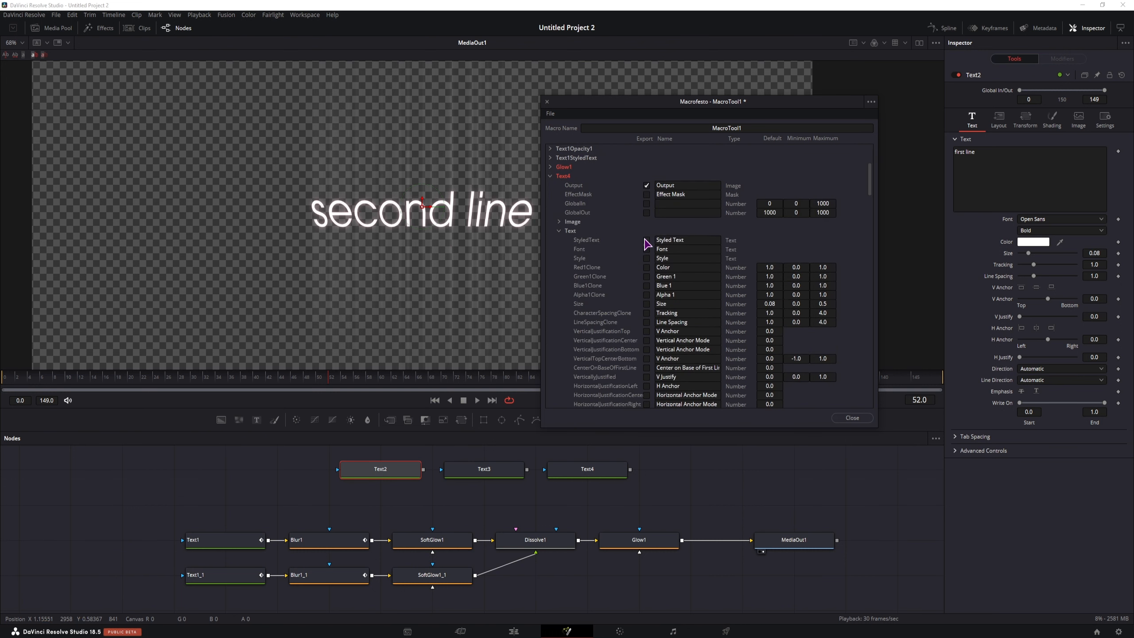
left_click(621, 168)
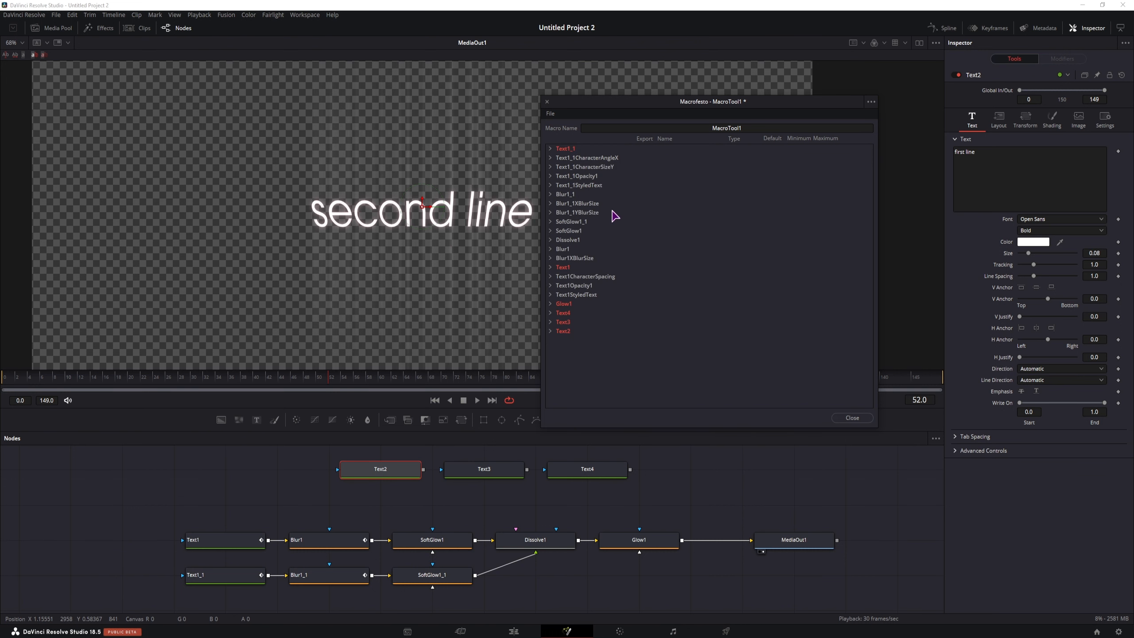
Step: Exclude the Output of Text2, Text3 and Text4 from the macro's exported parameters
left_click(550, 331)
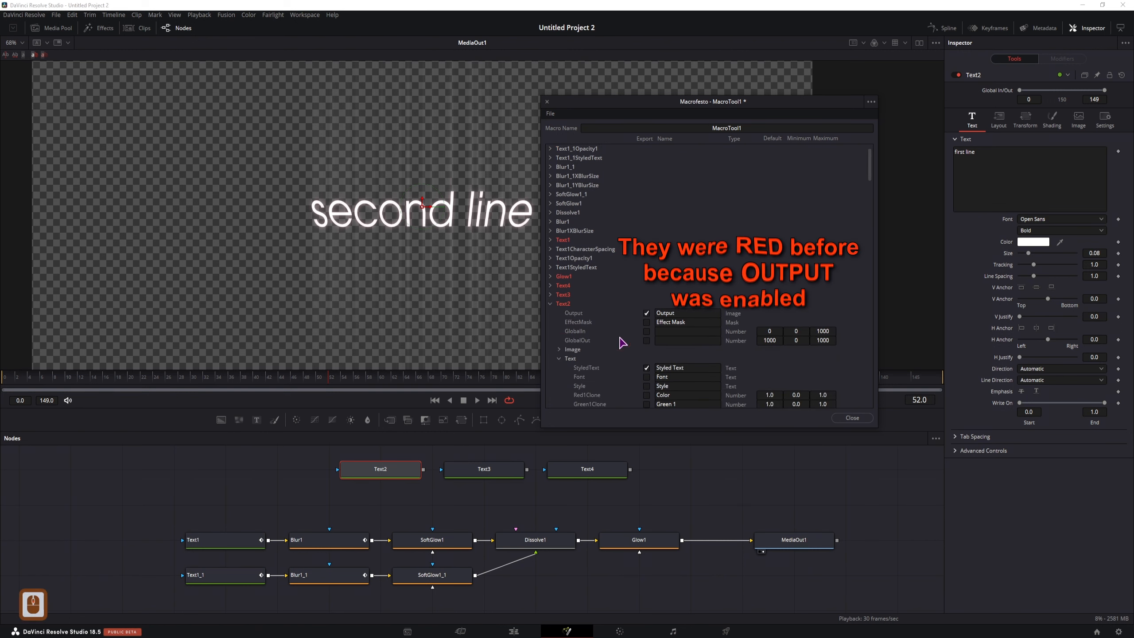
left_click(648, 314)
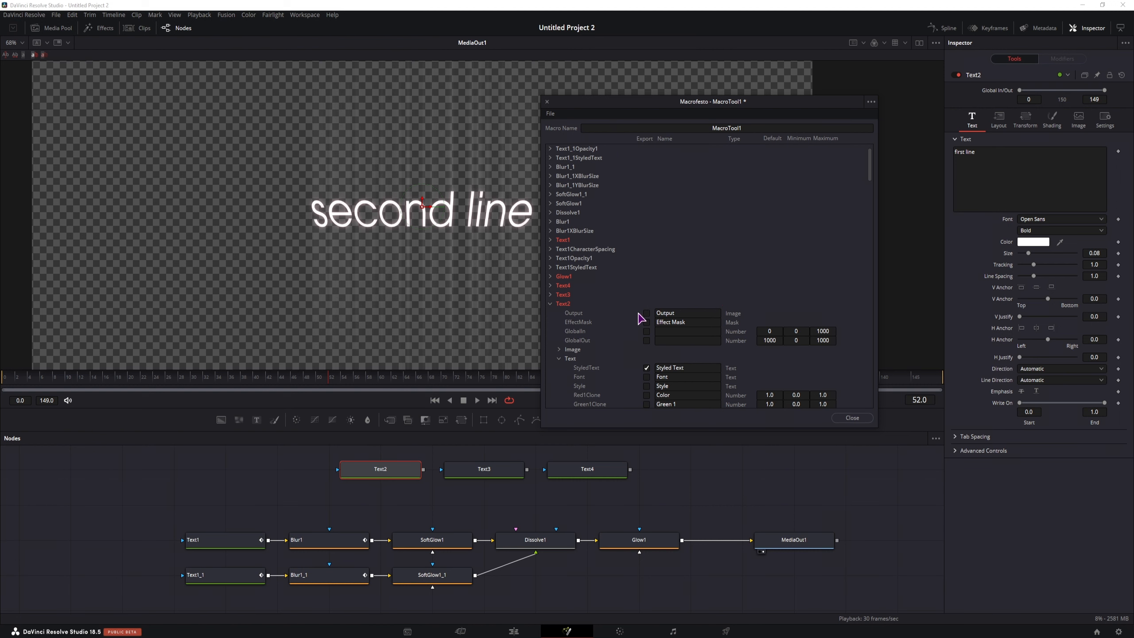
left_click(550, 304)
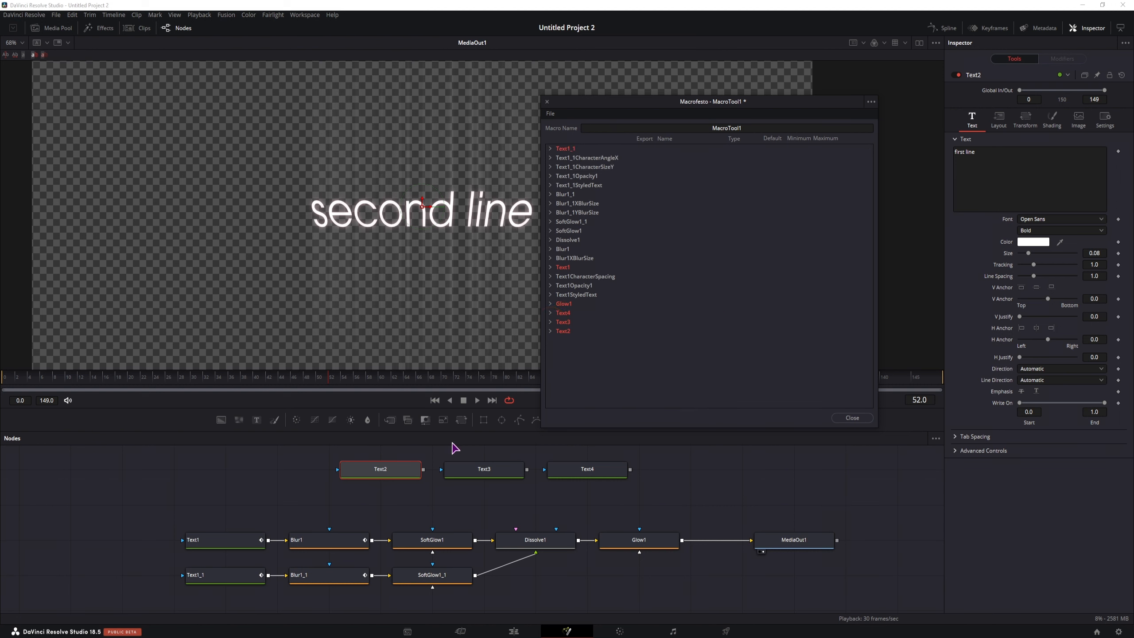
left_click(550, 322)
left_click(641, 329)
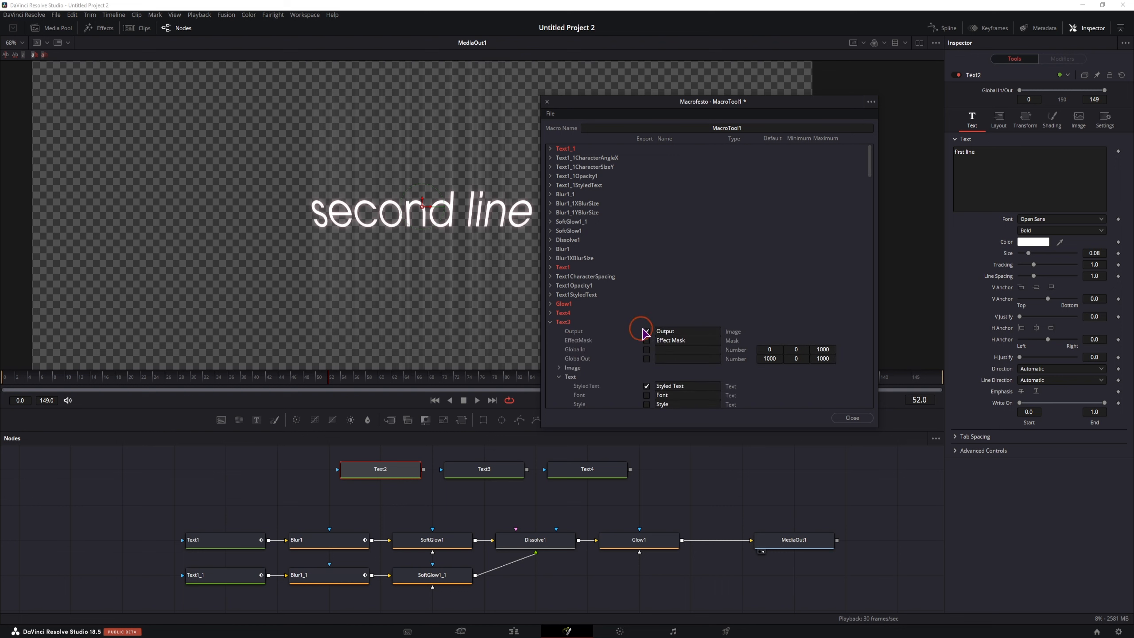
left_click(644, 333)
left_click(551, 323)
left_click(551, 313)
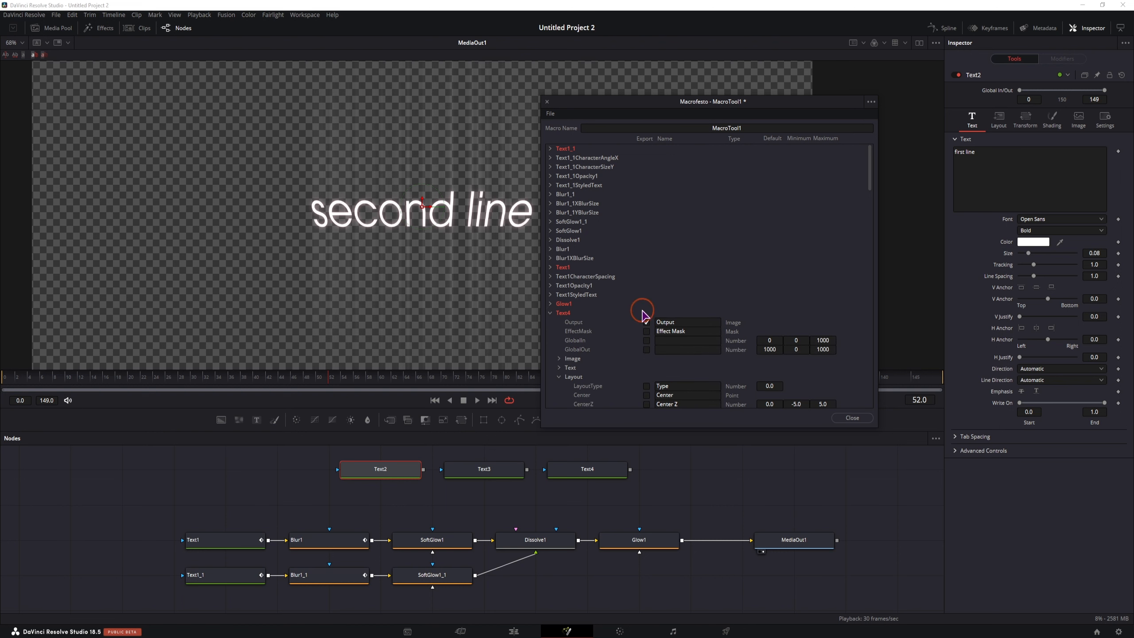
left_click(551, 313)
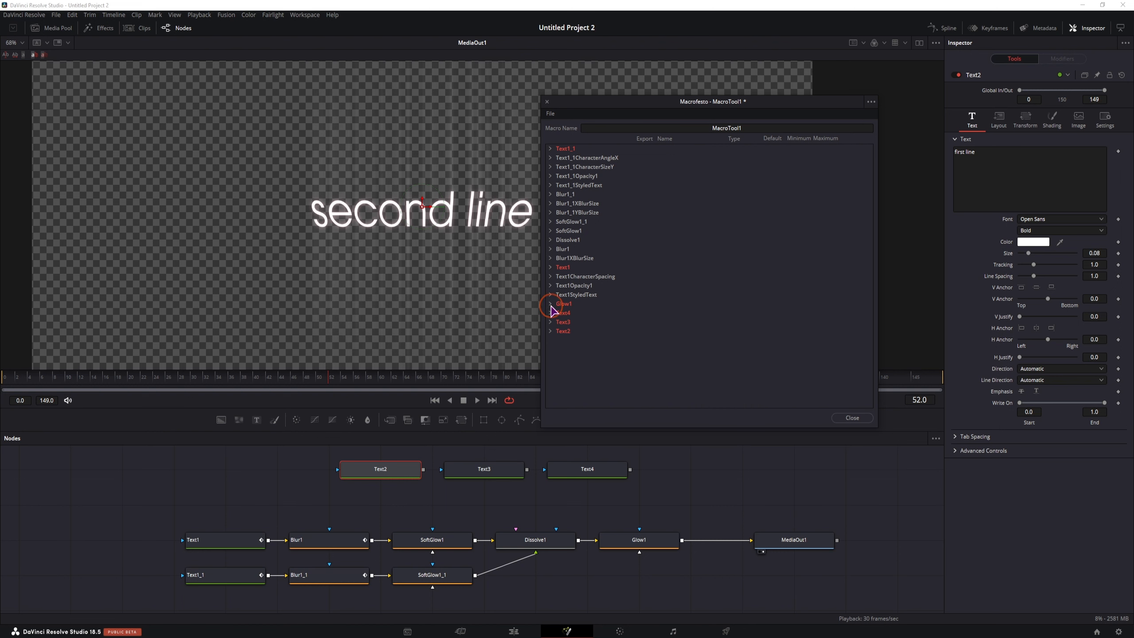
Step: Check that Glow1's Output is exported, and save the macro as "Sci-fi text" in the Templates > Edit > Titles folder
left_click(550, 304)
left_click(646, 313)
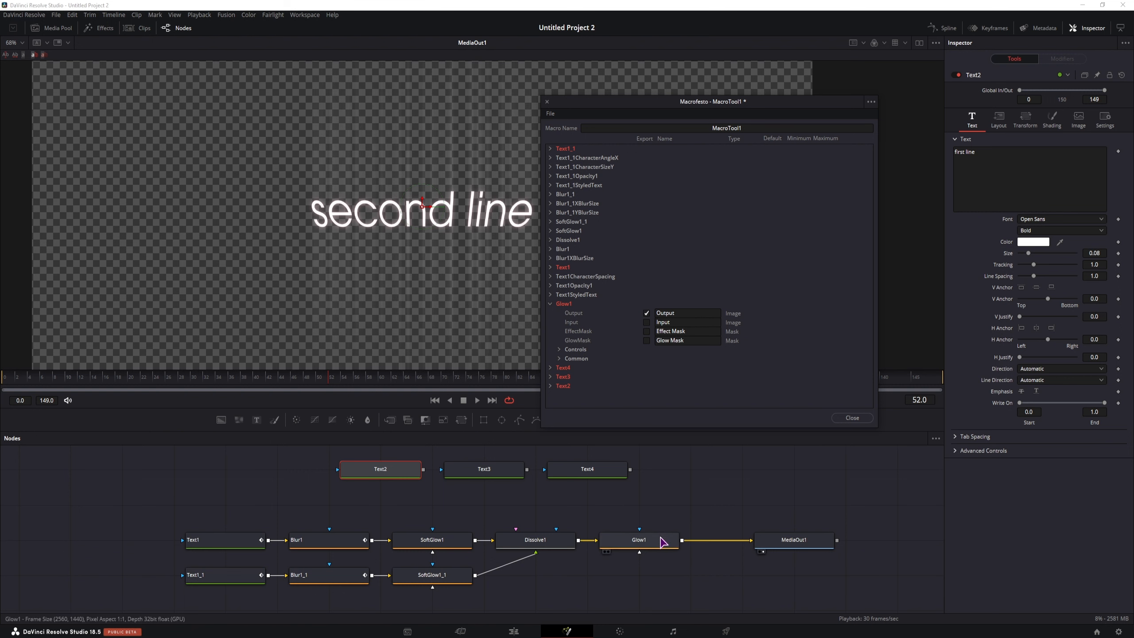
left_click(551, 304)
left_click(550, 113)
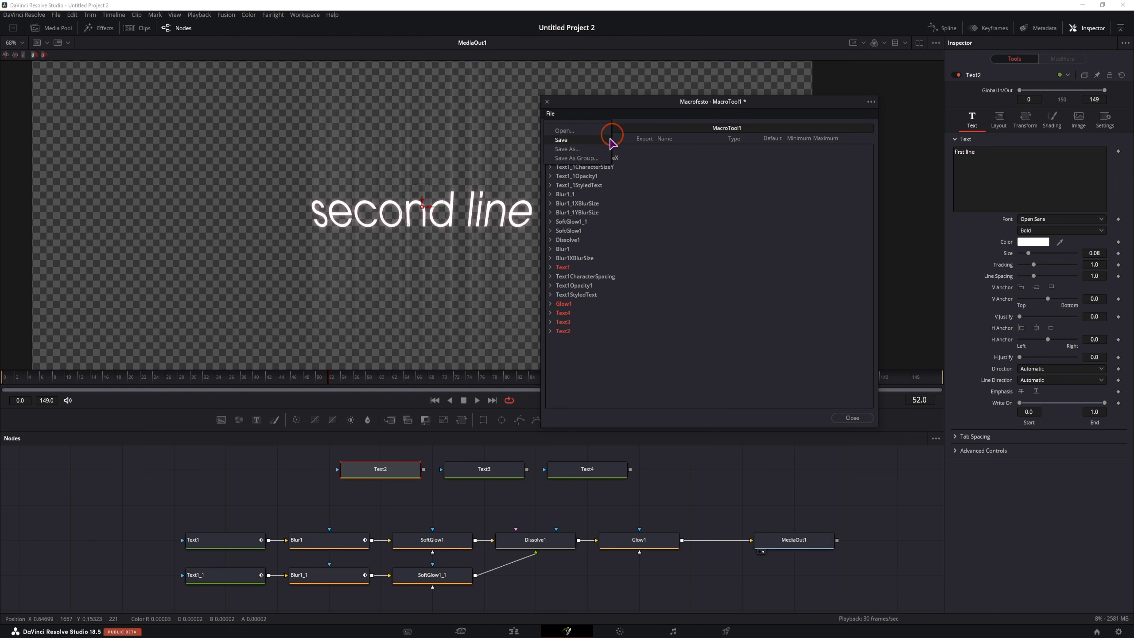
left_click(579, 158)
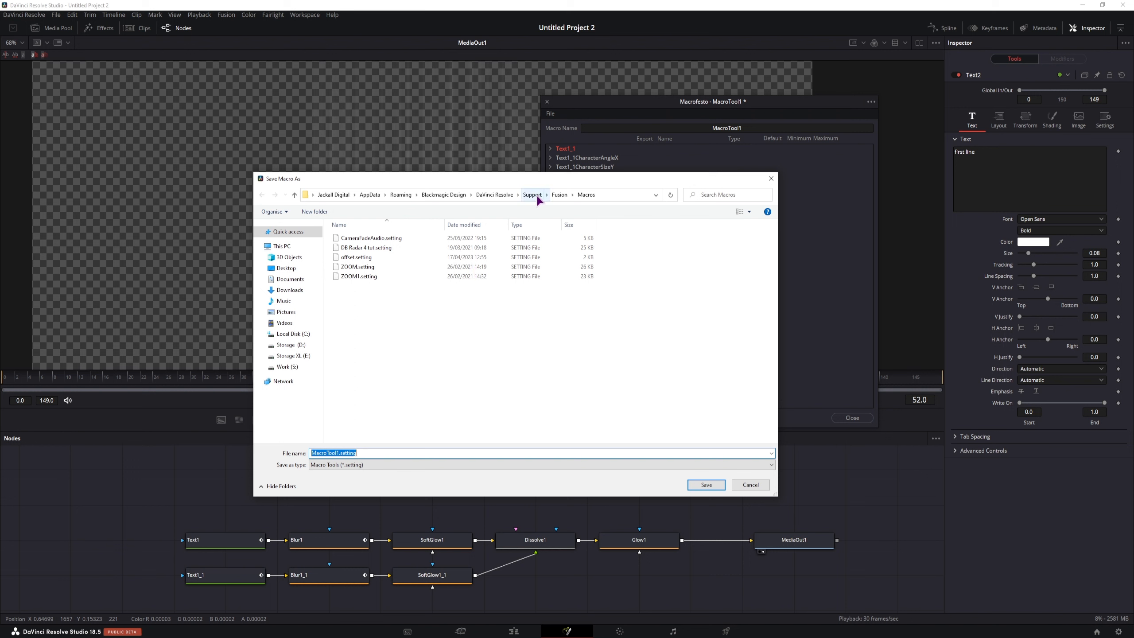
left_click(560, 195)
double_click(374, 402)
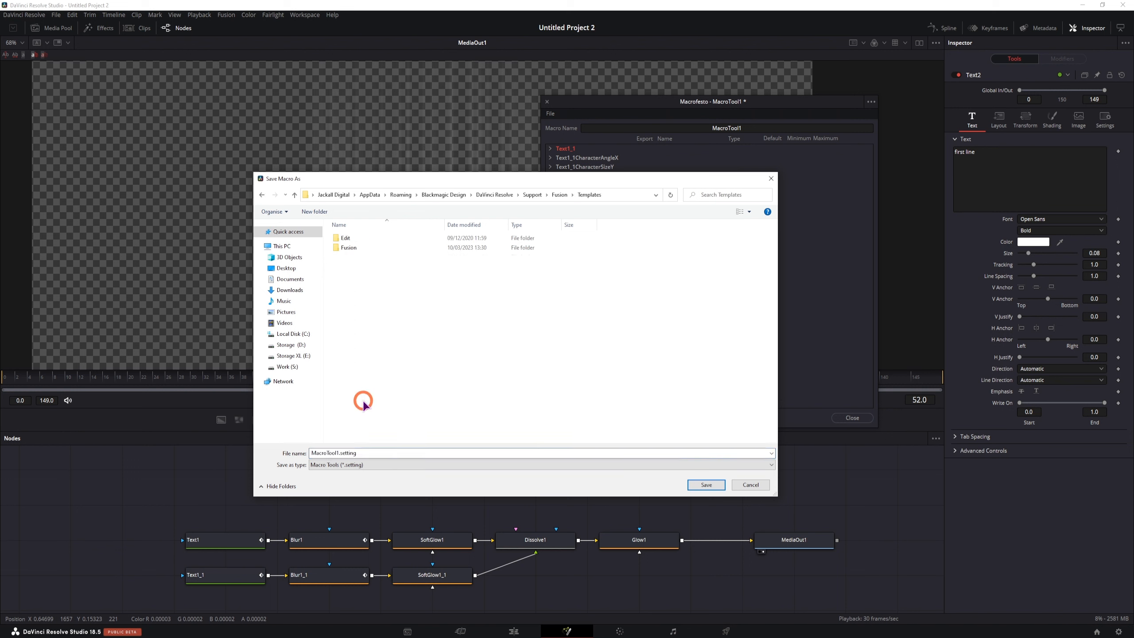
double_click(361, 239)
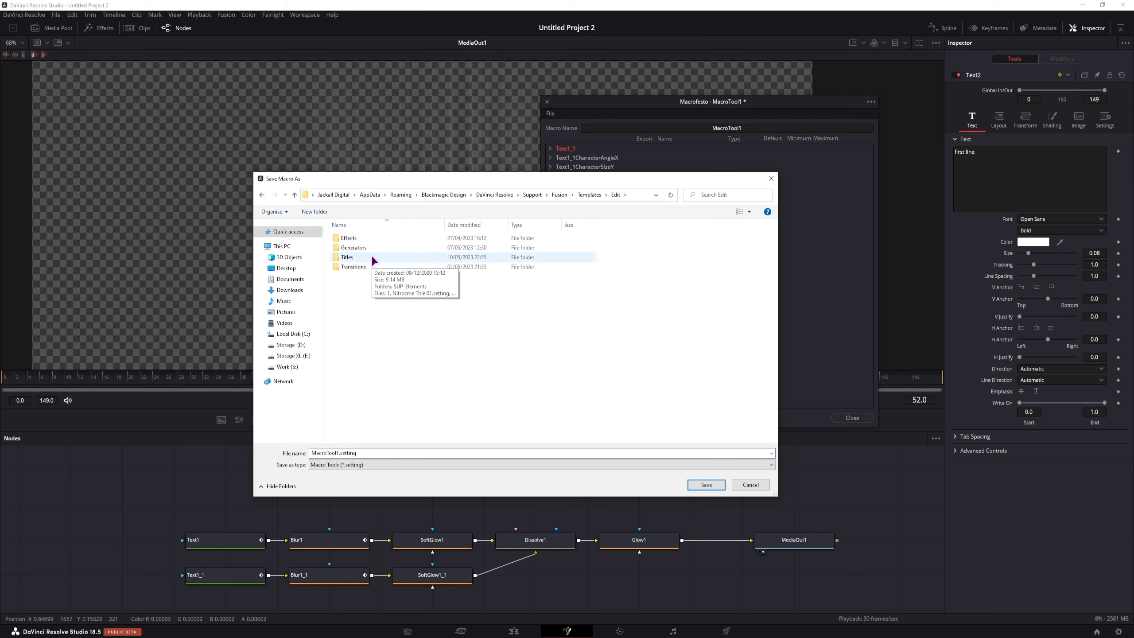
double_click(374, 258)
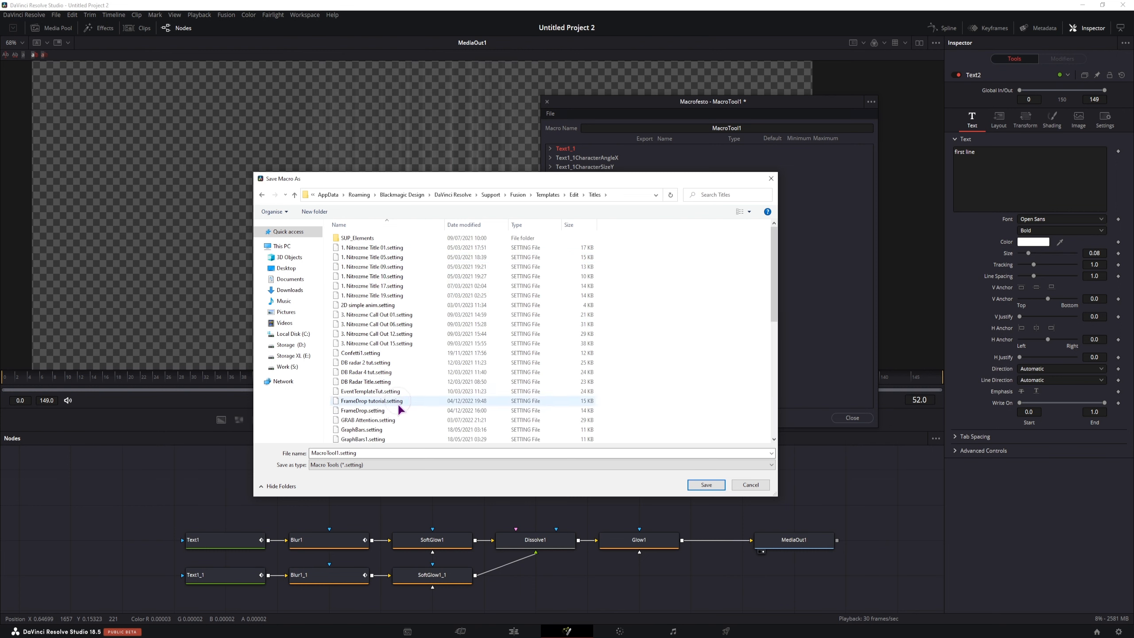
double_click(330, 453)
type("Sci-fi text")
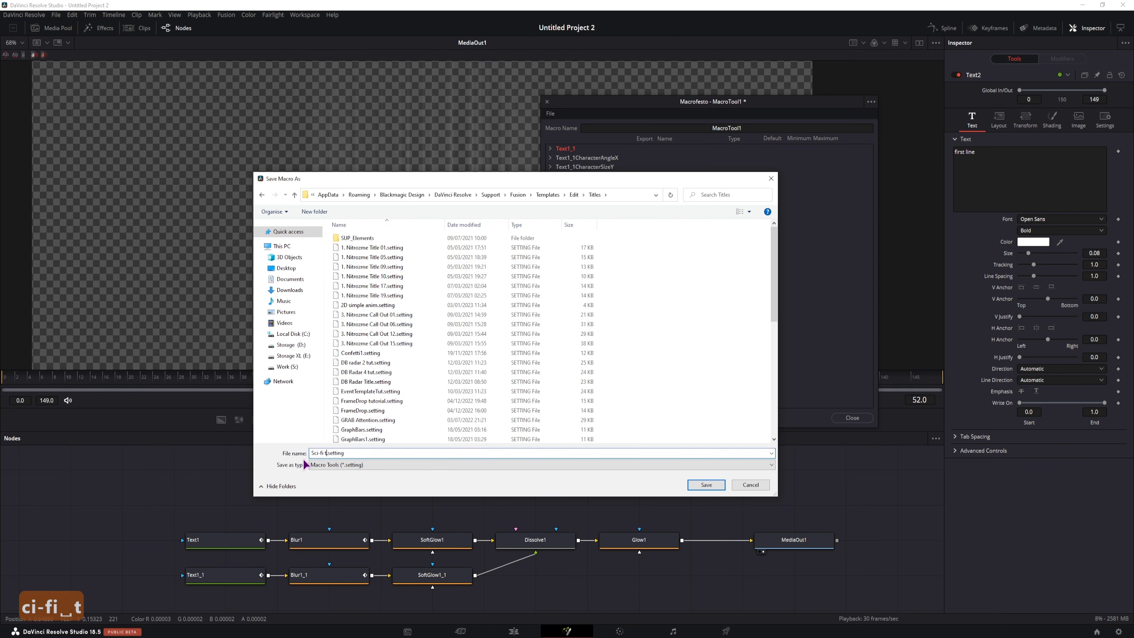
left_click(706, 485)
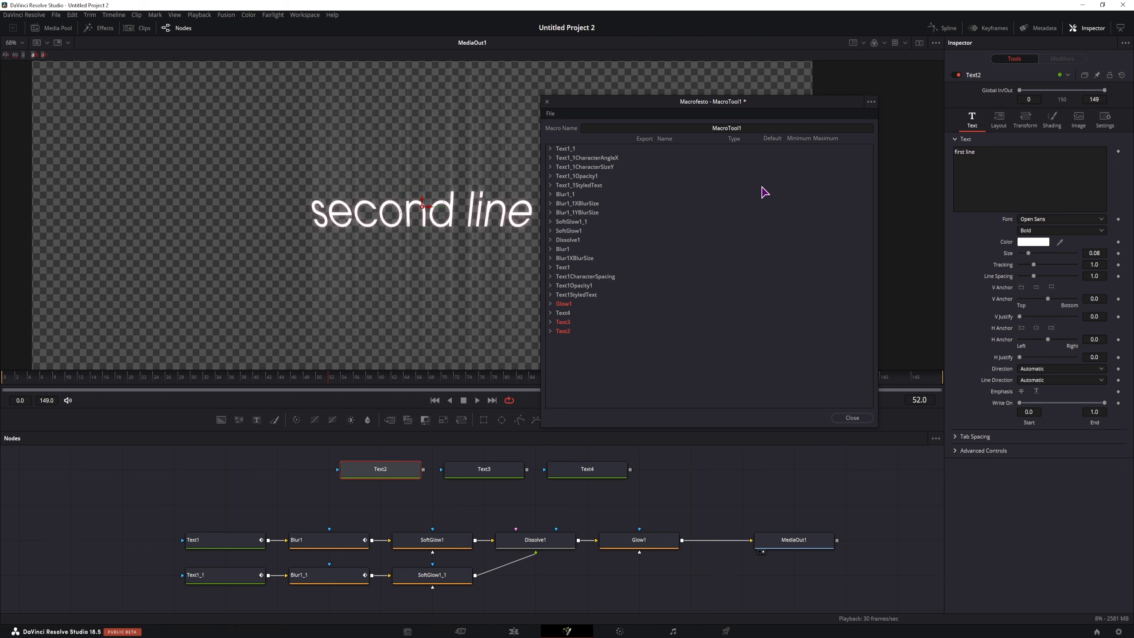
Step: Check the export settings of Text2 and Text4 in the macro editor, including their Output and Styled Text parameters
left_click_drag(646, 109, 685, 107)
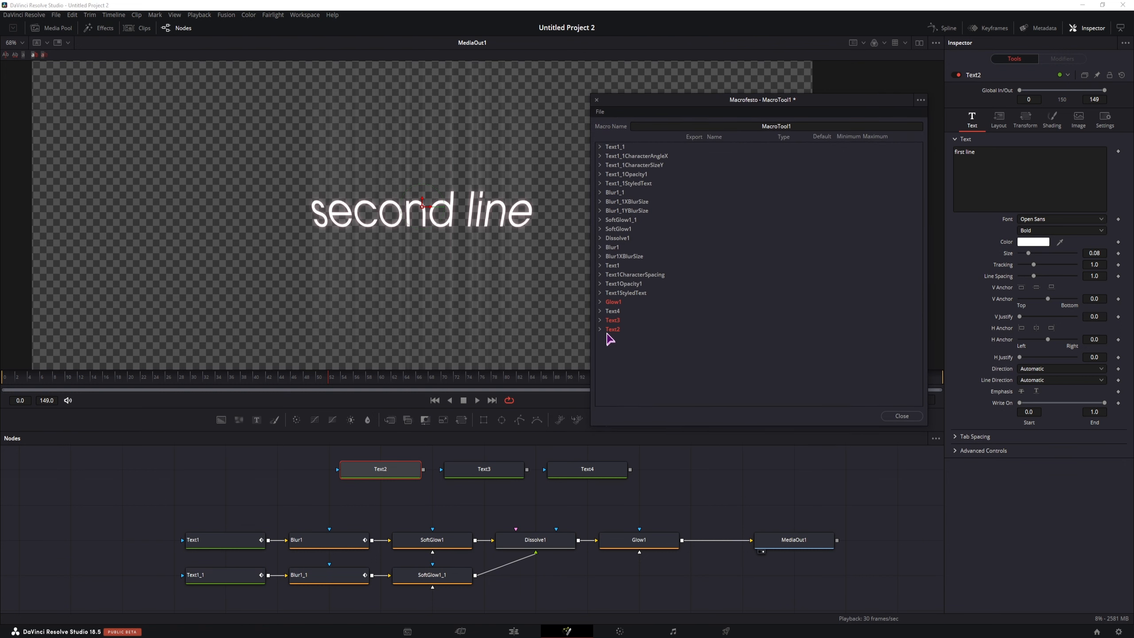
left_click(589, 331)
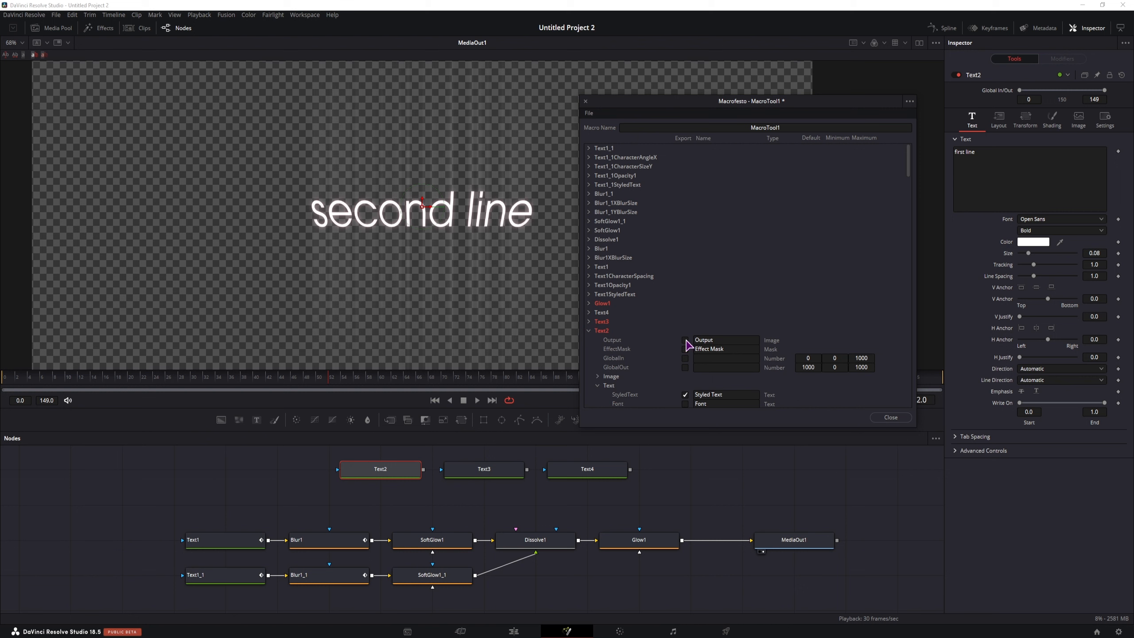
left_click(588, 313)
scroll(660, 326, "down", 5)
left_click(597, 231)
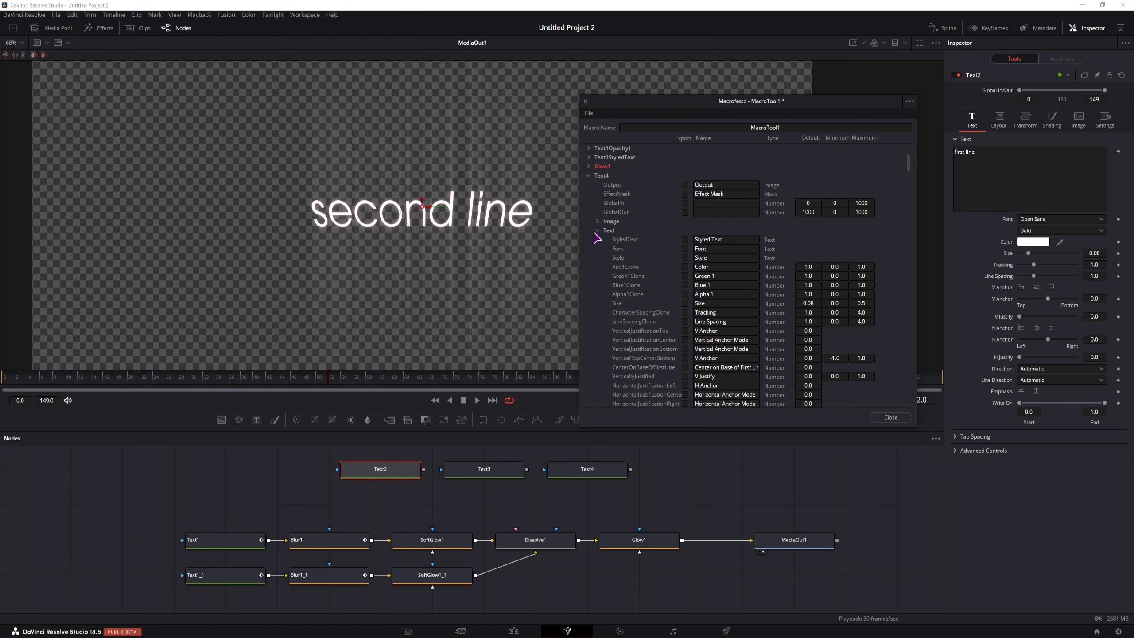
left_click(685, 240)
left_click(597, 231)
left_click(589, 113)
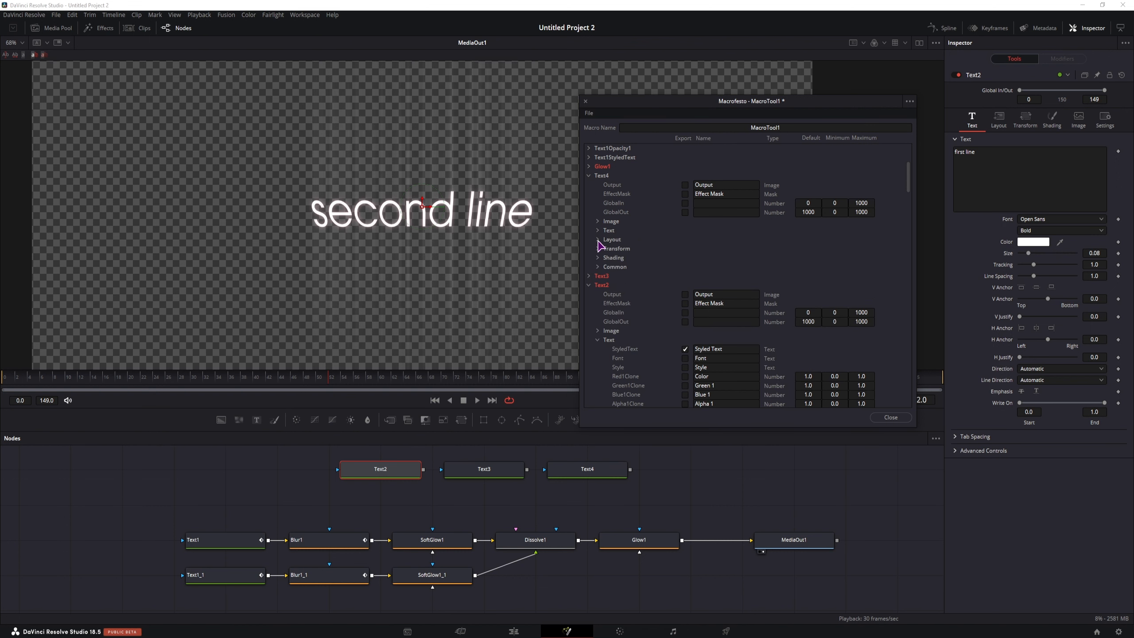
left_click(598, 230)
left_click(598, 230)
Step: Switch to the Edit page and search the effects library for "sci"
left_click(664, 514)
left_click(516, 627)
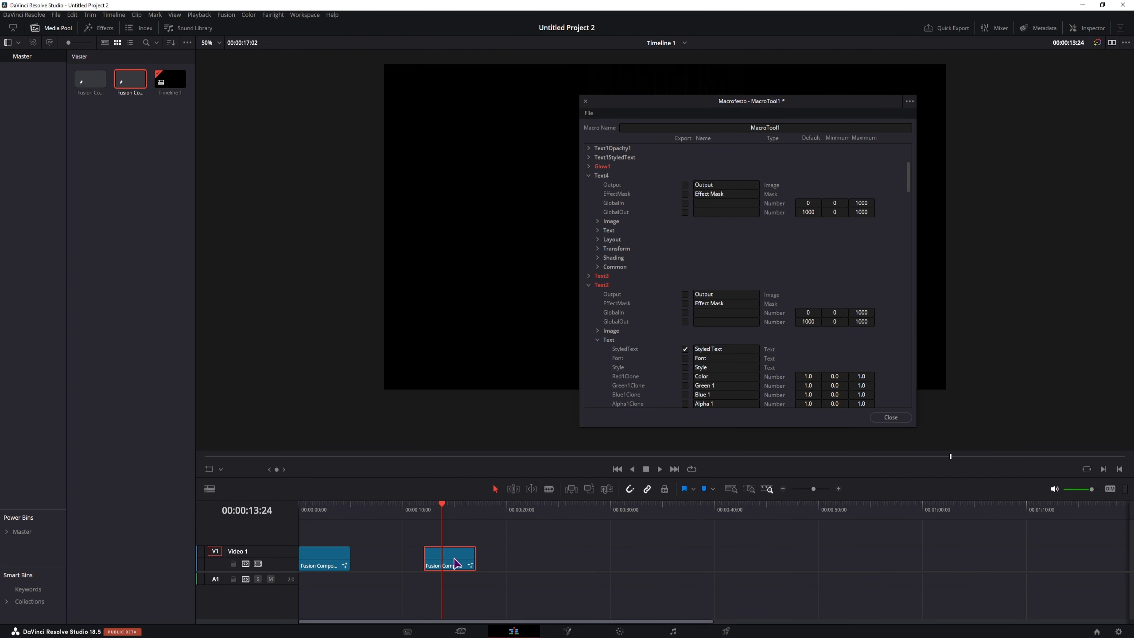
left_click(102, 29)
left_click(162, 354)
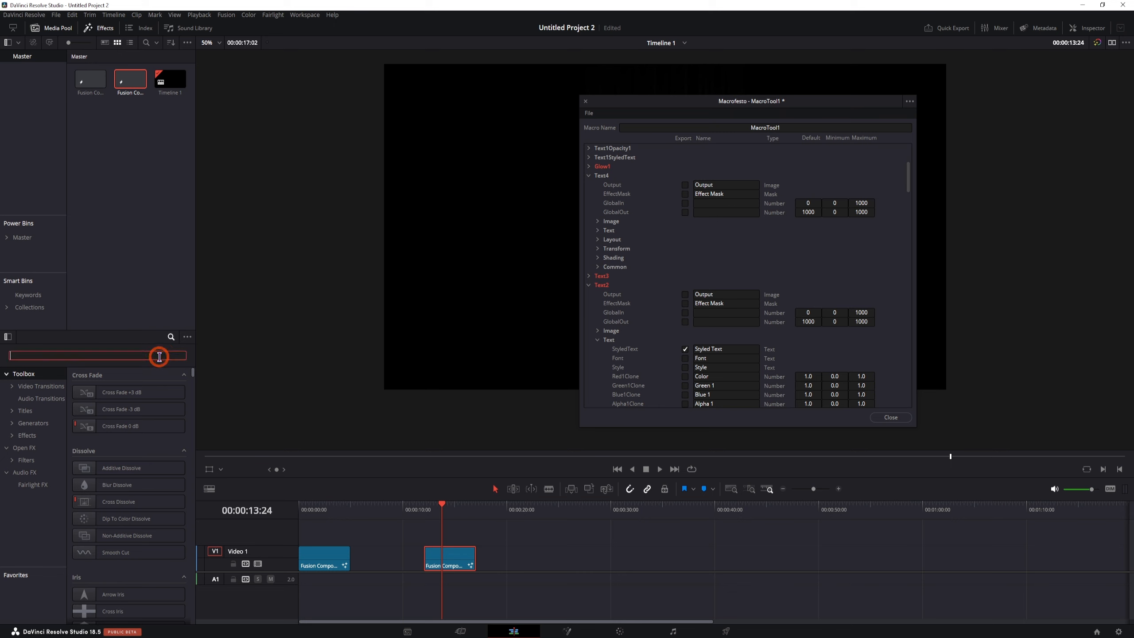
type("sci")
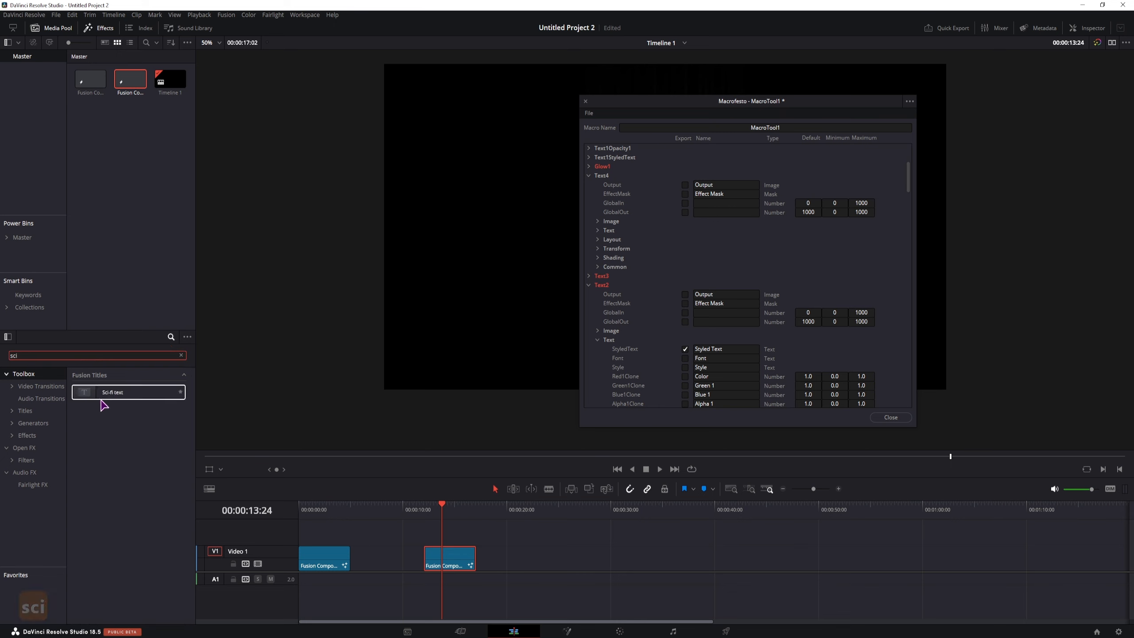
Step: Add the Sci-fi text title to Video 1 after the second Fusion composition, and show its controls in the Inspector with the playhead at 00:00:24:20
left_click_drag(104, 393, 549, 554)
left_click_drag(532, 510, 556, 510)
left_click(561, 554)
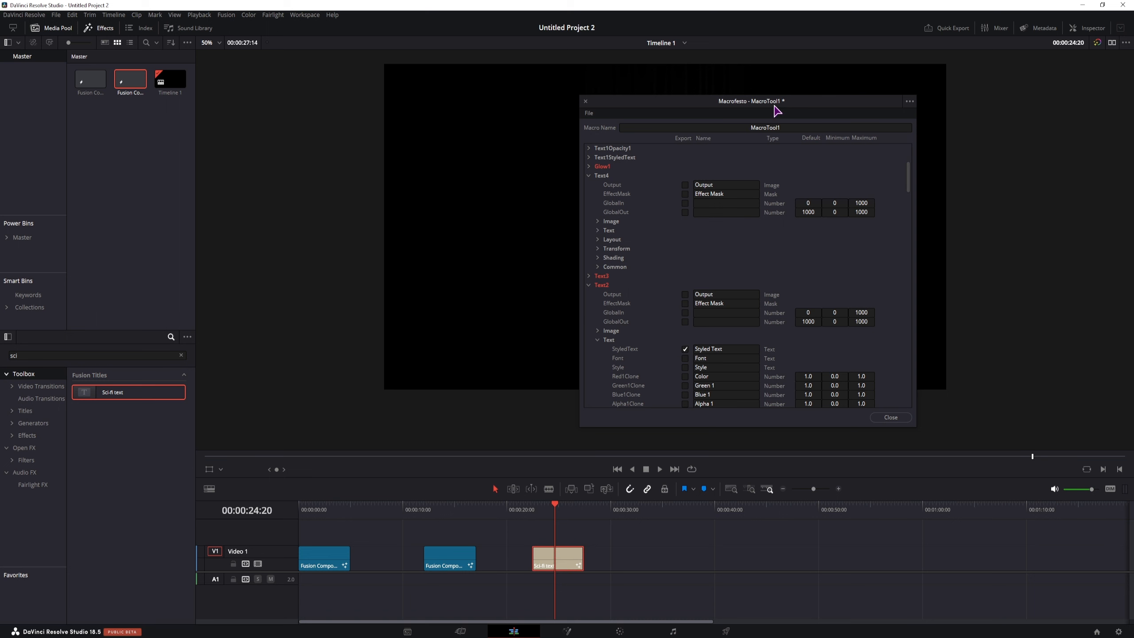
left_click(1094, 29)
left_click_drag(856, 109, 277, 134)
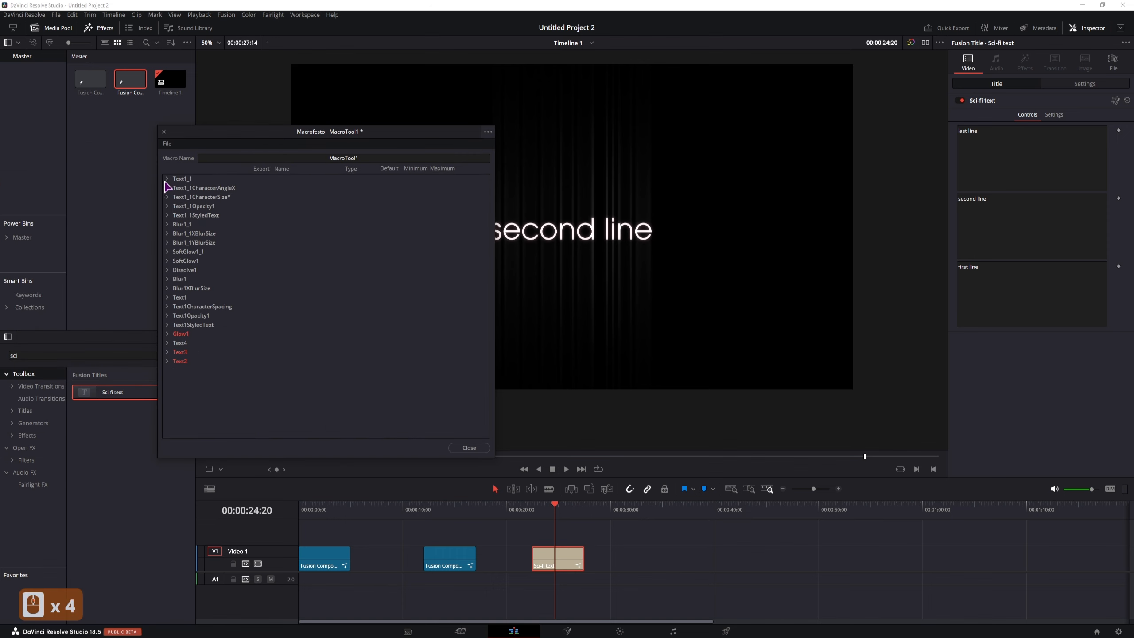
Step: Compare Text1_1's export settings in the macro editor with the controls offered by the Sci-fi text title
left_click(166, 179)
left_click(176, 233)
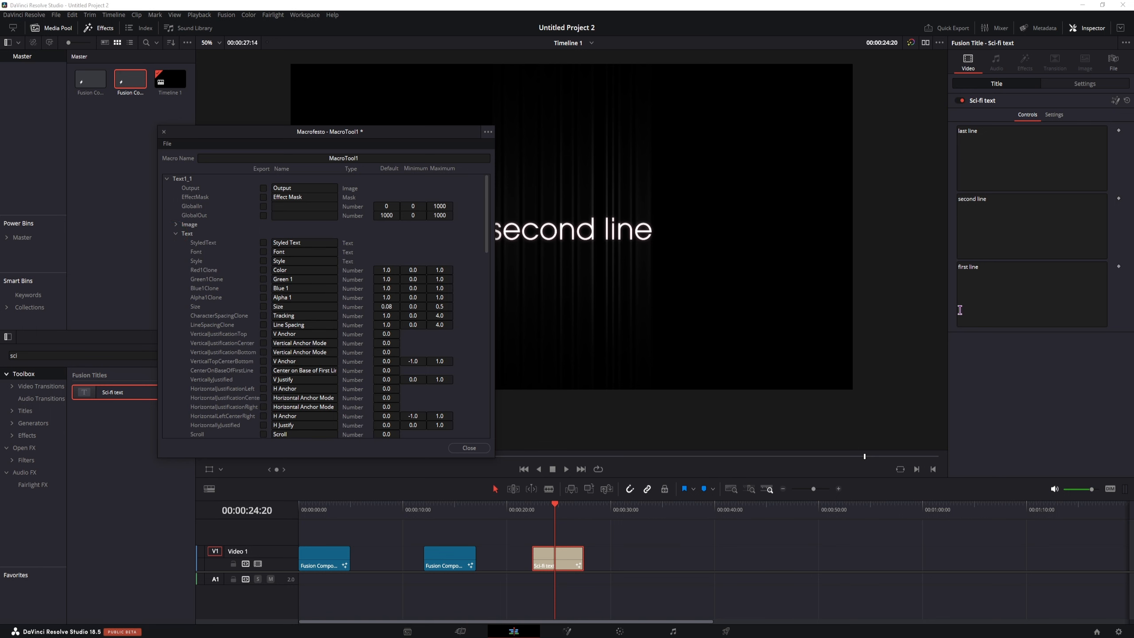
left_click(168, 179)
left_click(717, 215)
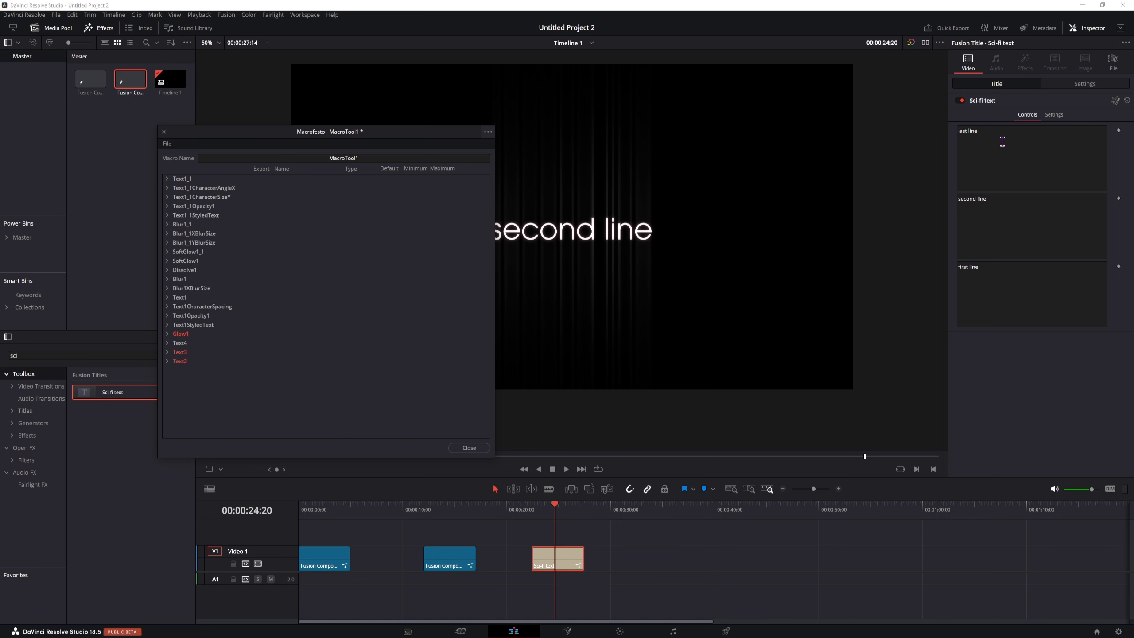
left_click_drag(412, 141, 316, 155)
triple_click(991, 162)
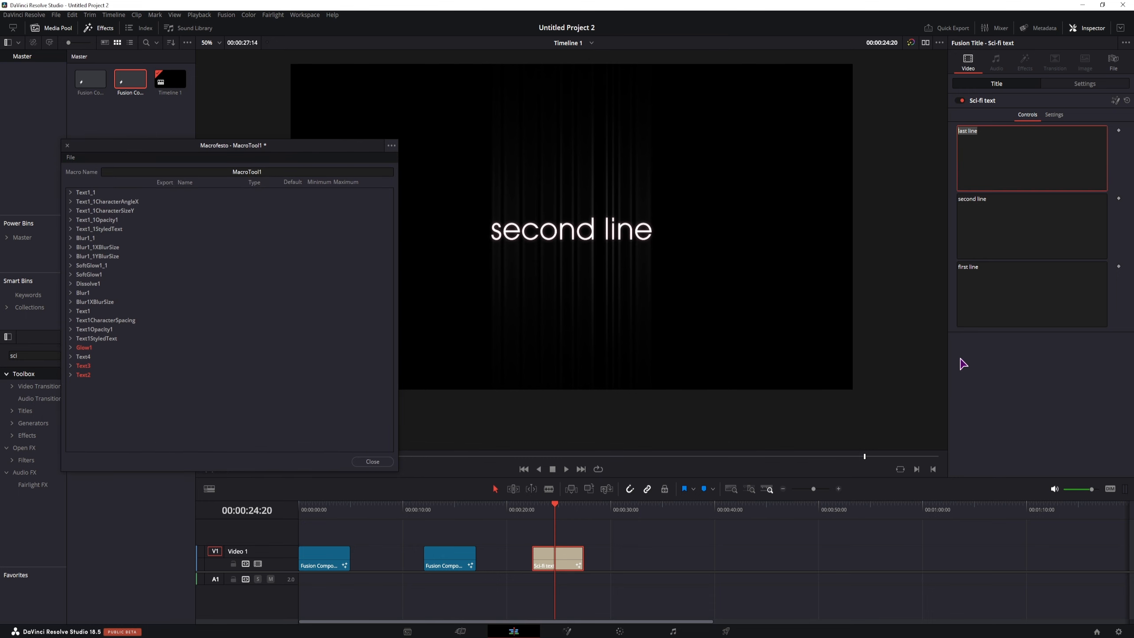
Step: Expose the Horizontal/Vertical control of Dissolve1 in the macro
left_click_drag(254, 150, 510, 117)
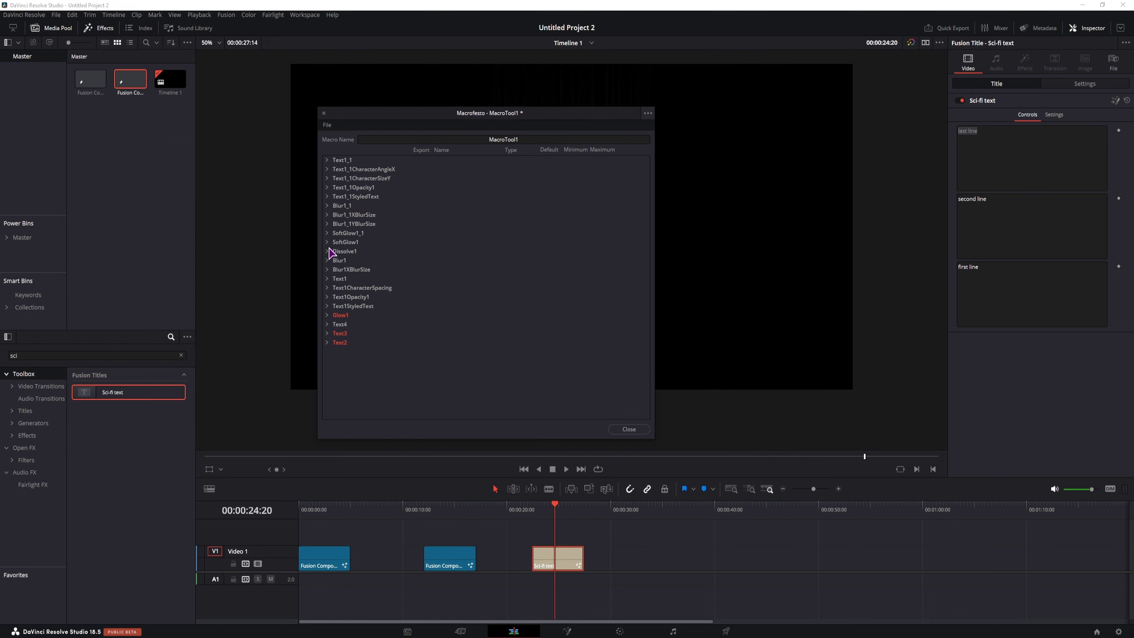
left_click(328, 252)
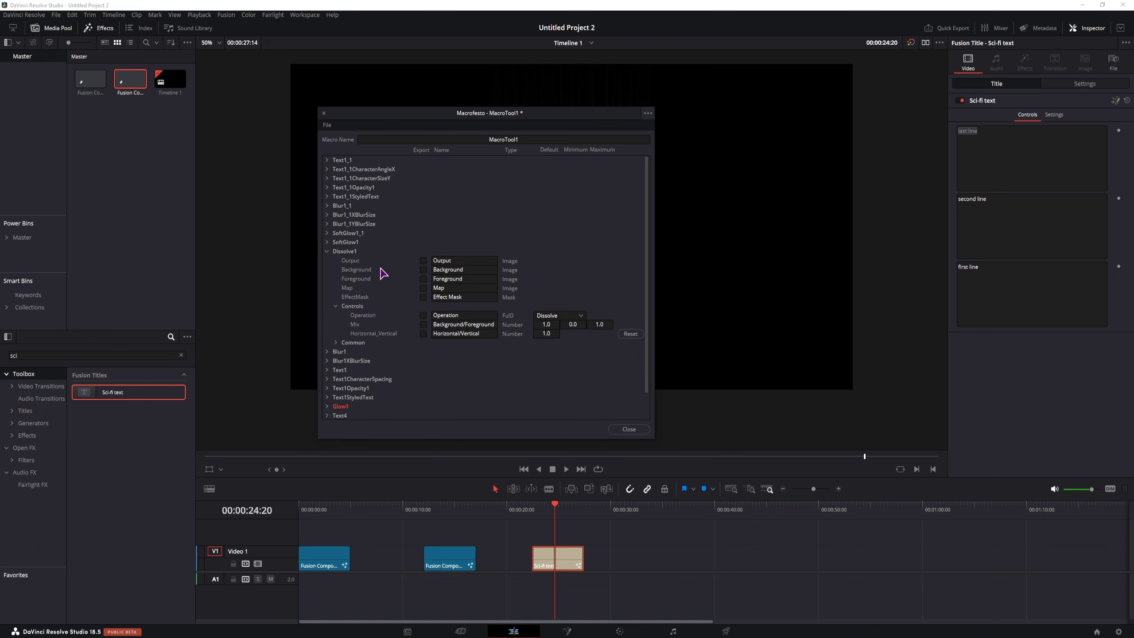
left_click(423, 334)
left_click(328, 252)
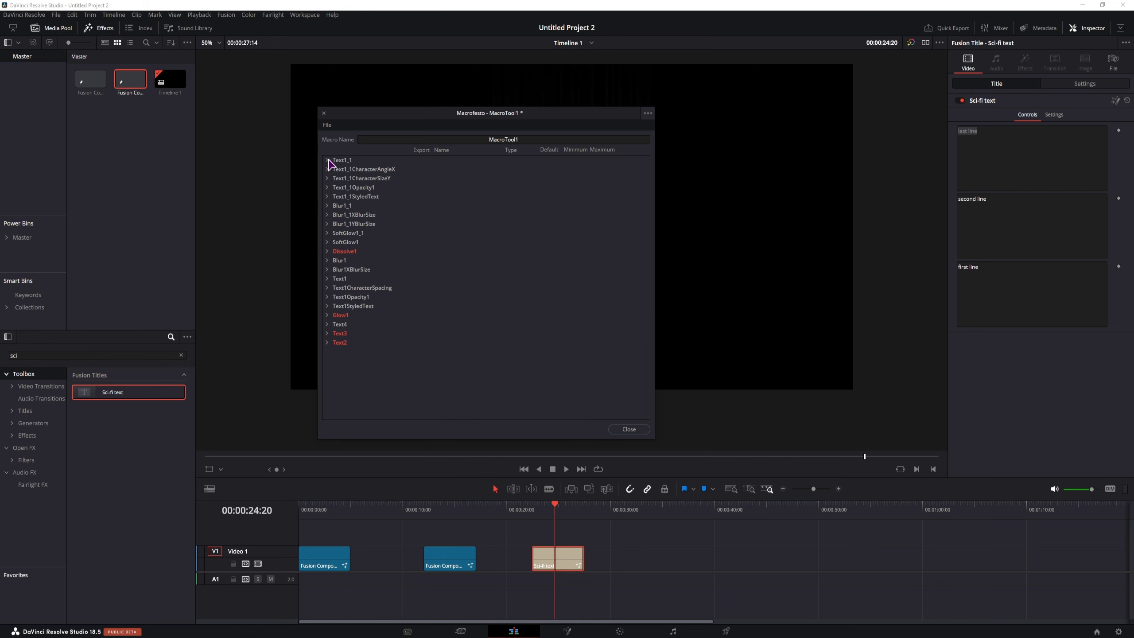
Step: Expose the Styled Text, Font, Style, Color and Size parameters of Text1_1 and Text1 in the macro
left_click(320, 160)
left_click(421, 224)
left_click(327, 279)
Step: Expose the Styled Text parameter of Text4 in the macro
left_click(327, 325)
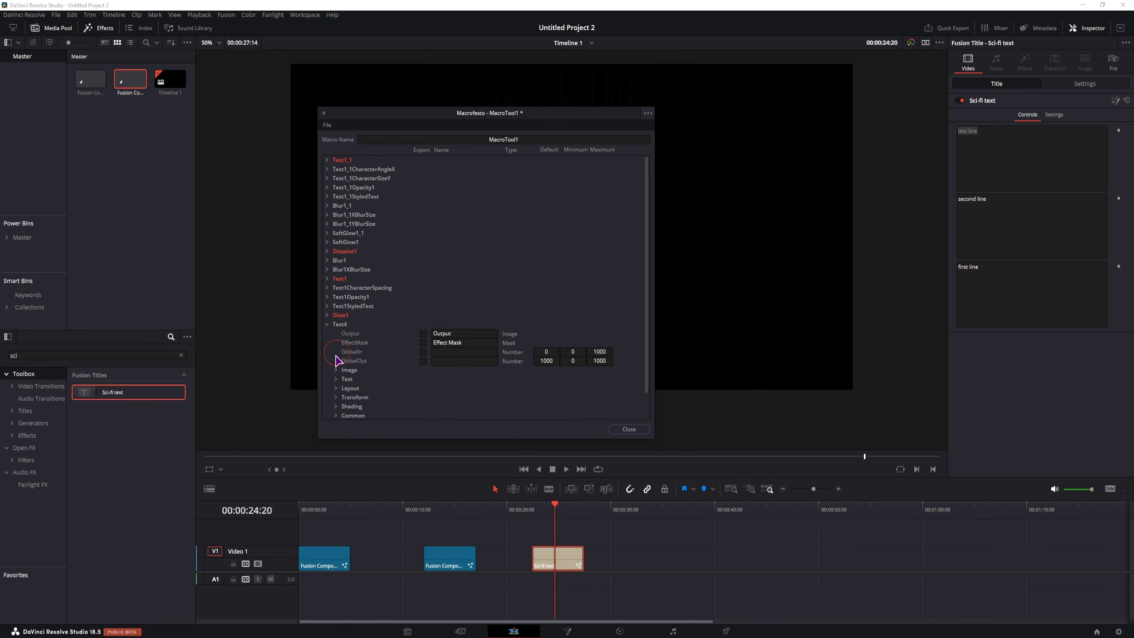
left_click(335, 379)
scroll(349, 373, "down", 1)
left_click(423, 362)
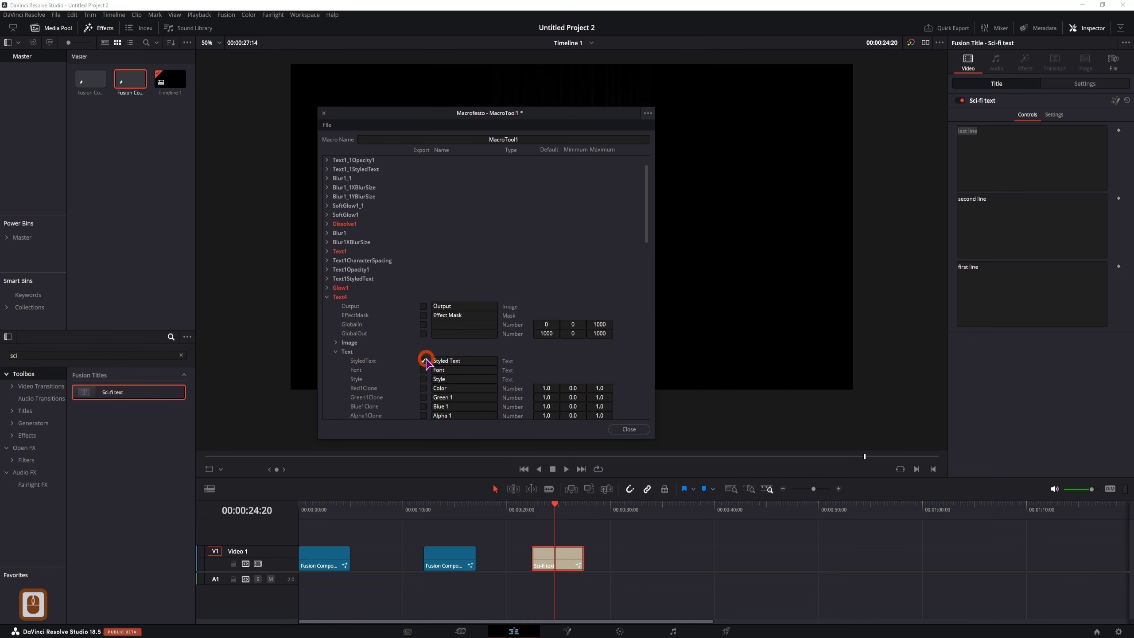
left_click(335, 352)
Step: Expose the Red, Green, Blue and Alpha Scale of Glow1 in the macro
left_click(327, 288)
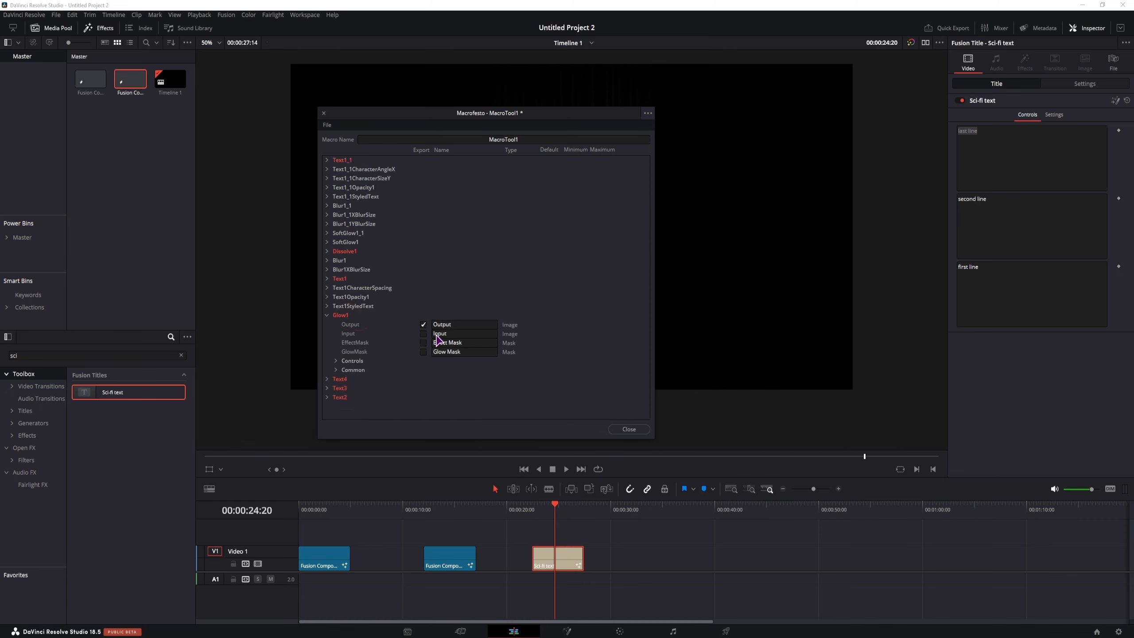
left_click(339, 361)
scroll(435, 344, "down", 5)
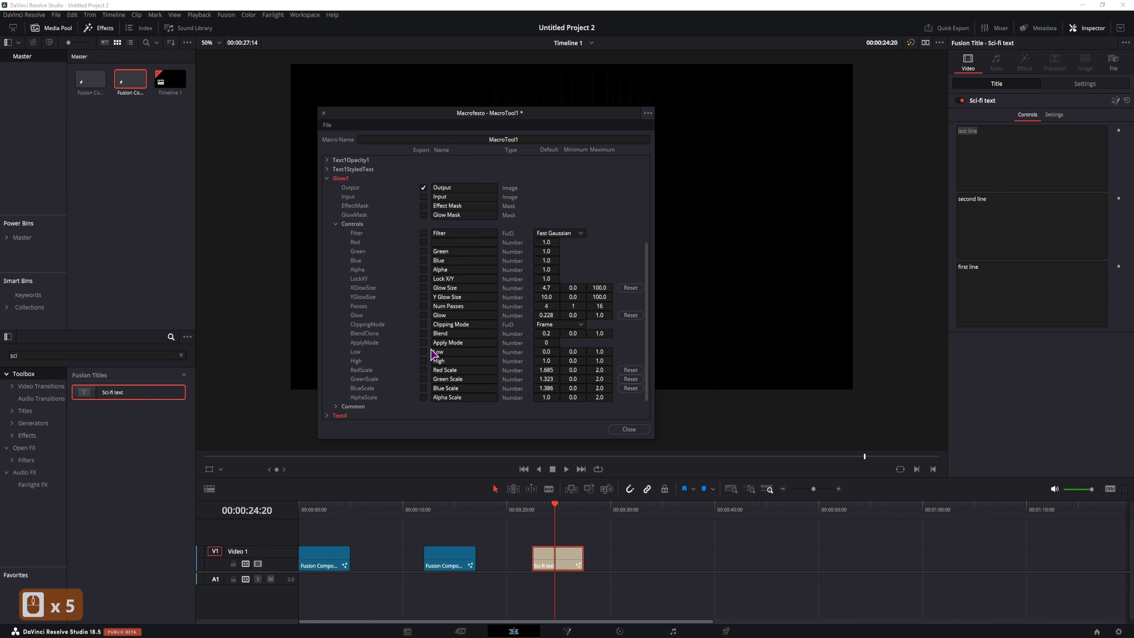
left_click(423, 370)
left_click(422, 378)
left_click(422, 388)
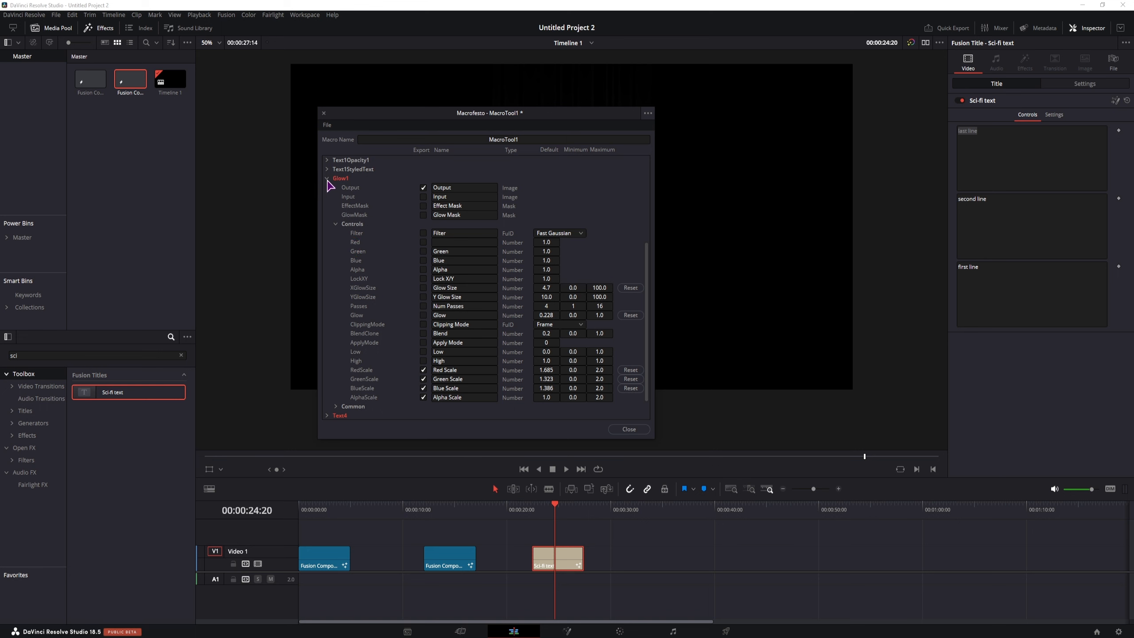
left_click(329, 178)
Step: Expose the CharacterPivot parameter in Text1_1's Transform settings, and save the macro over the Sci-fi text title
left_click(327, 160)
scroll(380, 268, "down", 8)
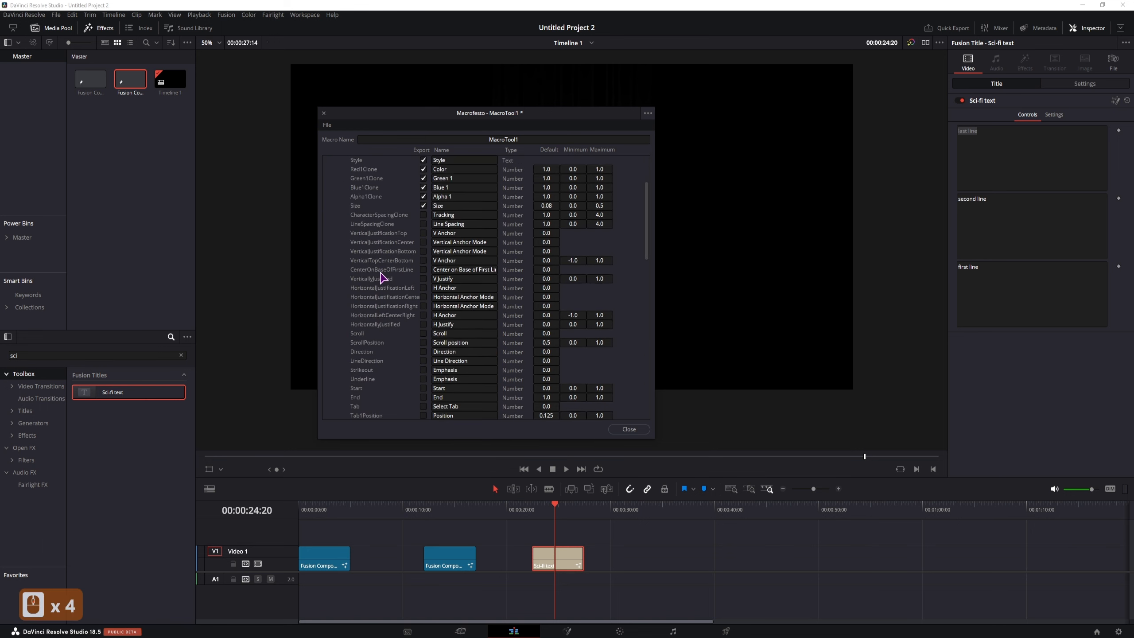
scroll(382, 272, "down", 7)
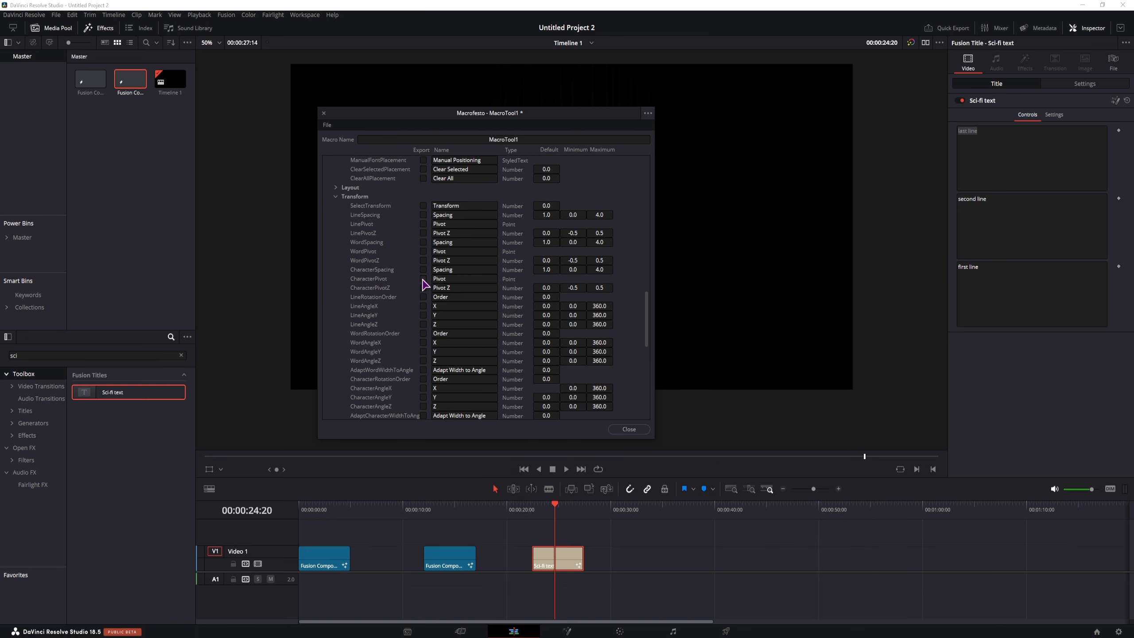
left_click(424, 279)
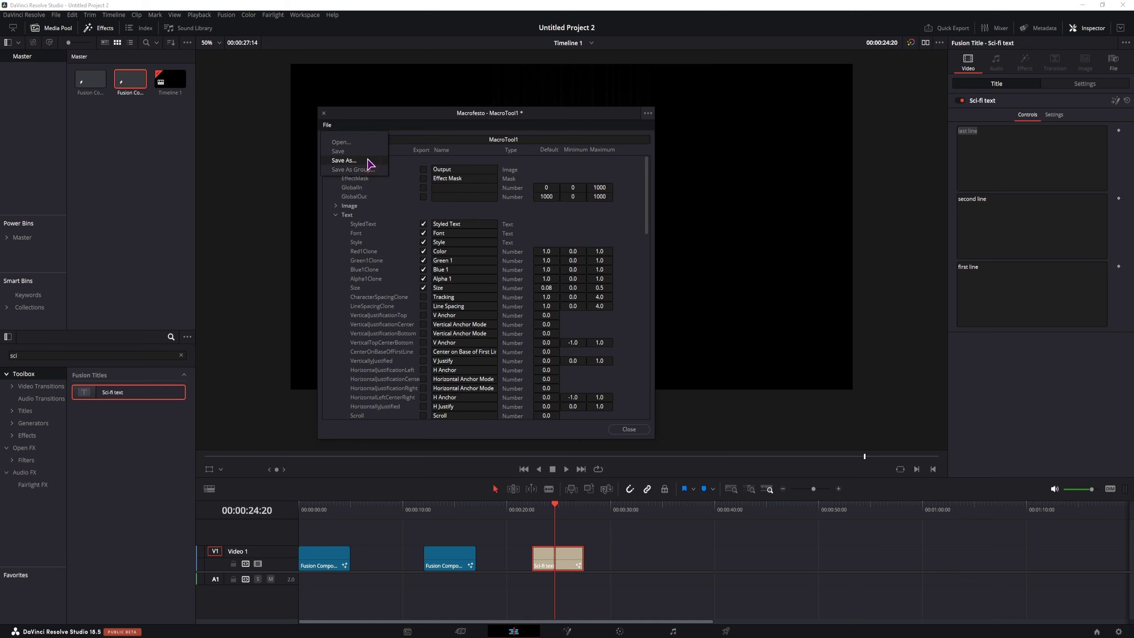
left_click(368, 167)
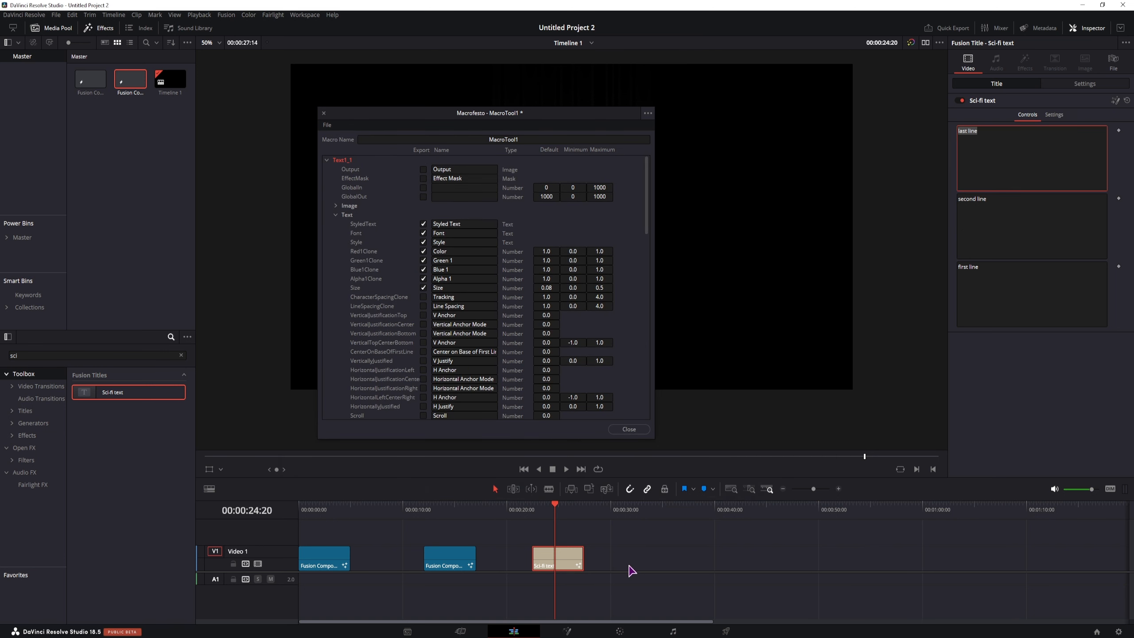
Step: Replace the Sci-fi text clip on the timeline with a fresh copy of the title on Video 1, around 00:00:22:25
left_click(565, 564)
key("BackSpace")
left_click(536, 510)
left_click_drag(92, 393, 524, 564)
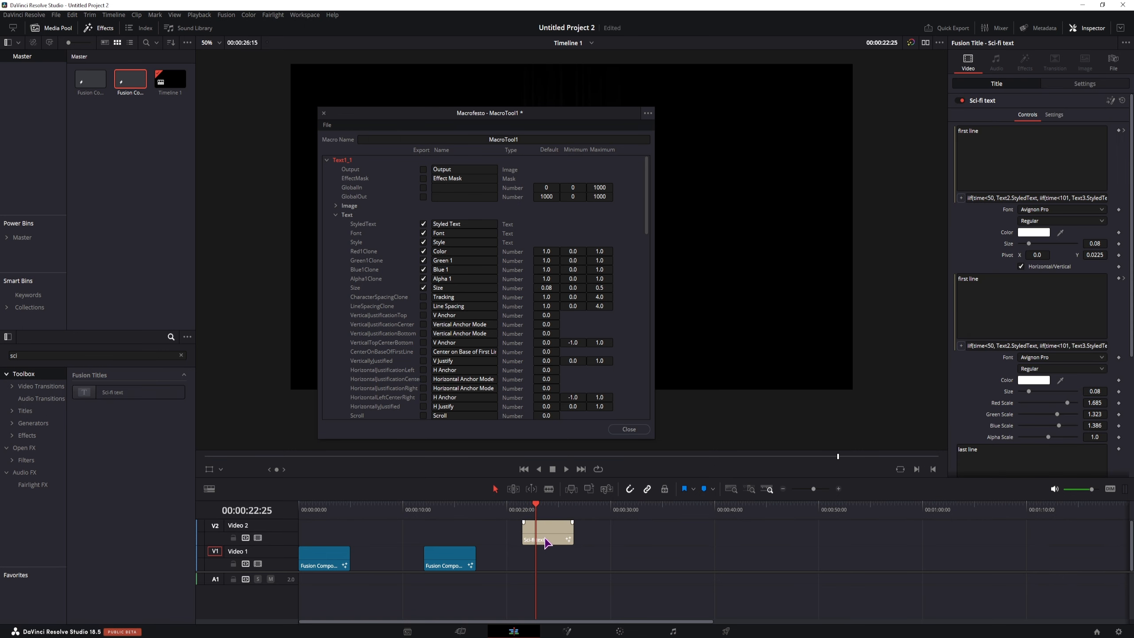
left_click(540, 562)
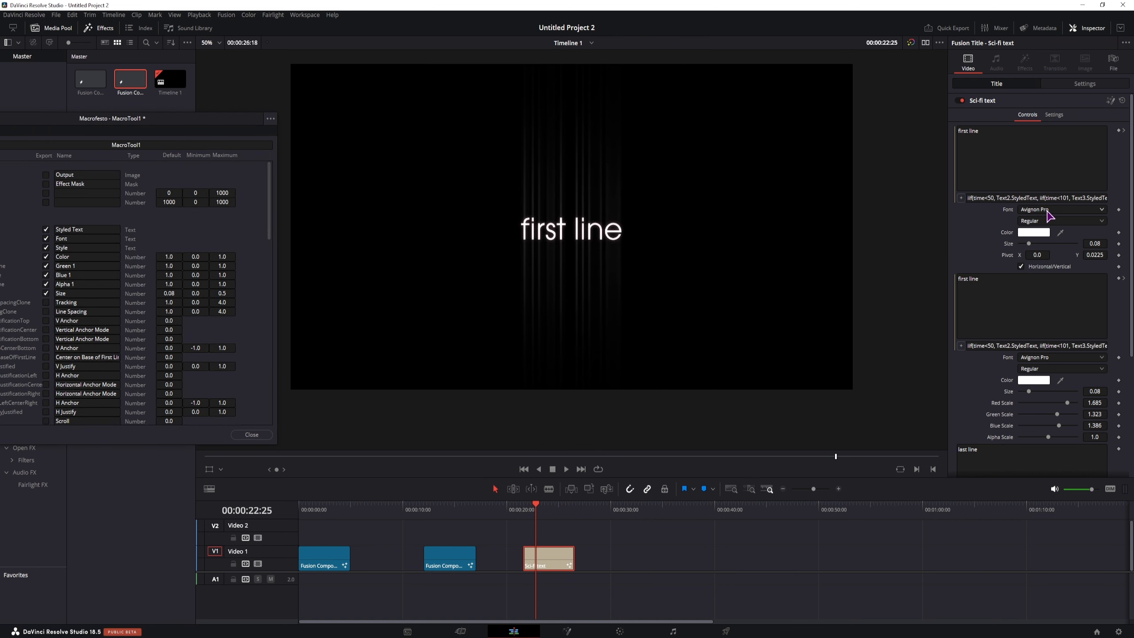
Step: Preview alternative fonts on the title through its first Font setting, keeping the current font
left_click(1048, 210)
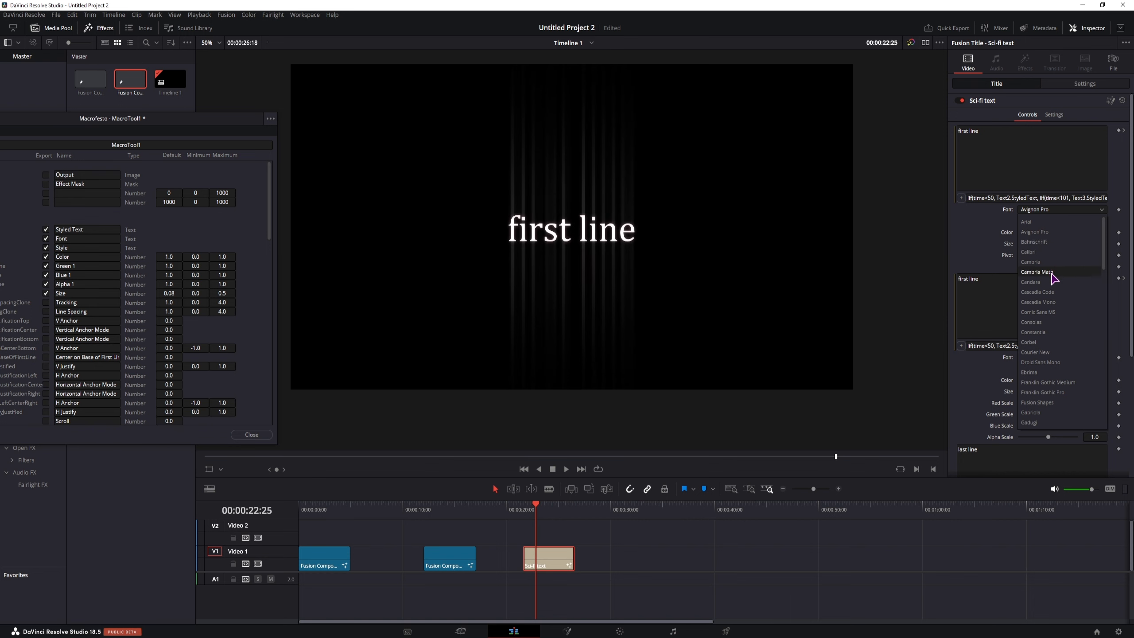
left_click(977, 244)
left_click(972, 198)
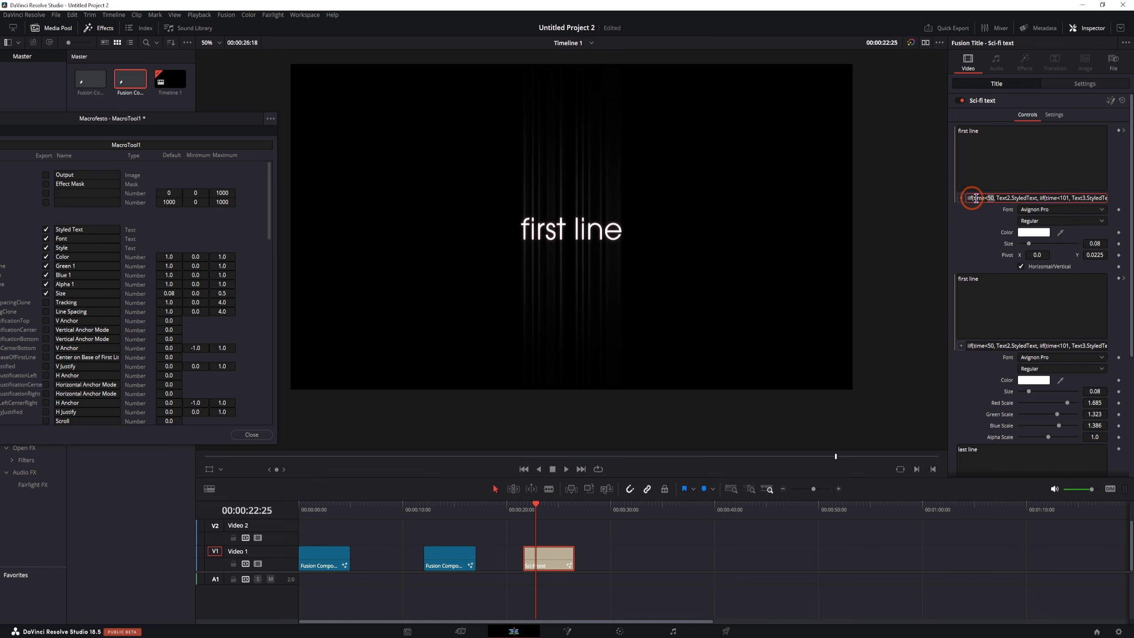
Step: Switch the title's Horizontal/Vertical option off and on repeatedly to compare both light-ray directions, leaving it enabled
left_click(1021, 266)
left_click(1021, 266)
left_click(1021, 266)
left_click(1021, 266)
left_click(1021, 266)
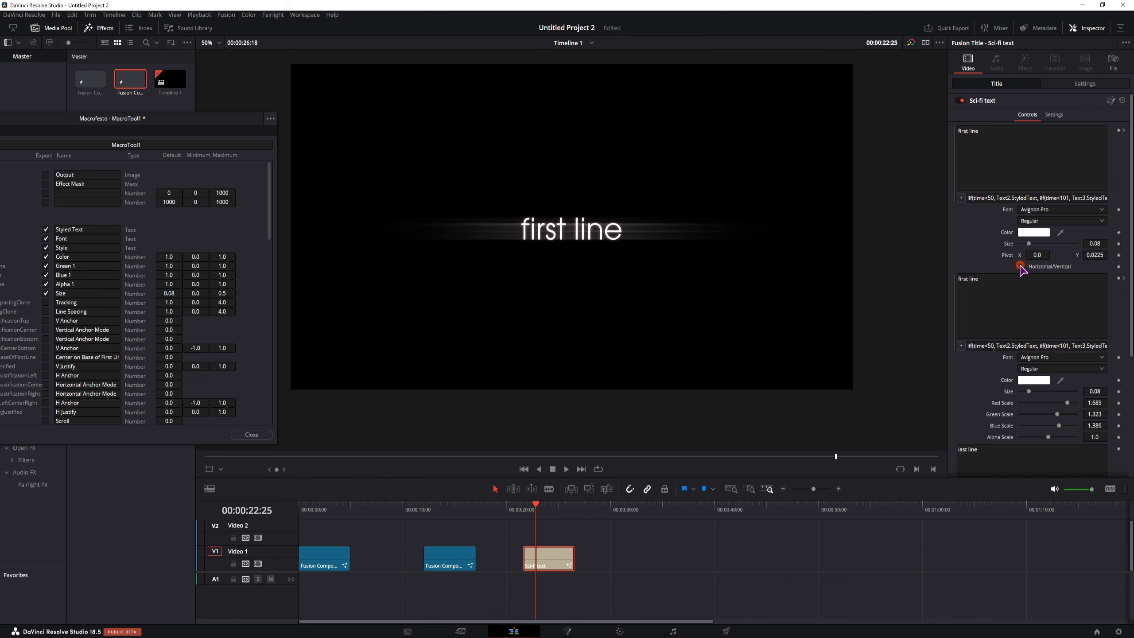
left_click(1021, 267)
Step: Replace the title's three lines with "In a distant future", "there was a boy" and "who wanted to be strong"
scroll(1001, 402, "down", 4)
left_click(999, 432)
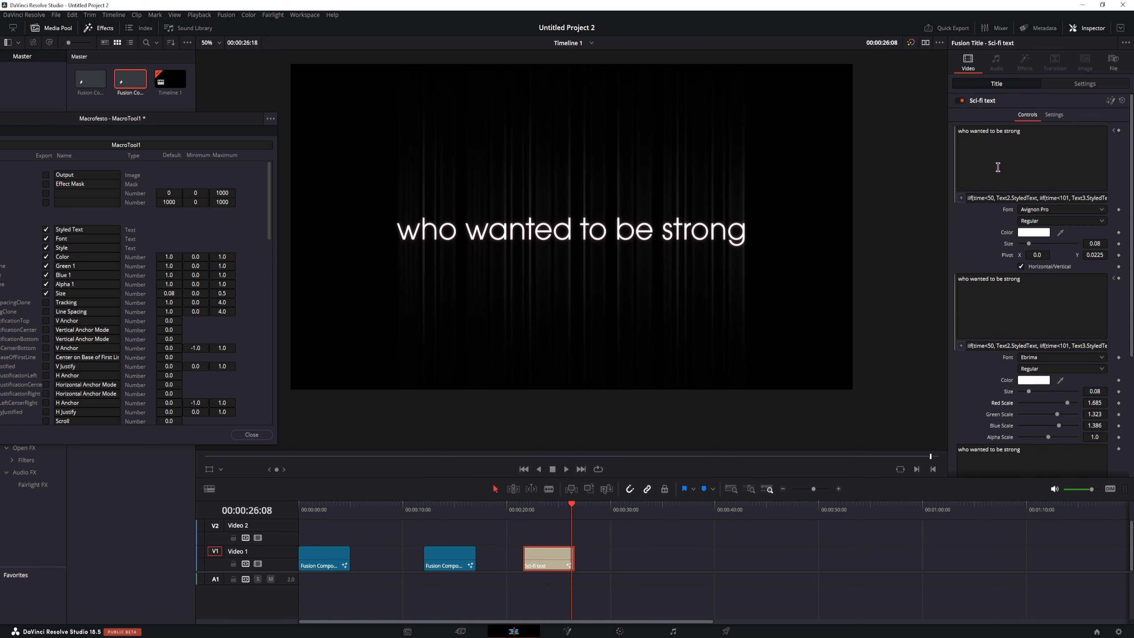
Step: Test the first Size setting of the title and reset it, and set the title's first Color setting to light blue
left_click_drag(1028, 244, 1032, 245)
double_click(1012, 244)
left_click(1022, 232)
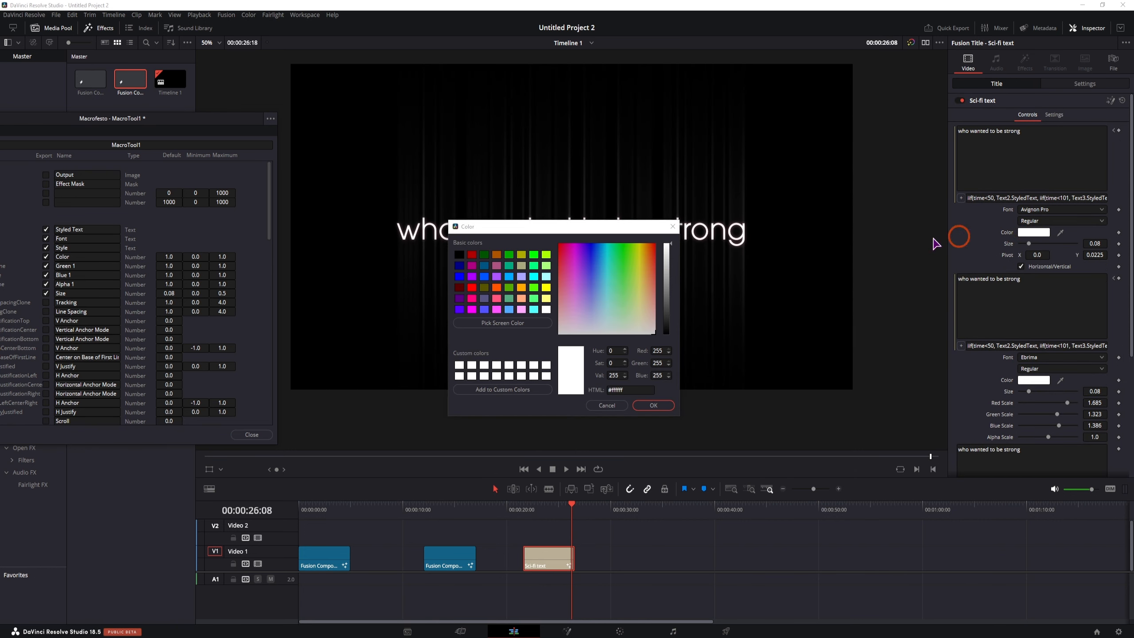
left_click(643, 255)
left_click(663, 258)
left_click_drag(586, 257, 603, 287)
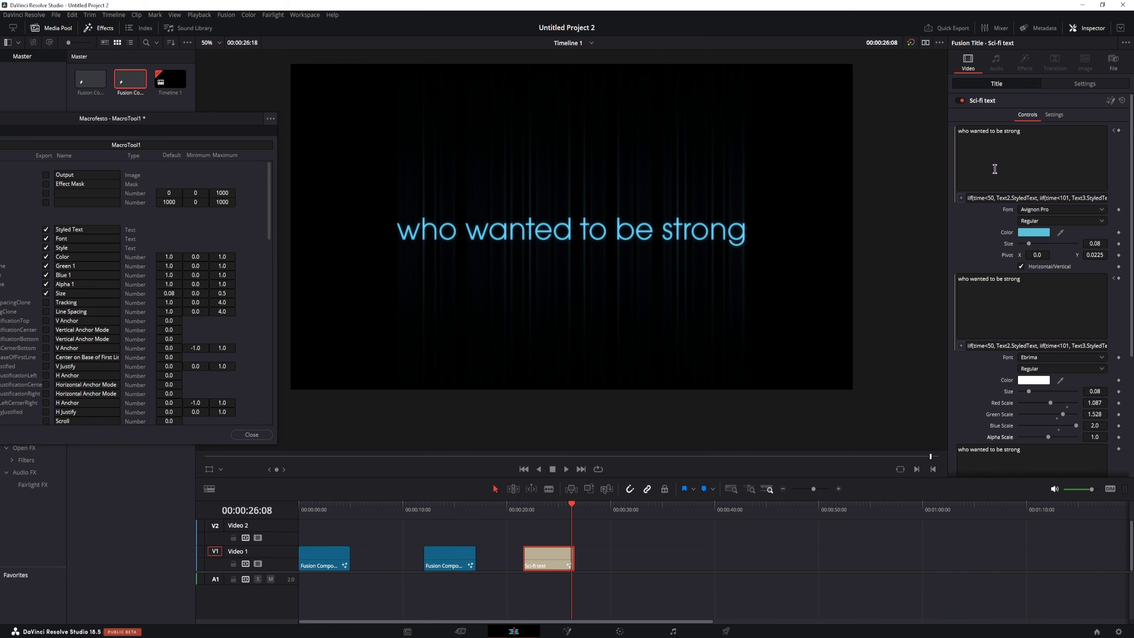
Step: Review the title's exposed text, font, color, size and glow scale controls
scroll(982, 271, "down", 7)
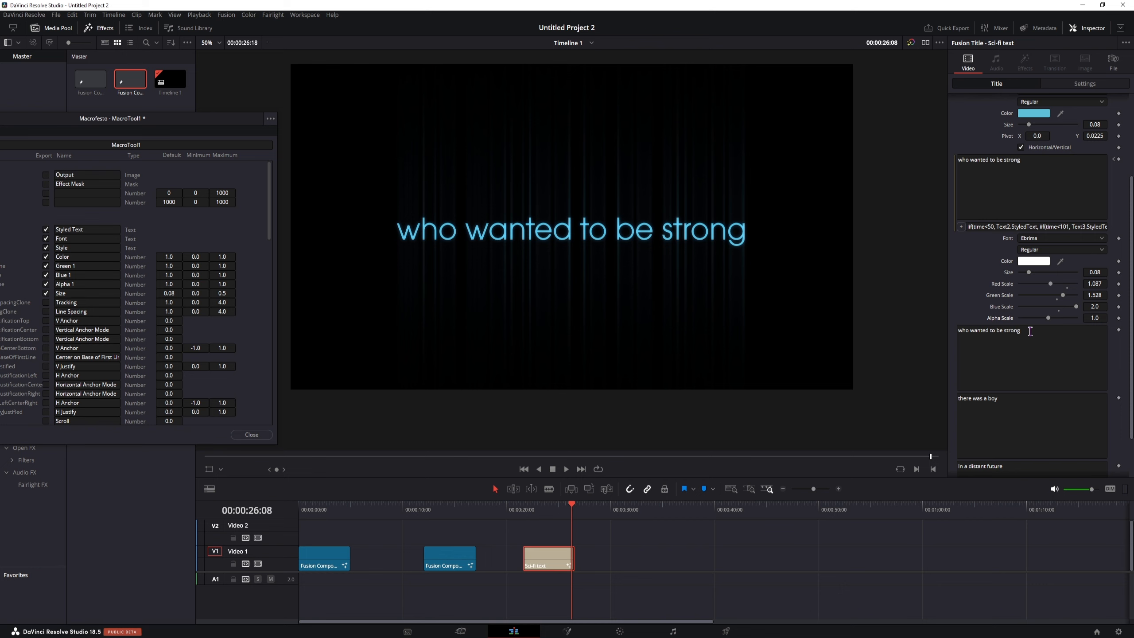
scroll(1010, 353, "down", 3)
scroll(1010, 353, "up", 10)
scroll(1009, 358, "down", 5)
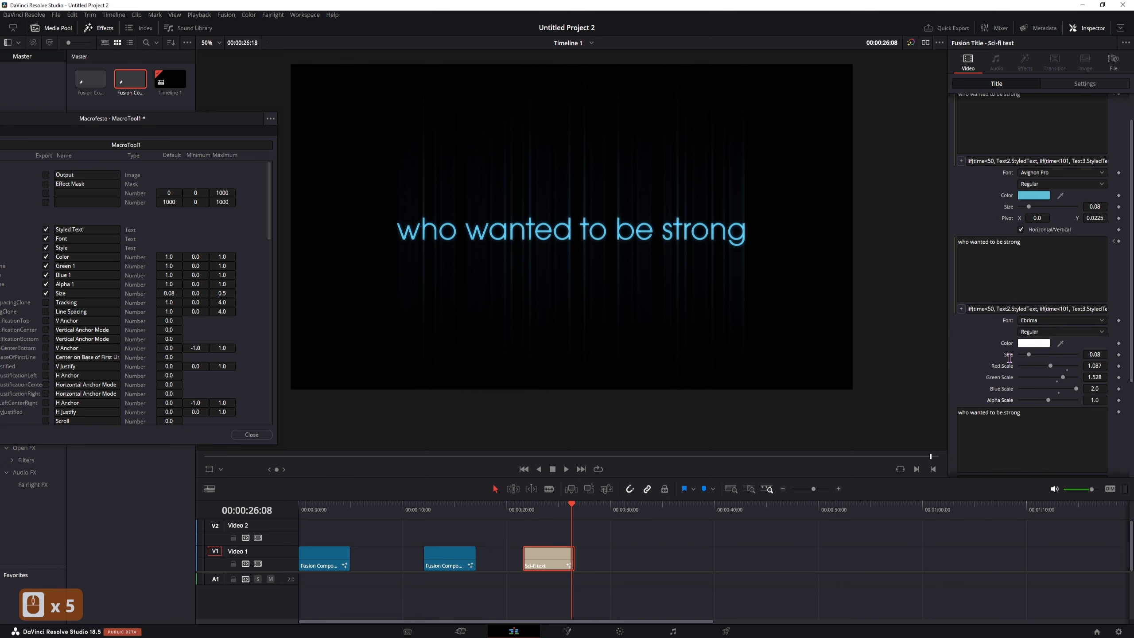
scroll(1010, 358, "down", 4)
Step: Move the Sci-fi text clip to Video 2 and place Background_03 beneath it on Video 1, previewing at 00:00:23:20
left_click_drag(552, 554, 565, 541)
left_click(545, 504)
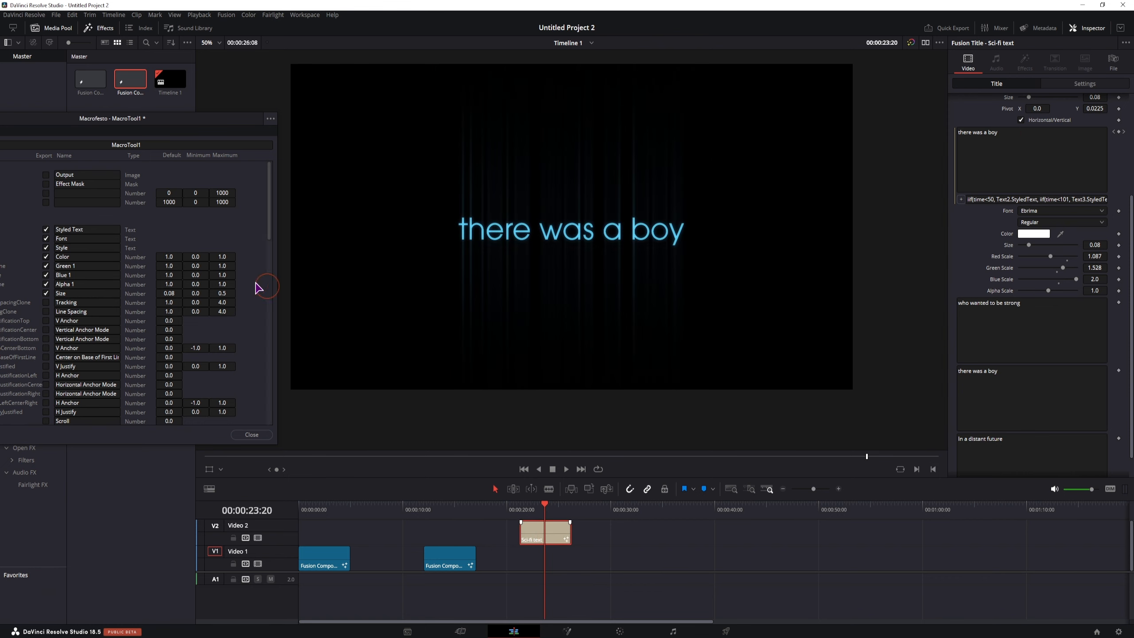
left_click_drag(226, 119, 520, 133)
scroll(187, 413, "down", 6)
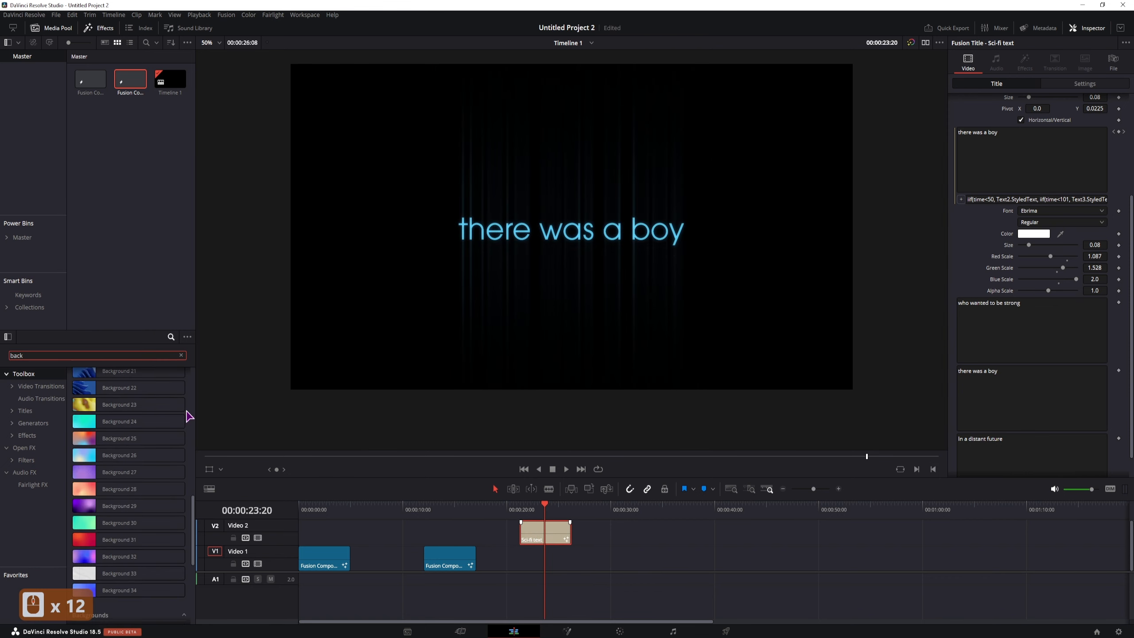
scroll(188, 416, "down", 5)
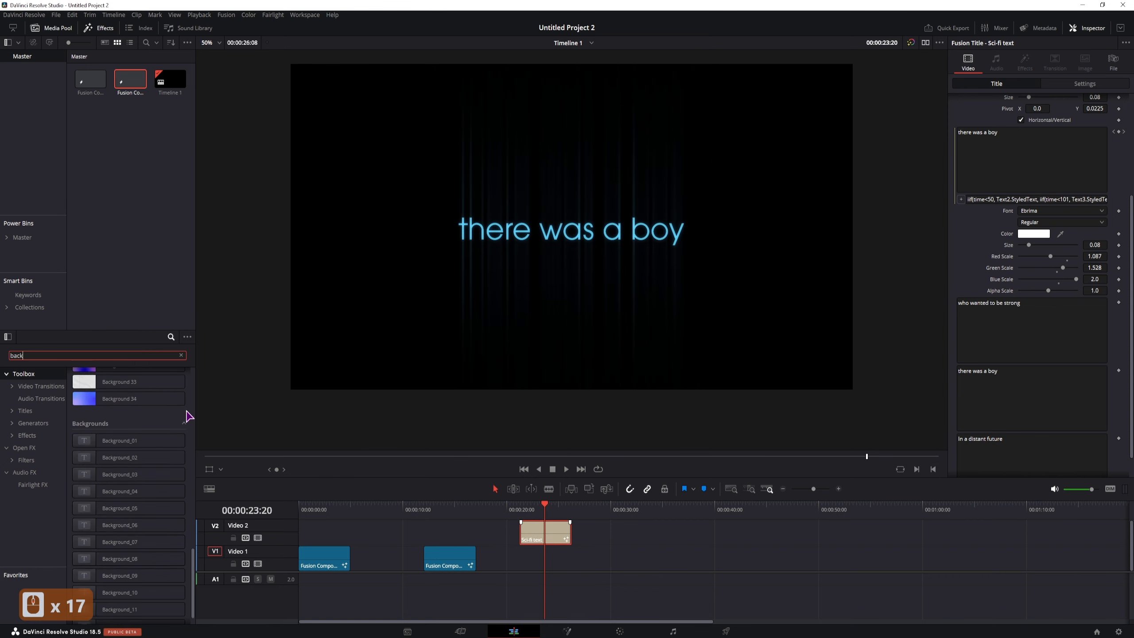
left_click_drag(119, 474, 617, 232)
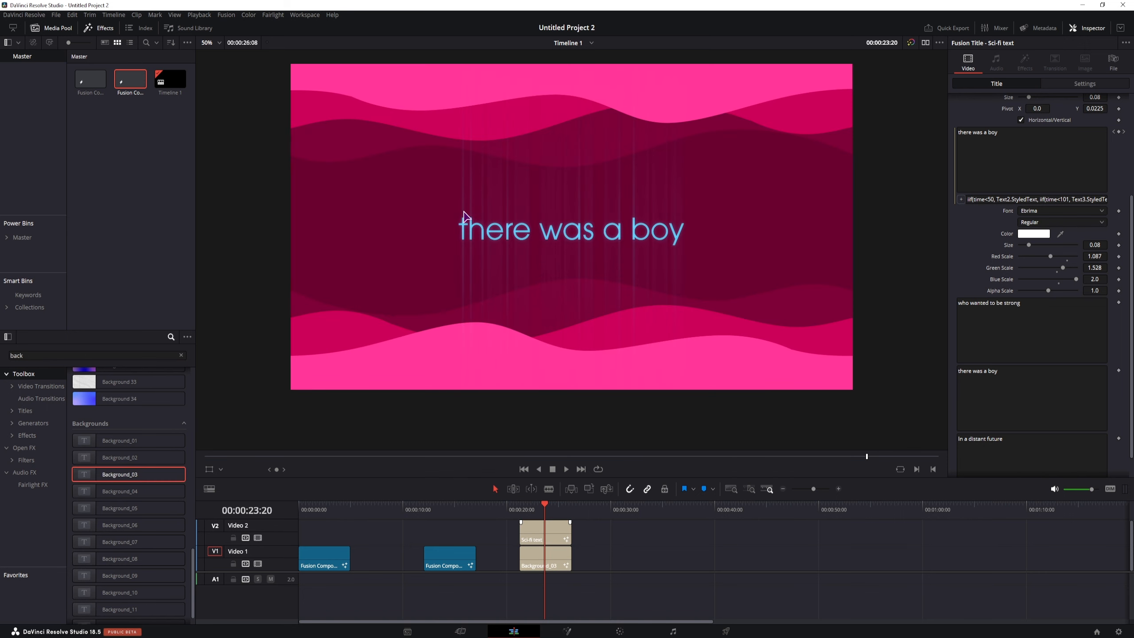